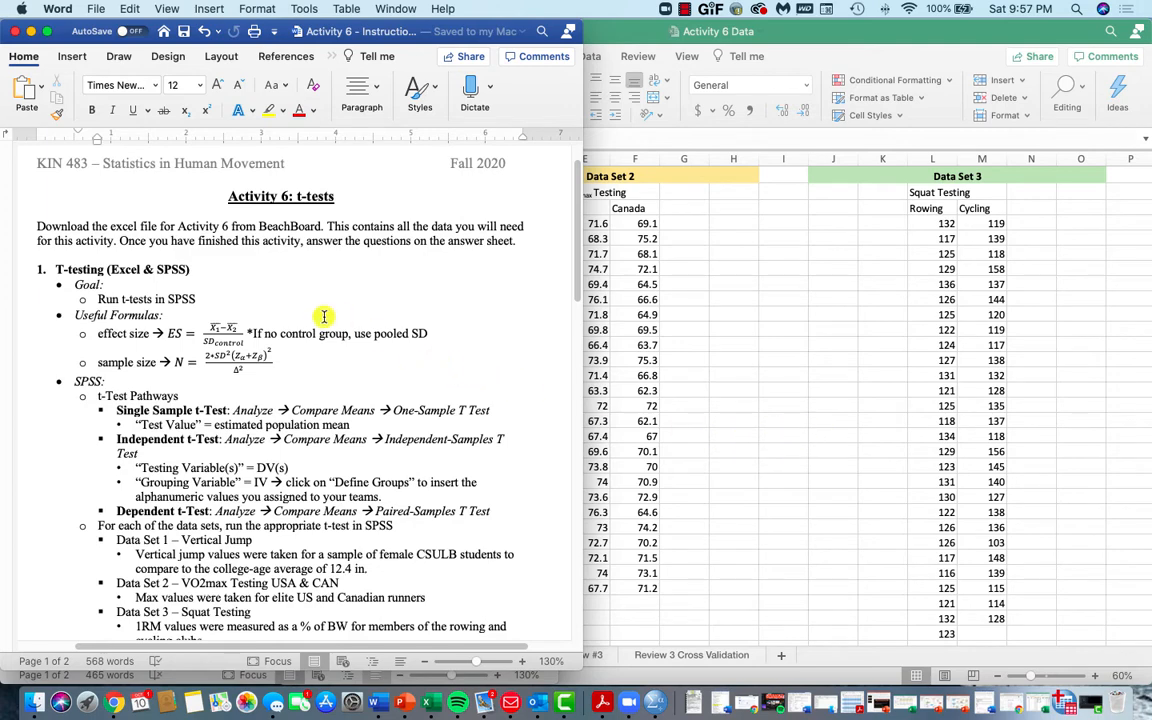
- Read through the Activity 6 t-test instructions, focusing on the Data Set 1 Vertical Jump sample and its college-age comparison average
scroll(448, 350, "down", 1)
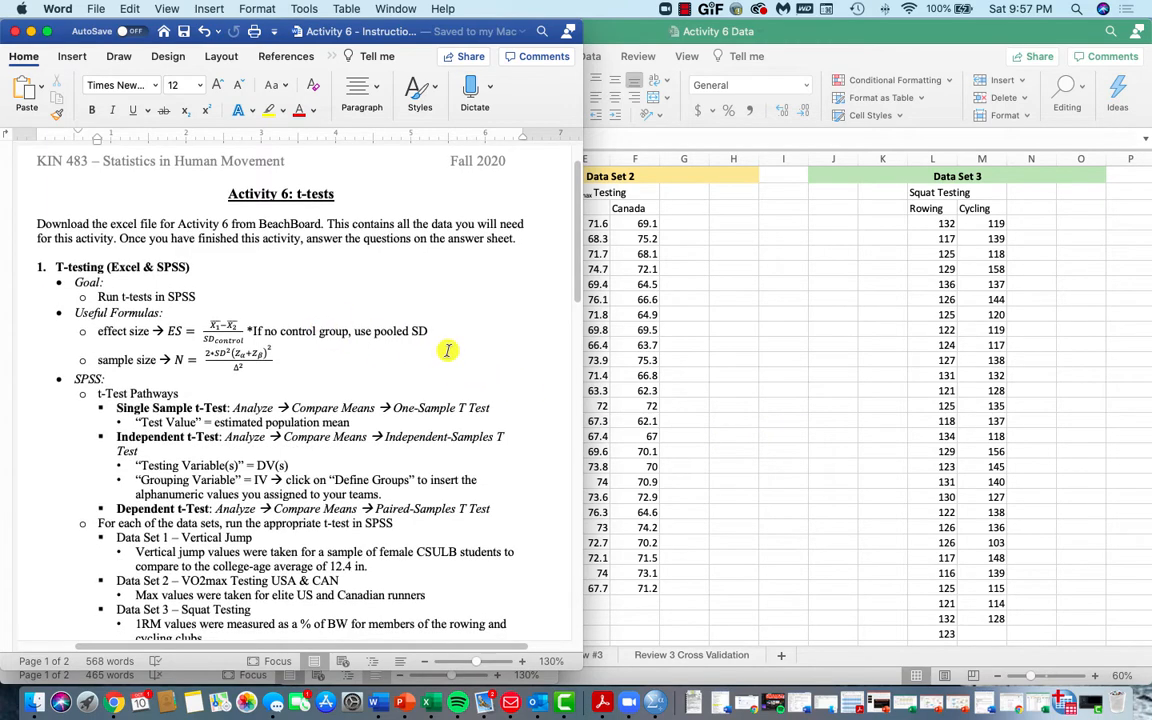
scroll(448, 350, "down", 1)
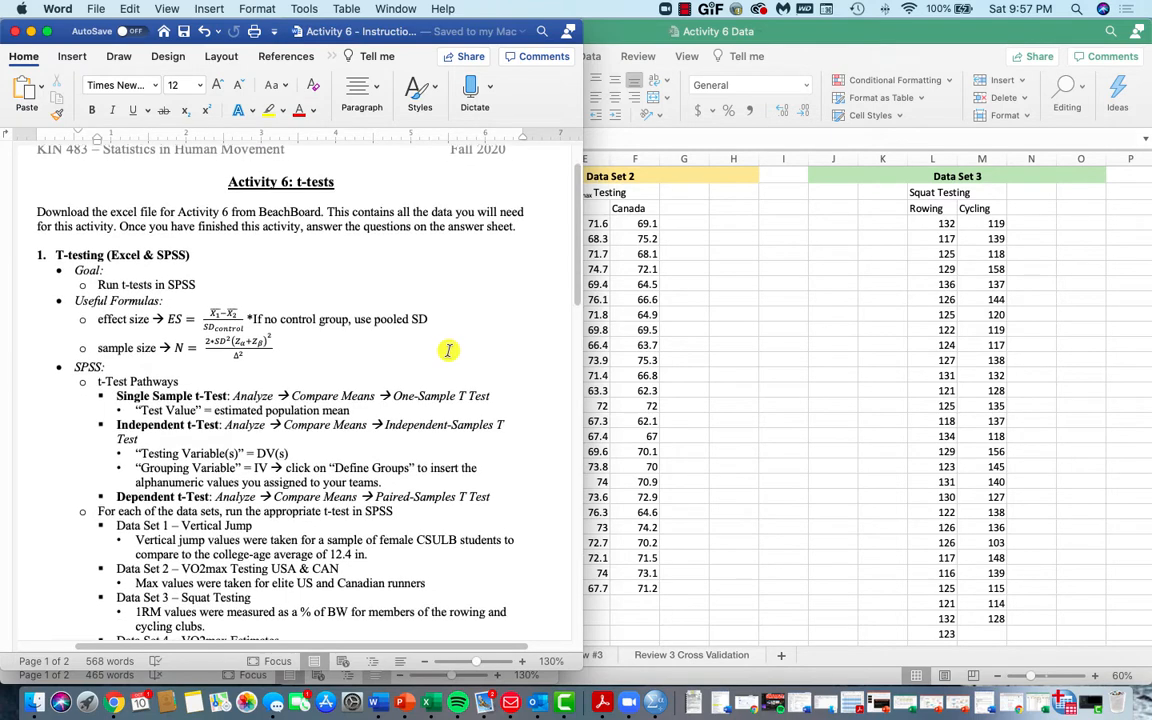
scroll(449, 350, "down", 2)
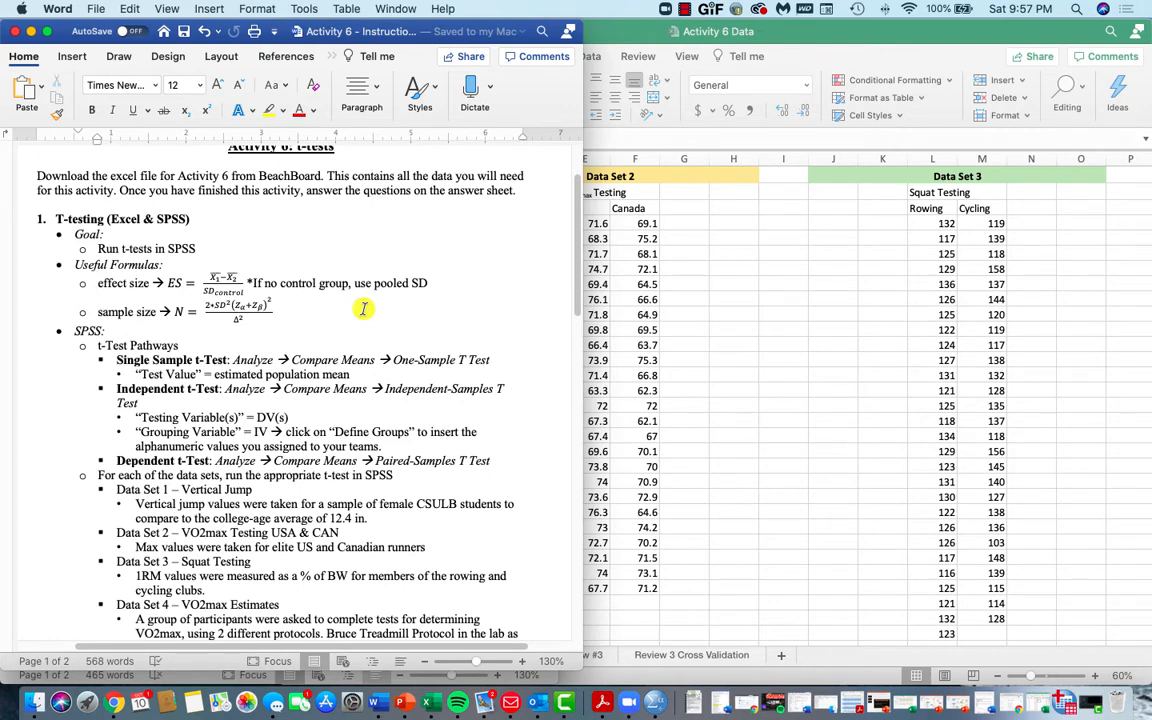
scroll(364, 309, "down", 1)
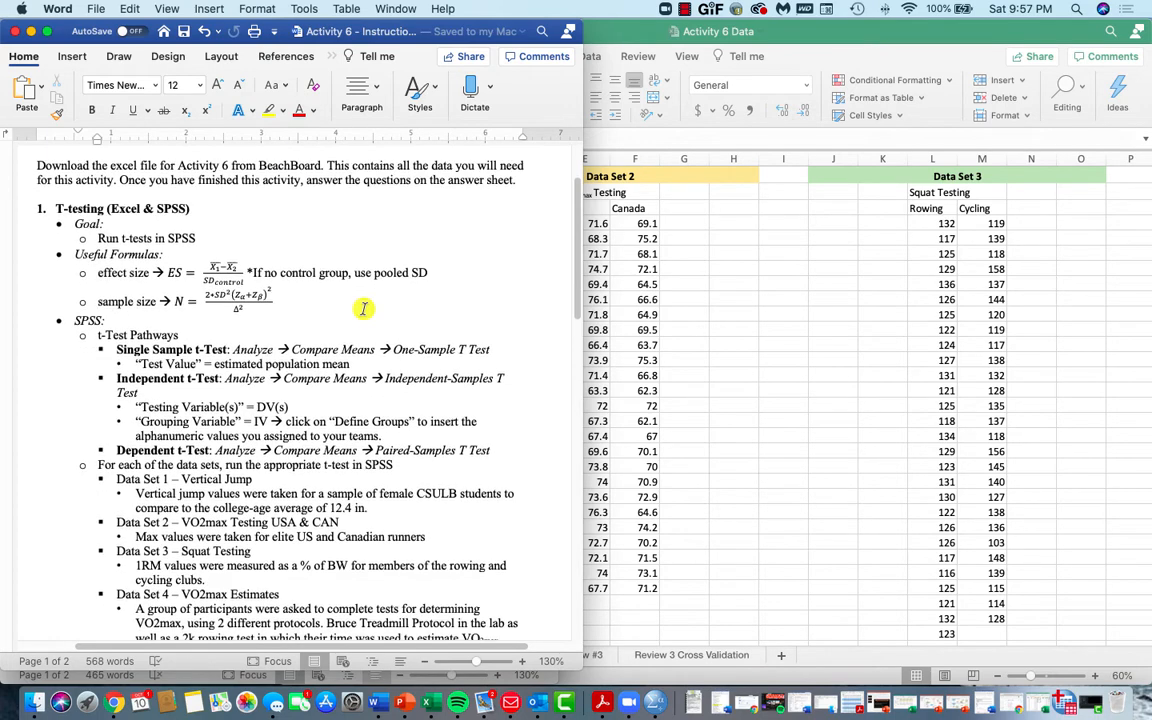
scroll(364, 309, "down", 5)
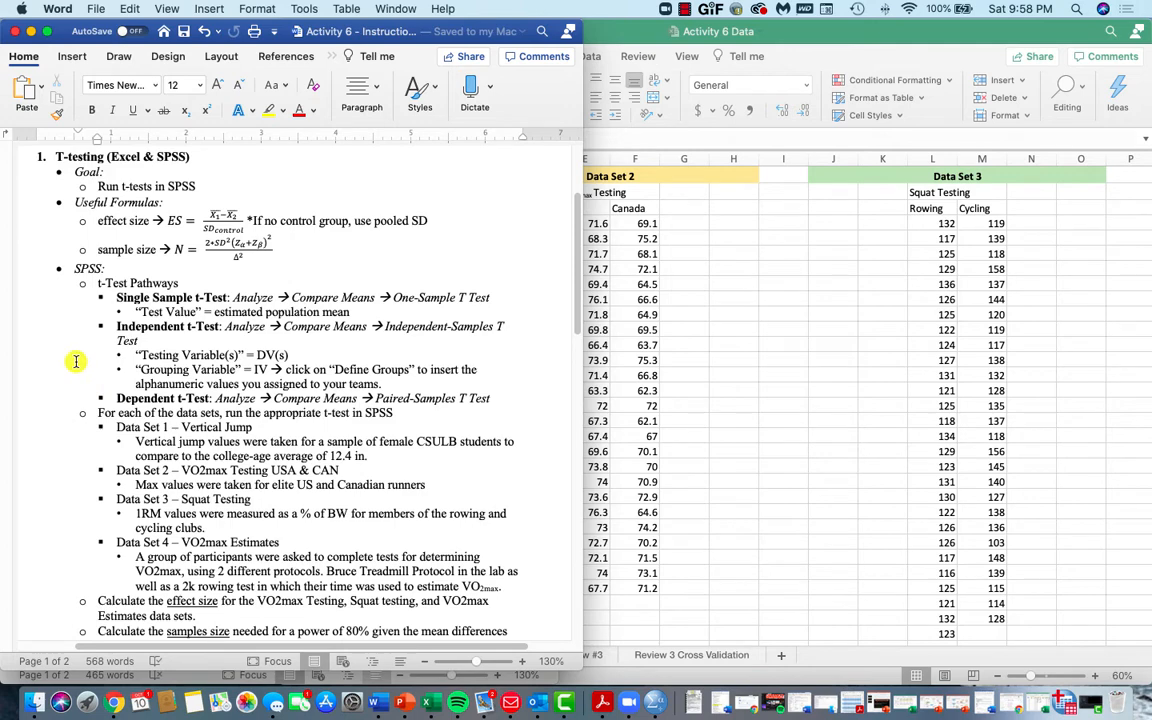
scroll(76, 361, "down", 1)
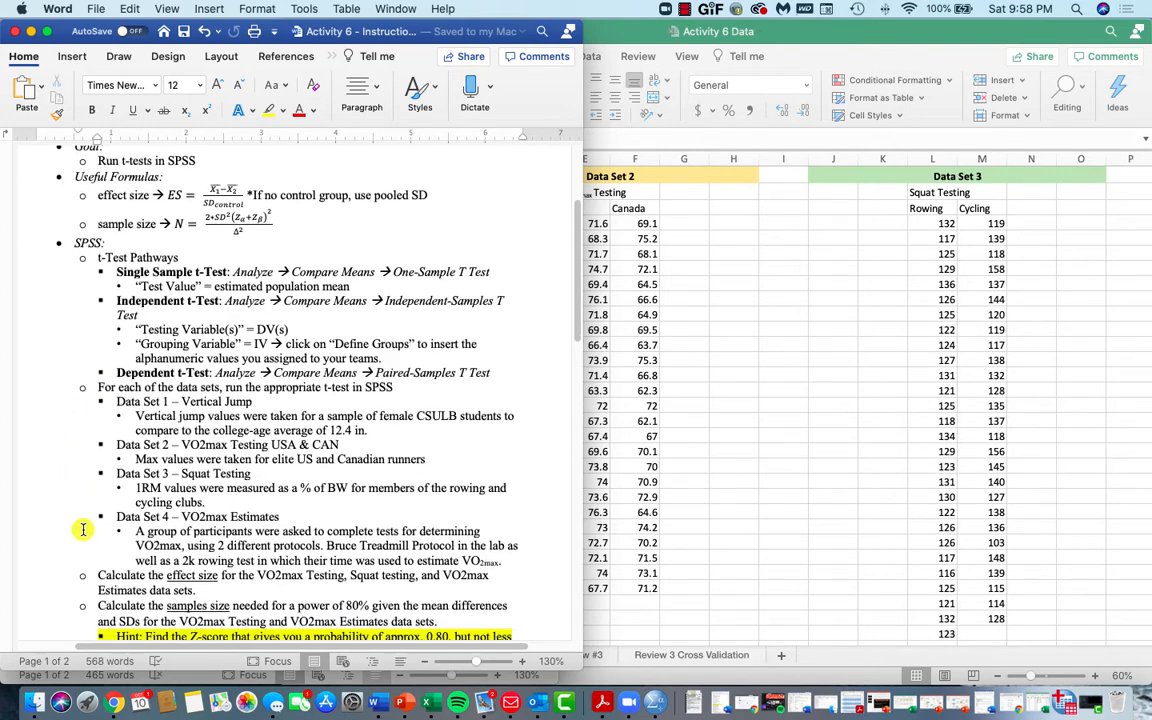
scroll(83, 529, "down", 2)
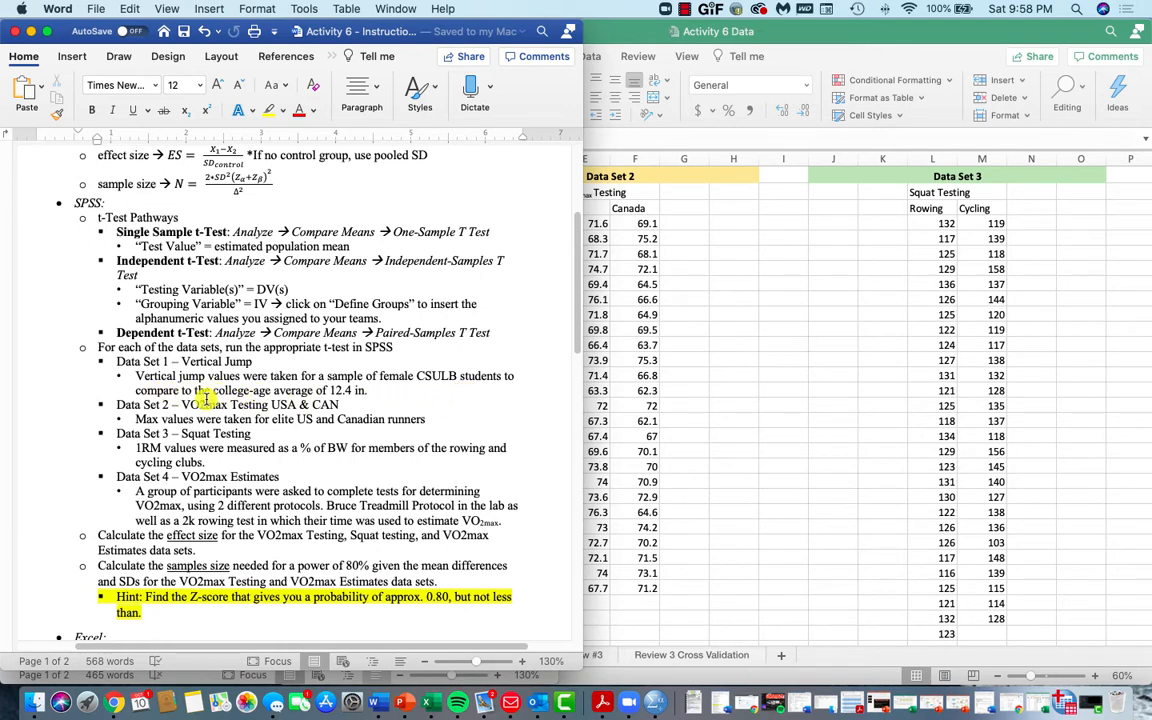
left_click_drag(213, 390, 369, 391)
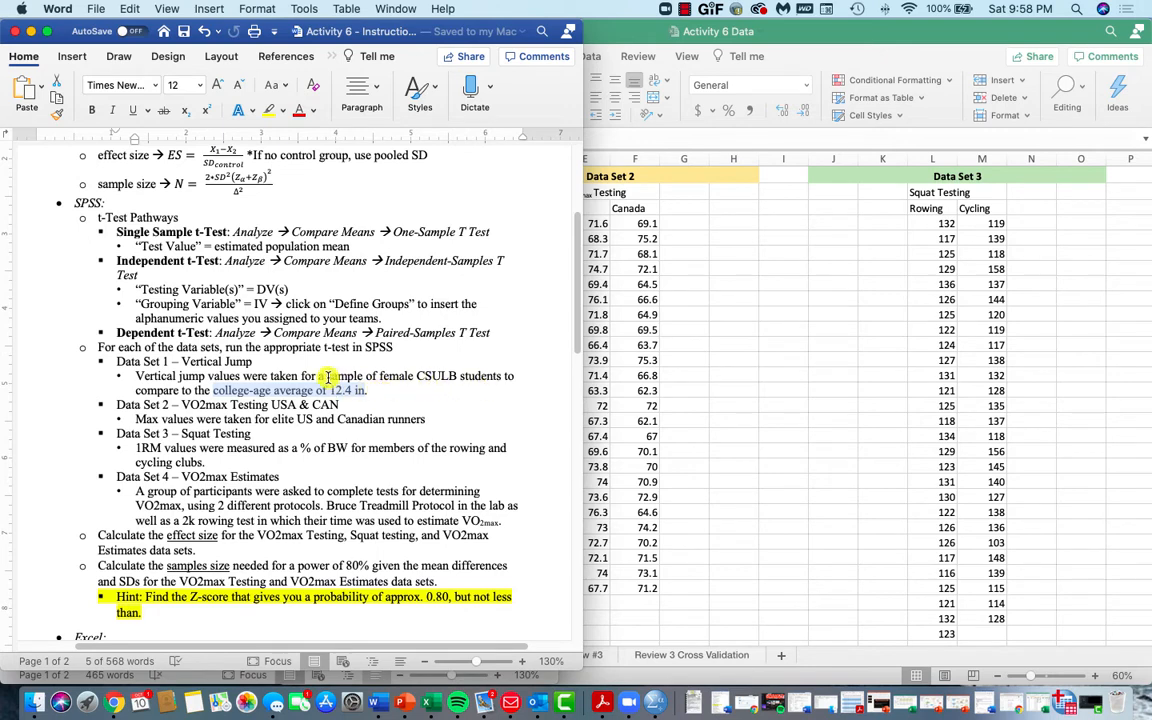
left_click_drag(319, 376, 457, 376)
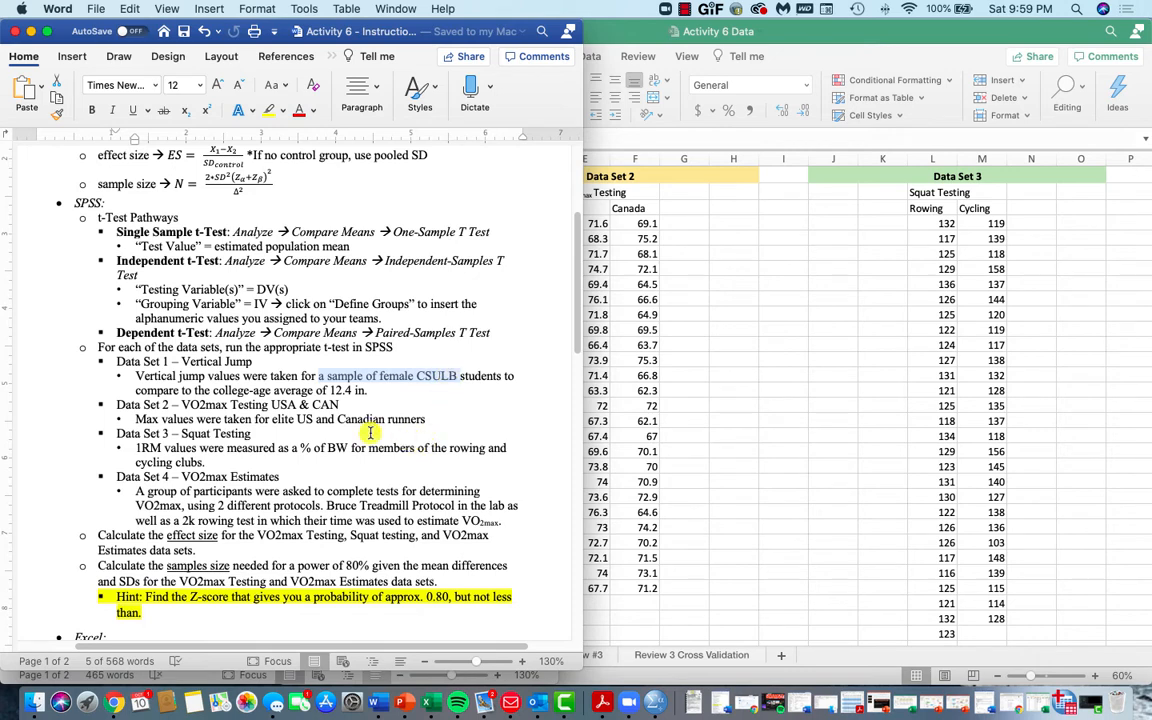
left_click_drag(213, 391, 401, 384)
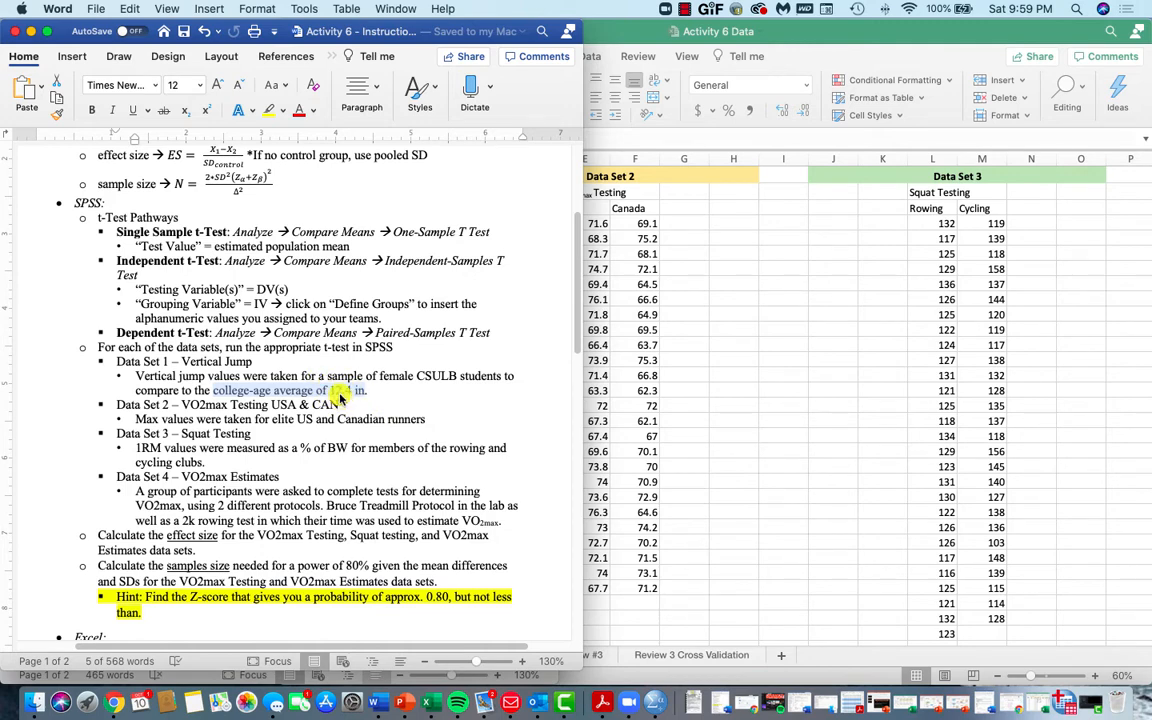
- Switch to the Activity 6 Data workbook in Excel and copy the Data Set 1 Vertical Jump column with its heading, A2:A100
left_click(667, 381)
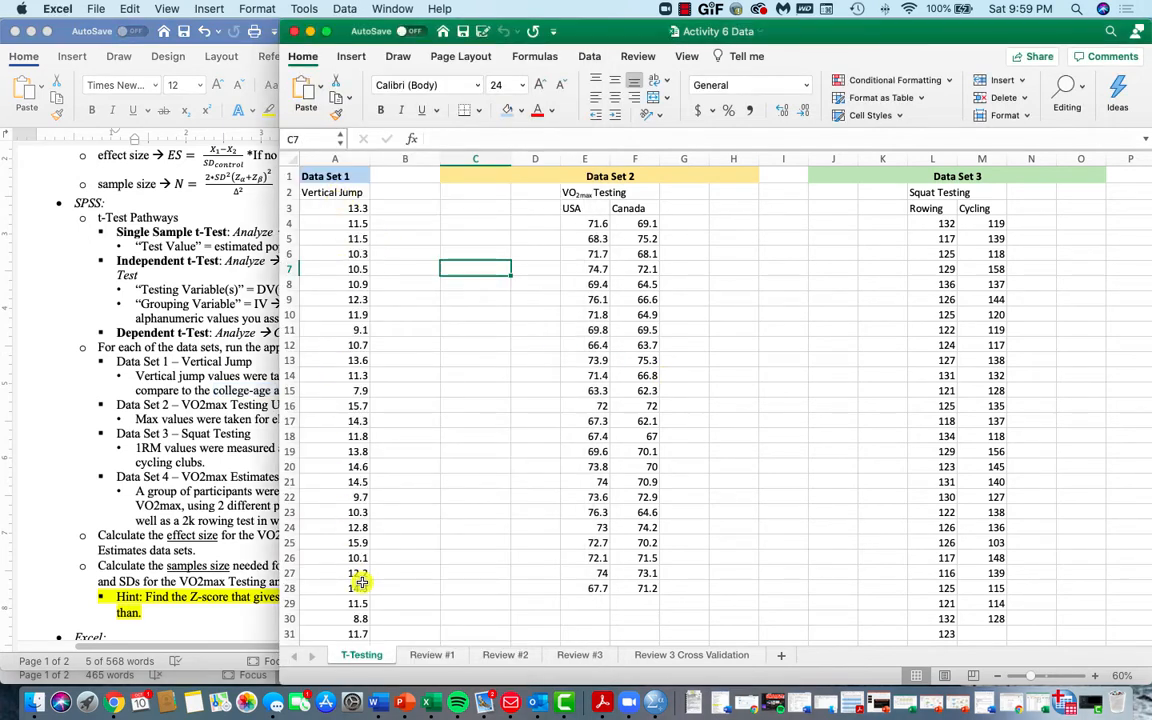
left_click(346, 193)
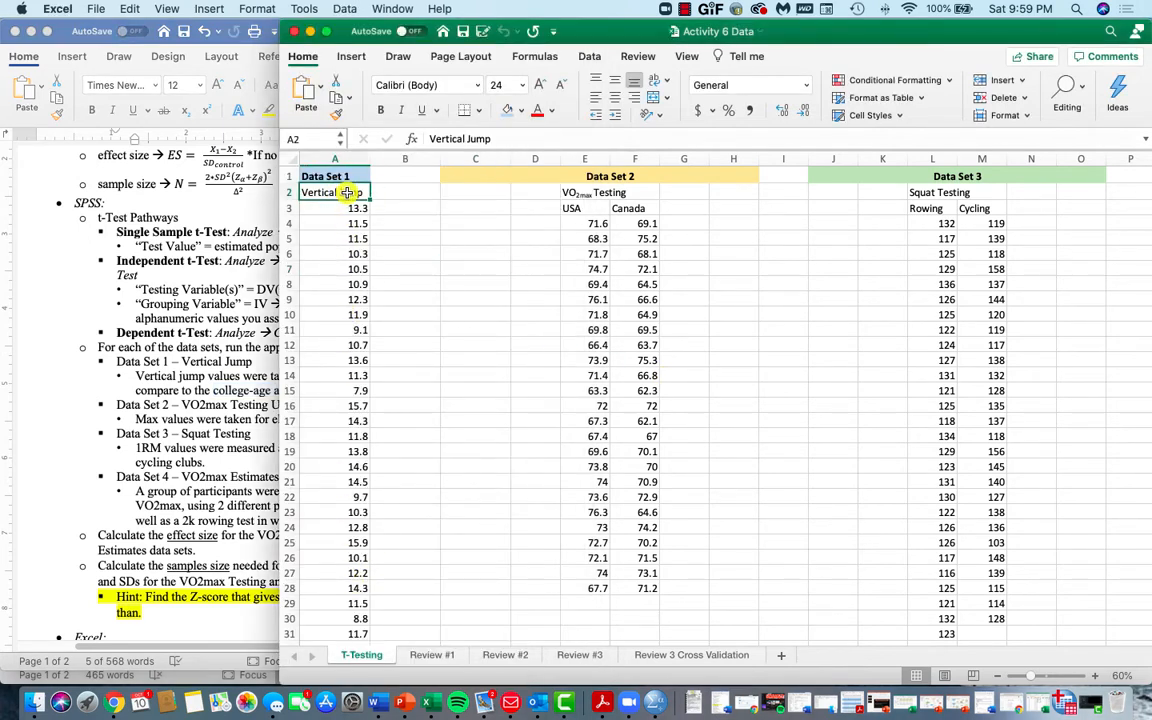
scroll(362, 335, "down", 10)
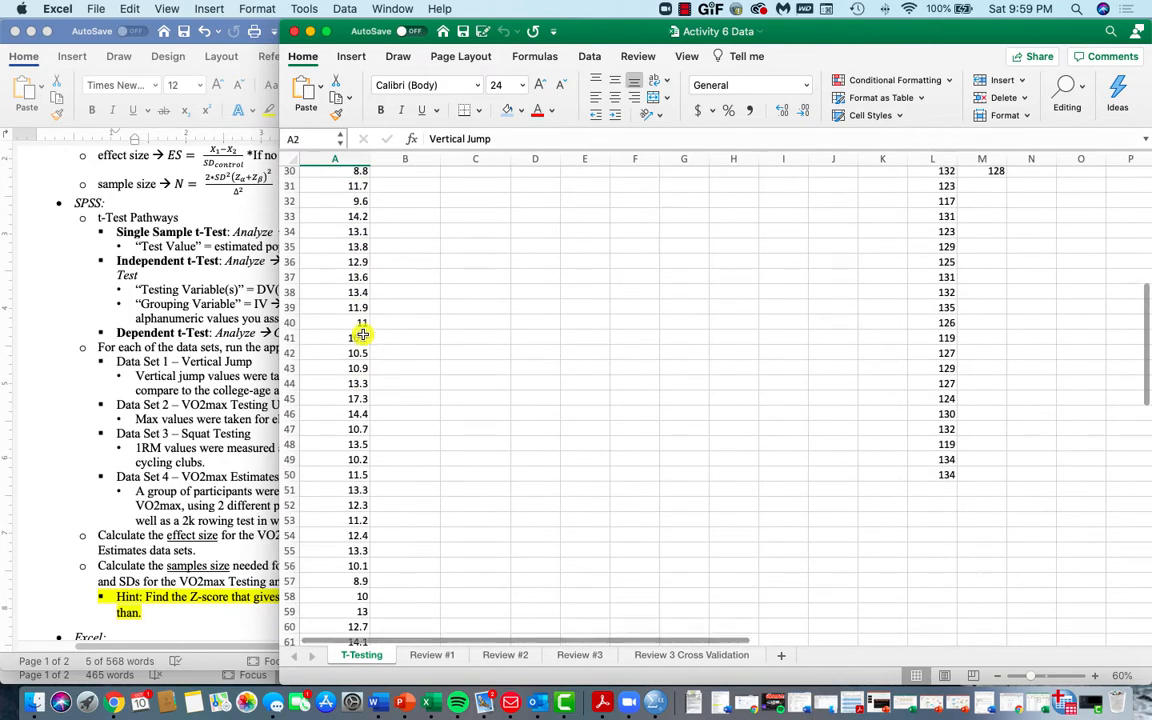
scroll(362, 335, "down", 10)
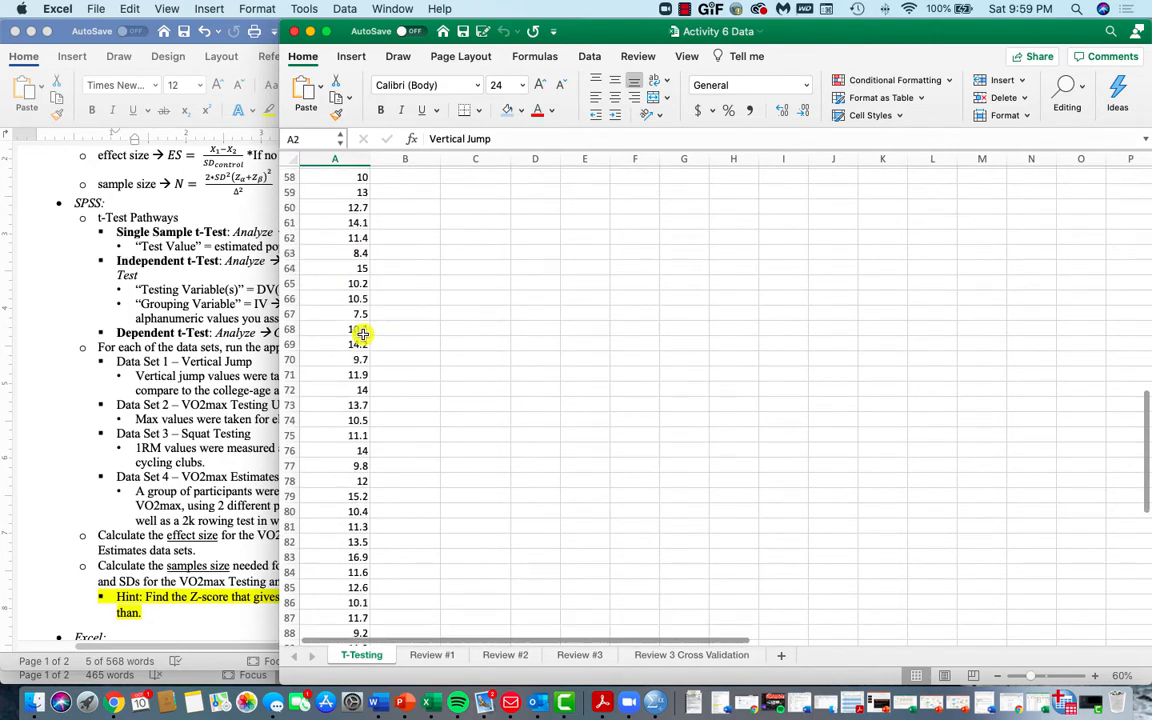
scroll(362, 335, "up", 20)
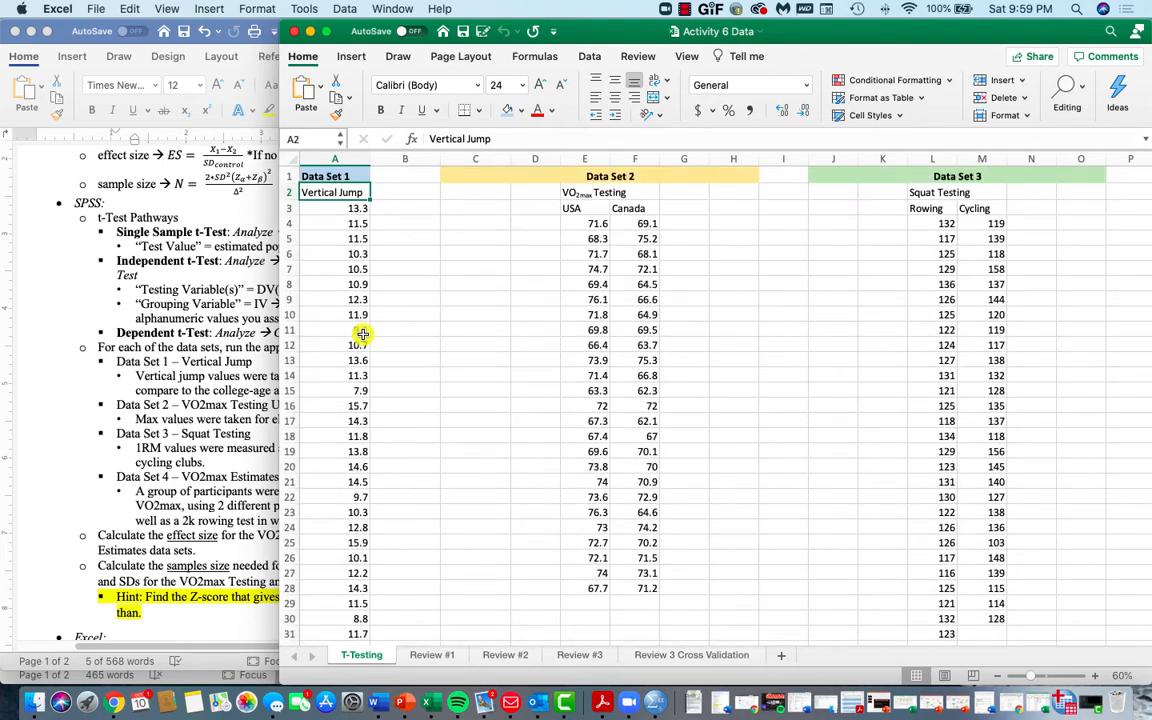
key("super+shift+Down")
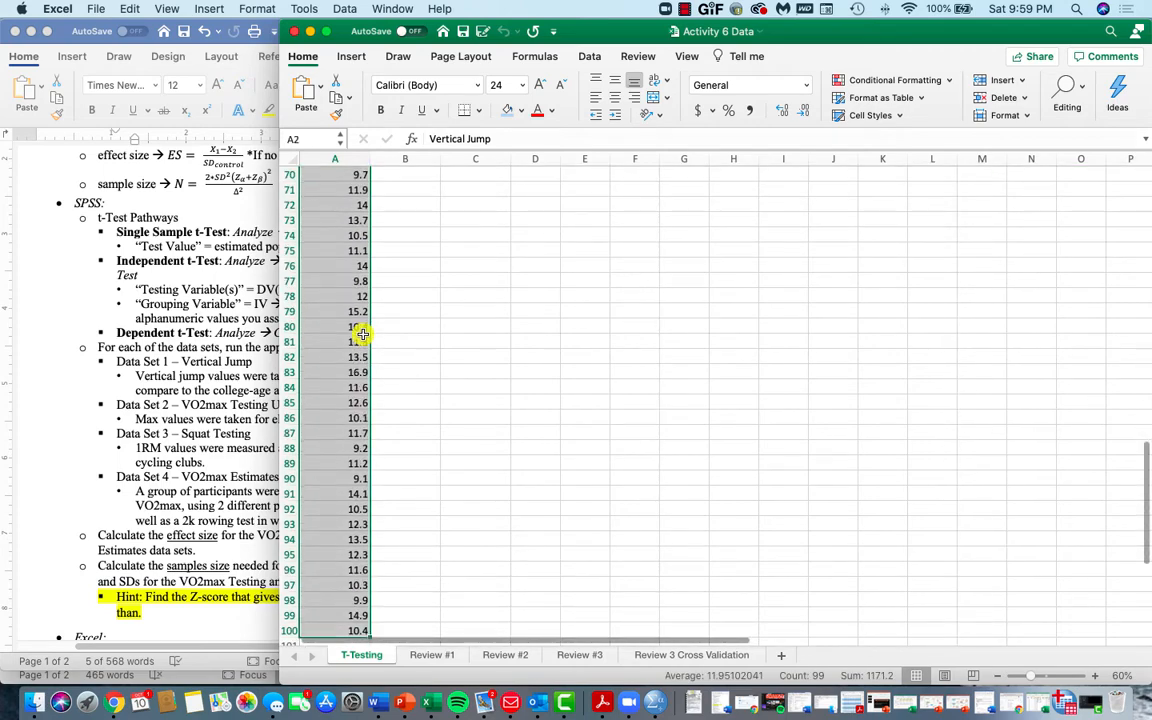
key("super+c")
scroll(362, 334, "up", 20)
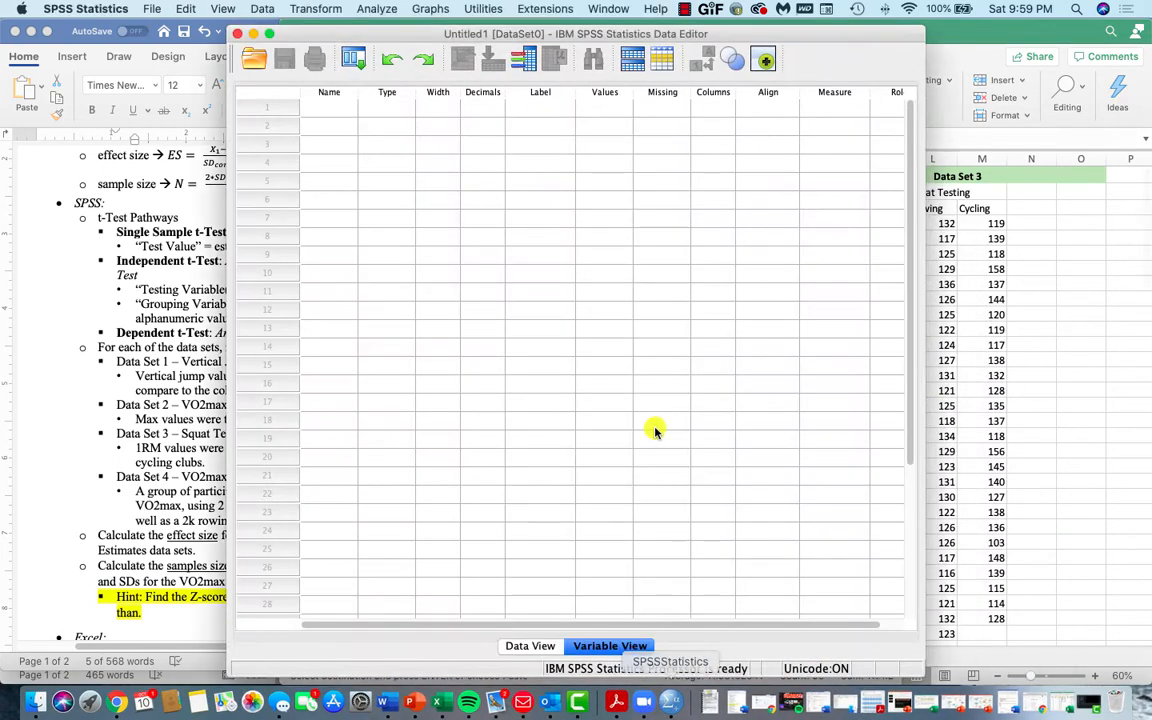
- Paste the copied Vertical Jump data with variable names into the first column of the SPSS data grid
left_click(520, 645)
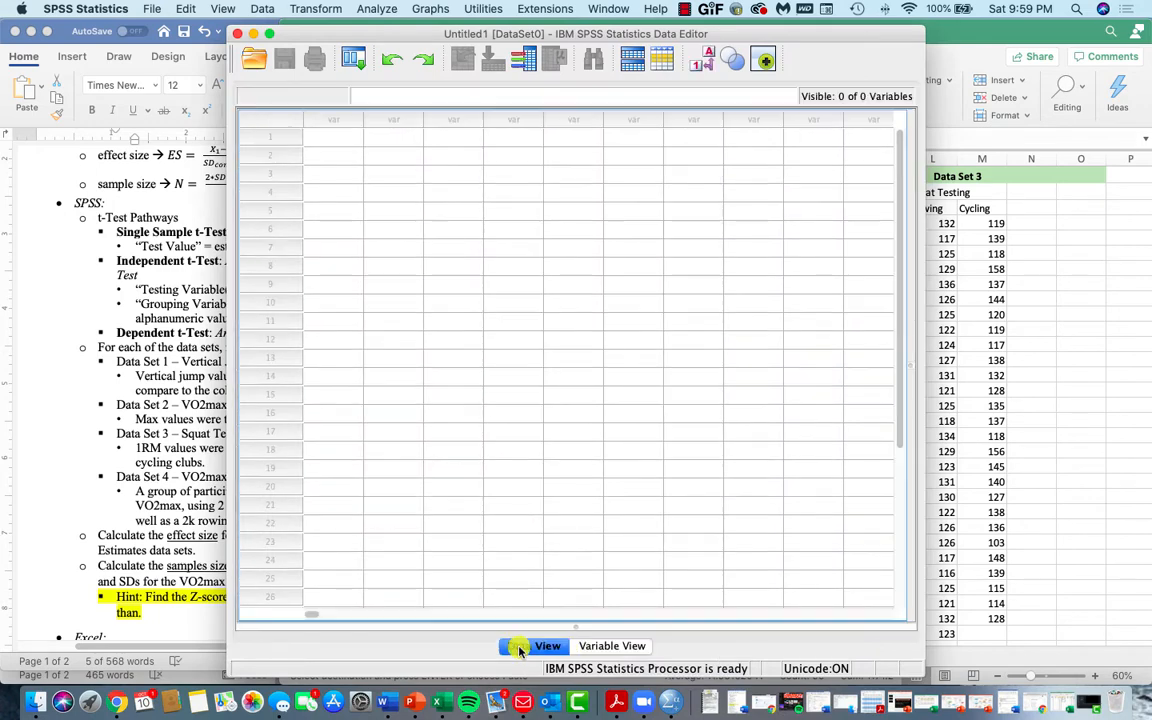
right_click(338, 143)
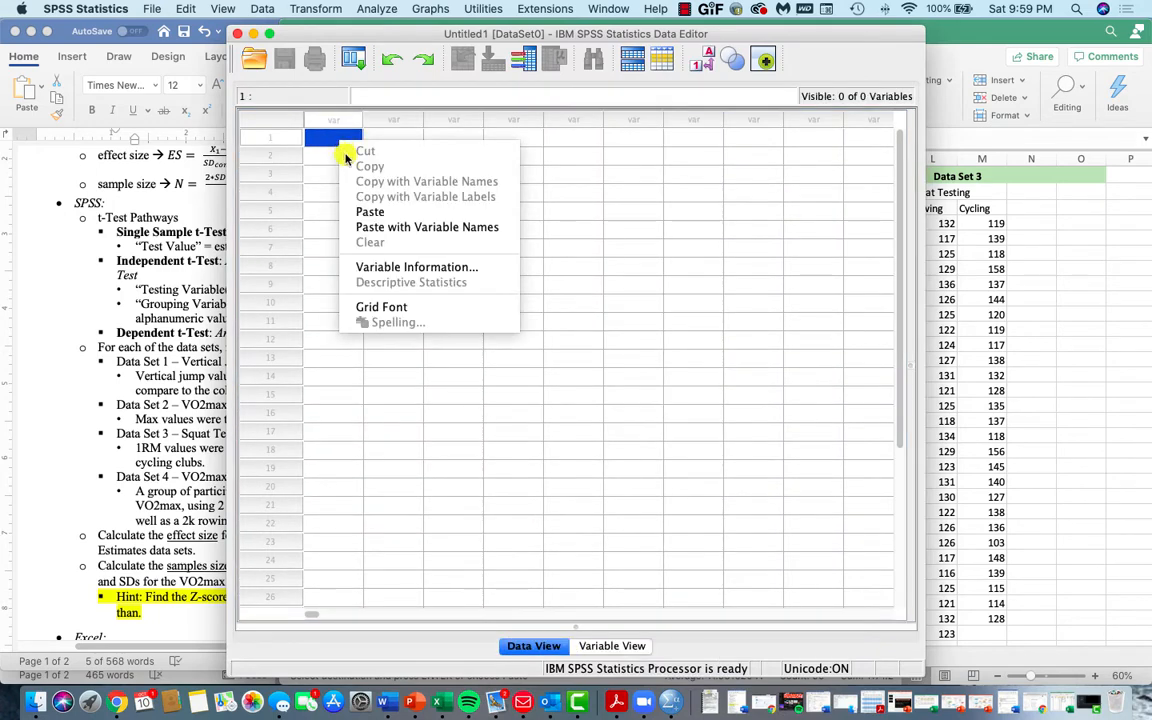
left_click(372, 228)
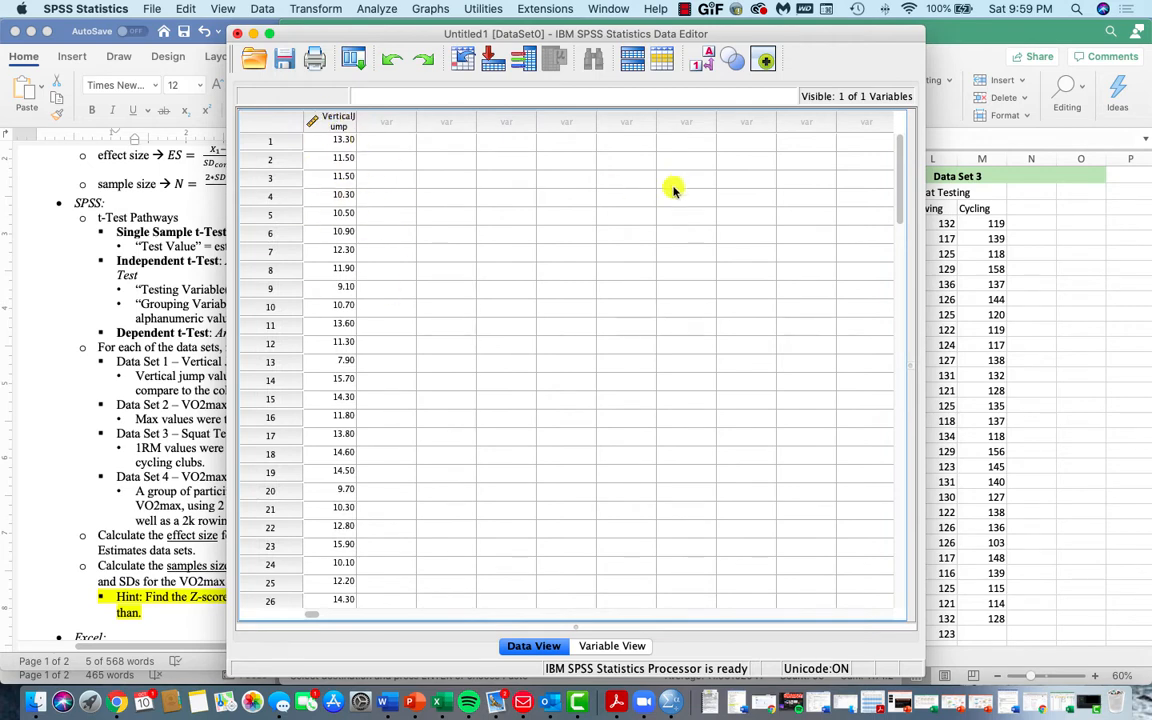
left_click_drag(674, 28, 923, 25)
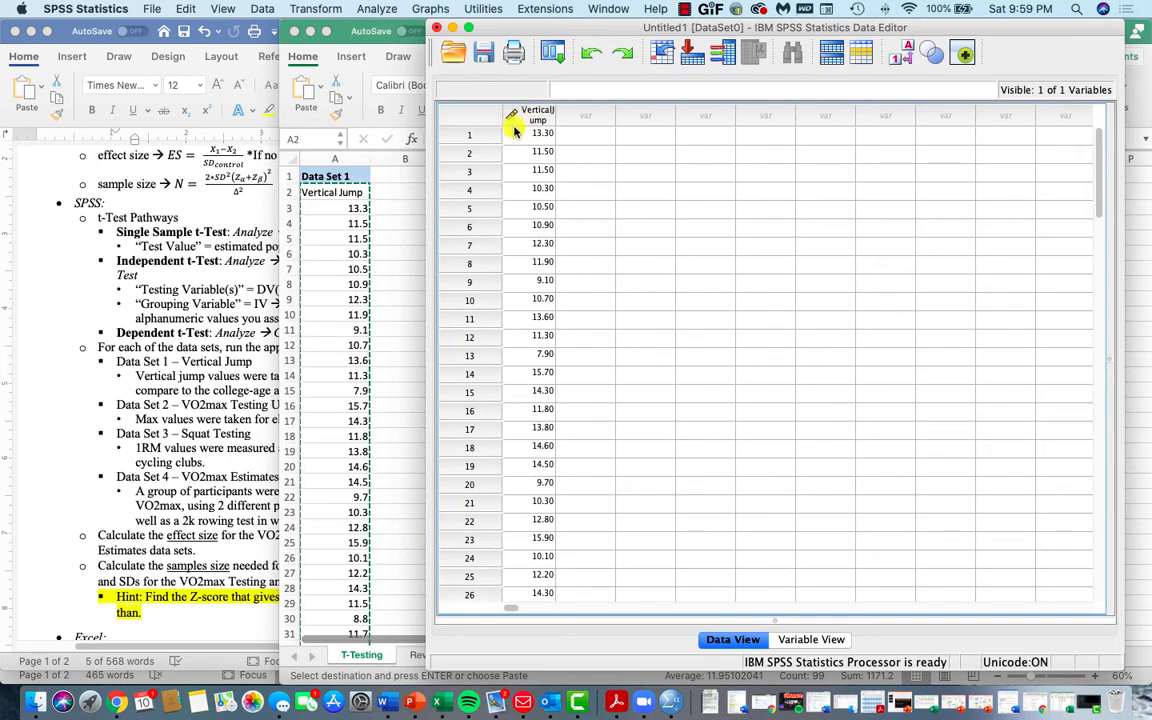
left_click_drag(530, 262, 524, 392)
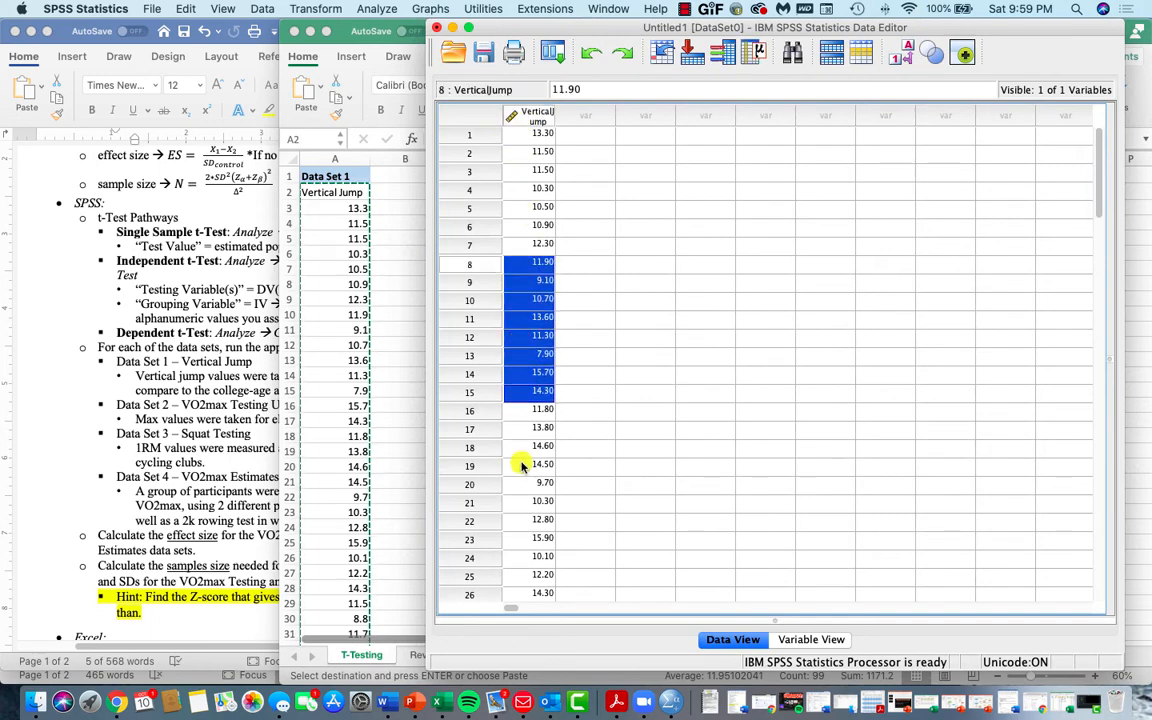
left_click(522, 465)
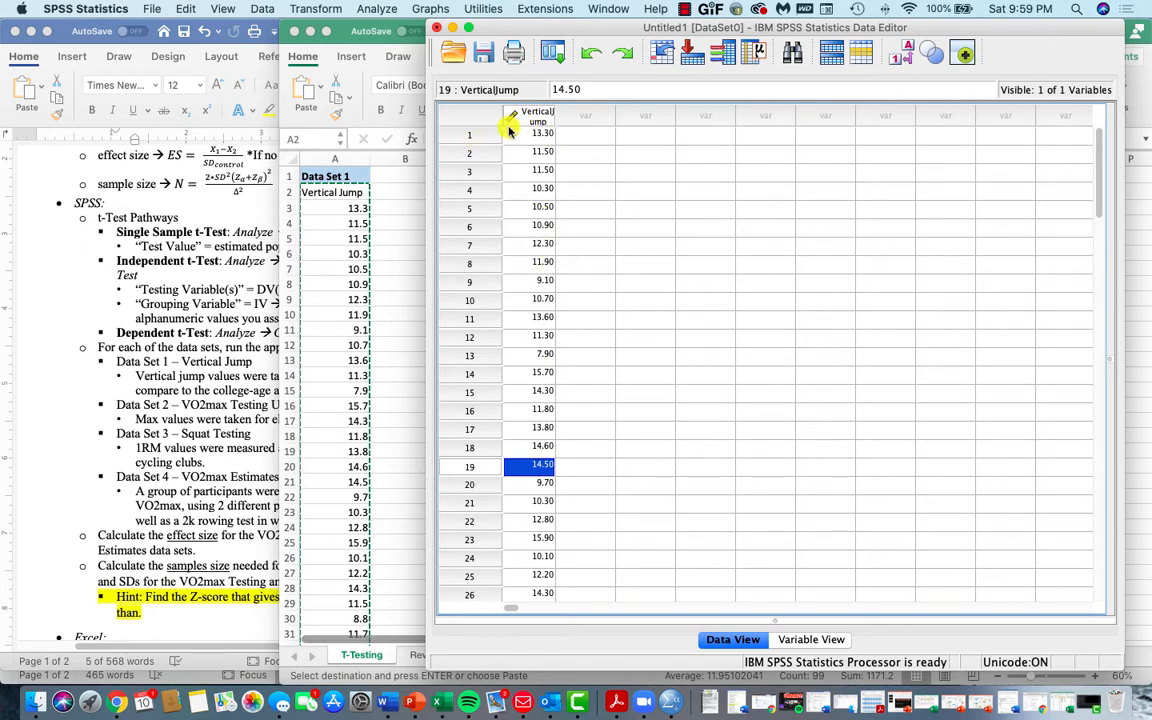
- Switch to the Word instructions to check the Single Sample t-Test pathway, and dismiss the desktop notifications
left_click(163, 274)
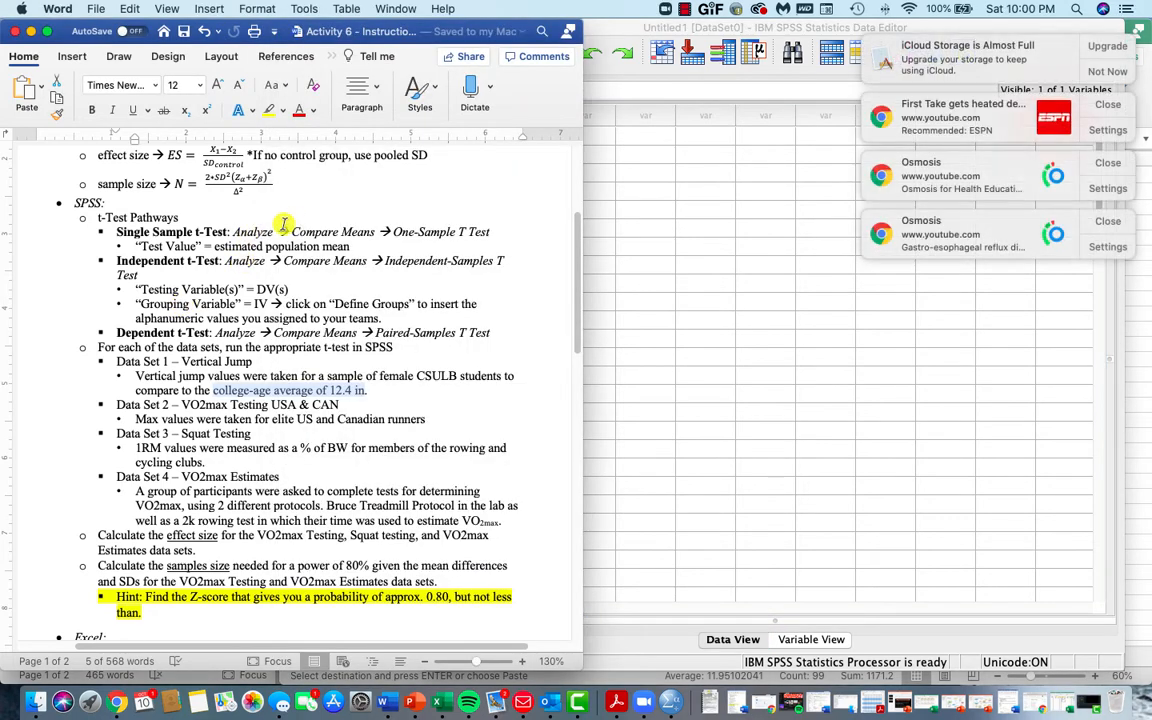
left_click(1104, 104)
left_click(1106, 106)
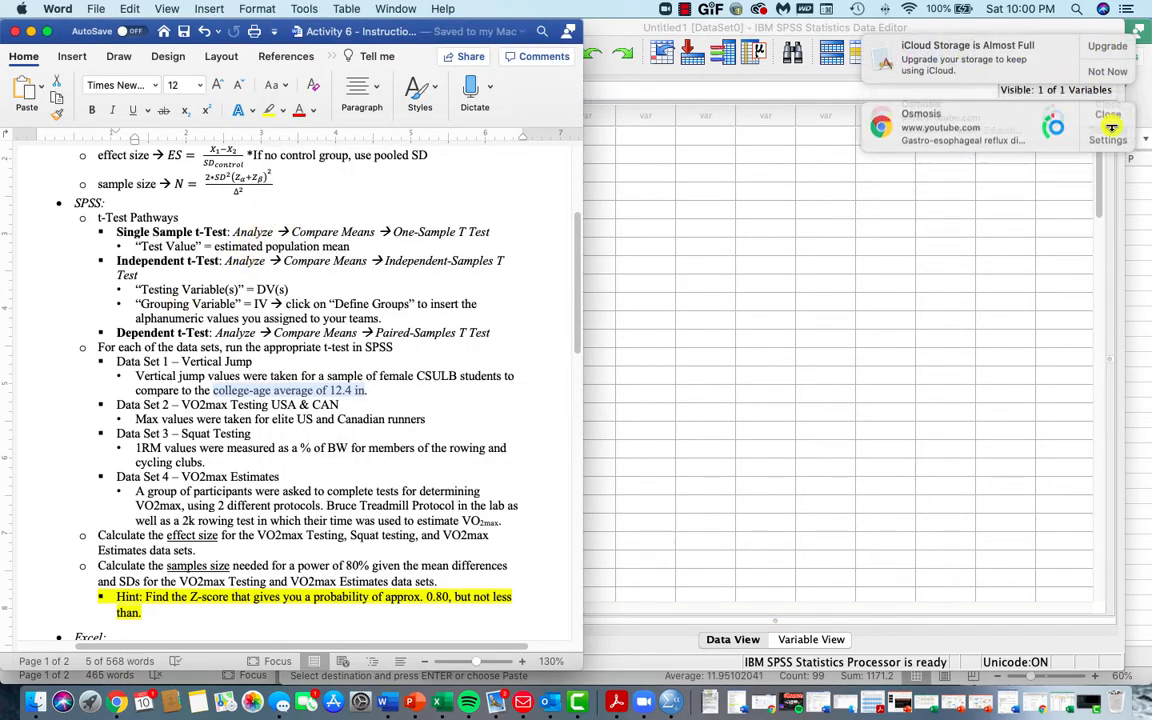
left_click(1106, 106)
left_click(1110, 84)
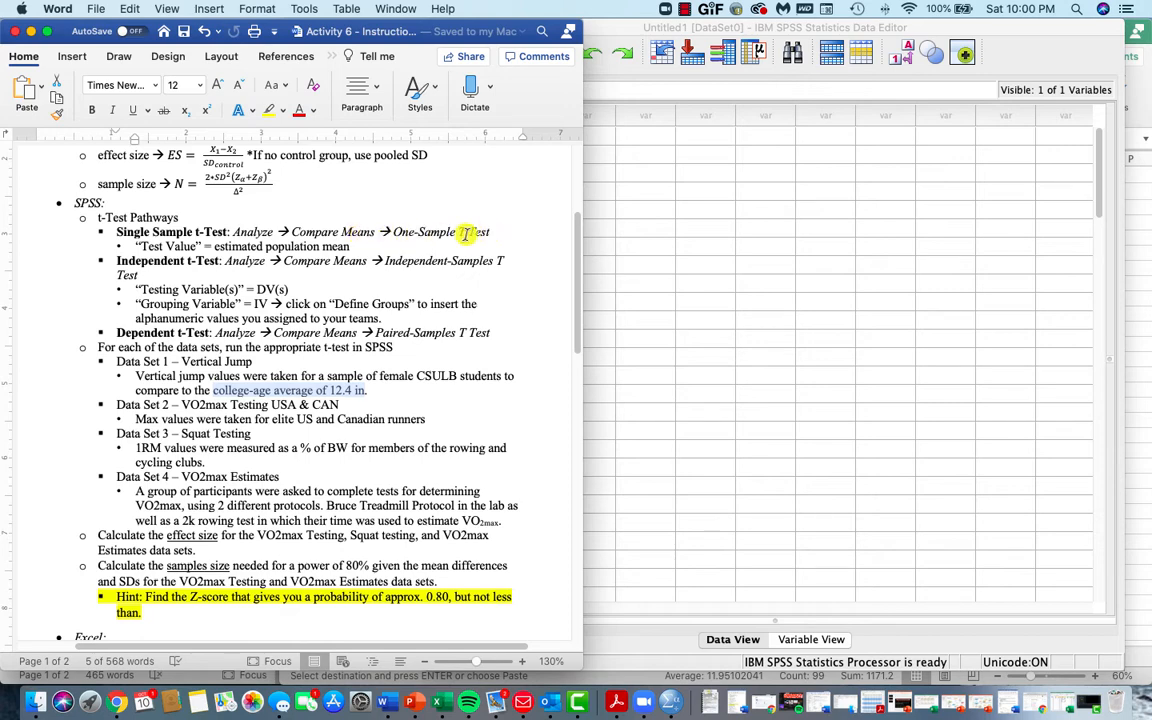
- Switch back to SPSS and set up a One-Sample T Test with Vertical Jump as the test variable and 12.4 as the test value
left_click(617, 234)
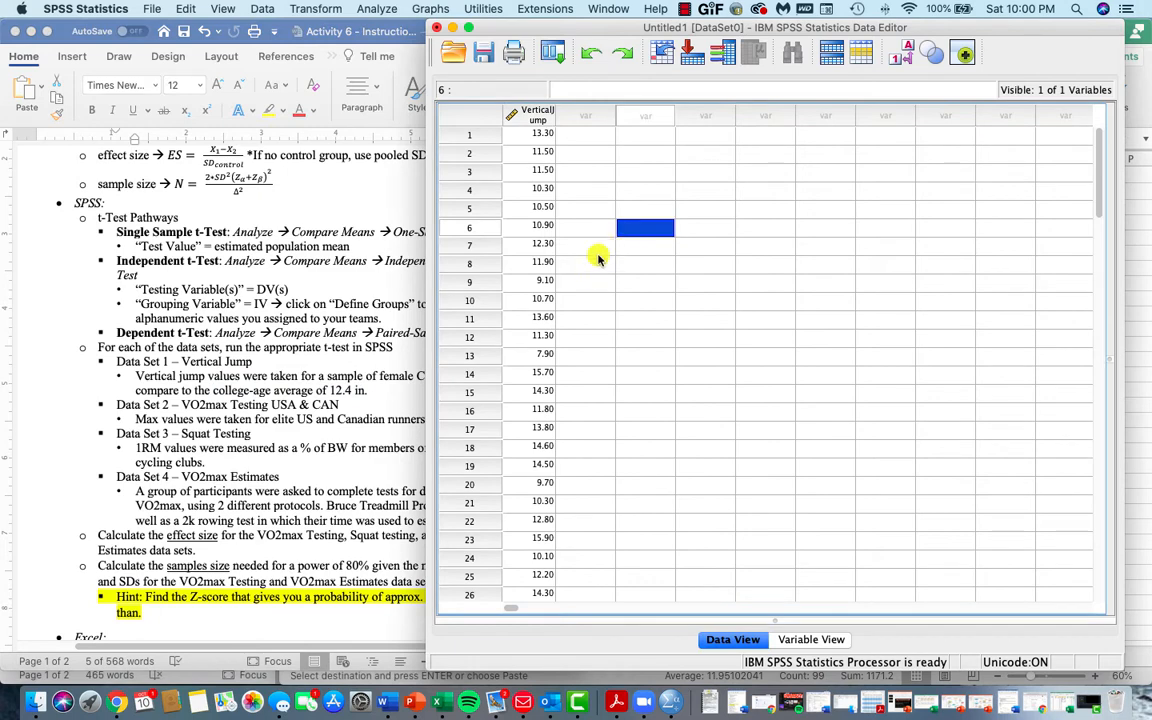
scroll(530, 224, "down", 5)
scroll(528, 226, "up", 5)
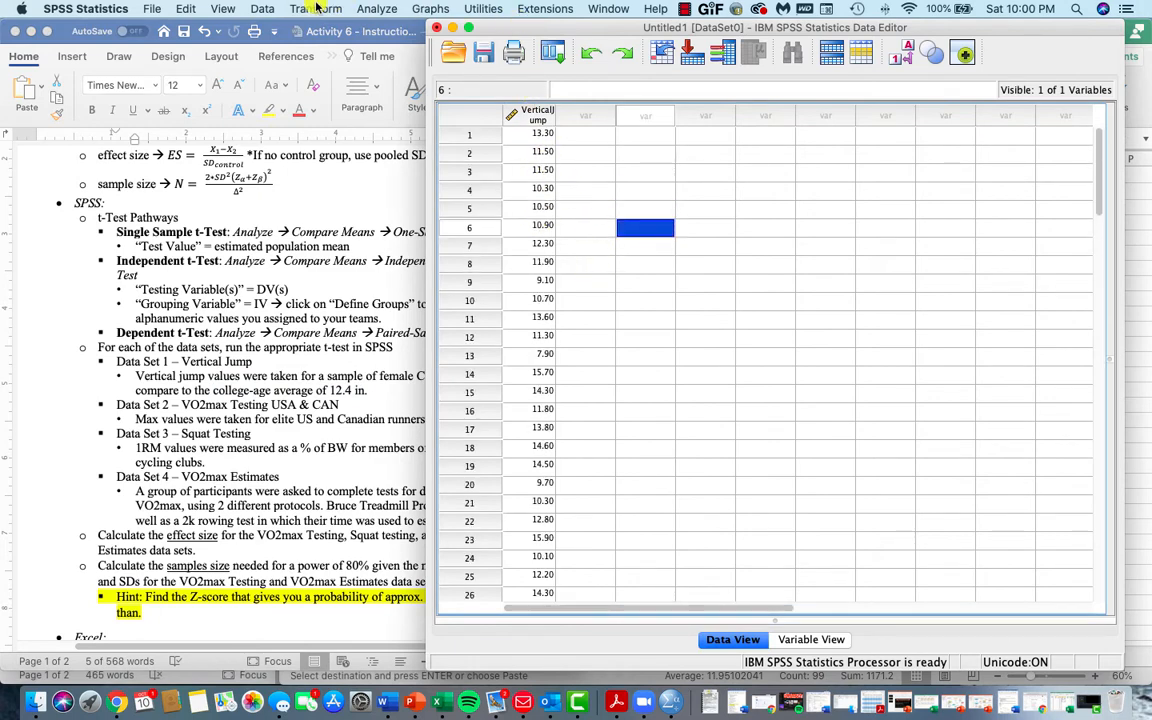
left_click(376, 10)
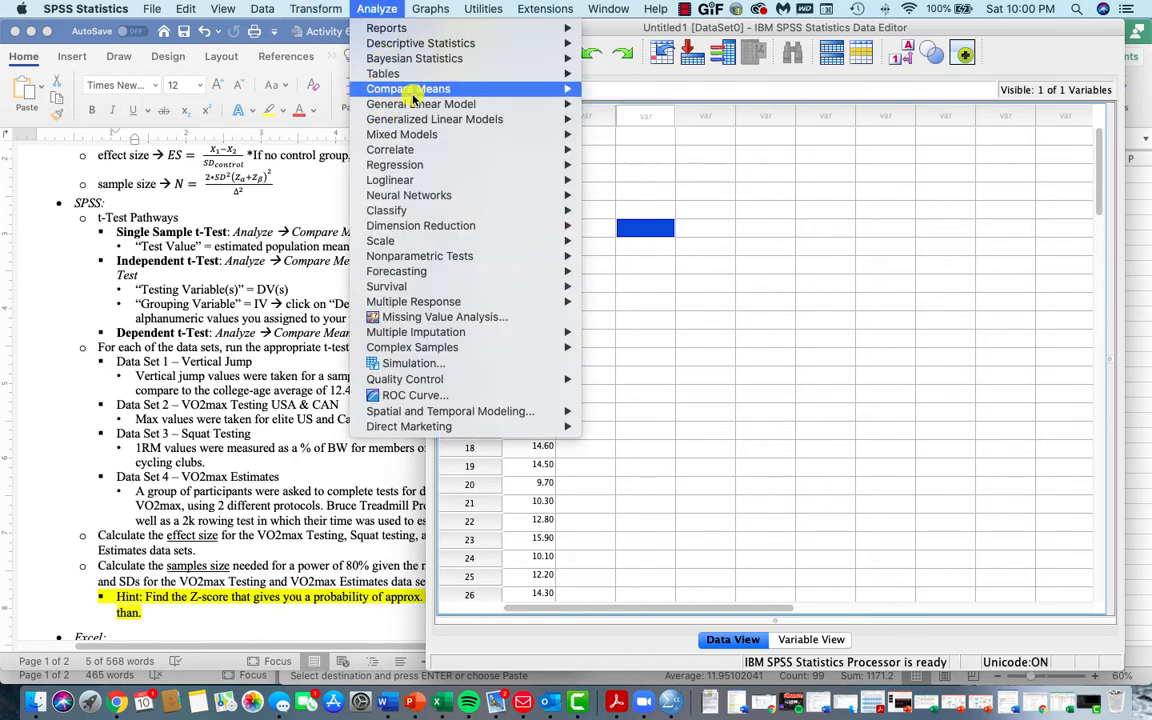
mouse_move(420, 93)
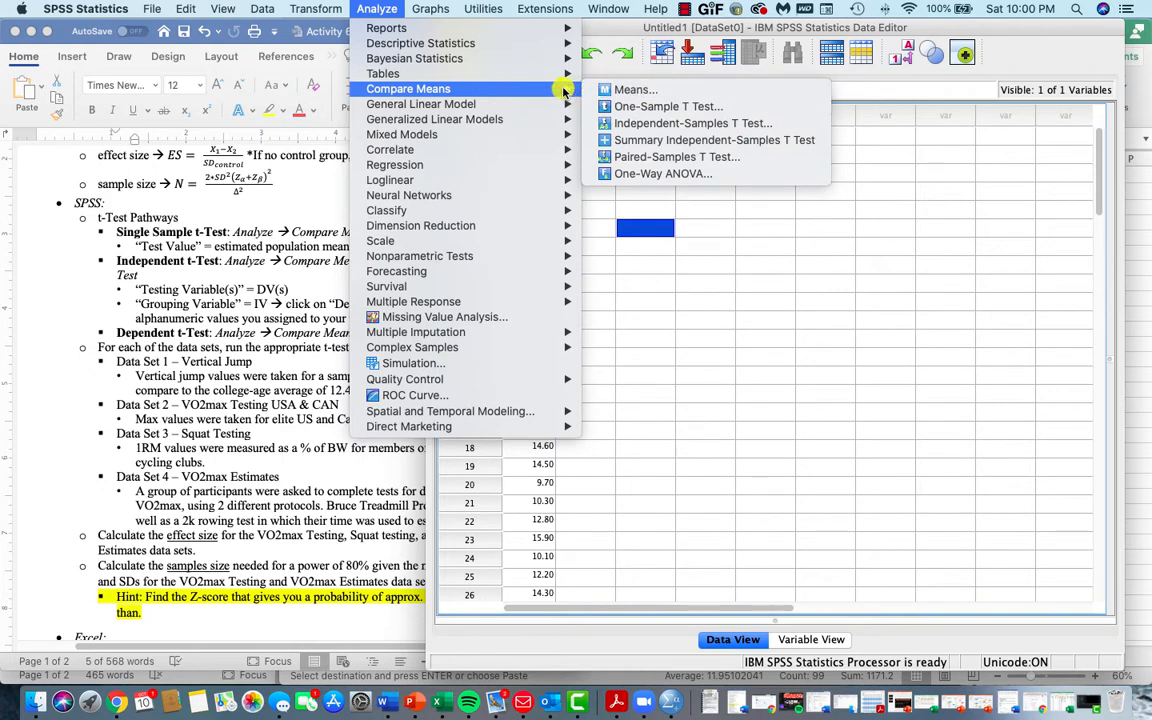
left_click(670, 112)
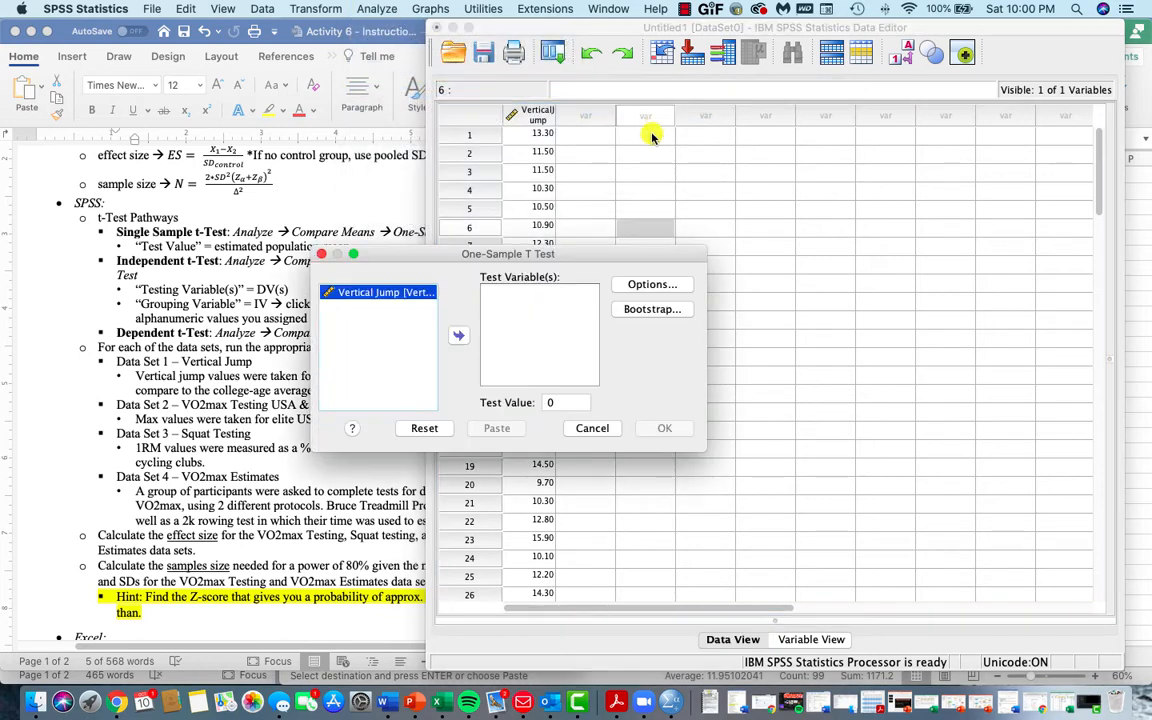
left_click(458, 336)
left_click_drag(450, 254, 584, 217)
double_click(689, 365)
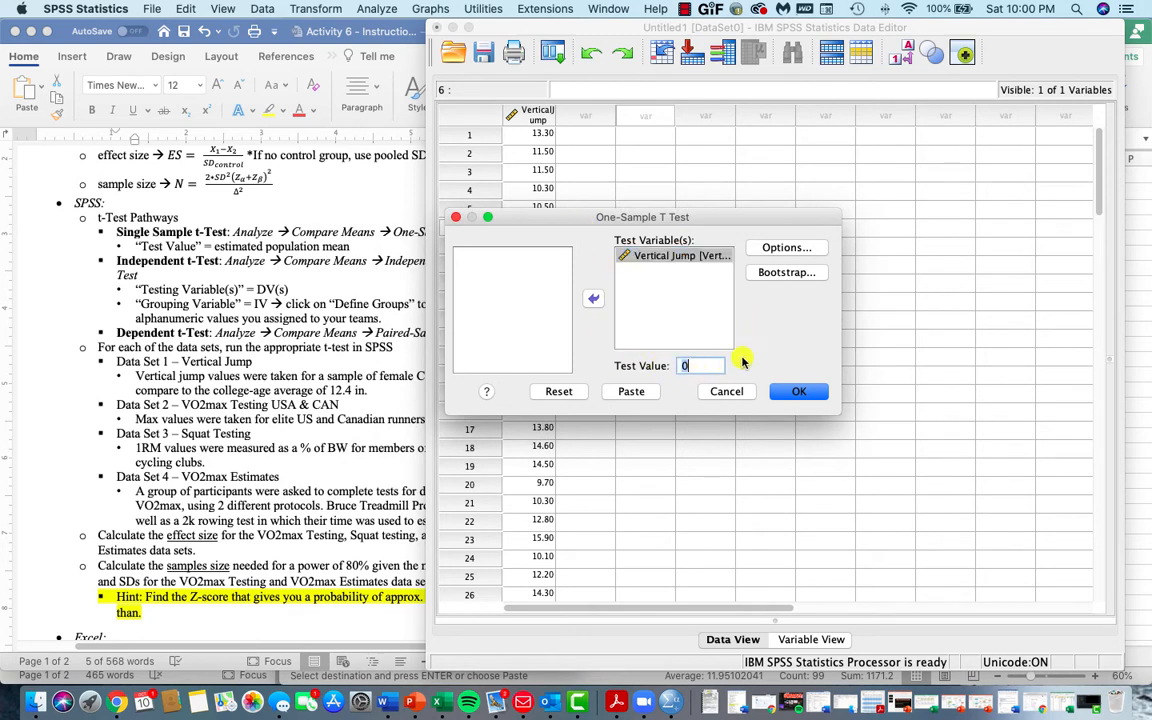
key("BackSpace")
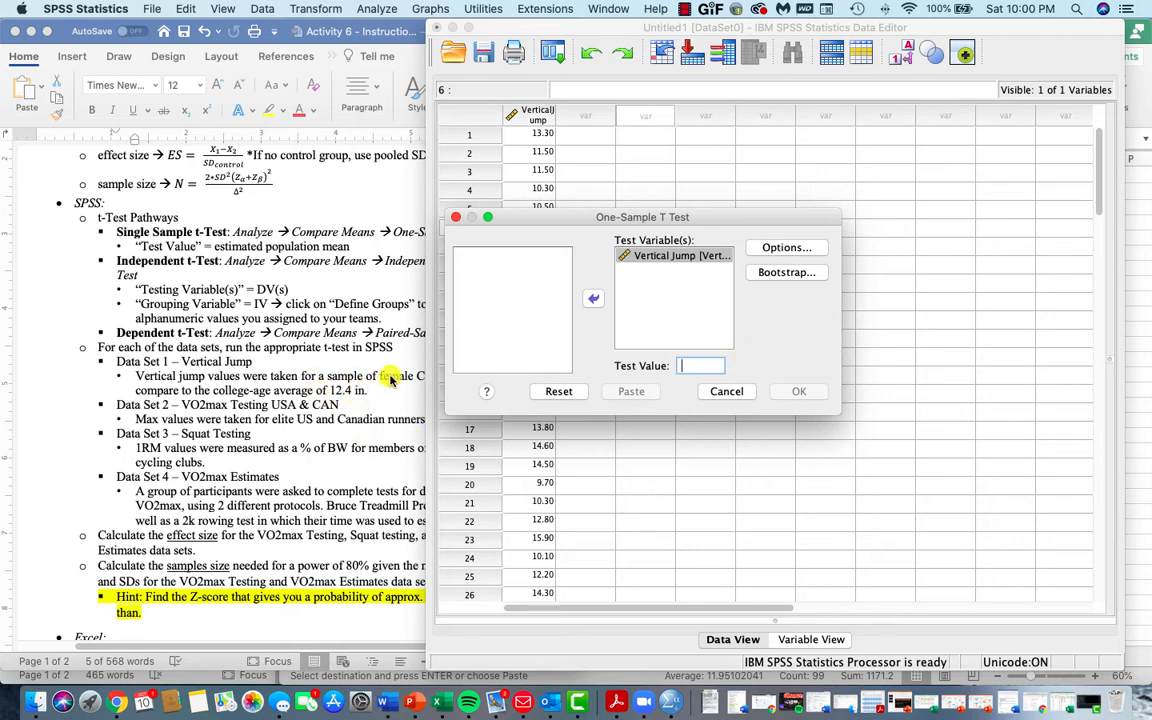
type("12.4")
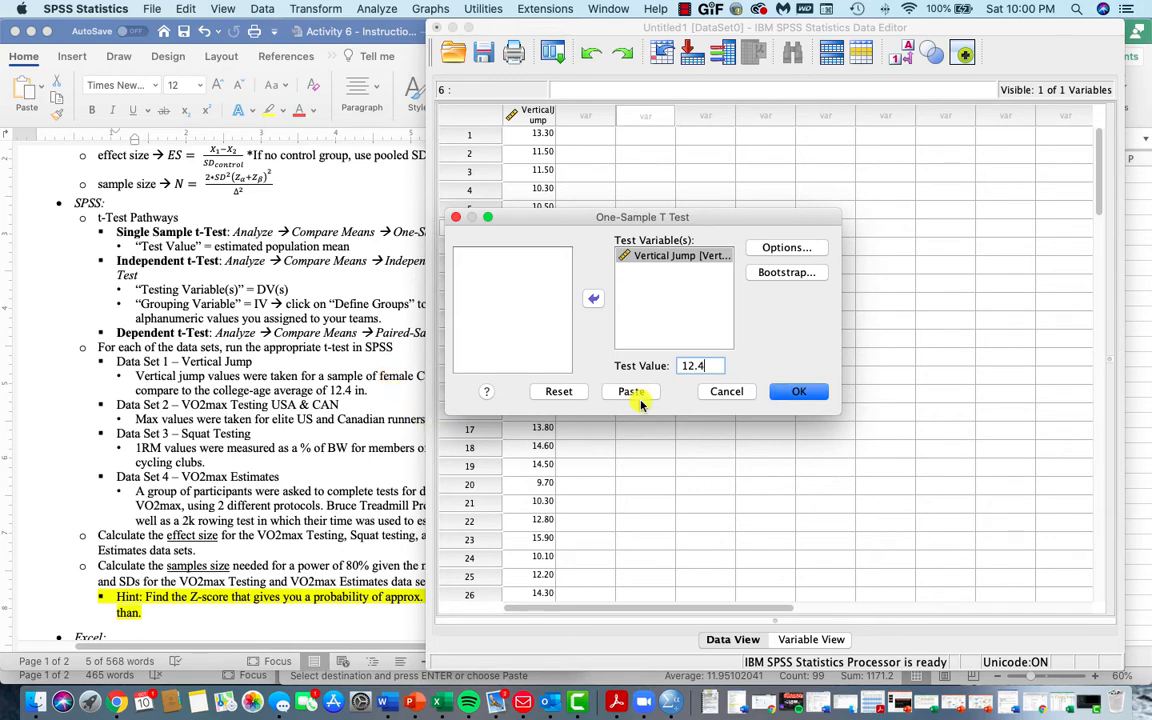
- Accept the 95% confidence interval and analysis-by-analysis exclusion in the test options, and run the one-sample t-test
left_click(797, 250)
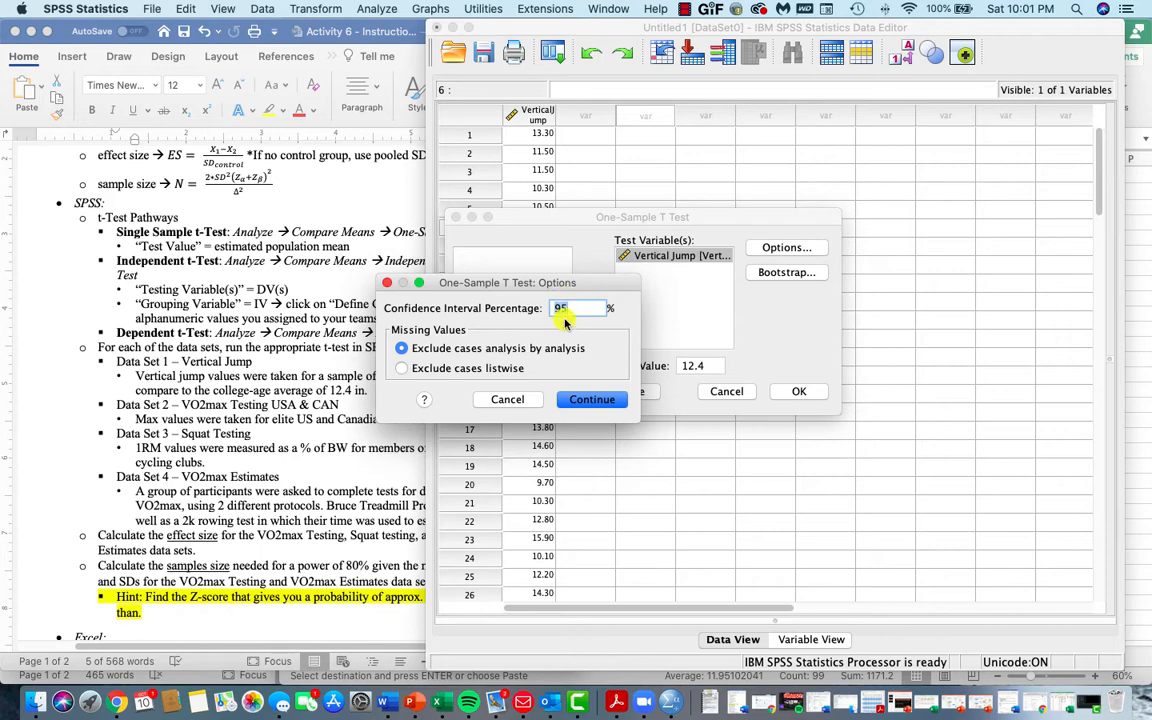
left_click(588, 398)
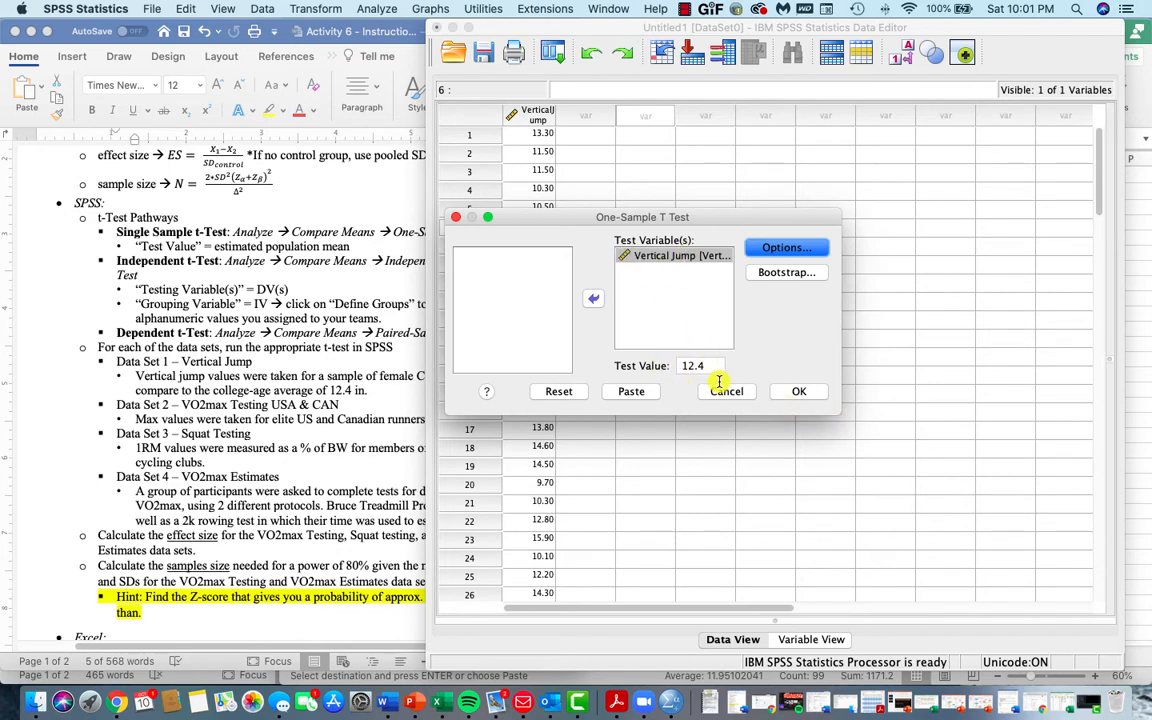
left_click(799, 391)
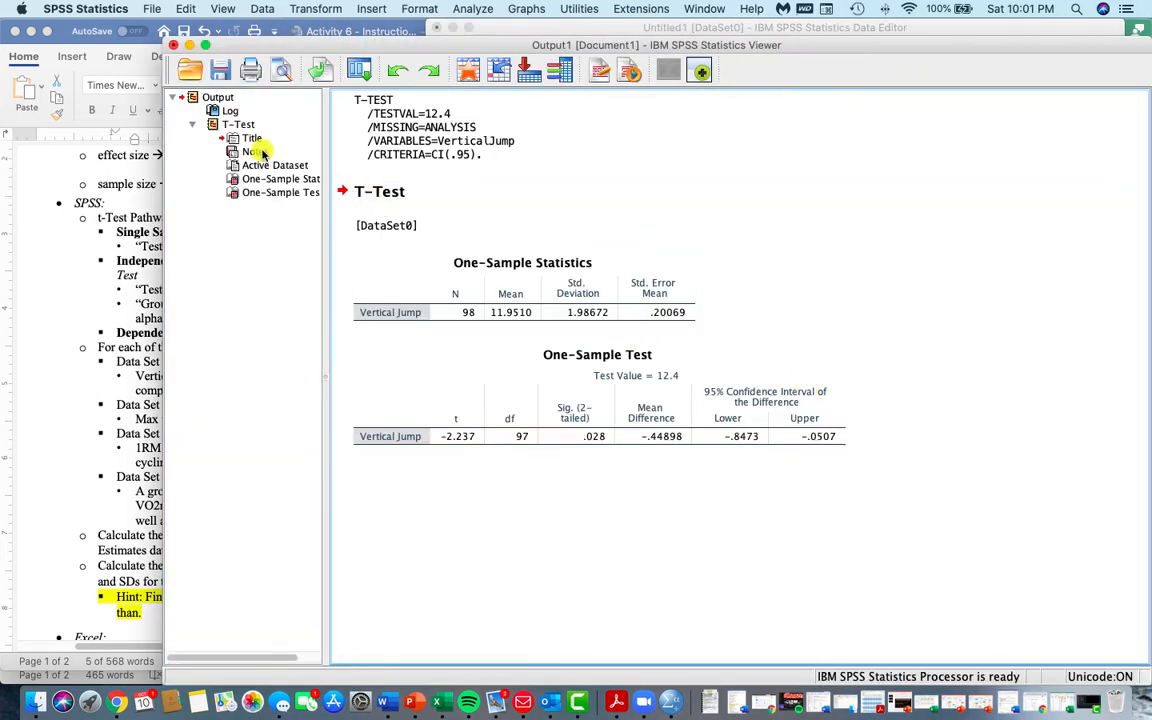
- Rename the T-Test heading in the output outline as Data Set 1
left_click(238, 123)
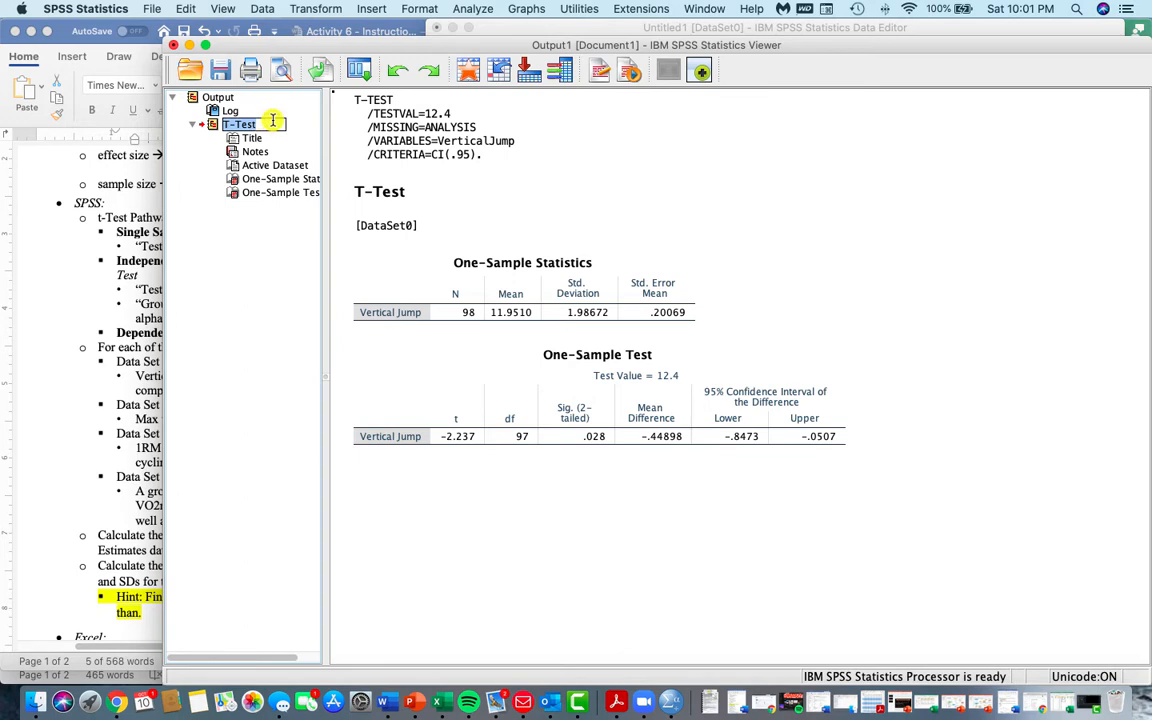
type("Data Set 1")
key("Return")
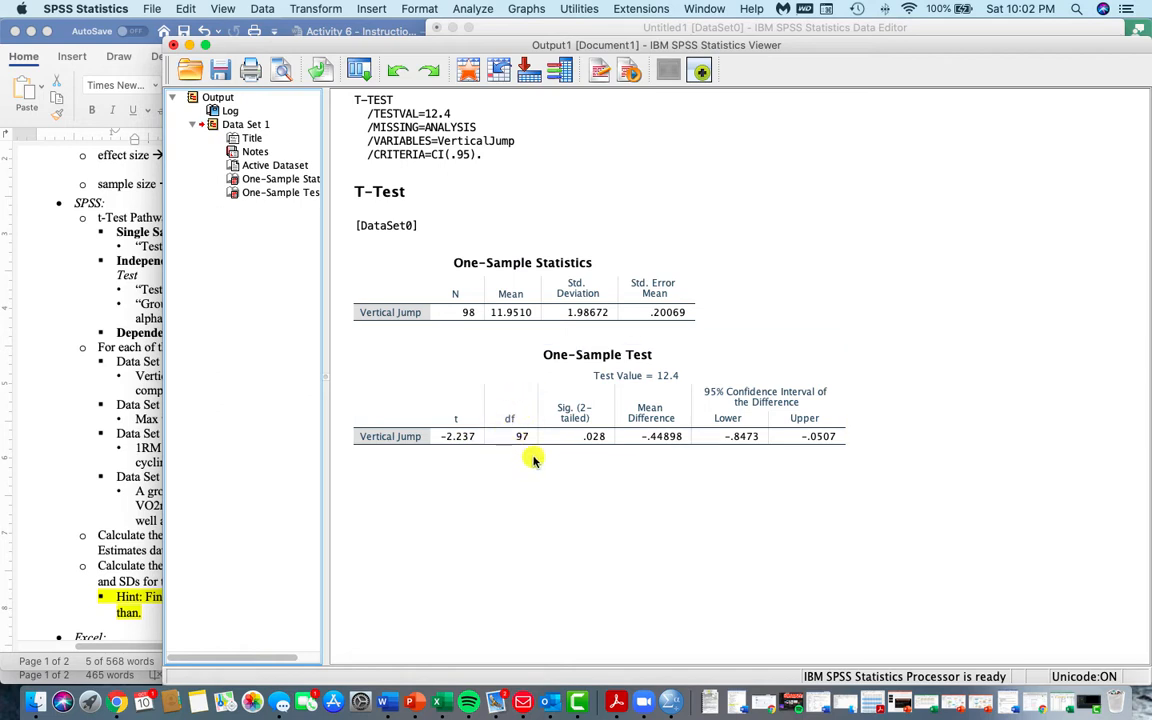
- Examine the One-Sample Statistics and One-Sample Test tables for Vertical Jump, especially the two-tailed significance
left_click(471, 327)
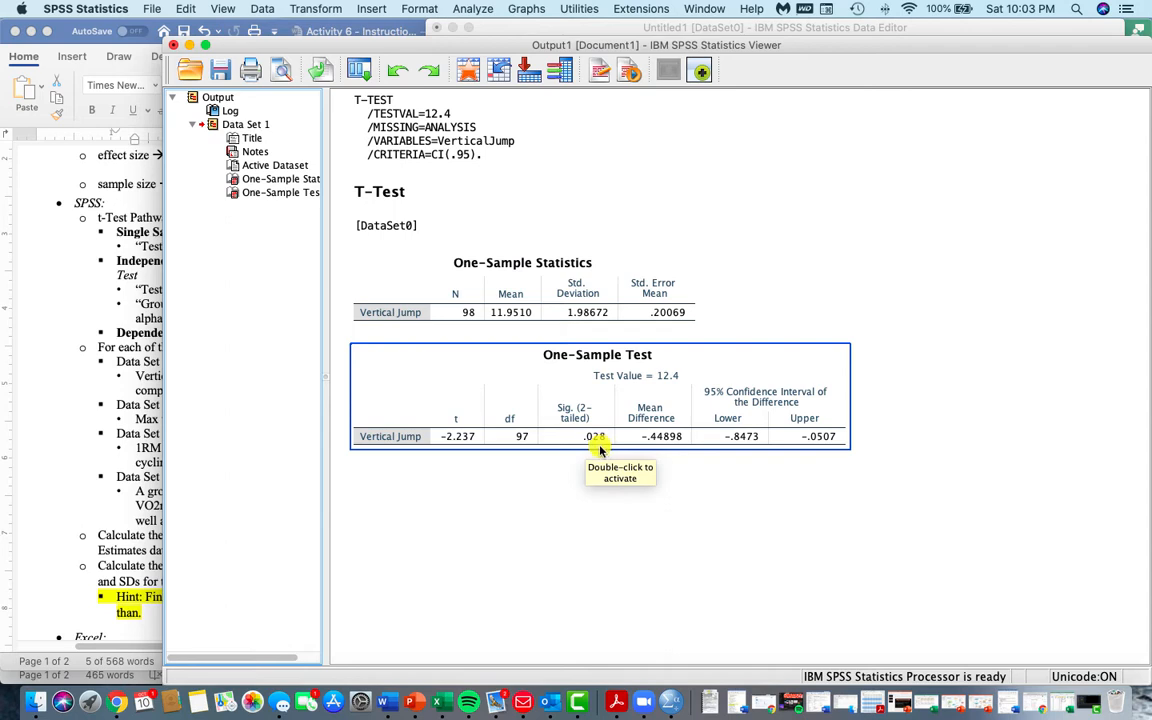
left_click(614, 473)
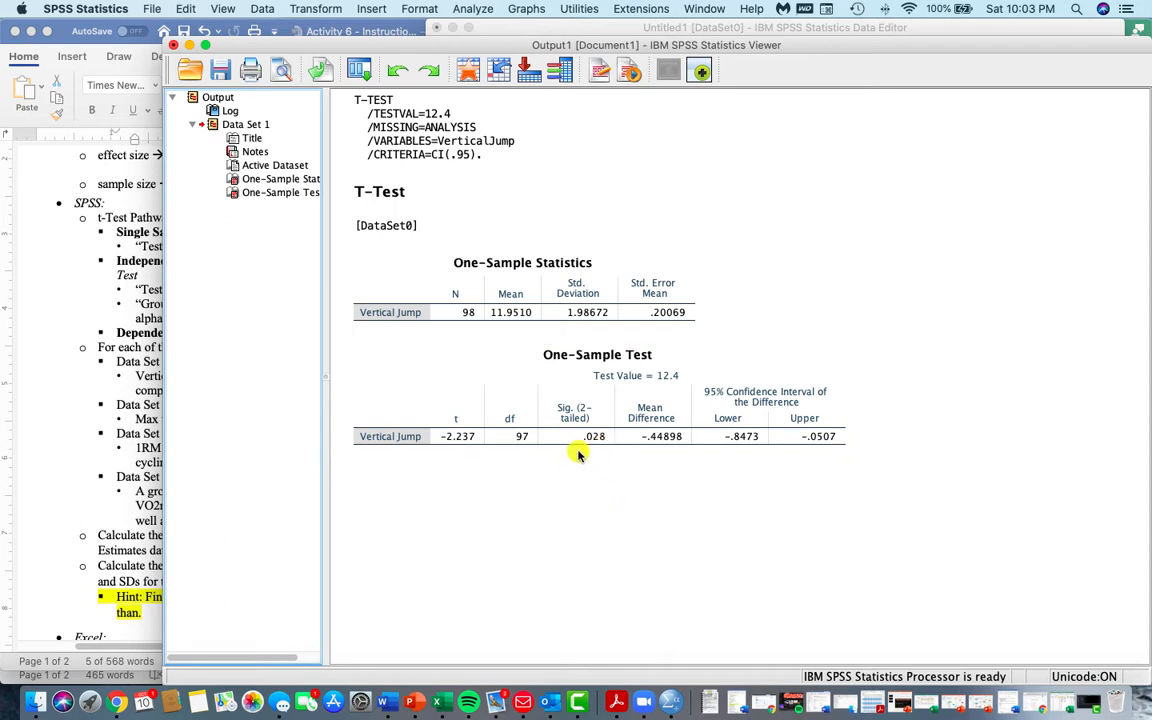
left_click(577, 452)
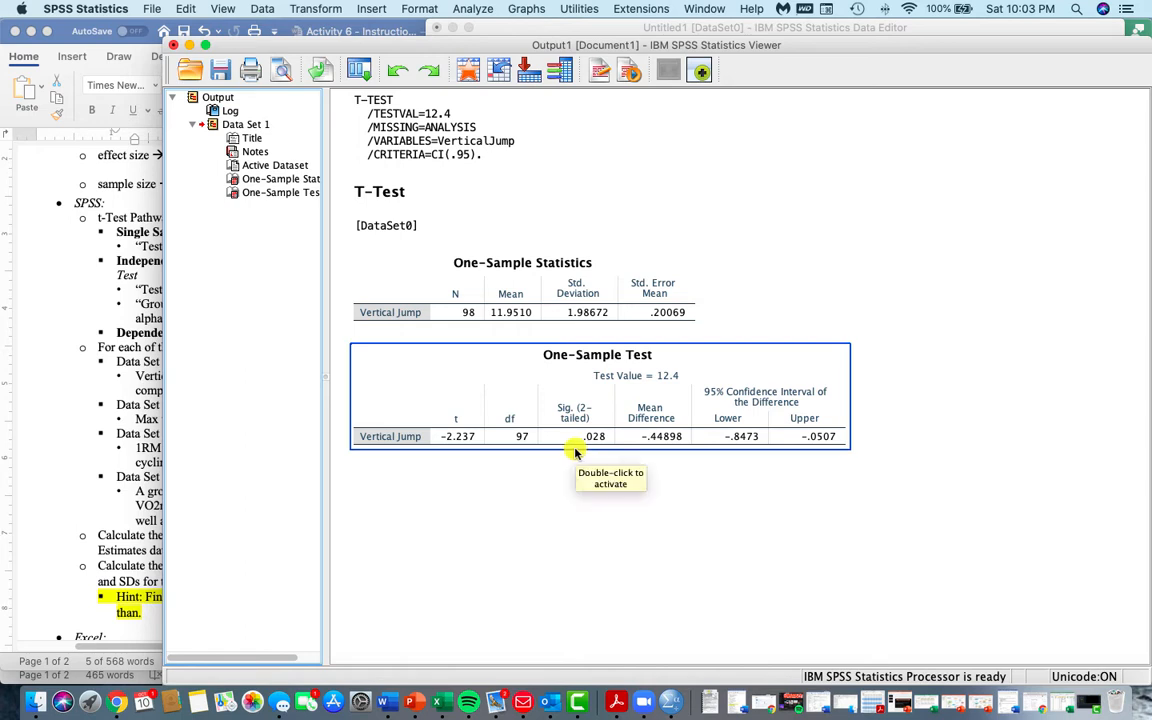
left_click(577, 258)
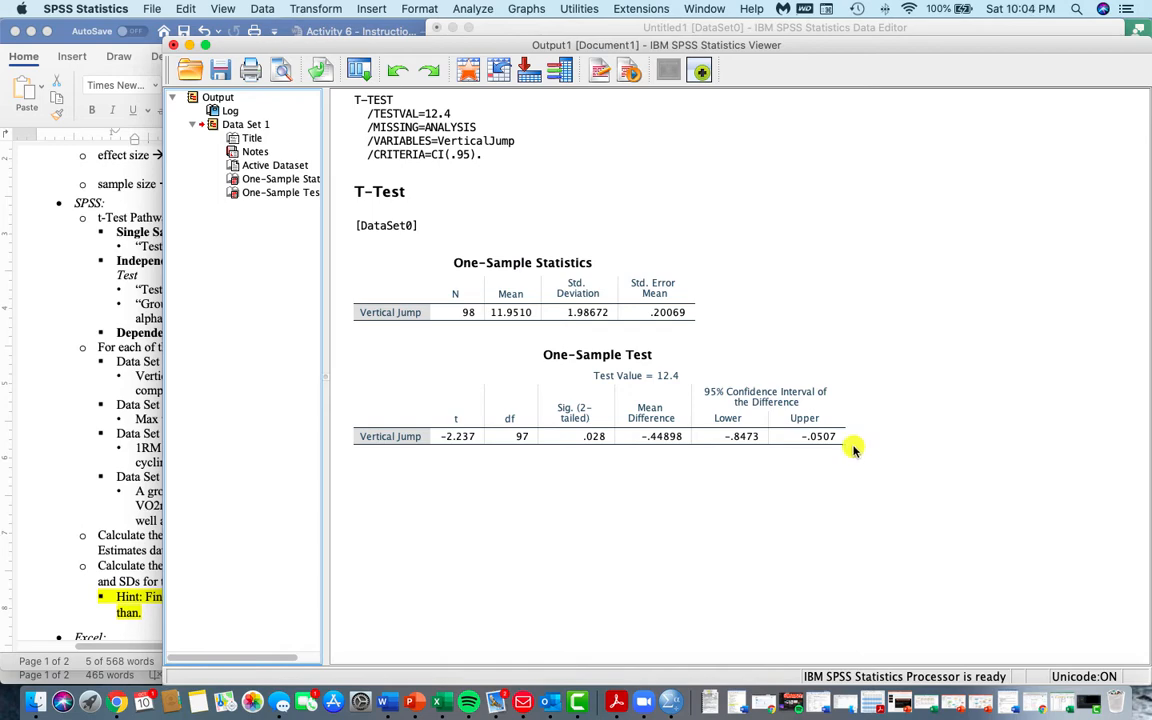
- Switch to Word and review the t-testing questions on the Activity 6 answer sheet, including the one on p-values less than 0.05
left_click(383, 703)
scroll(280, 457, "down", 1)
scroll(280, 457, "down", 1)
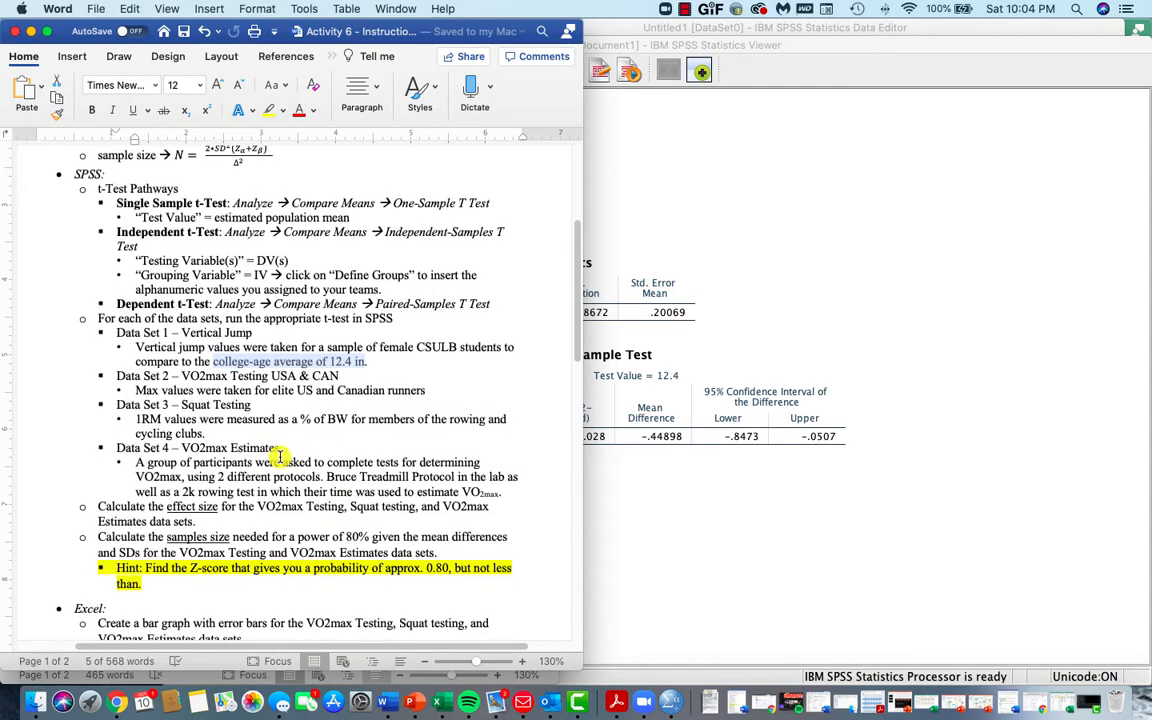
scroll(330, 485, "up", 2)
key("ctrl+Up")
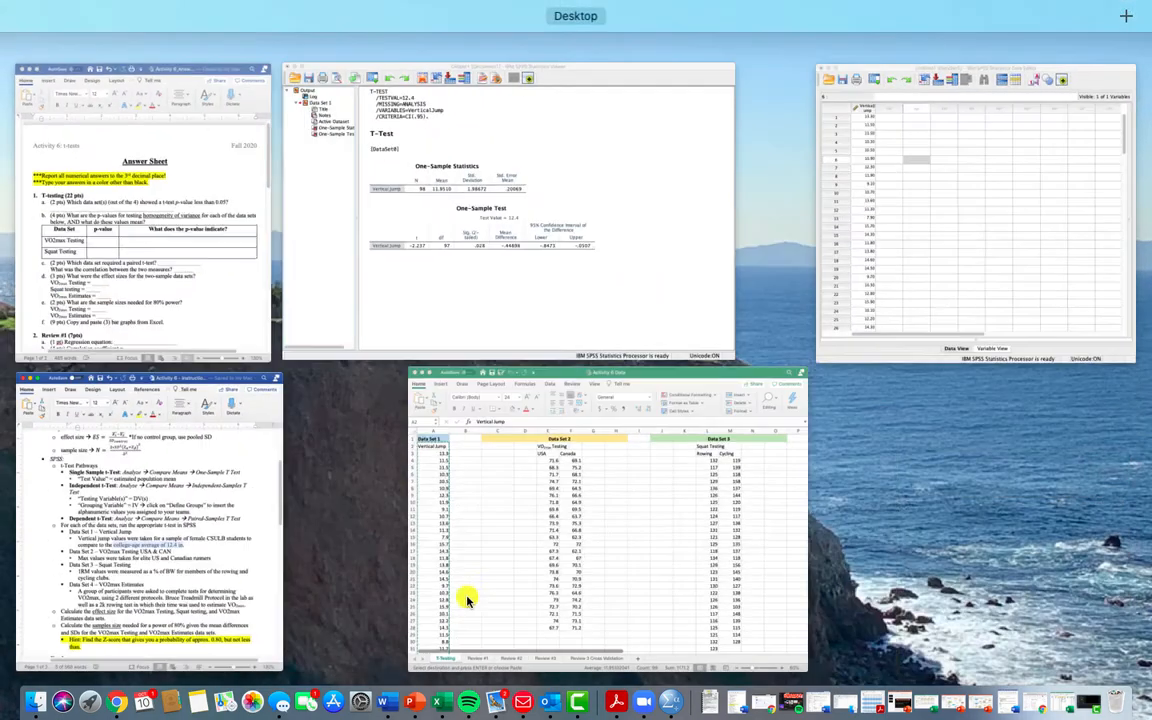
left_click(247, 296)
scroll(280, 455, "down", 5)
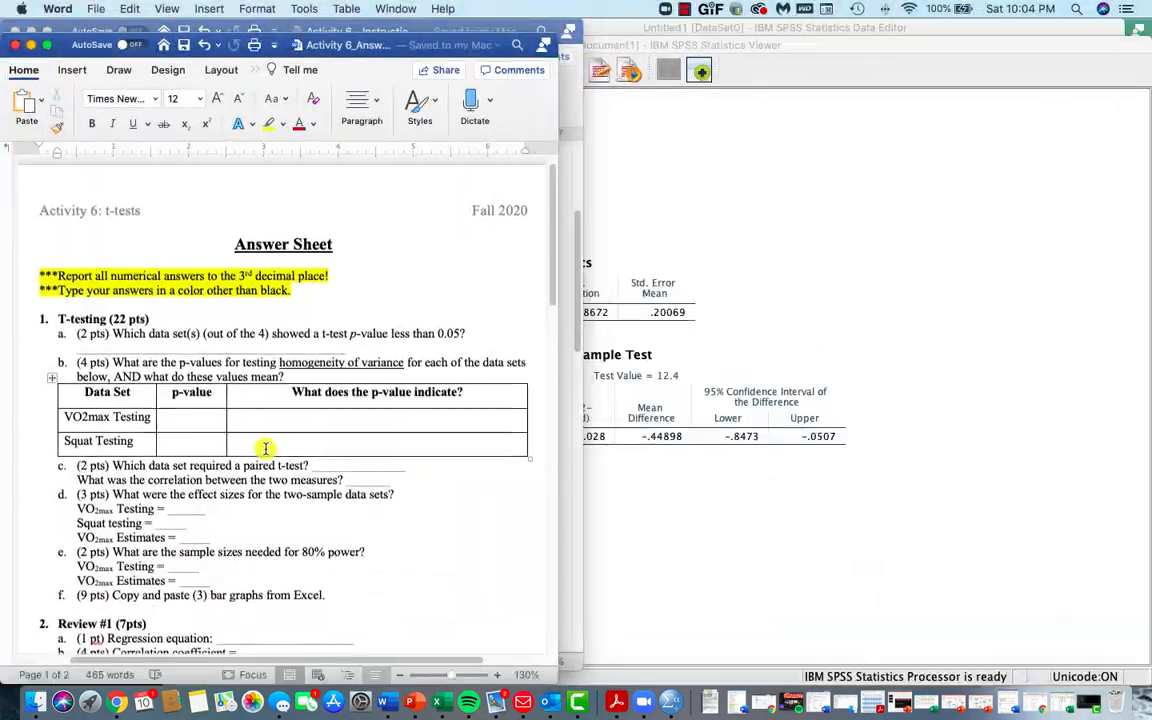
scroll(266, 445, "down", 1)
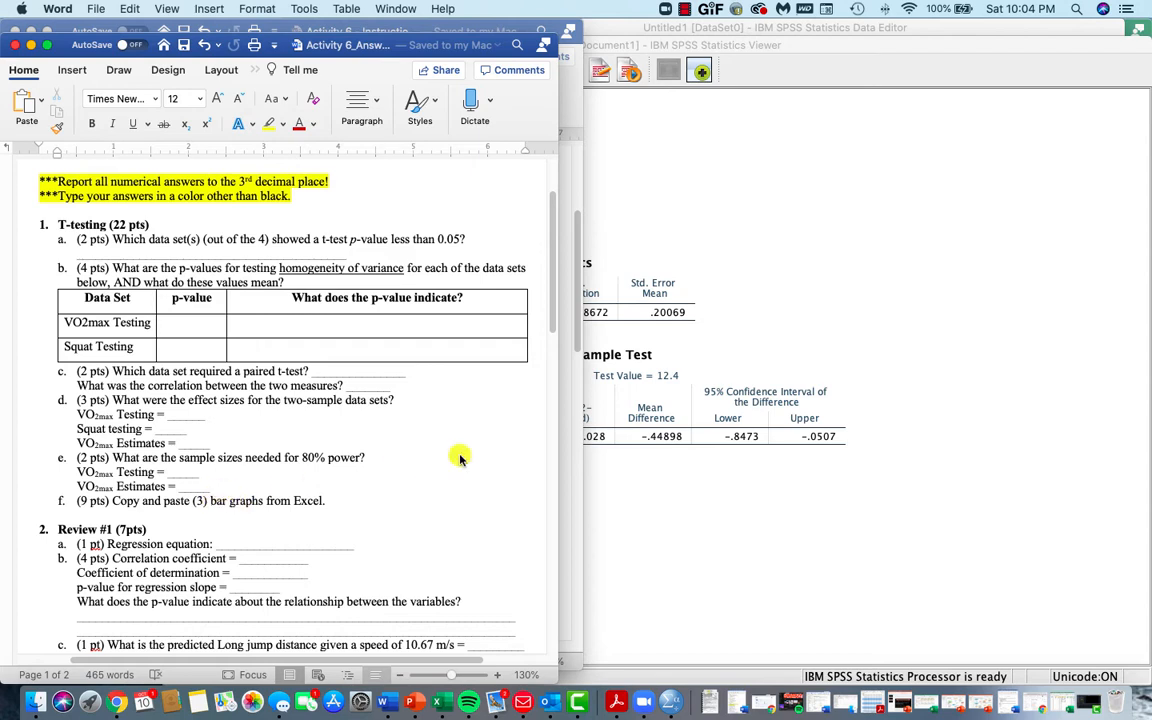
left_click(656, 410)
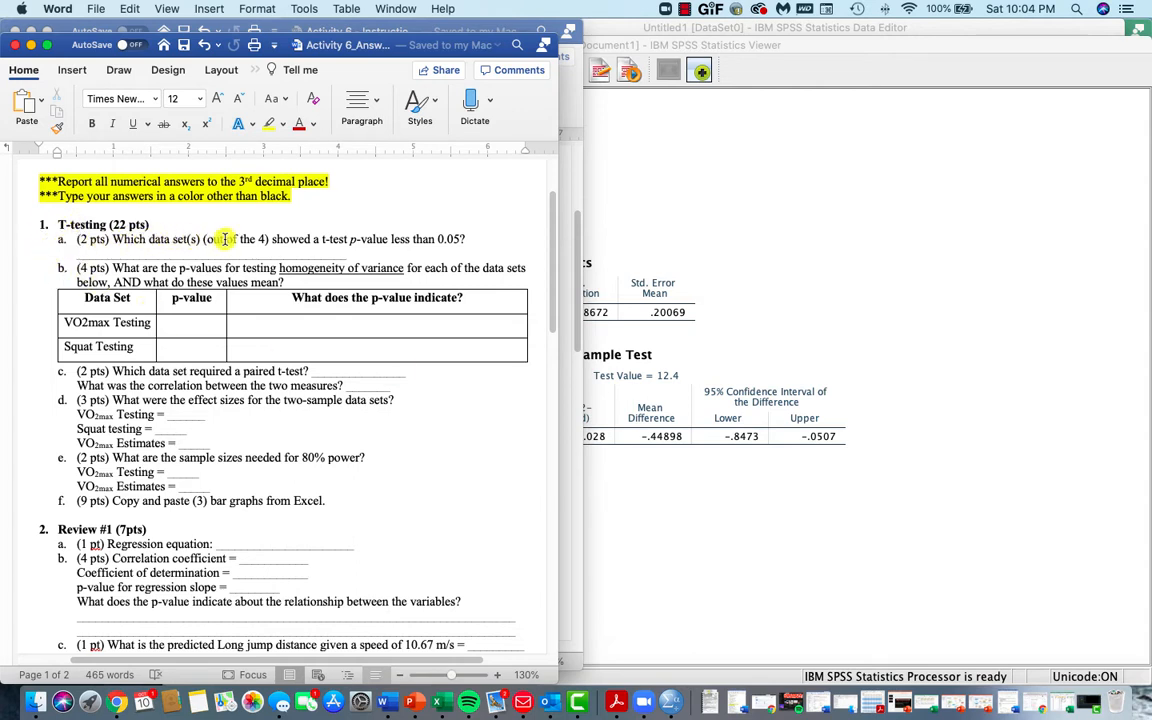
left_click_drag(269, 238, 203, 239)
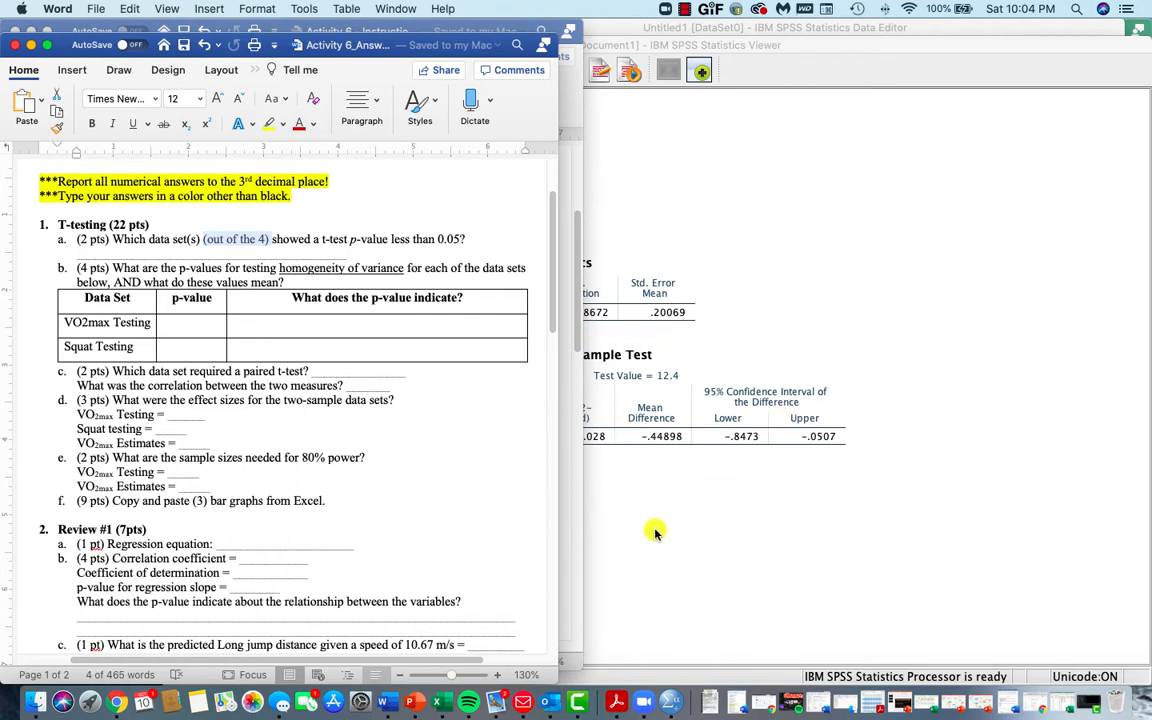
- Compare the Data Set 2 description in the Word instructions with the VO2max Testing columns in the Activity 6 Data workbook in Excel
left_click(567, 474)
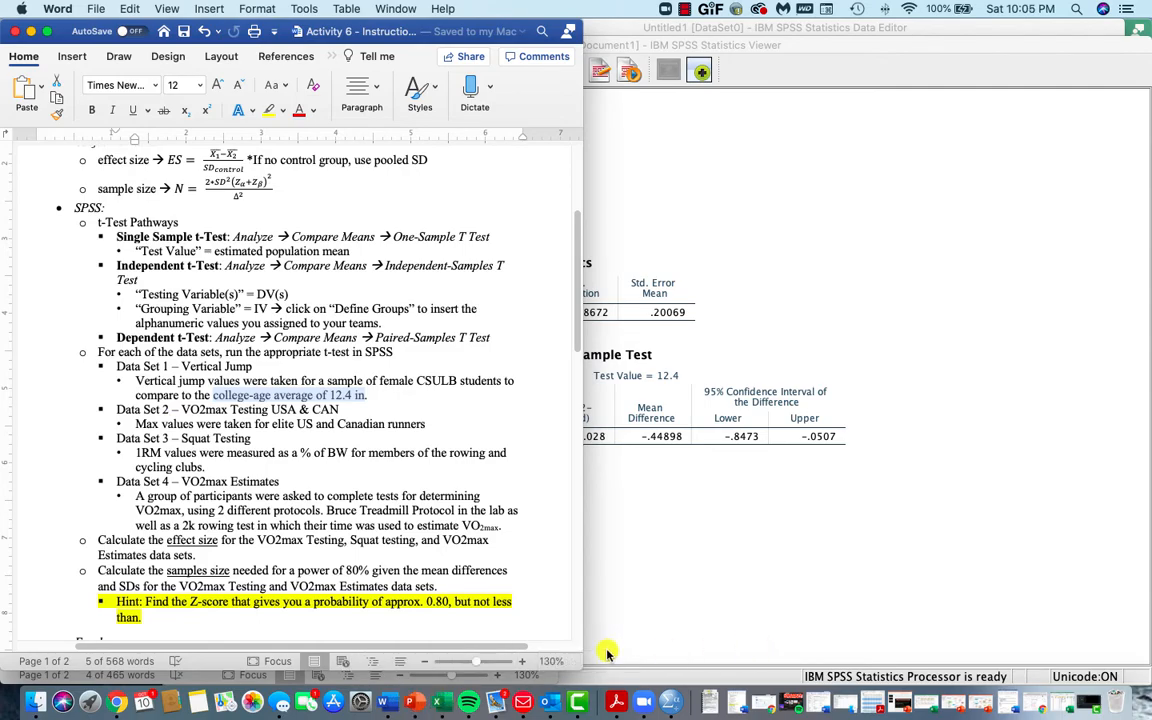
key("ctrl+Up")
left_click(638, 504)
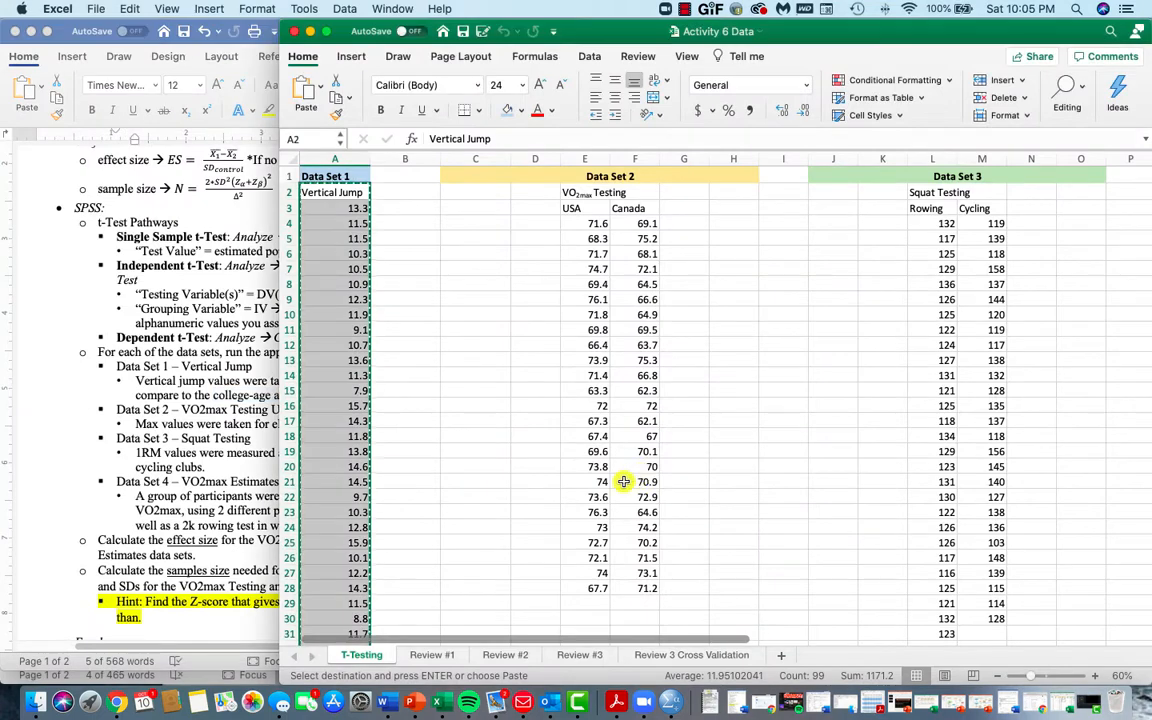
left_click(201, 326)
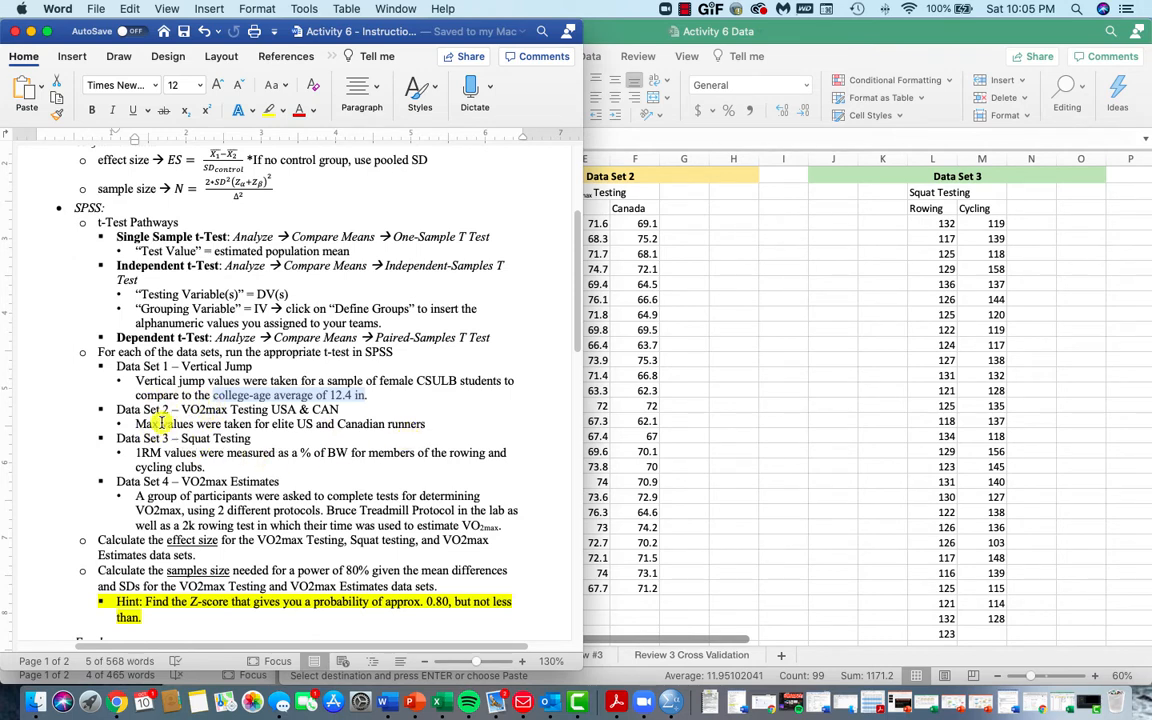
- Switch to the Activity 6 Data workbook in Excel and enter the heading Legend in cell C2 under Data Set 2
left_click(688, 330)
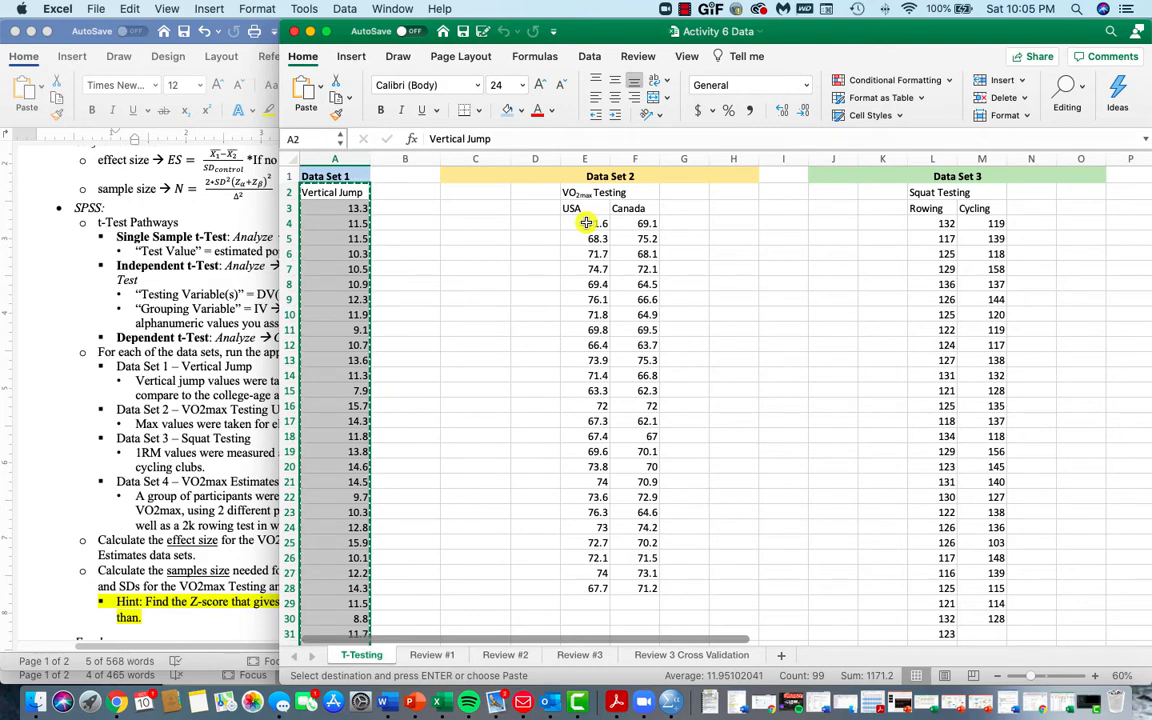
left_click(487, 193)
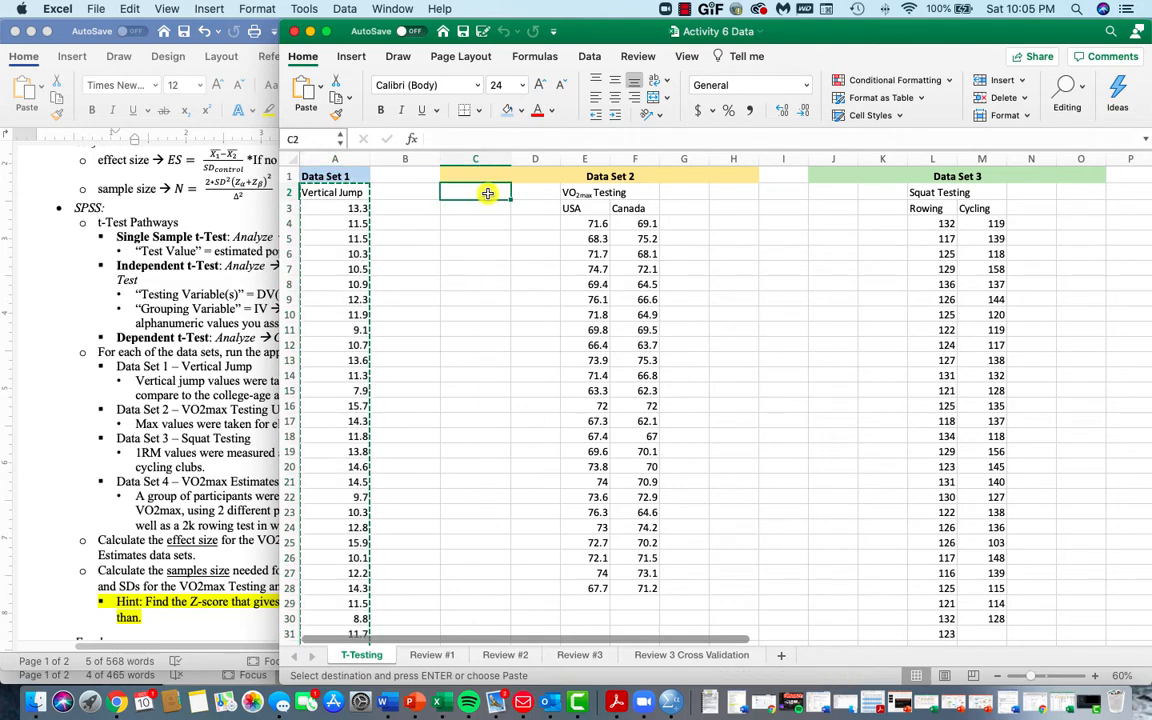
type("Legend")
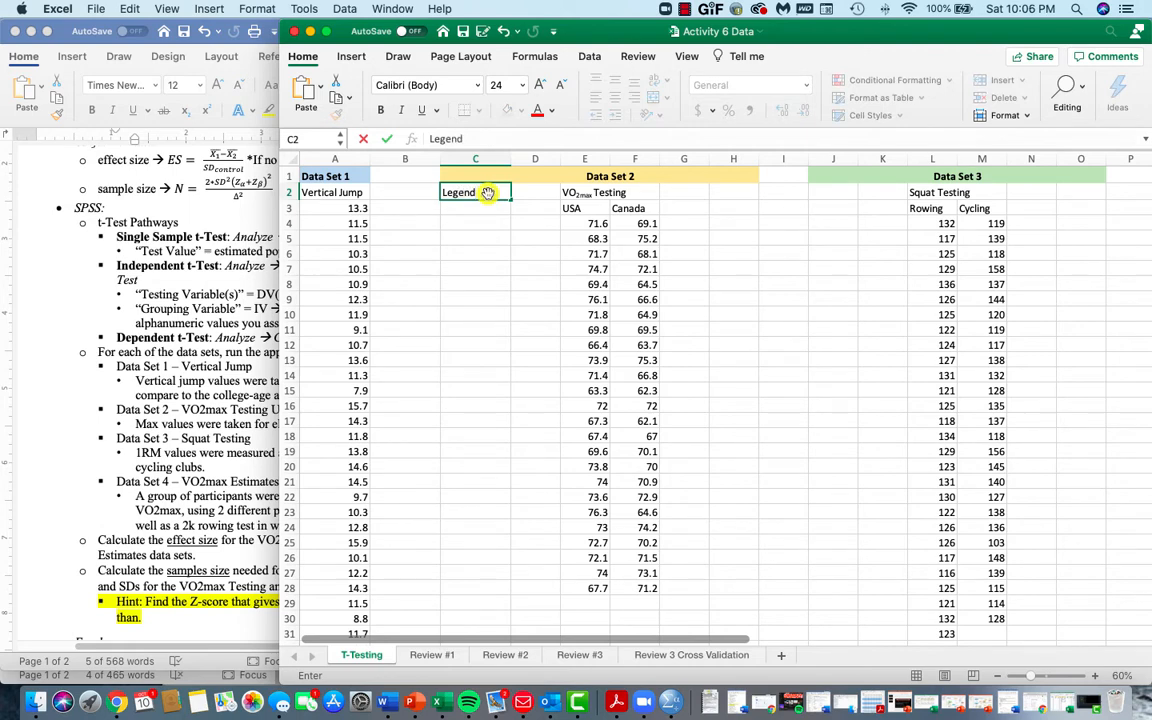
left_click(484, 205)
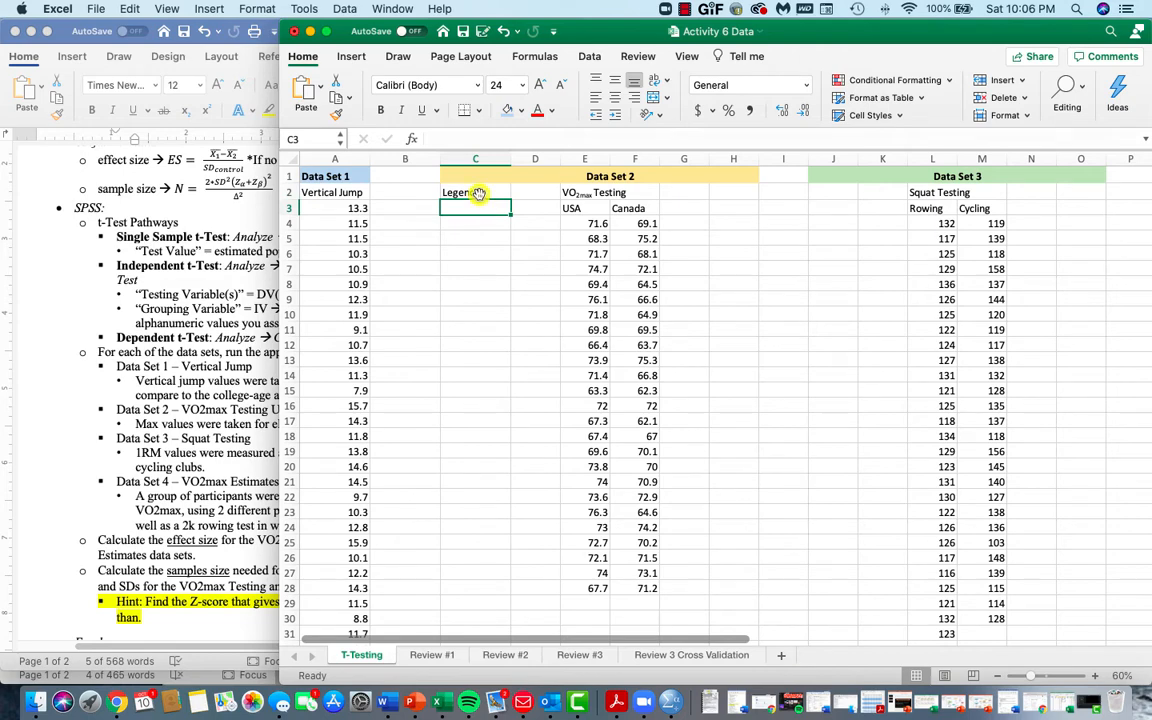
- Move the Legend heading from cell C2 to B2
left_click(477, 193)
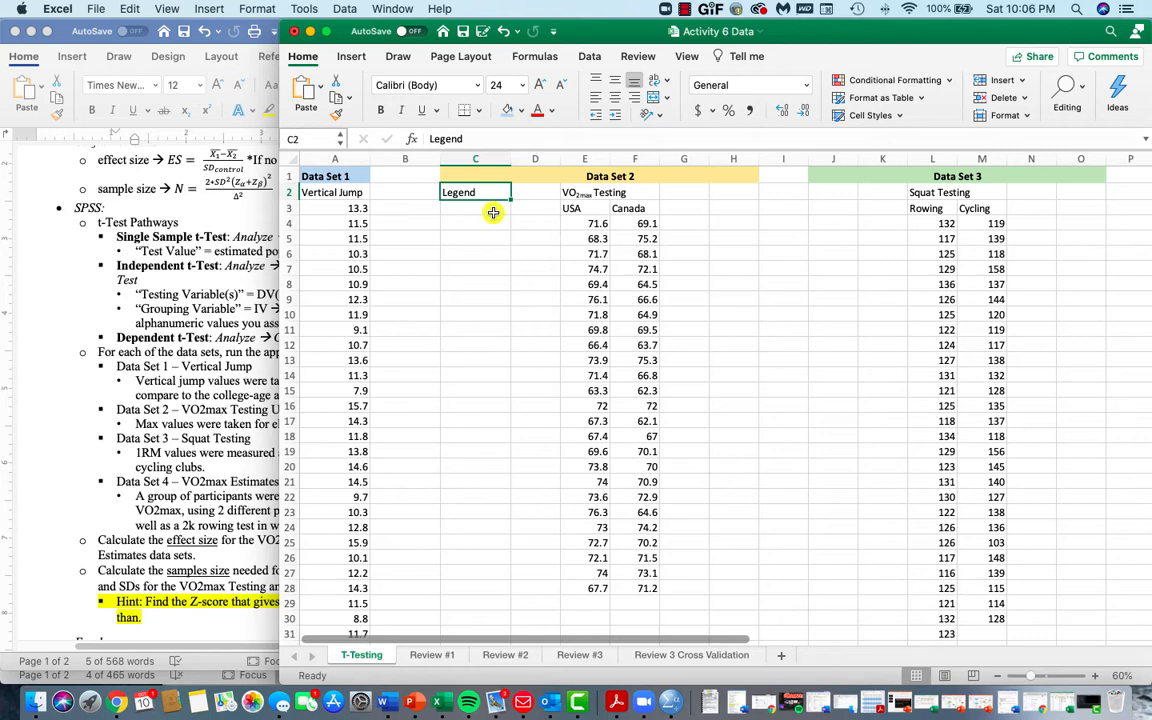
key("cmd+c")
left_click(421, 196)
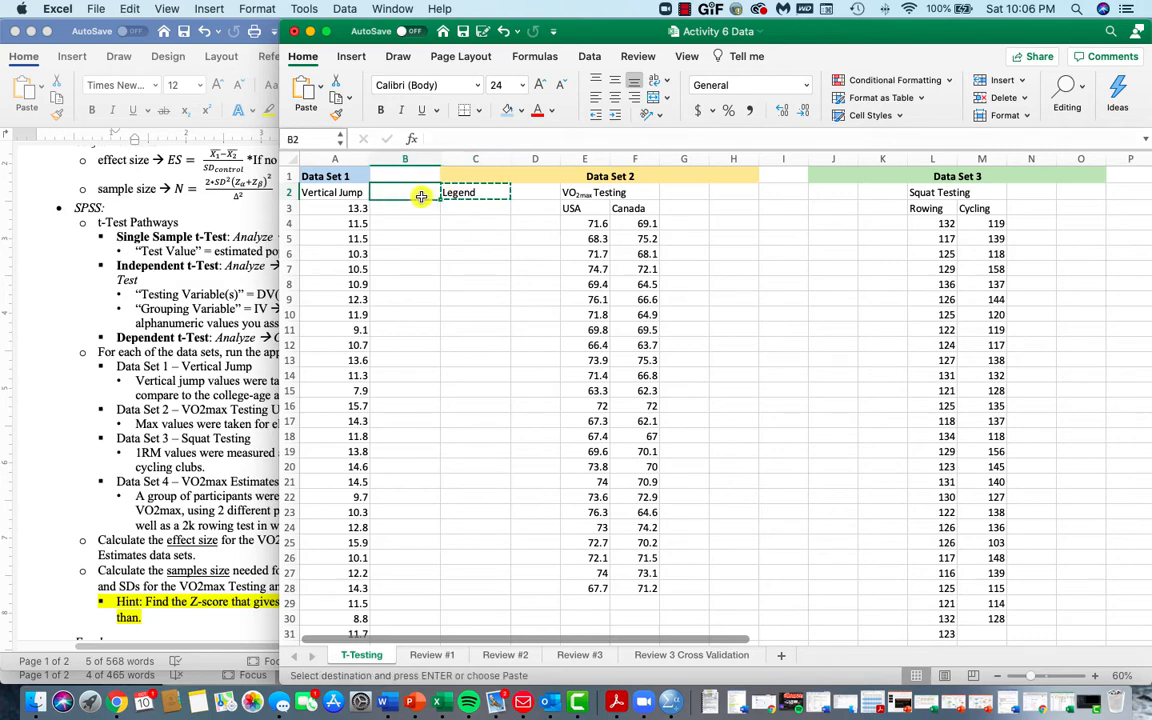
key("cmd+v")
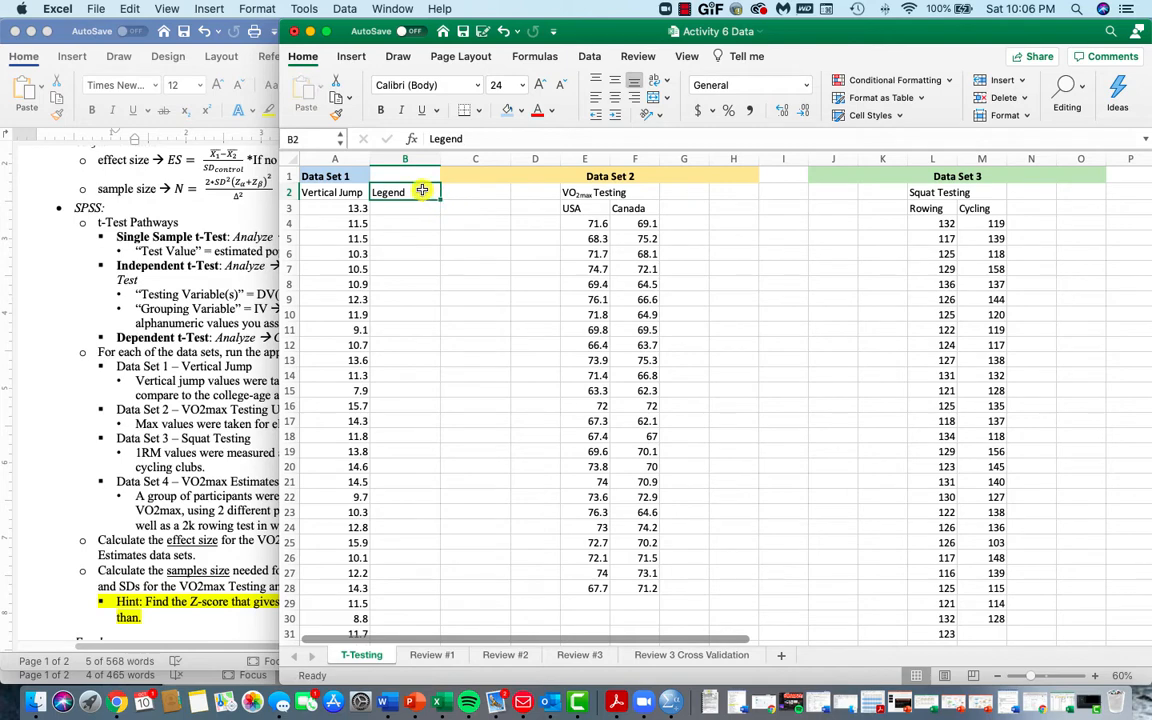
- Move the Legend heading from B2 back to C2, cancelling the paste into the merged cell in row 1
key("cmd+c")
left_click(477, 181)
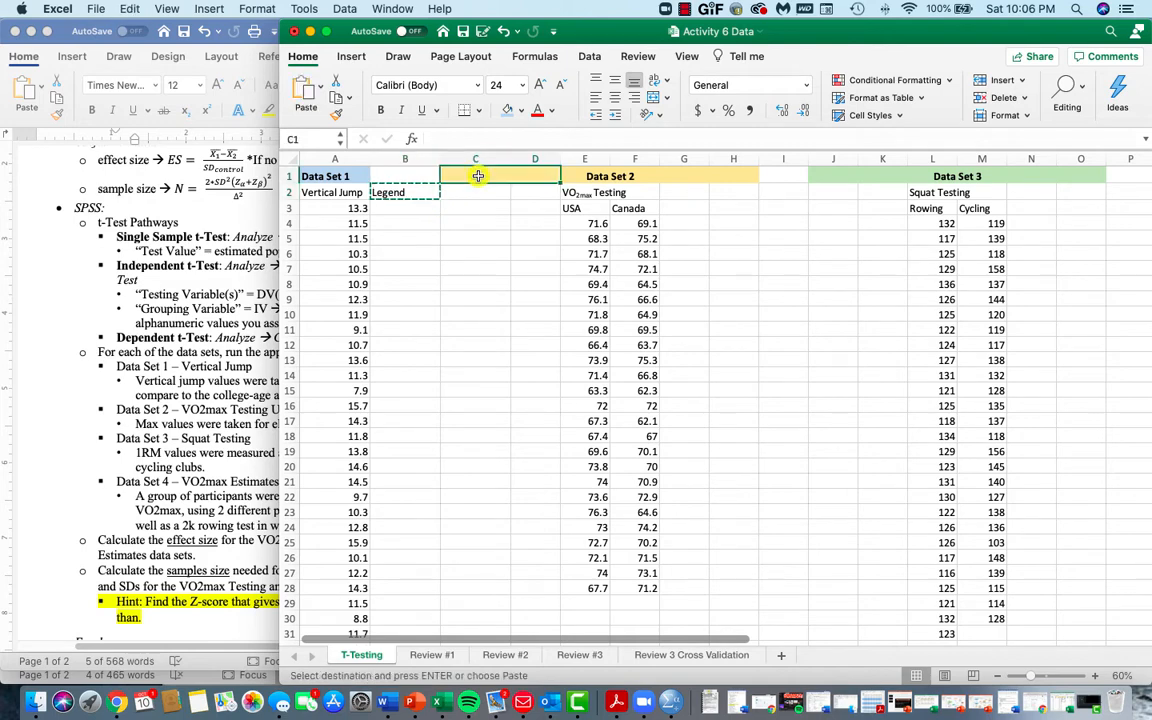
key("cmd+v")
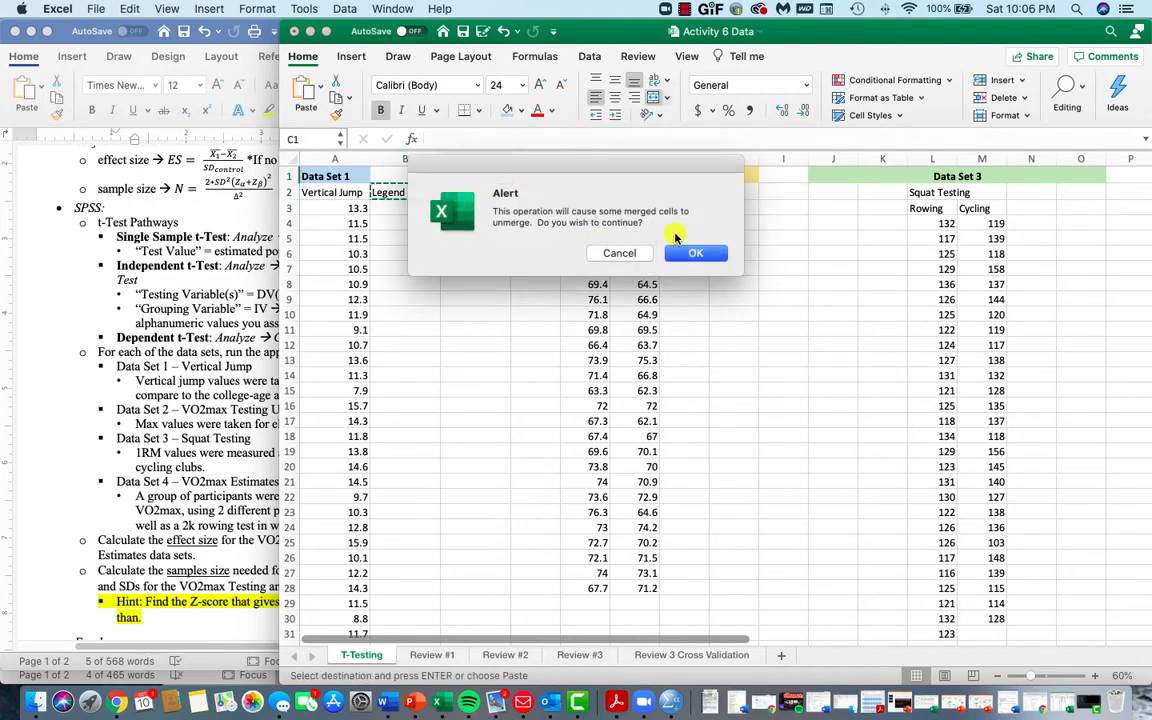
left_click(616, 253)
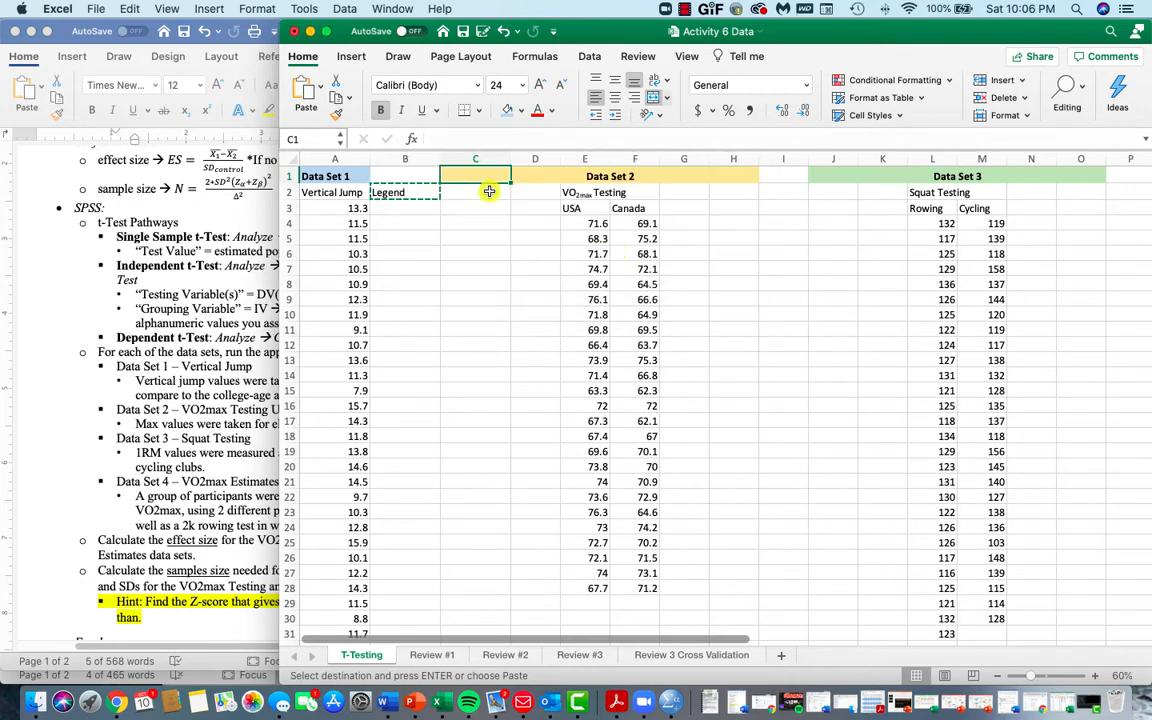
left_click(487, 192)
key("super+v")
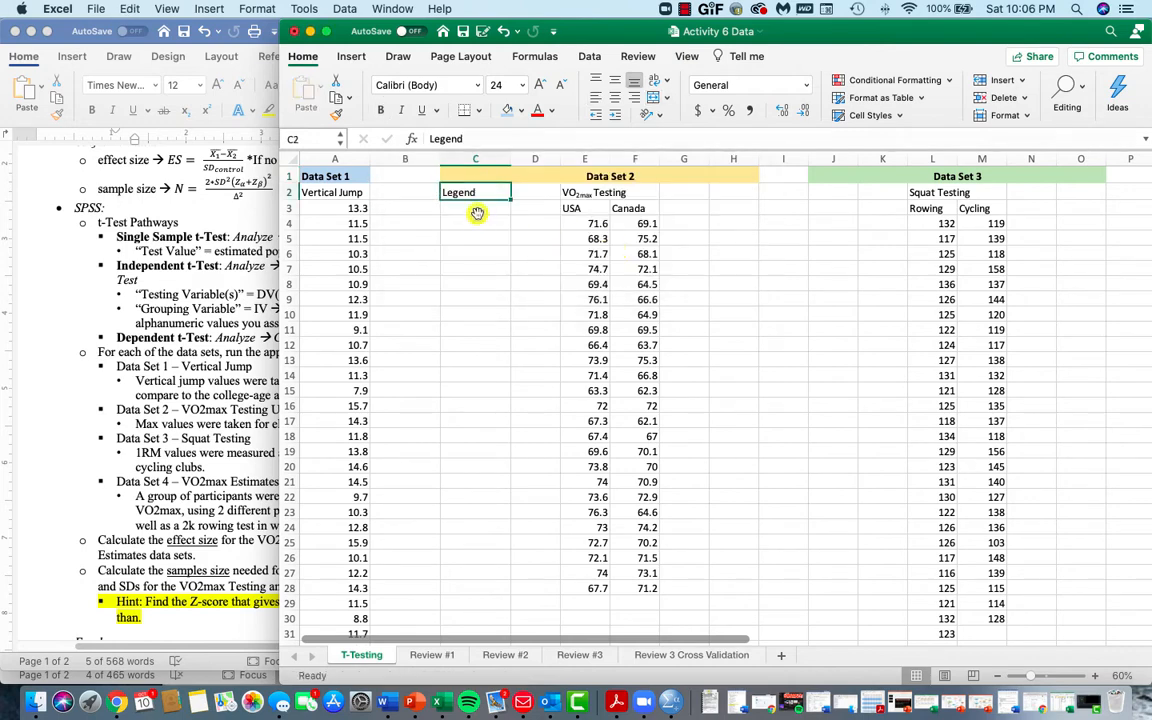
- Enter the group codes USA = 1 in C3 and CAN = 2 in C4 below the Legend heading
left_click(464, 205)
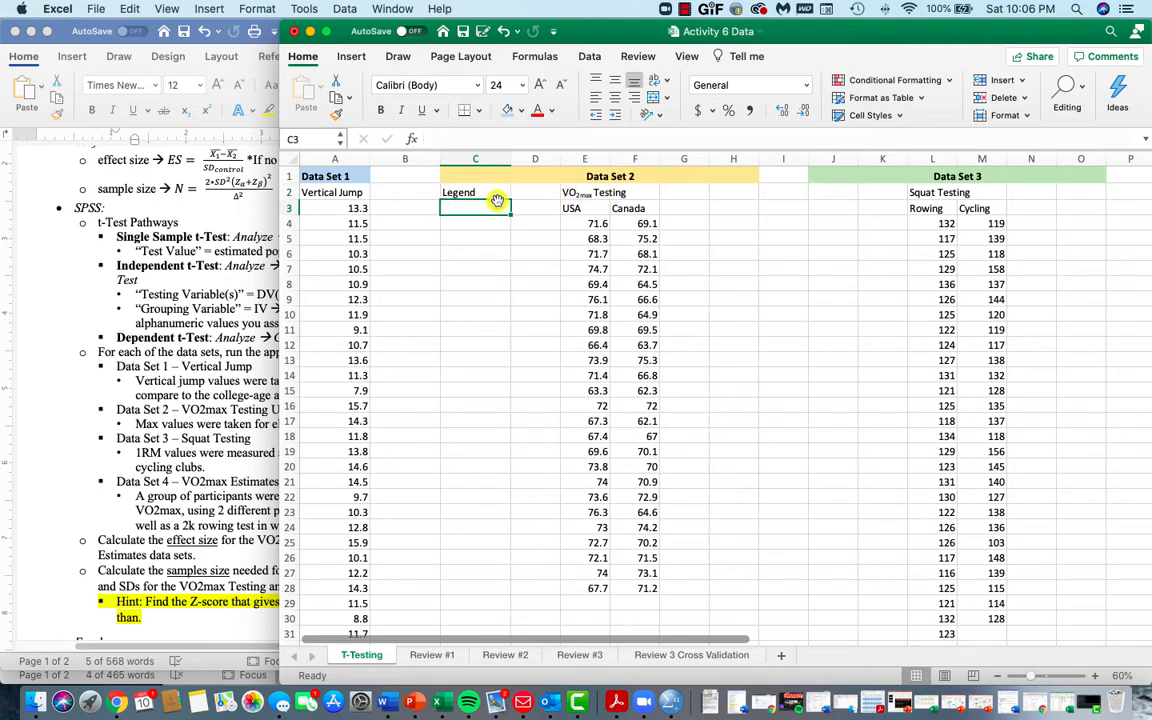
type("USA")
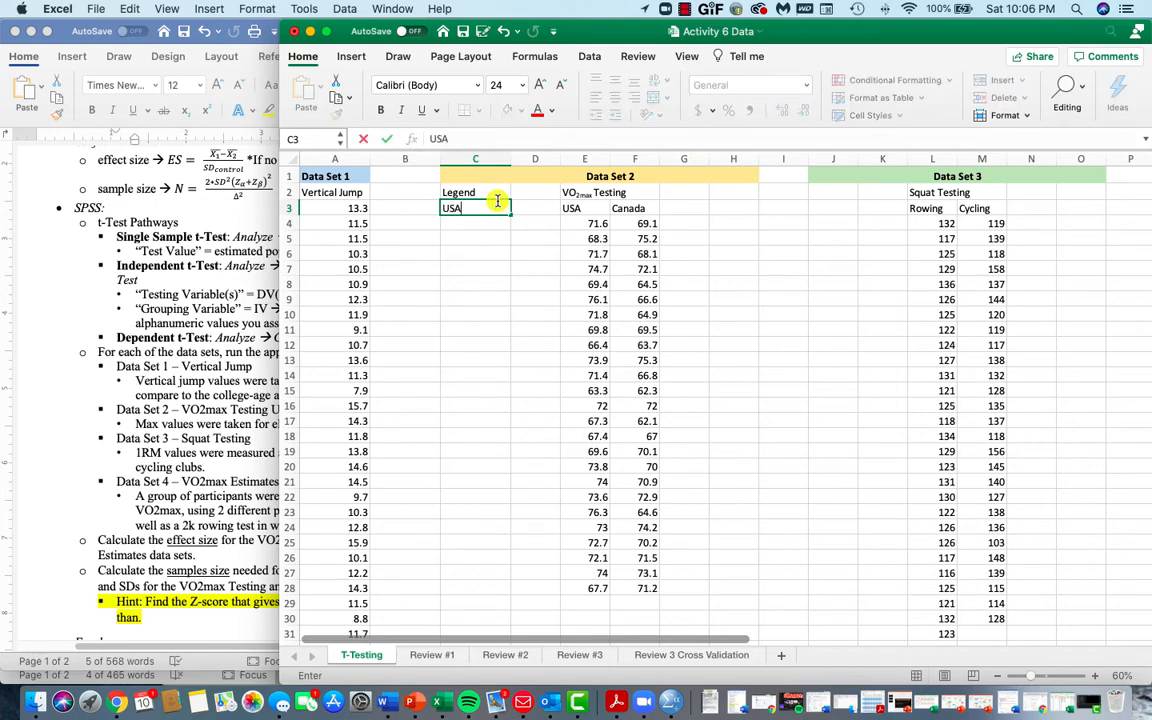
type(" = 1")
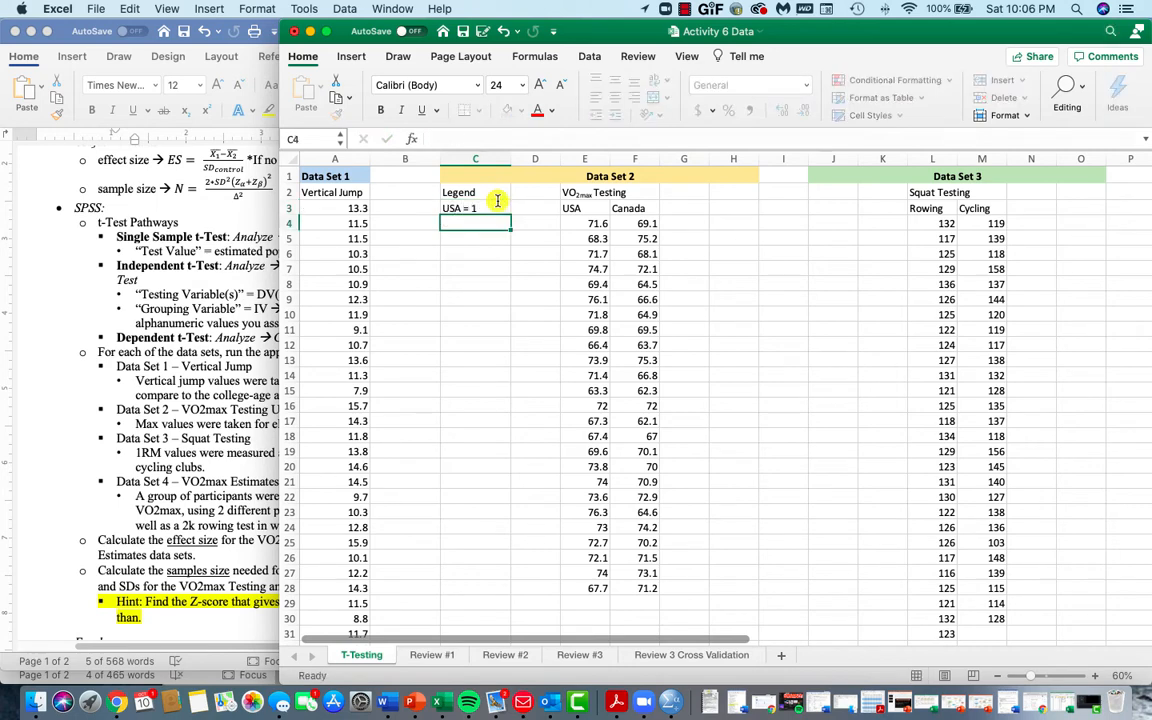
key("Return")
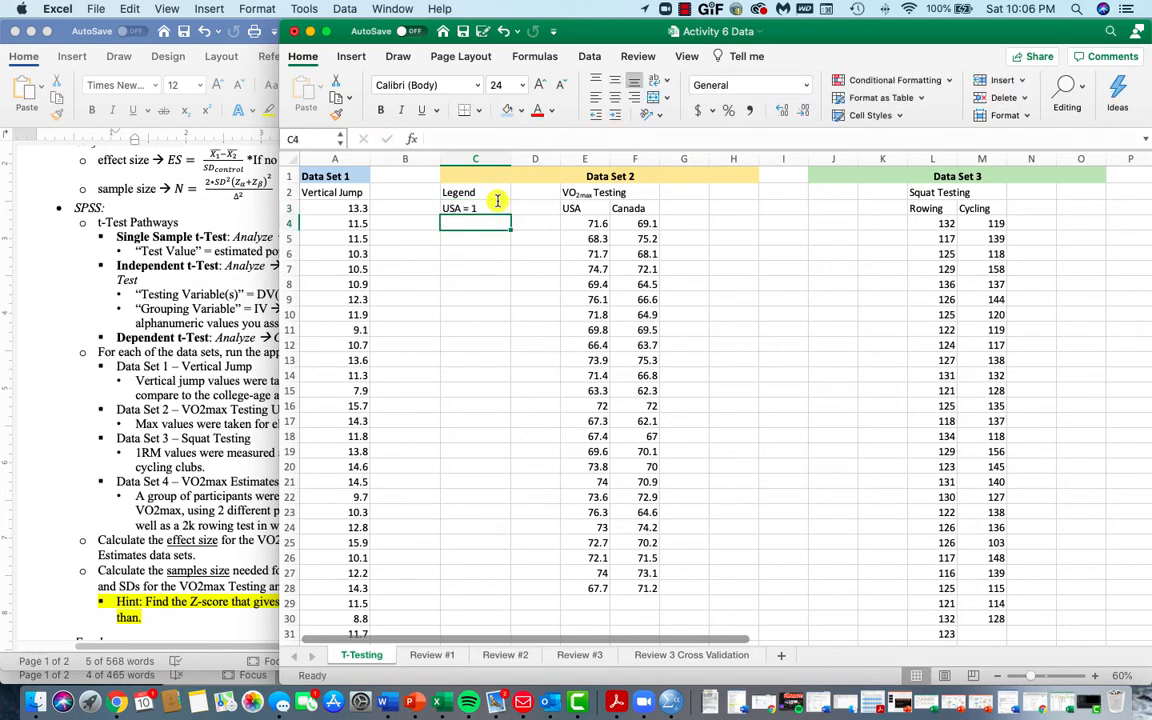
type("C")
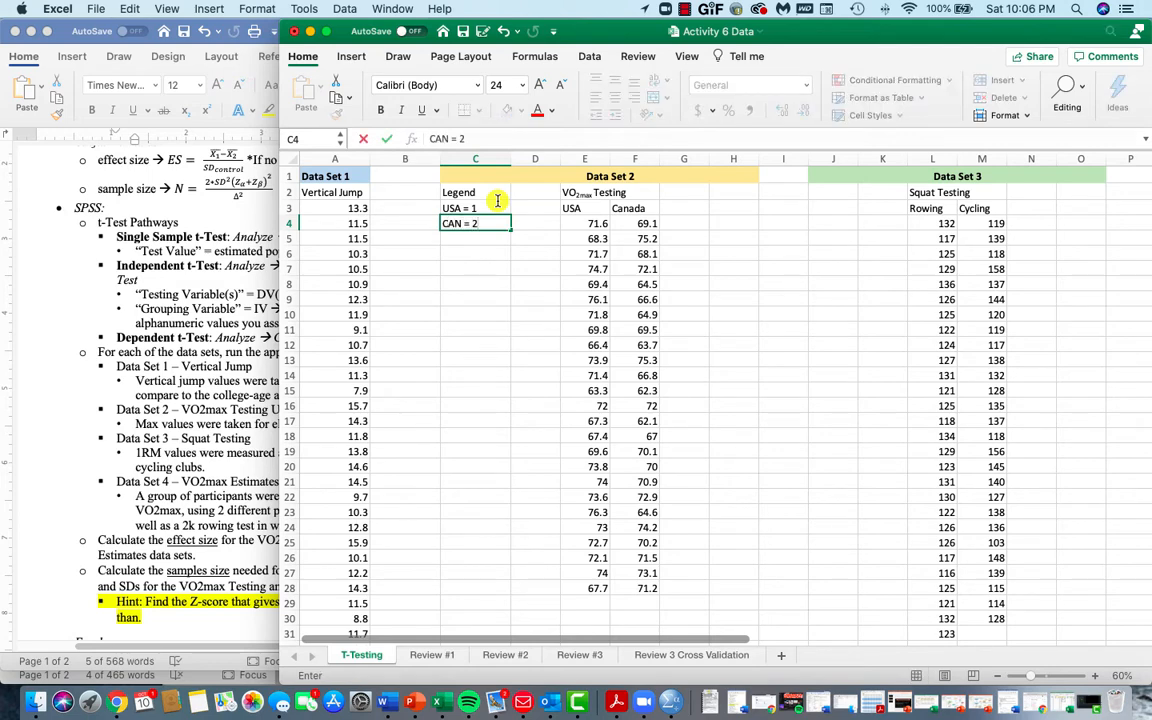
type("AN = 2")
left_click(430, 268)
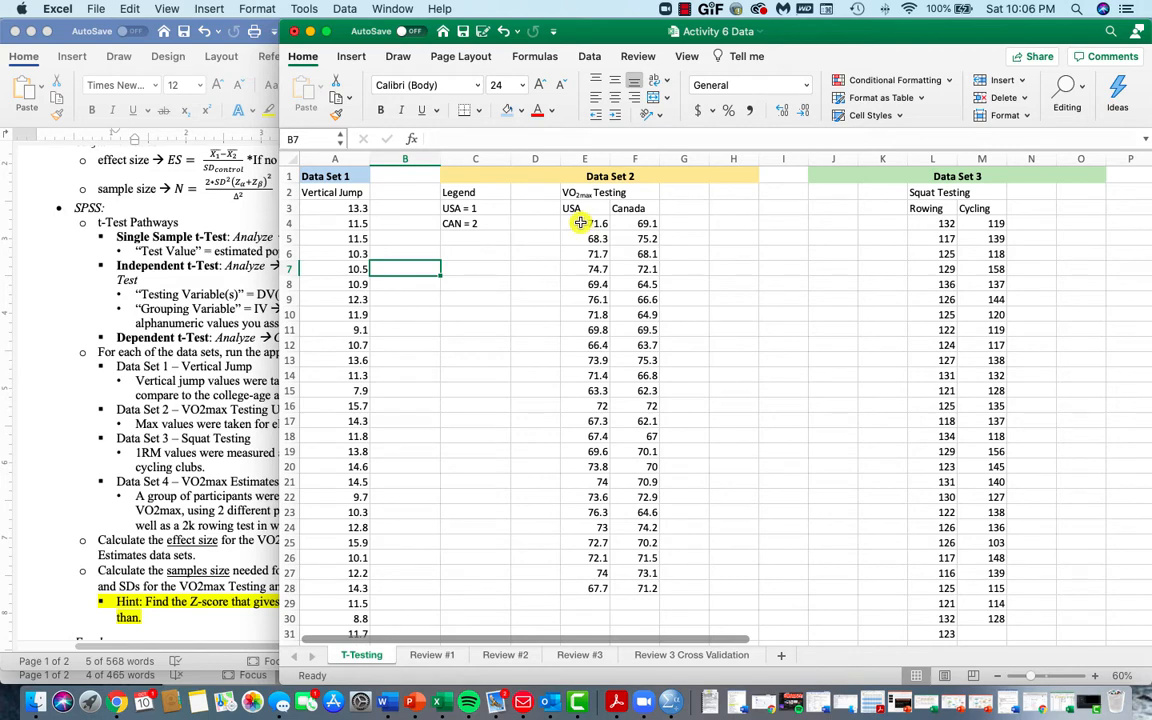
- Fill the group code 1 down D4:D28 beside the USA VO2max values in Data Set 2
left_click_drag(581, 222, 592, 587)
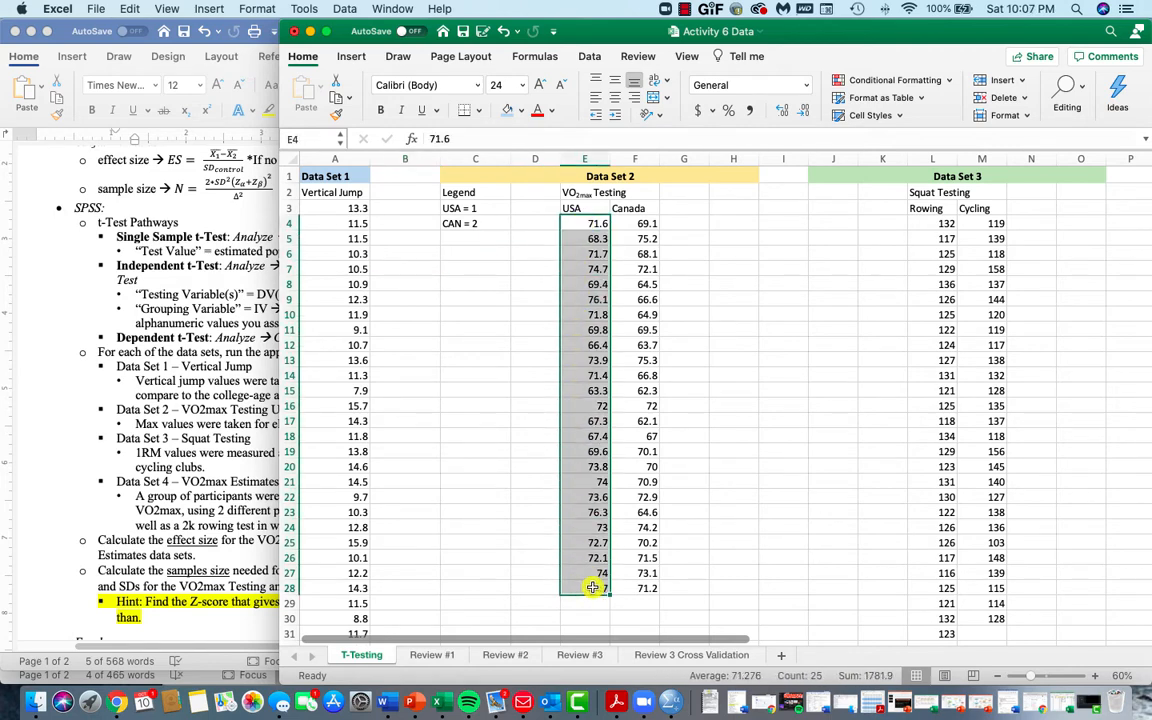
left_click_drag(645, 223, 629, 588)
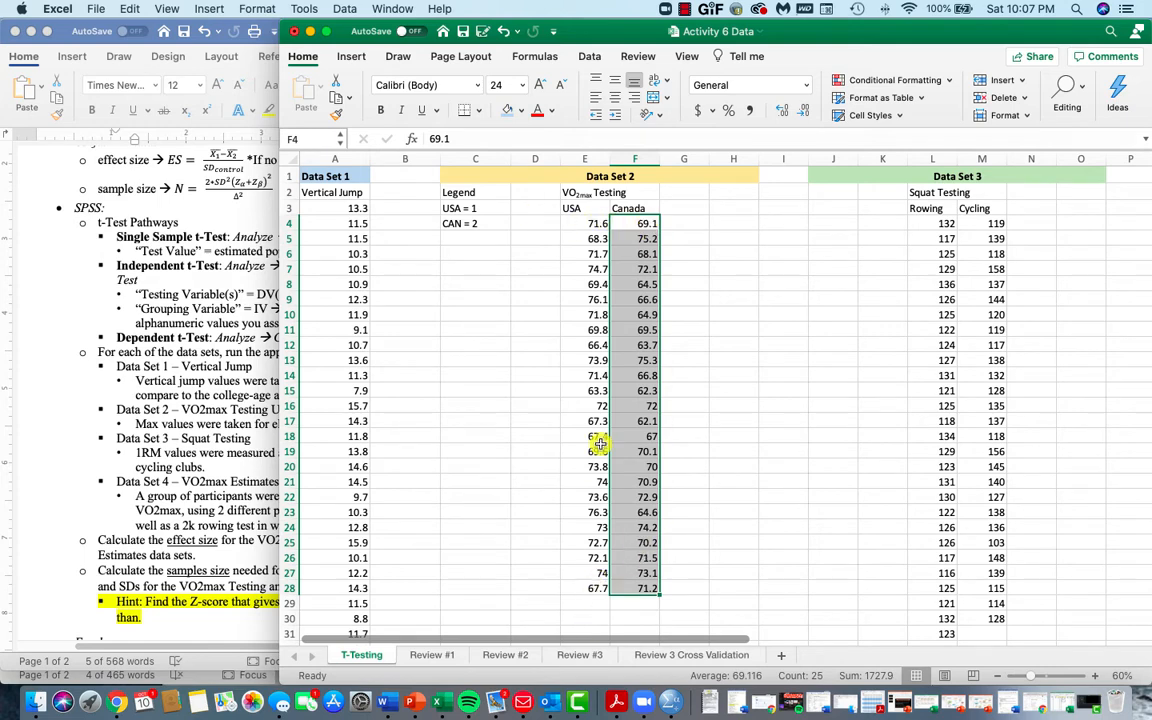
left_click(536, 224)
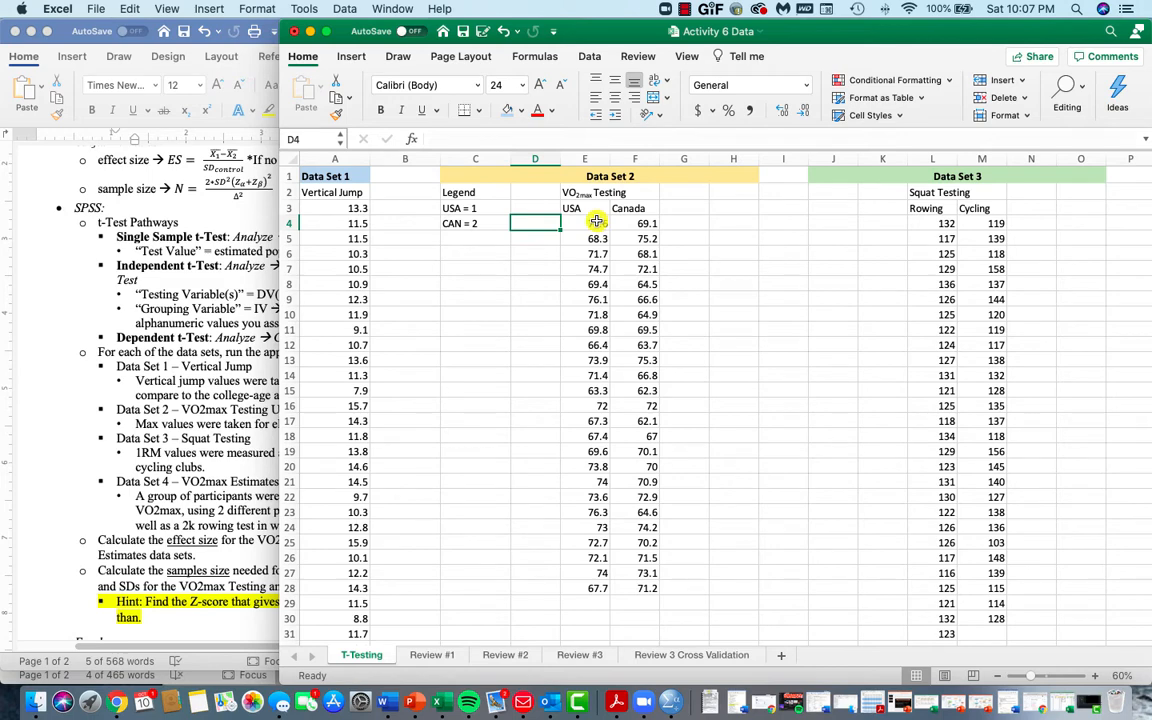
type("1")
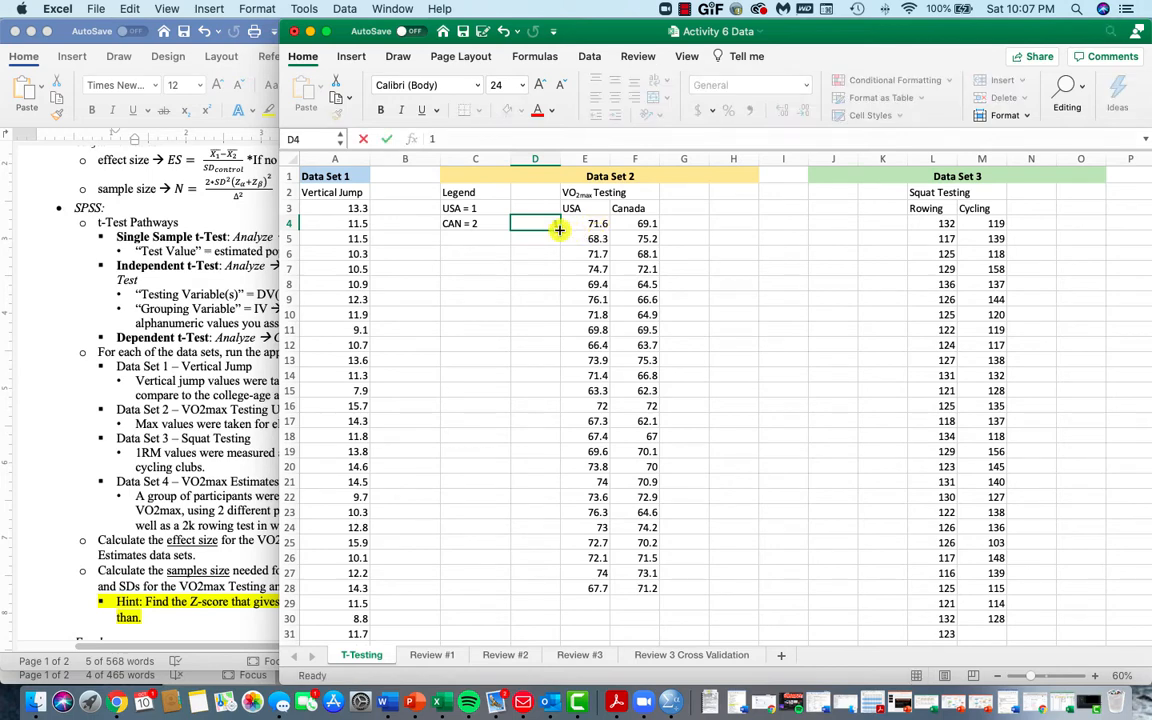
double_click(560, 230)
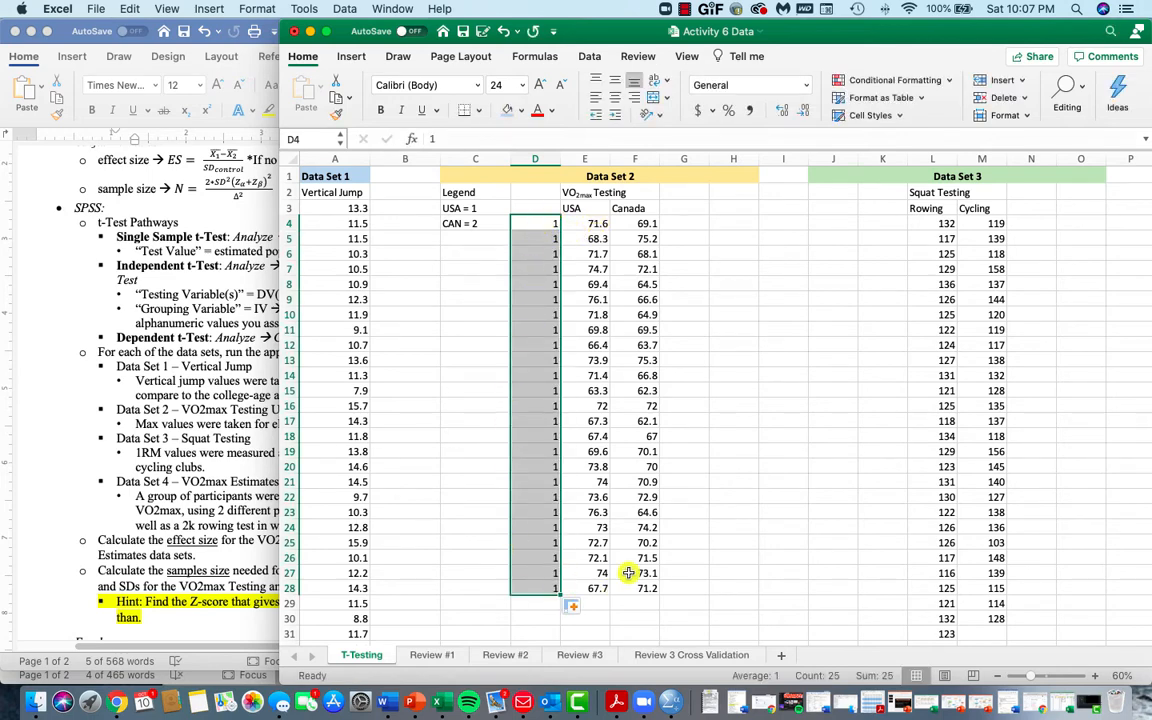
- Copy the Canada VO2max values from F4:F28 and paste them below the USA values starting at E29
left_click(644, 222)
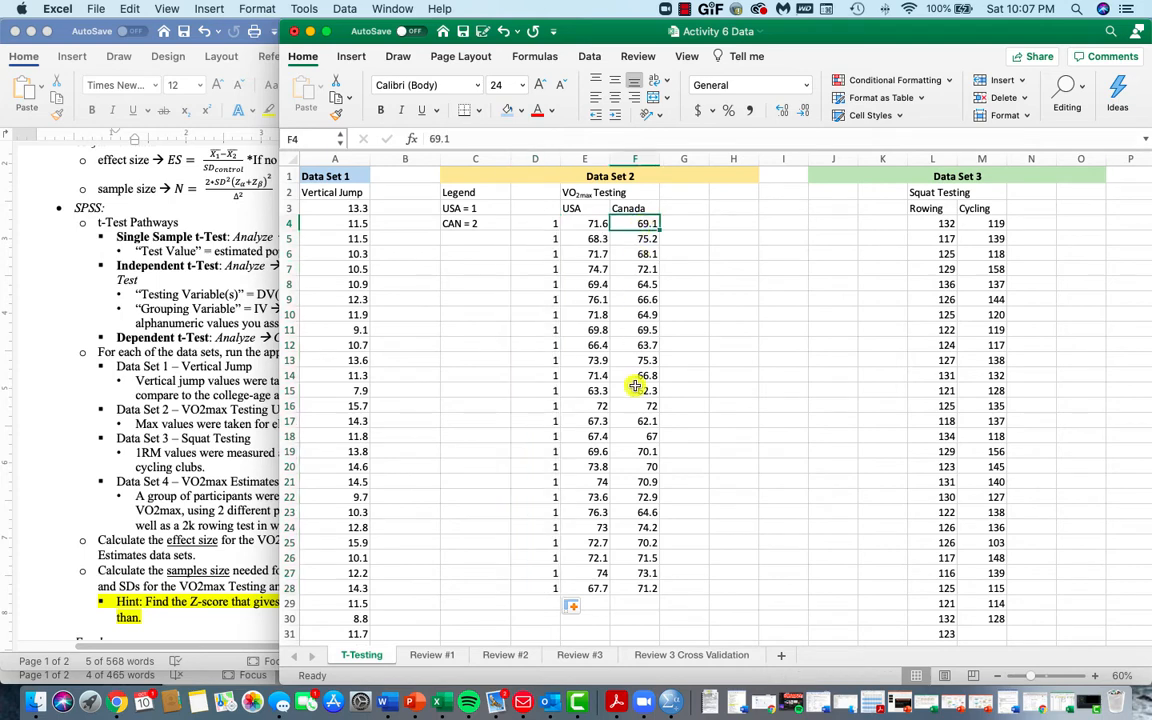
left_click(640, 587, "shift")
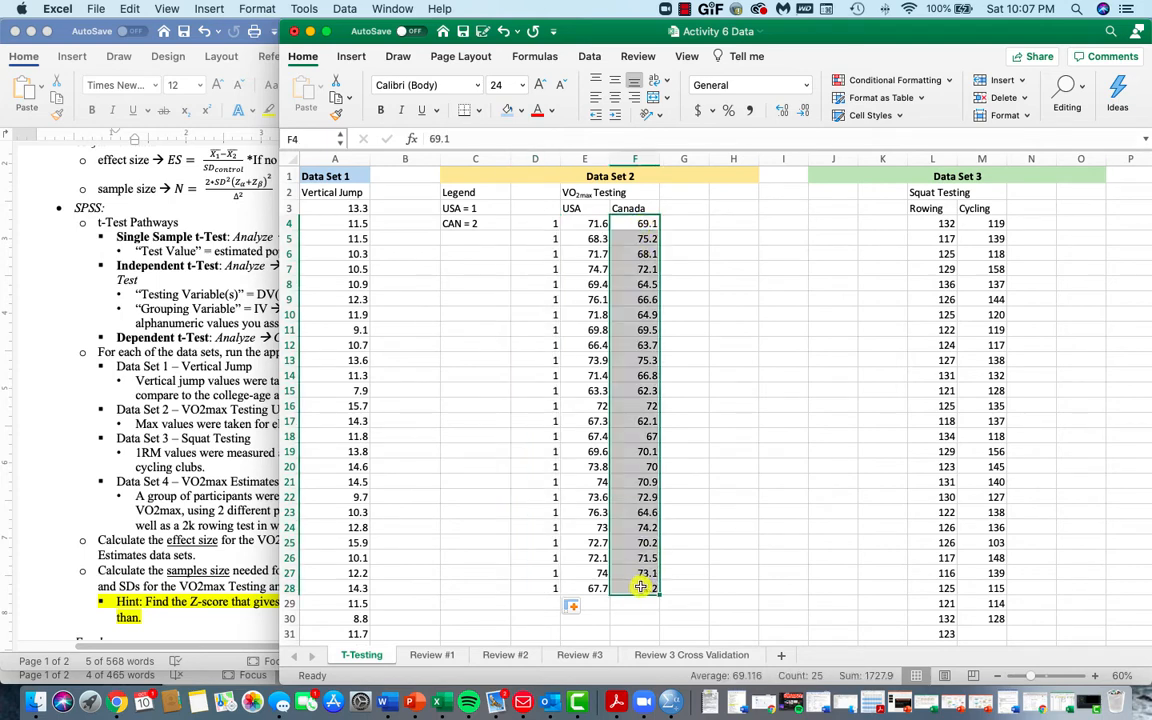
key("super+c")
scroll(645, 485, "down", 3)
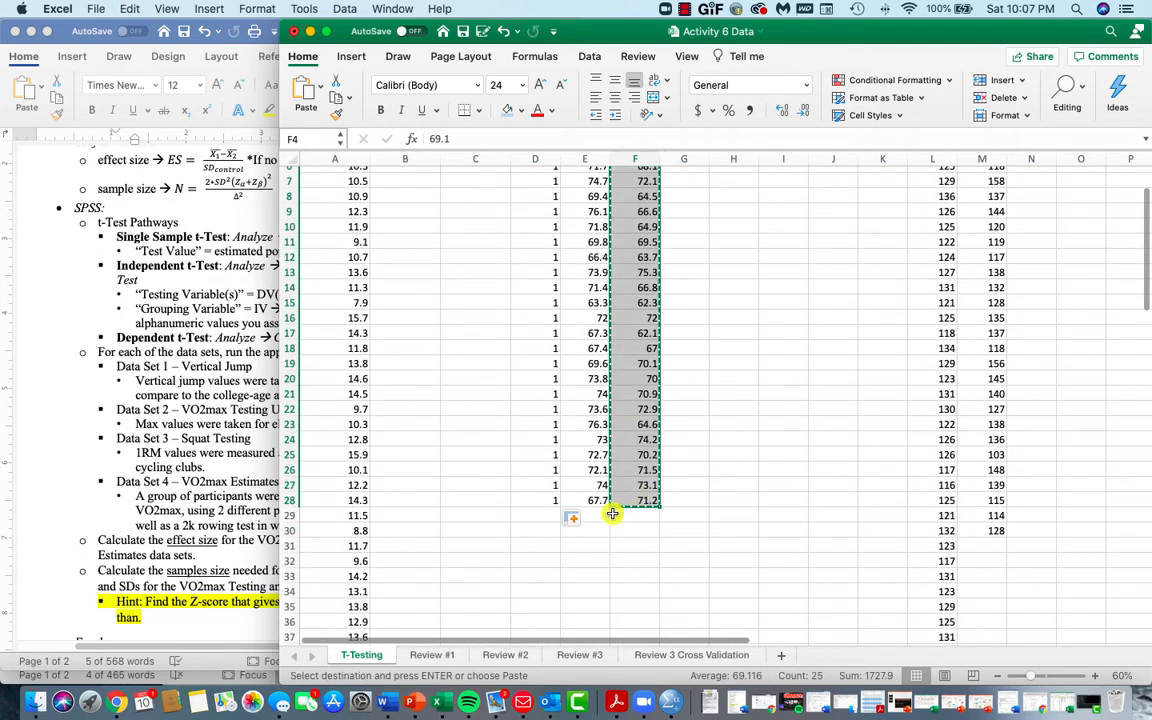
left_click(587, 517)
left_click(601, 516)
left_click(601, 515)
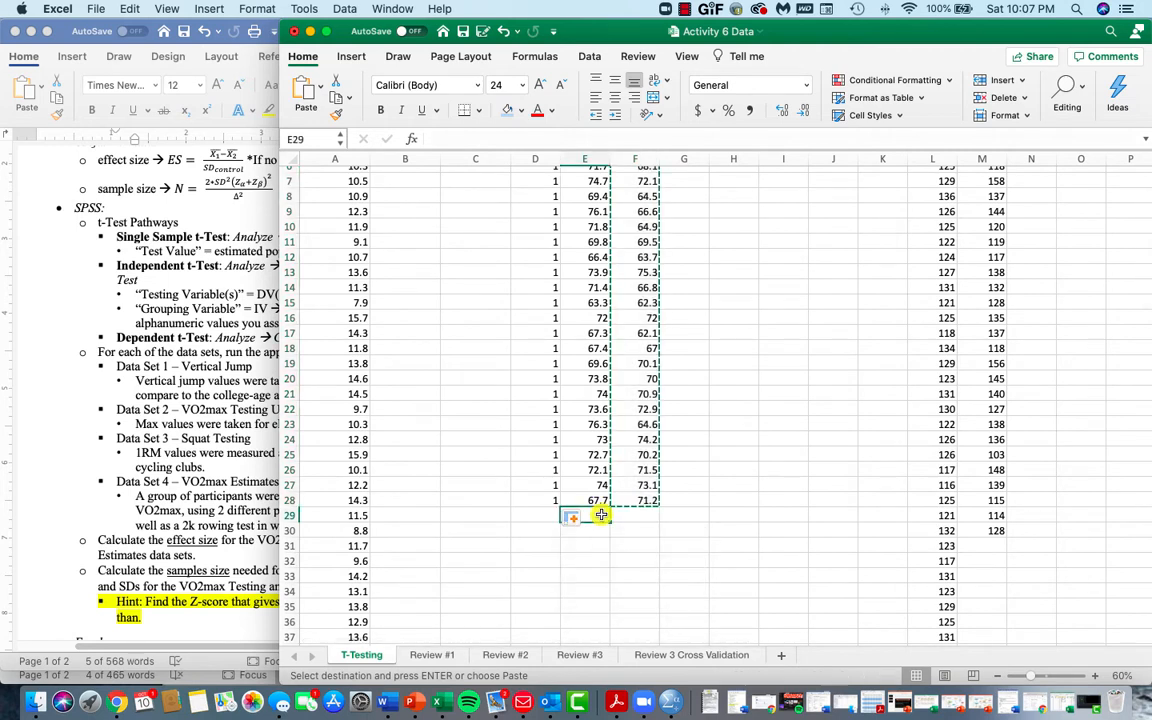
key("super+v")
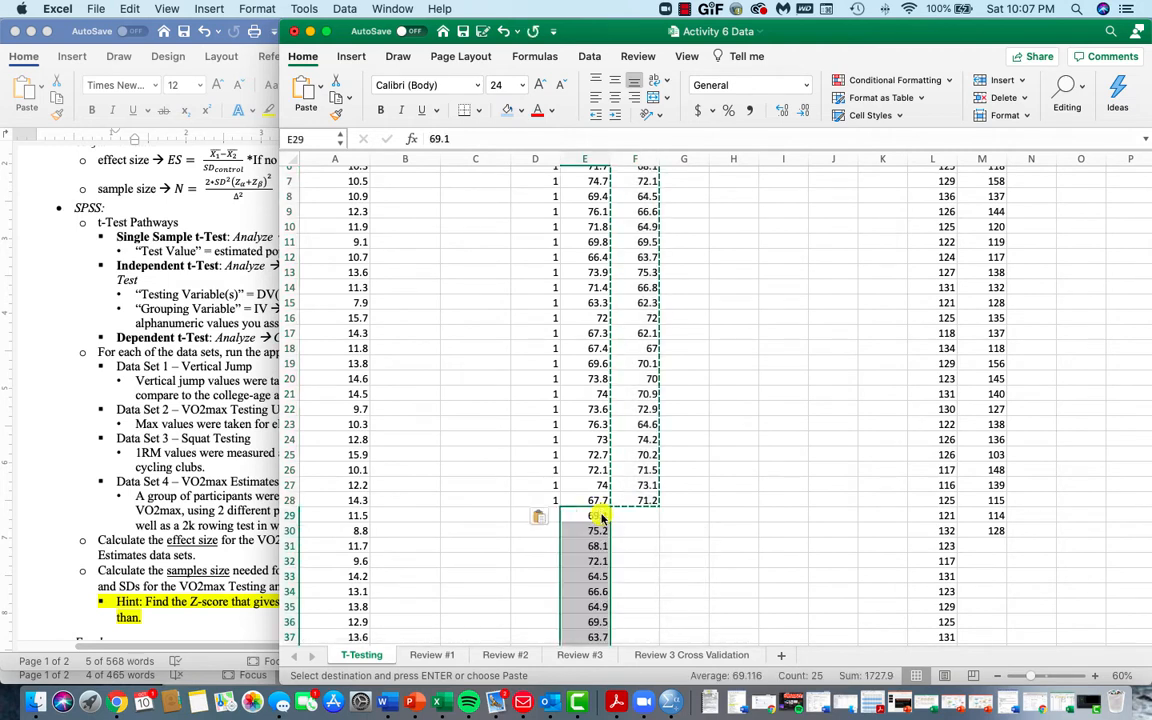
- Fill the group code 2 down column D from D29, beside the pasted Canada values
left_click(522, 515)
type("2")
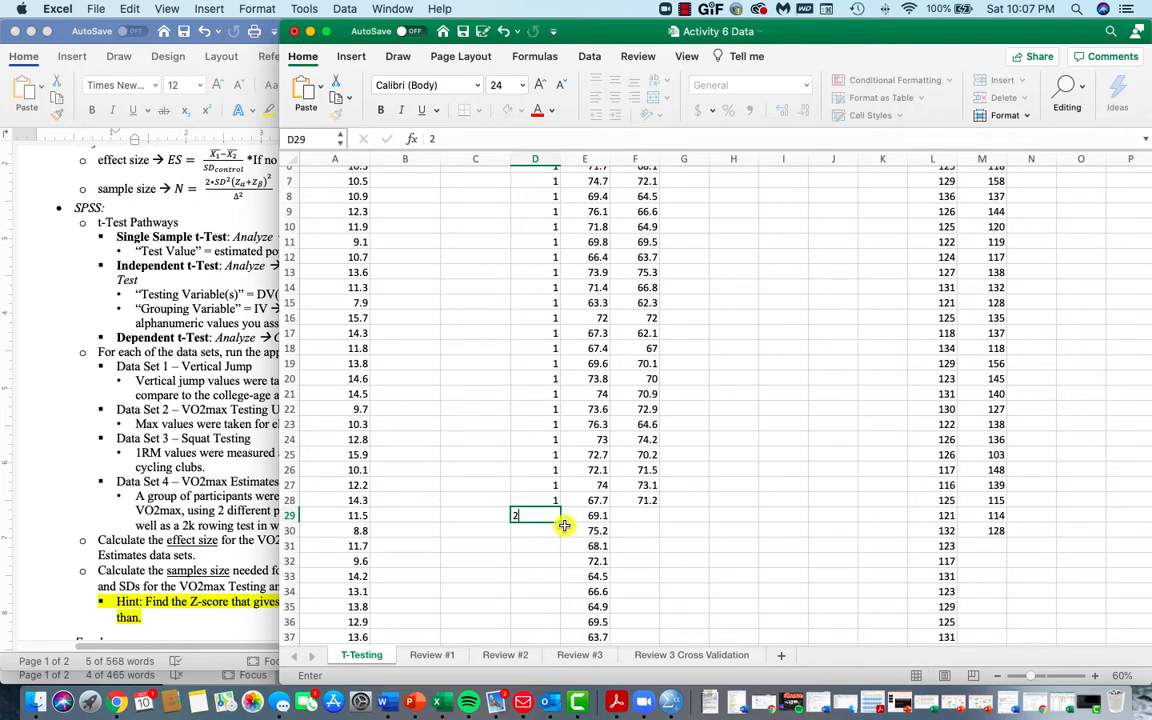
double_click(560, 520)
scroll(689, 532, "up", 2)
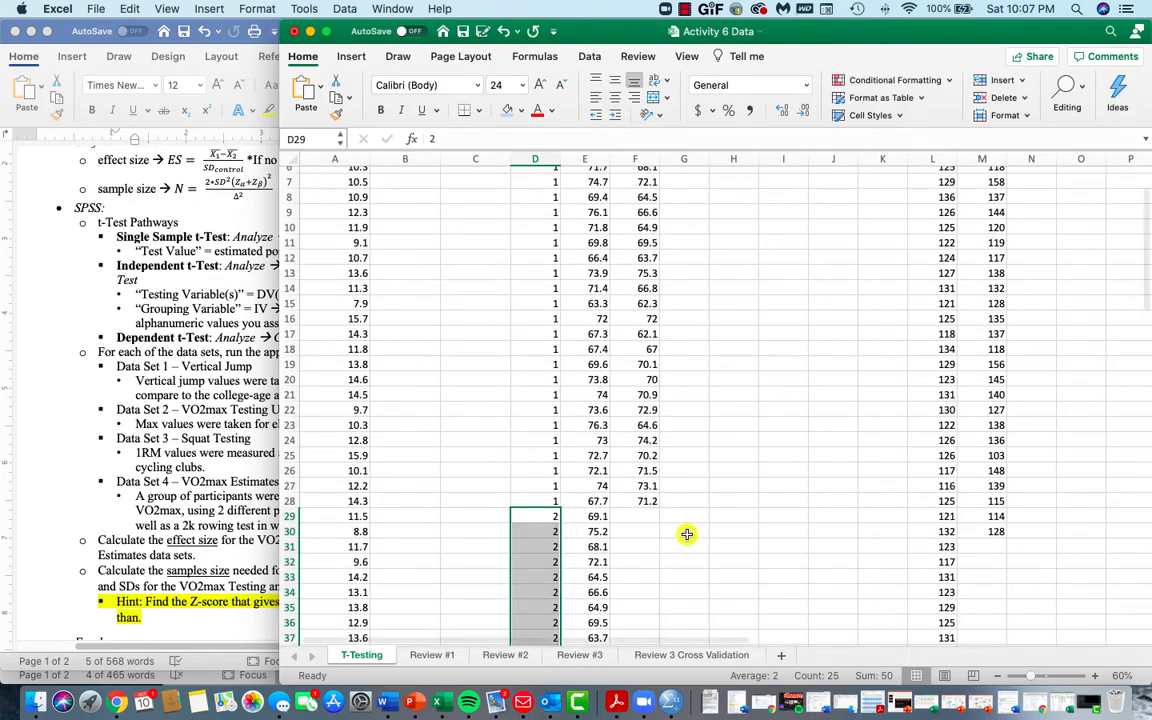
scroll(687, 533, "down", 8)
scroll(687, 533, "up", 10)
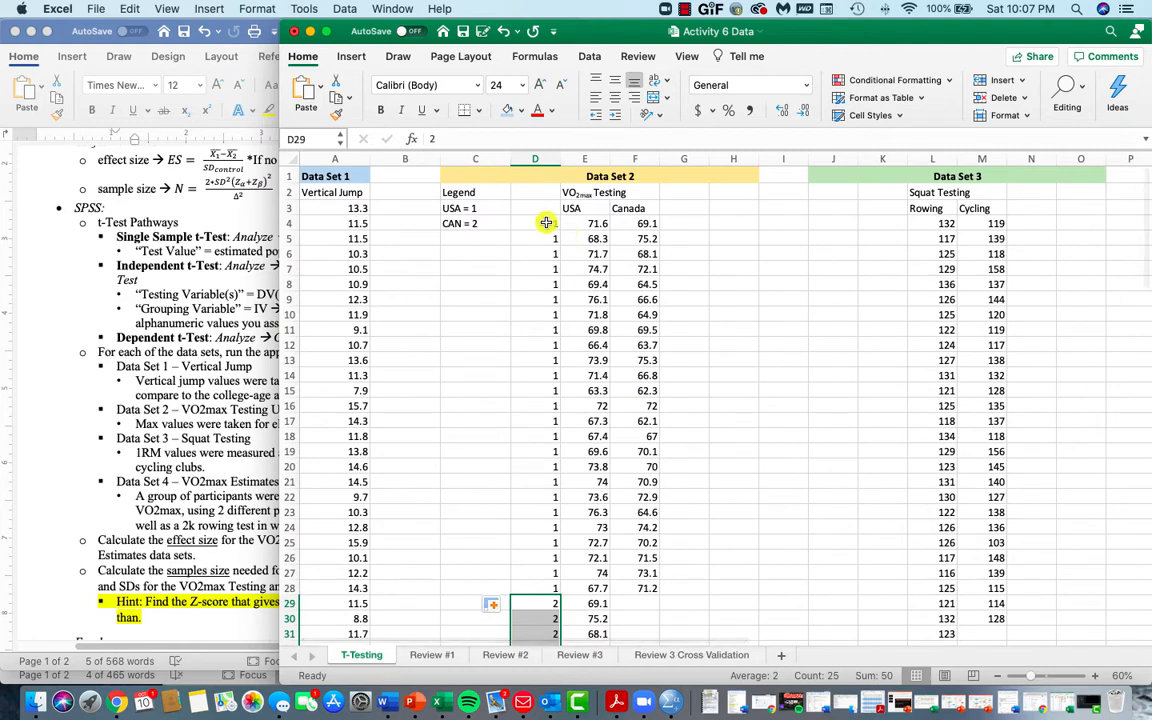
- Copy the group codes together with the combined VO2max values, D4:E53
left_click_drag(546, 222, 569, 226)
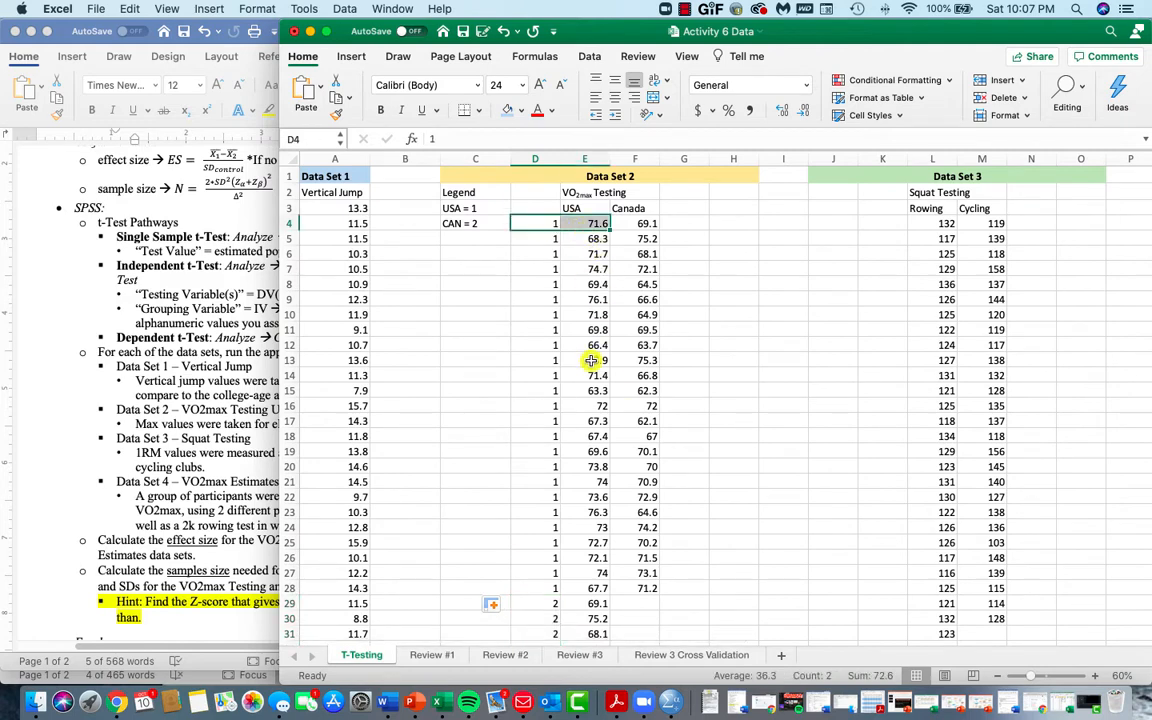
key("super+shift+Down")
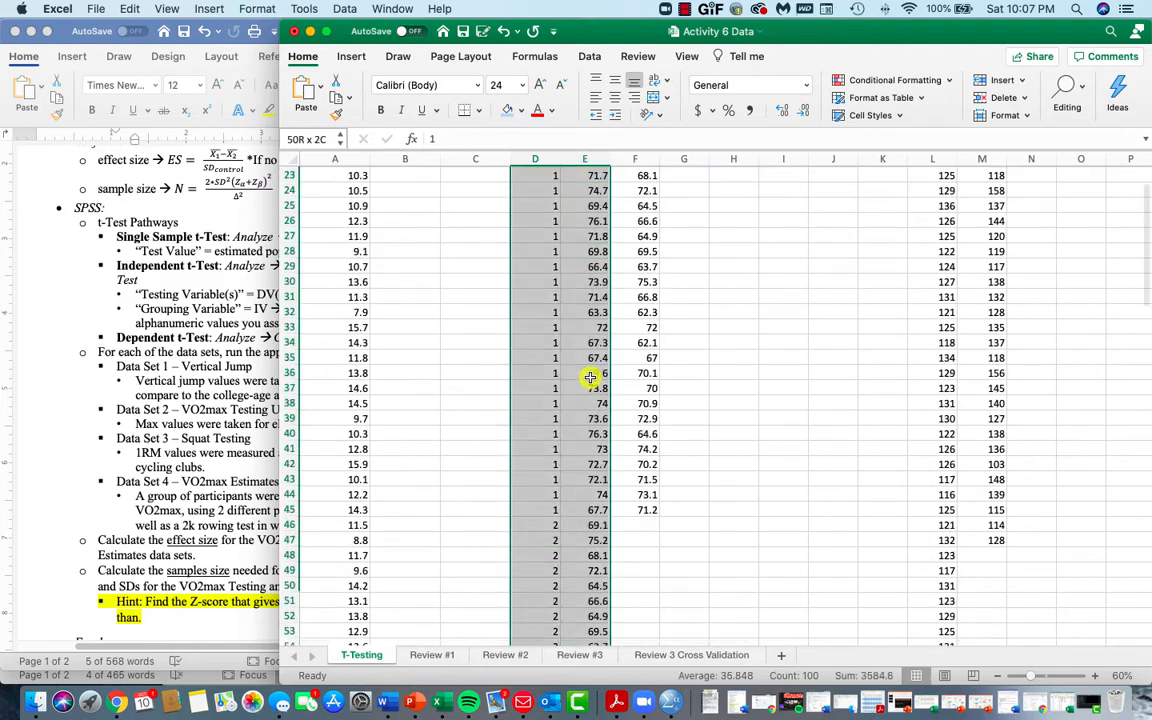
key("super+c")
scroll(572, 452, "up", 10)
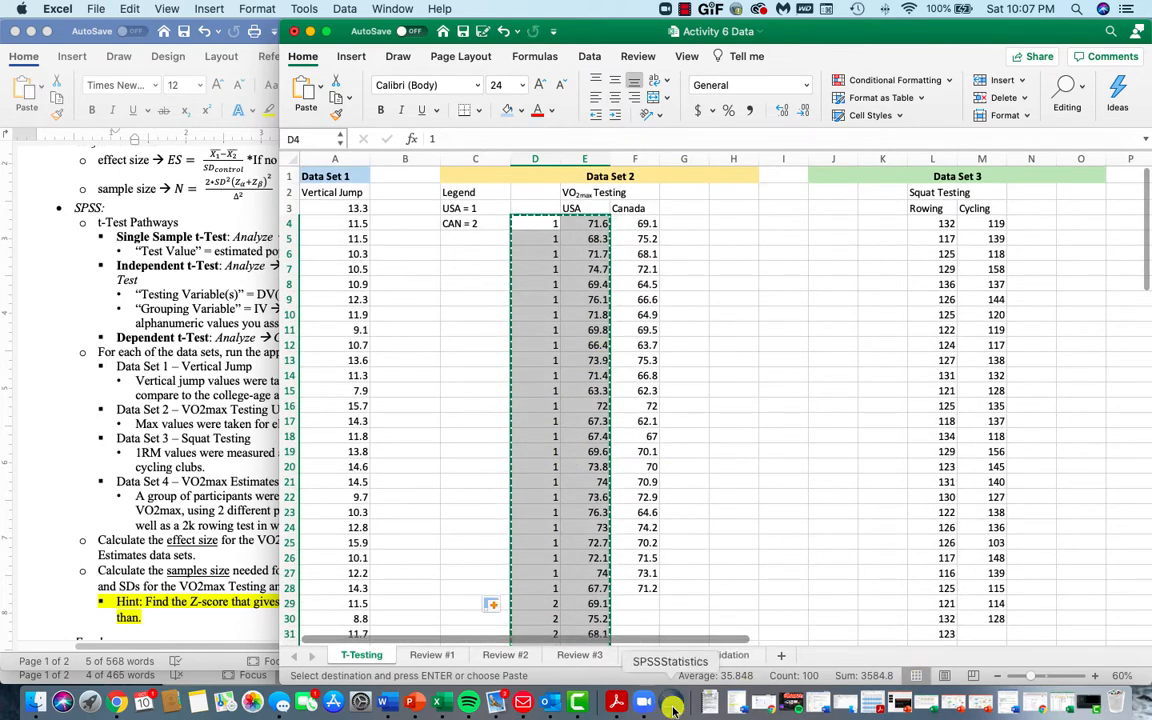
- Switch to SPSS, create a new blank dataset, and minimize the Vertical Jump data window
left_click(674, 708)
left_click(407, 198)
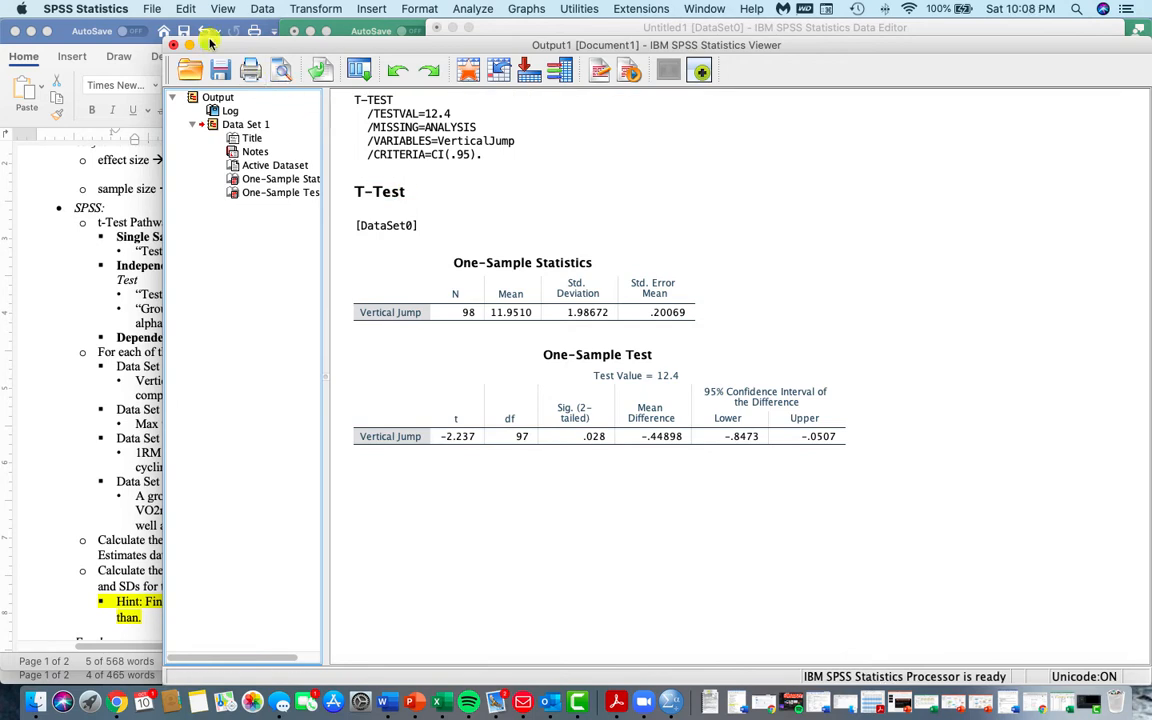
left_click(163, 10)
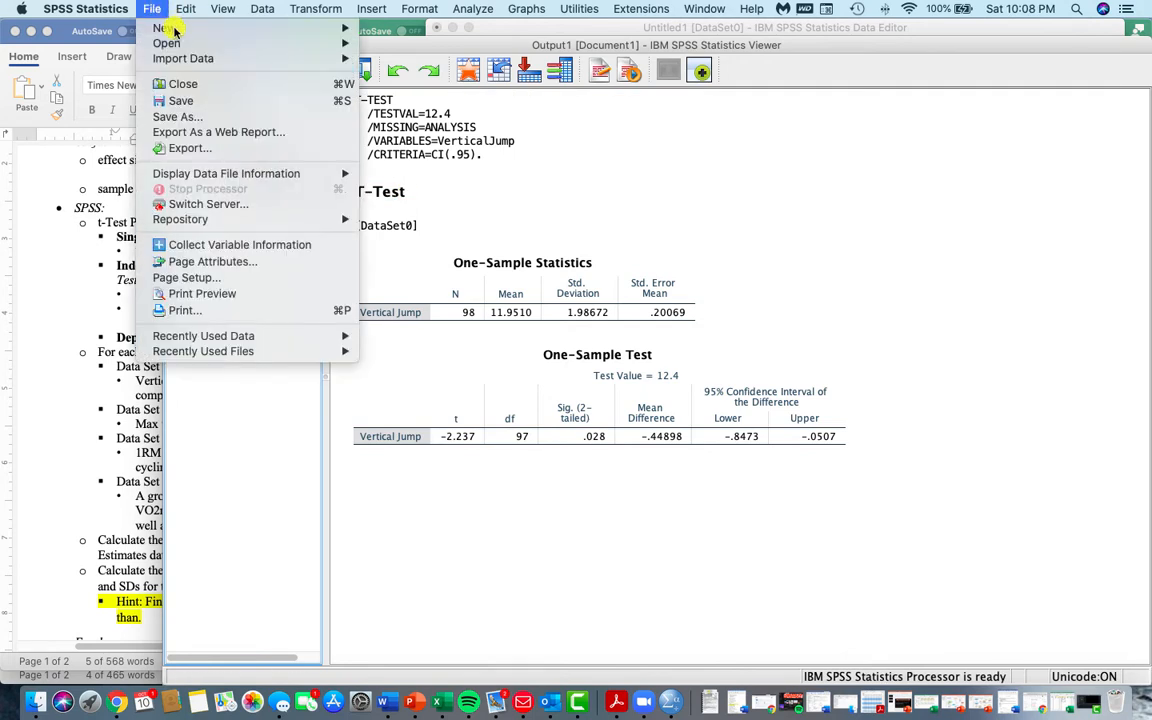
mouse_move(325, 32)
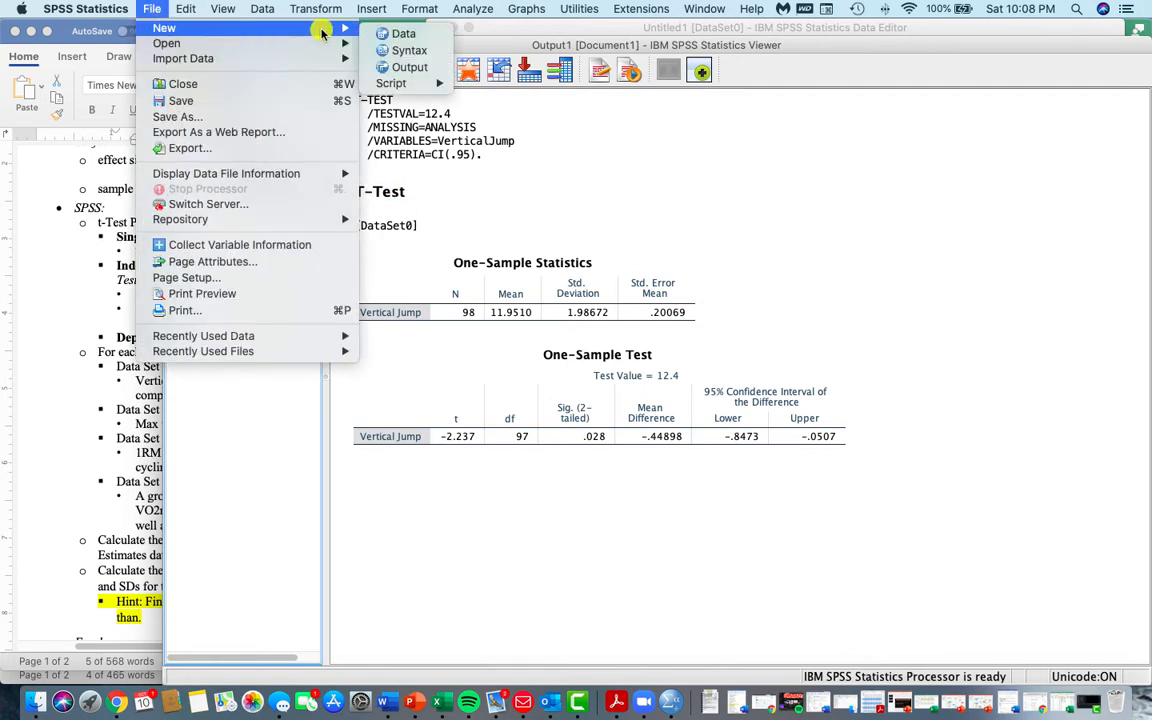
left_click(401, 33)
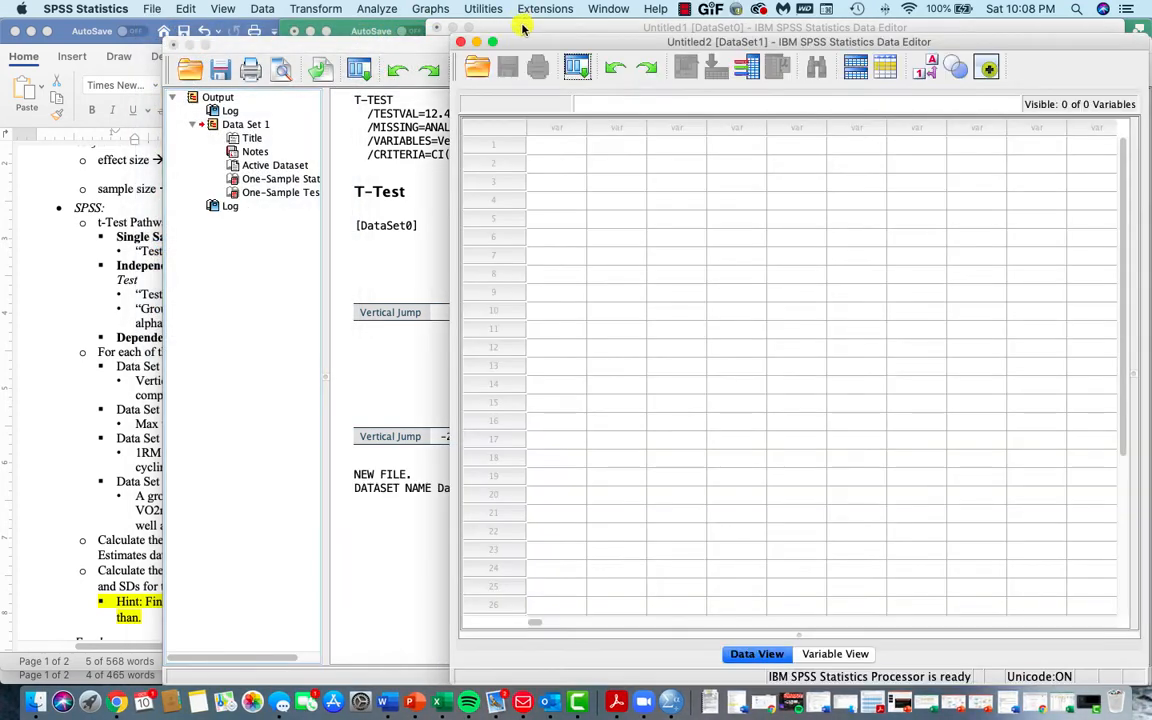
left_click(500, 27)
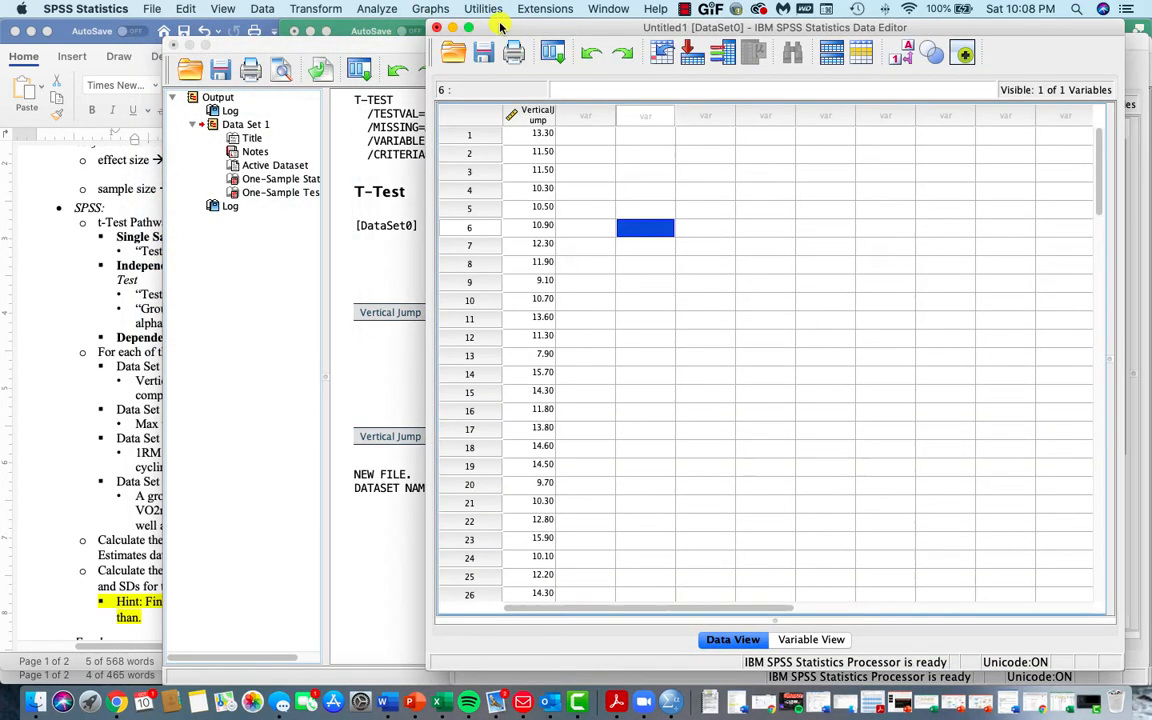
left_click(453, 28)
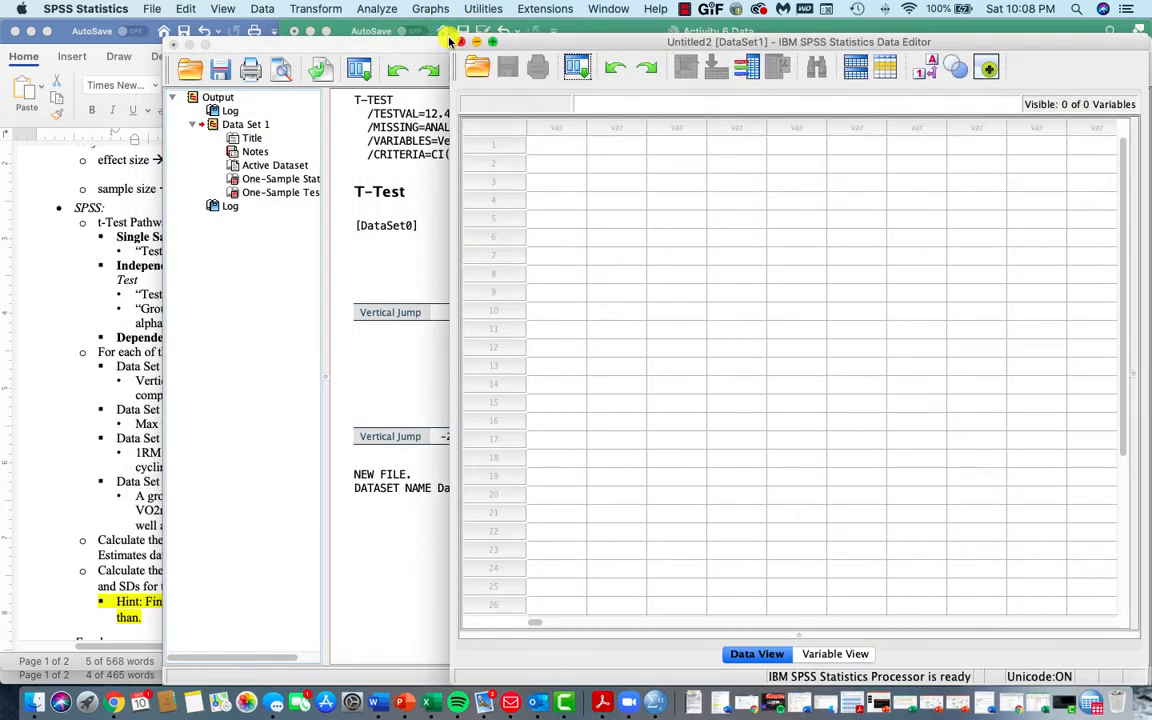
- Paste the copied codes and VO2max values into the new dataset from its first cell and show the variable definitions
right_click(548, 148)
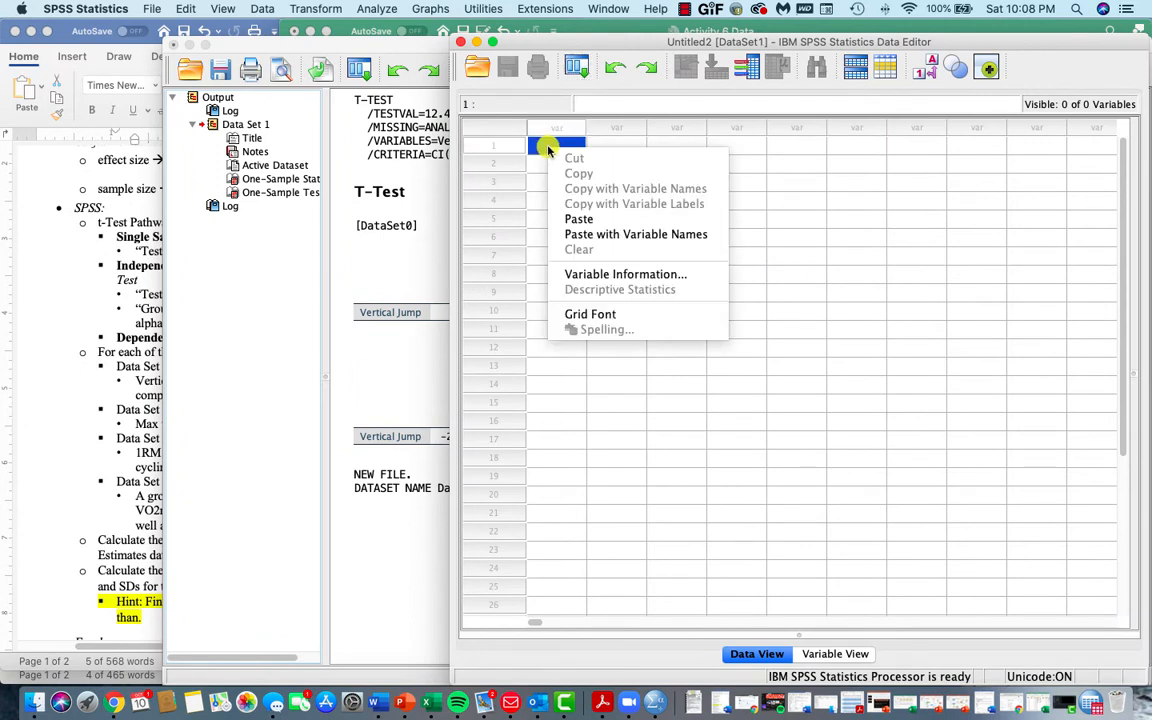
left_click(578, 219)
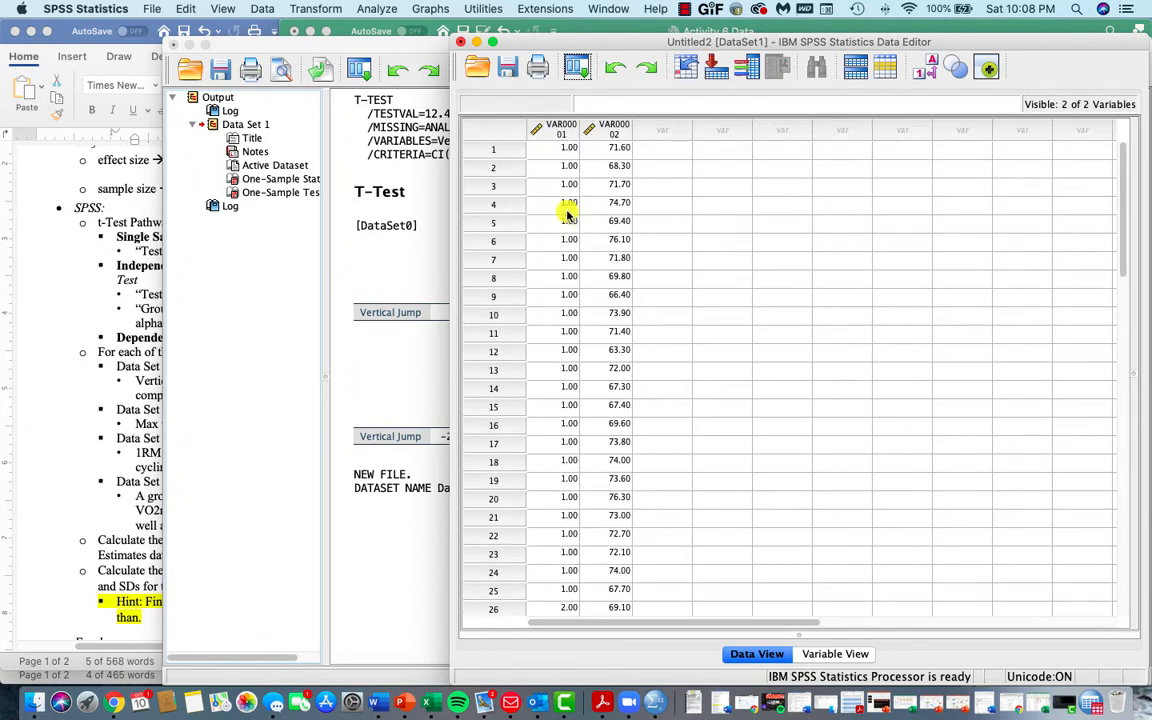
left_click(815, 653)
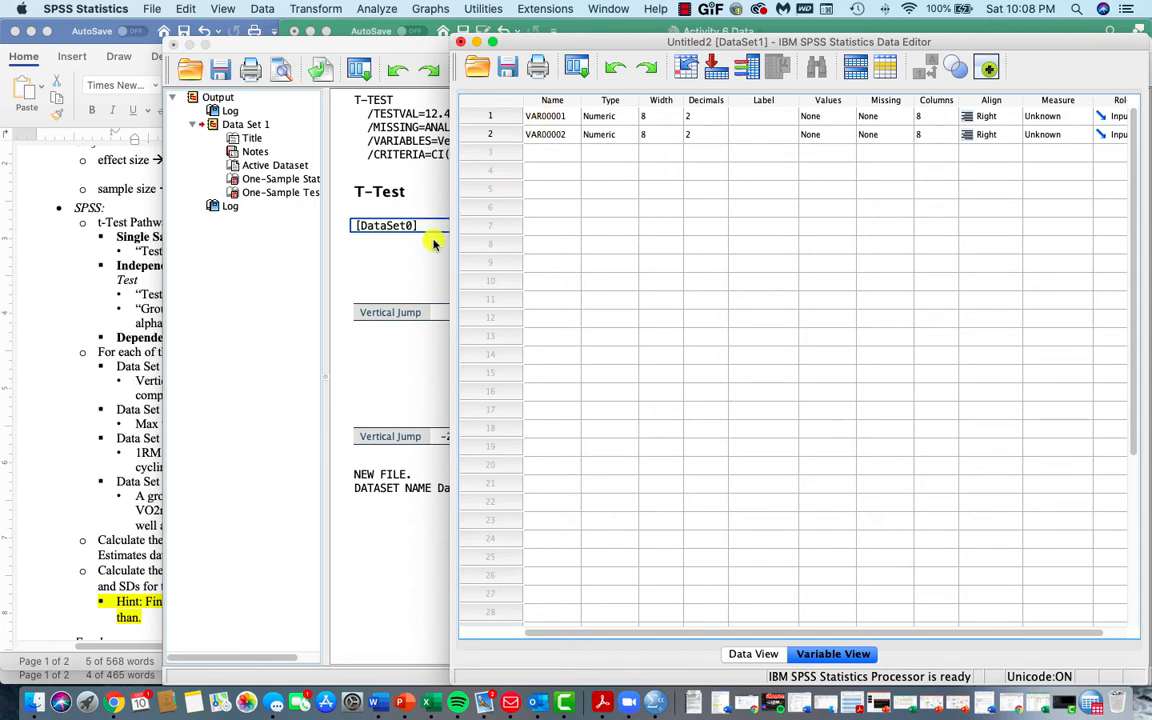
- Bring the Activity 6 Data workbook forward, return to SPSS, and minimize the output viewer window
left_click(536, 24)
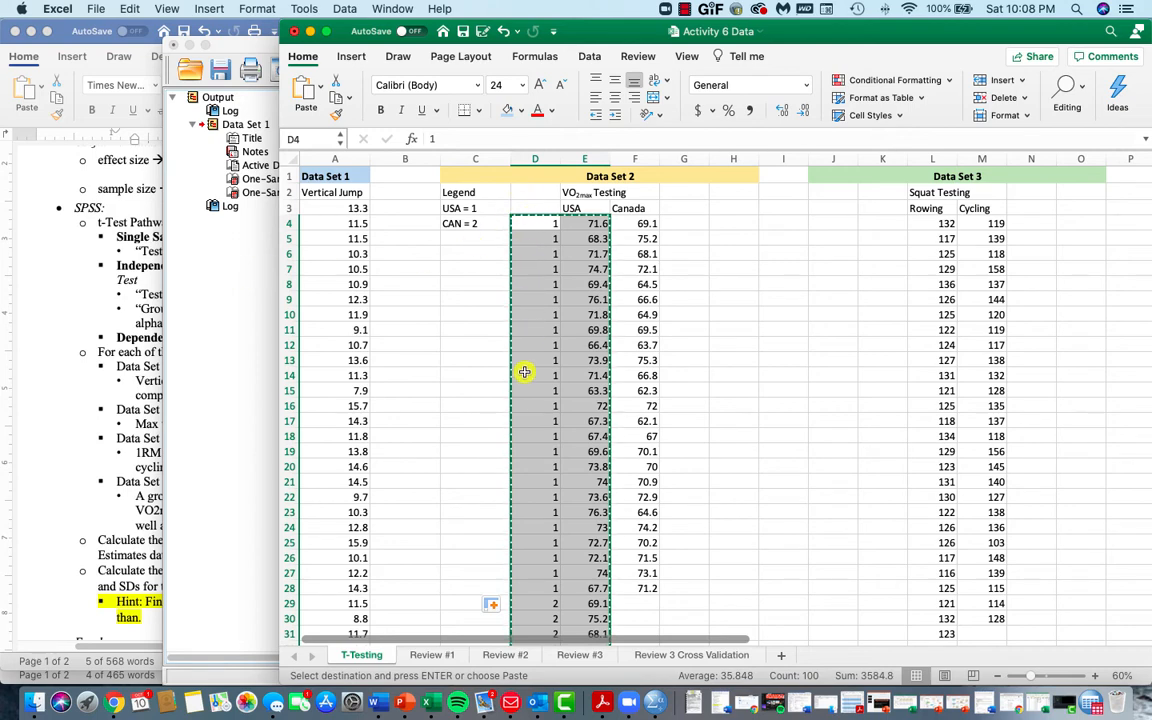
left_click(231, 301)
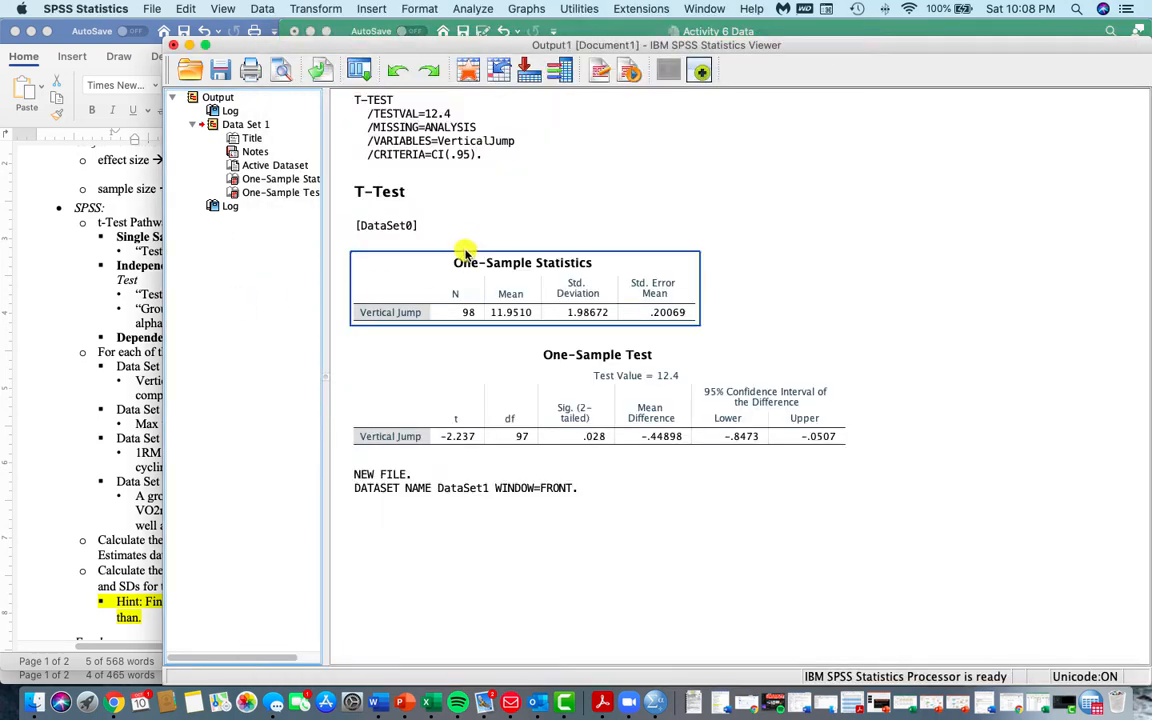
left_click(189, 45)
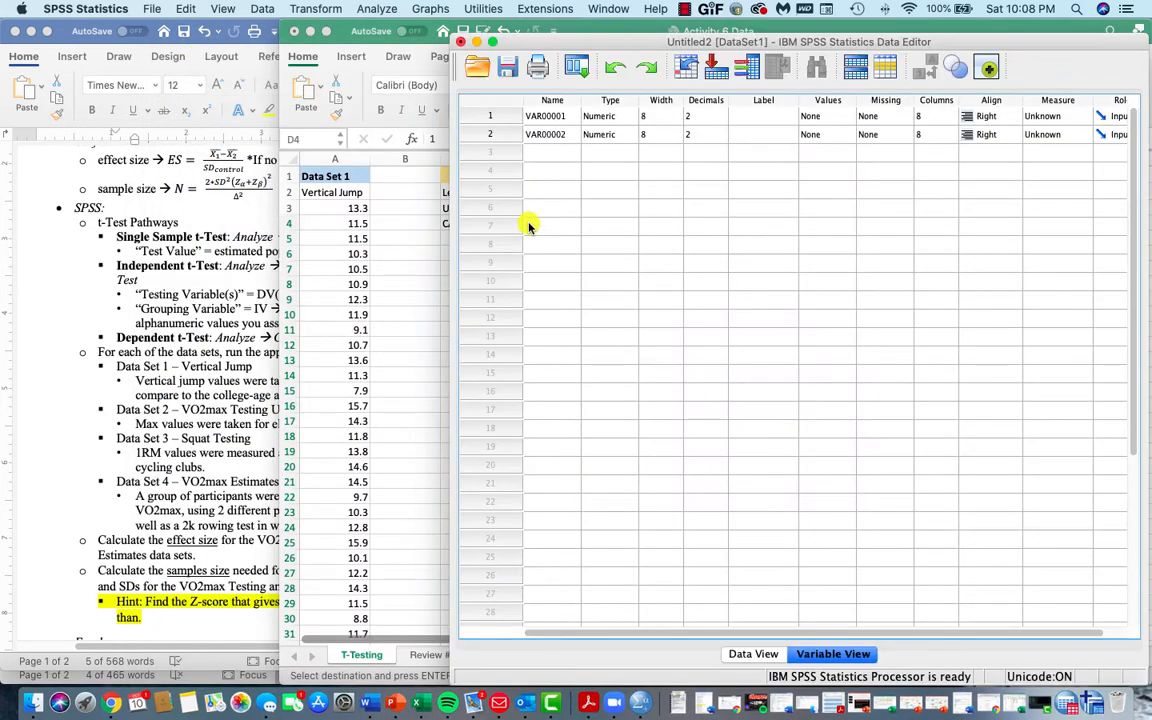
- Rename the first variable of the new dataset as Country
left_click(543, 116)
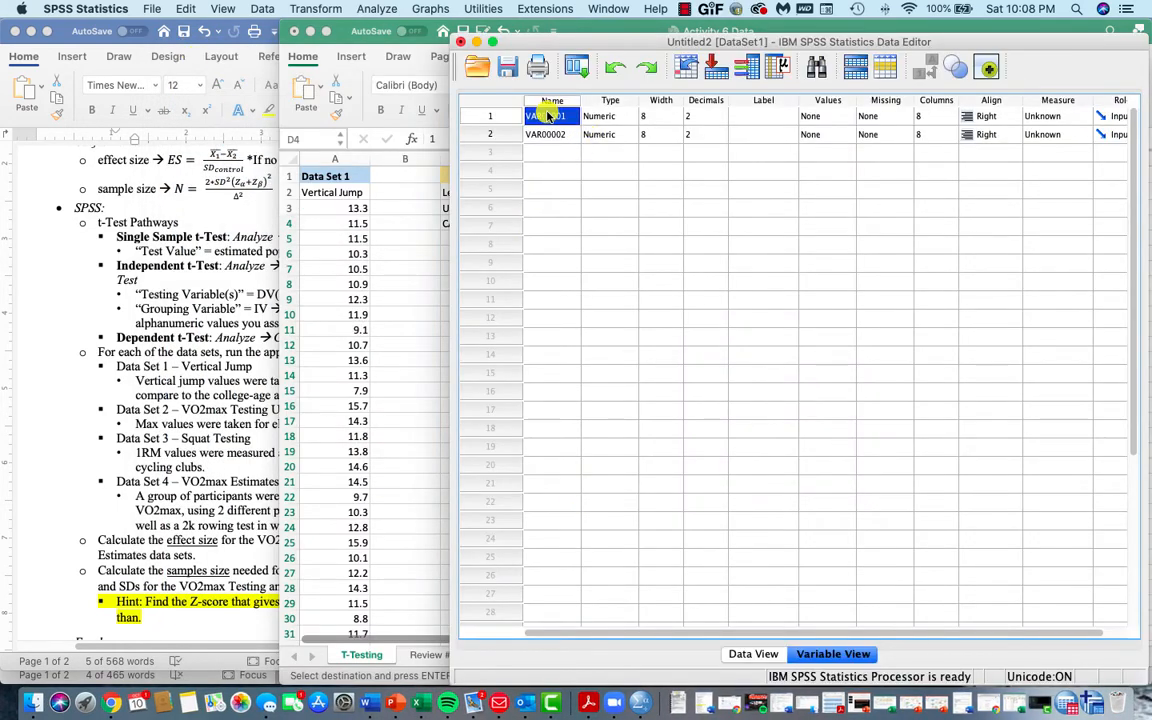
type("Contr")
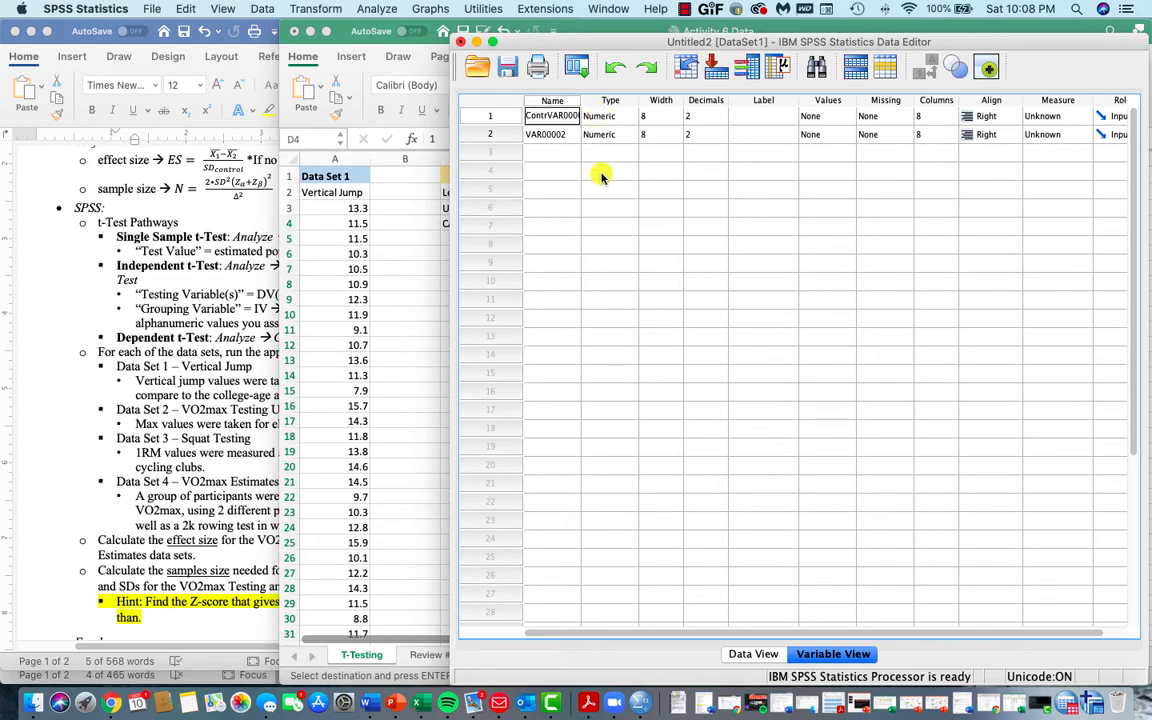
double_click(543, 116)
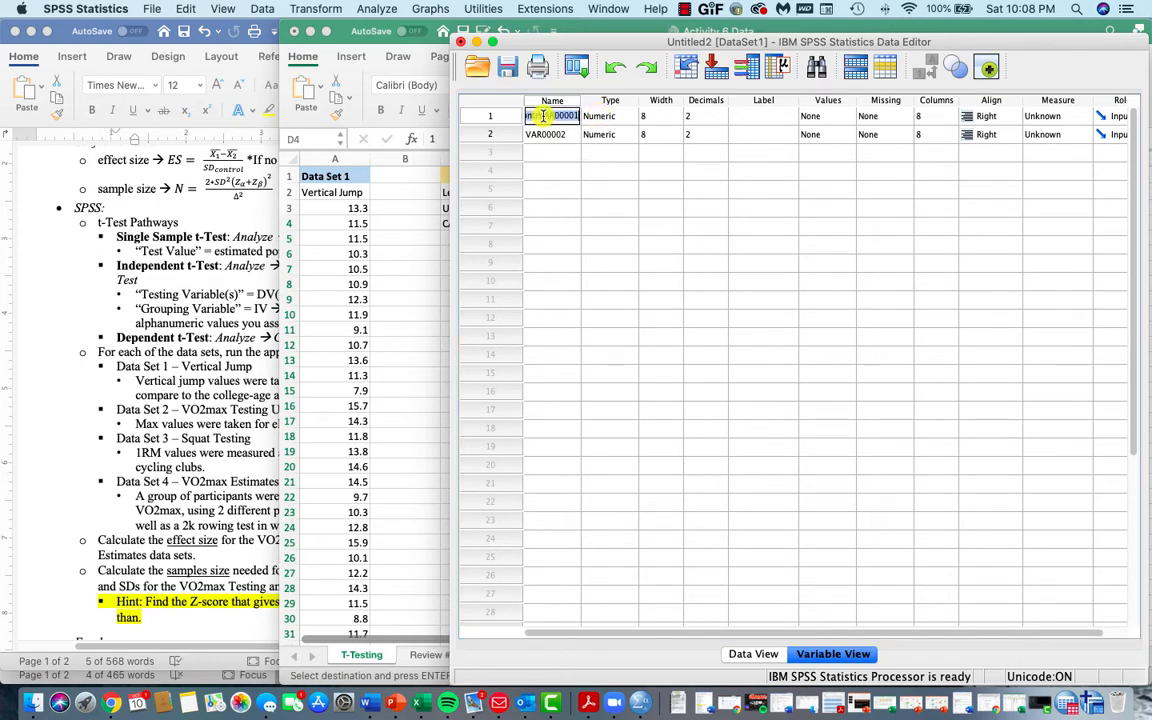
type("Country")
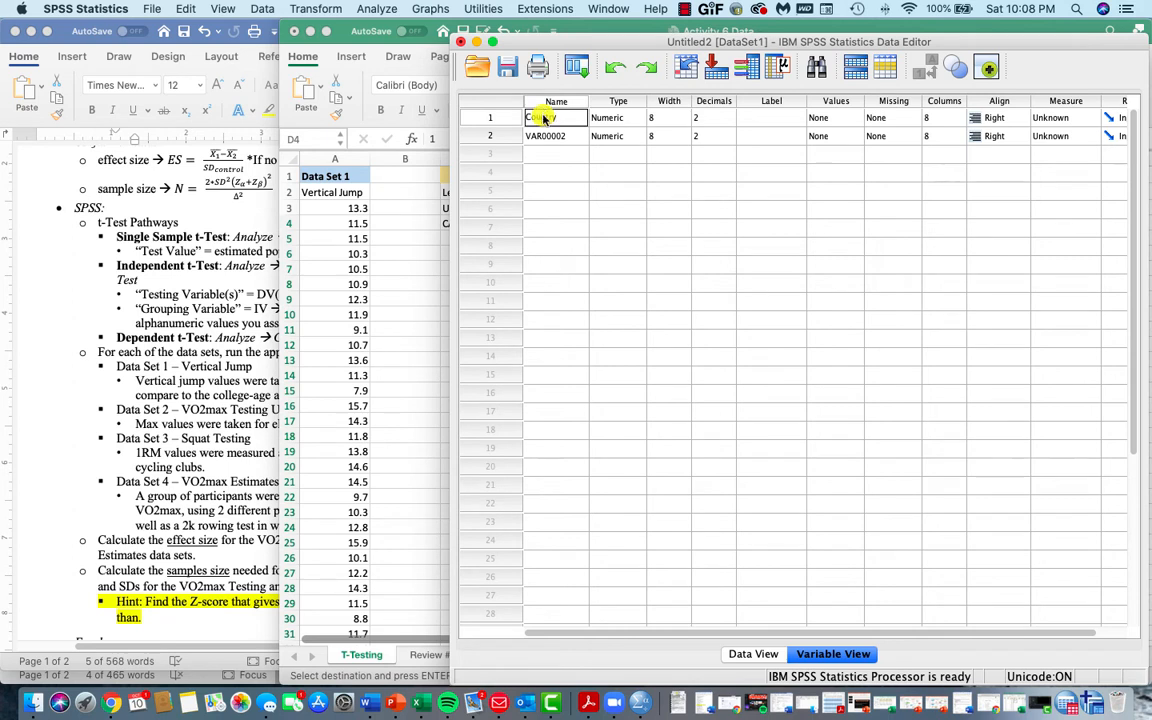
- Add a value label to the Country variable that defines 1 as USA
left_click(814, 119)
left_click(851, 119)
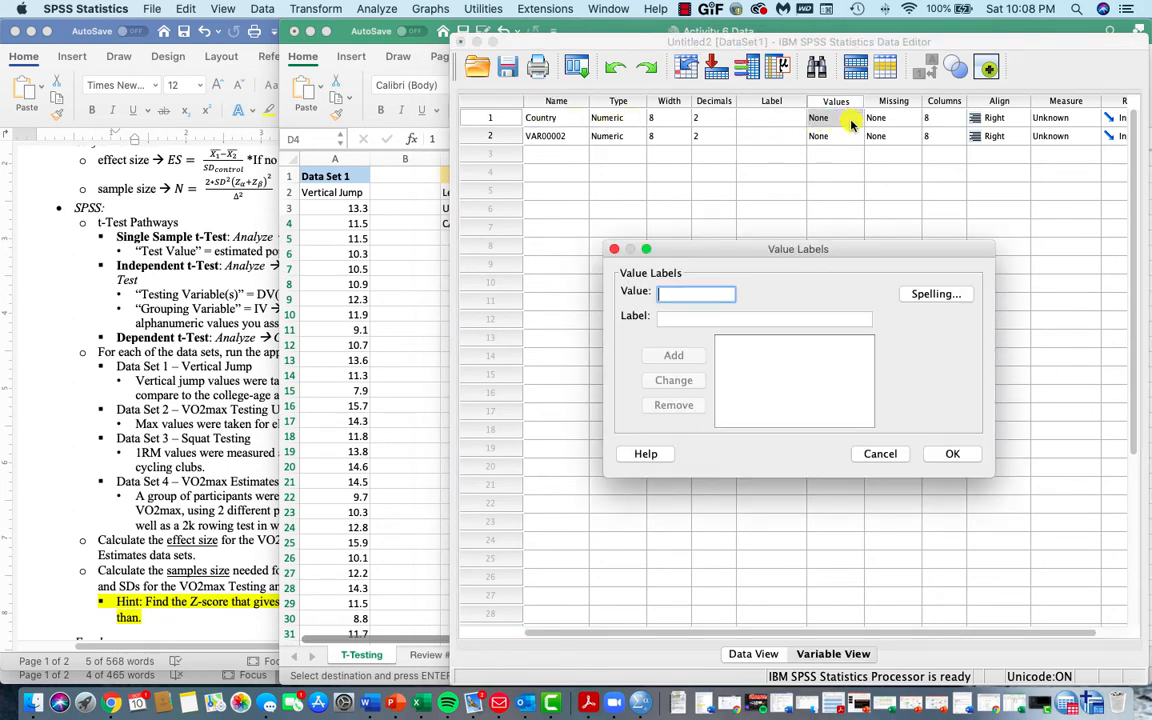
type("1")
left_click(691, 319)
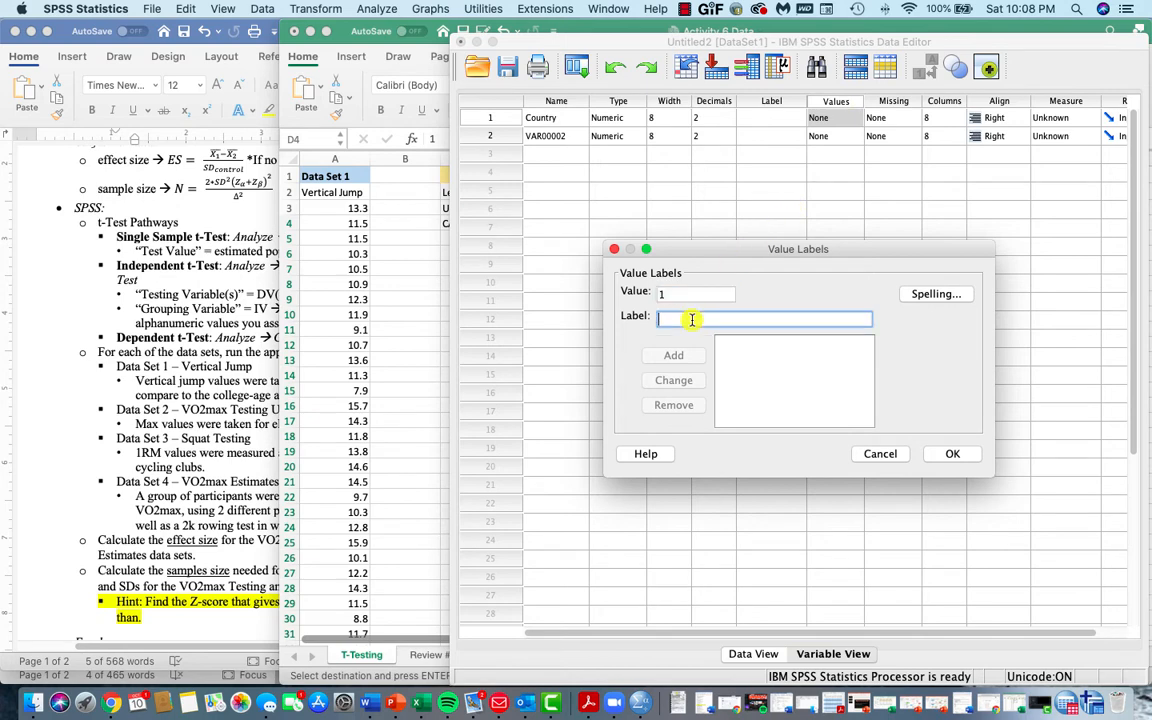
type("USA")
left_click(687, 355)
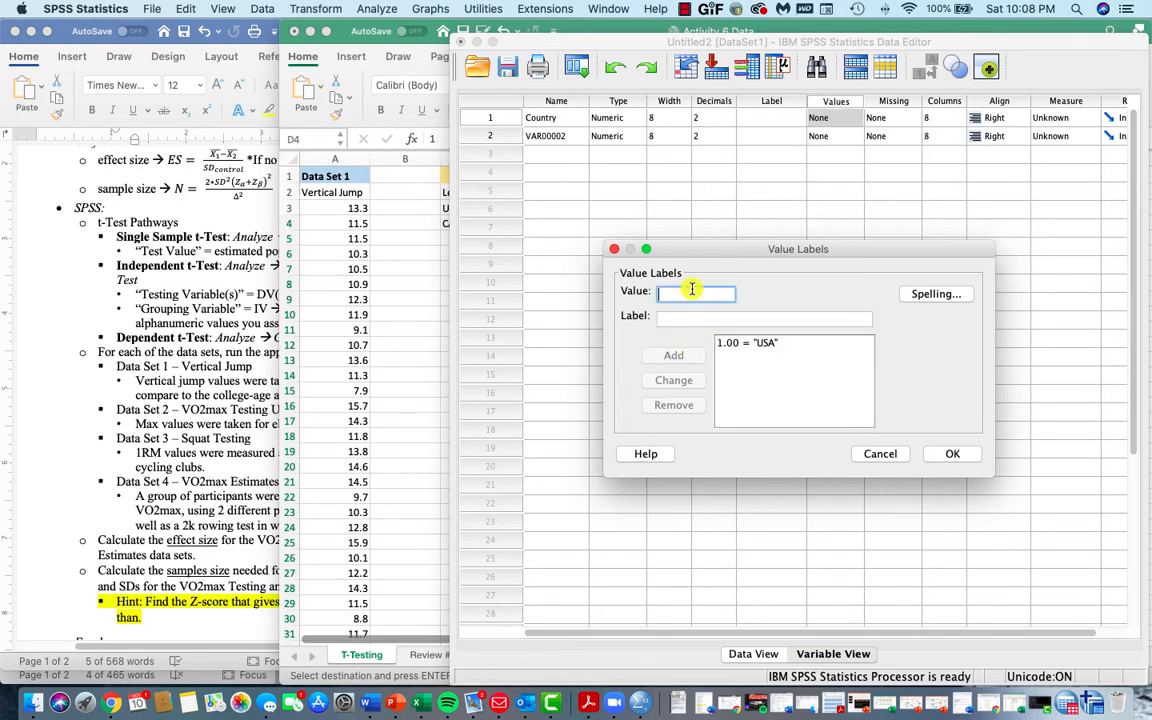
- Add a second value label defining 2 as CAN for the Country variable and accept the value labels
type("2")
key("Tab")
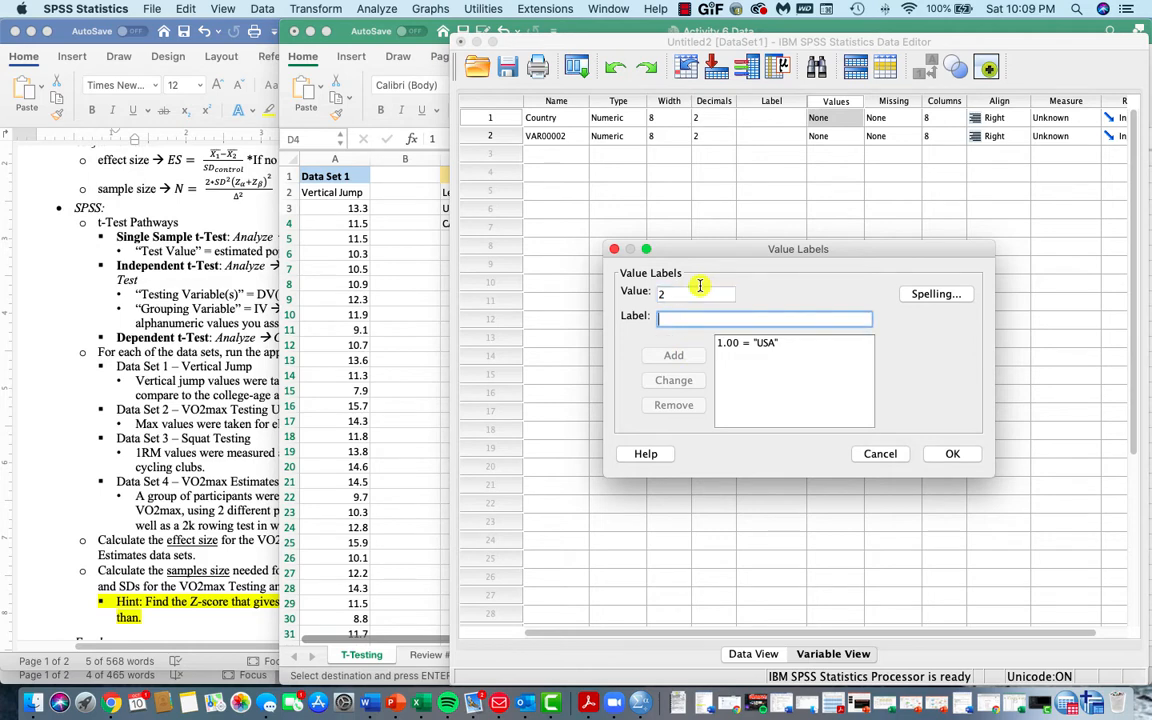
type("CAN")
left_click(686, 357)
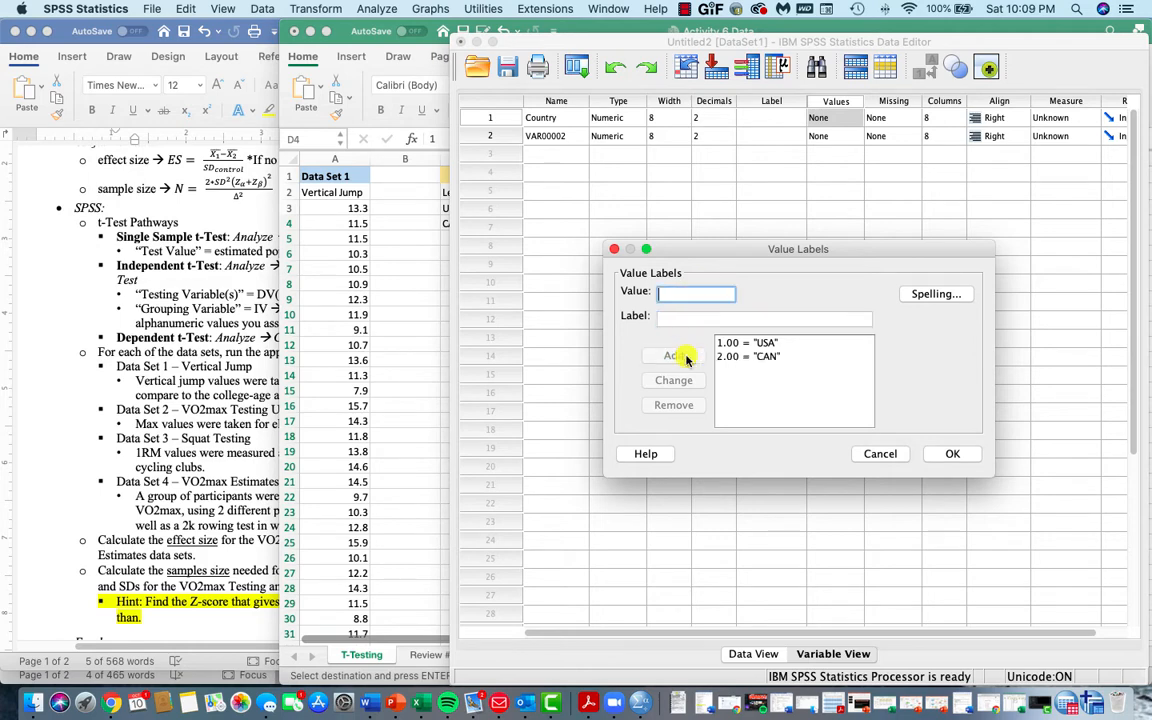
left_click(956, 456)
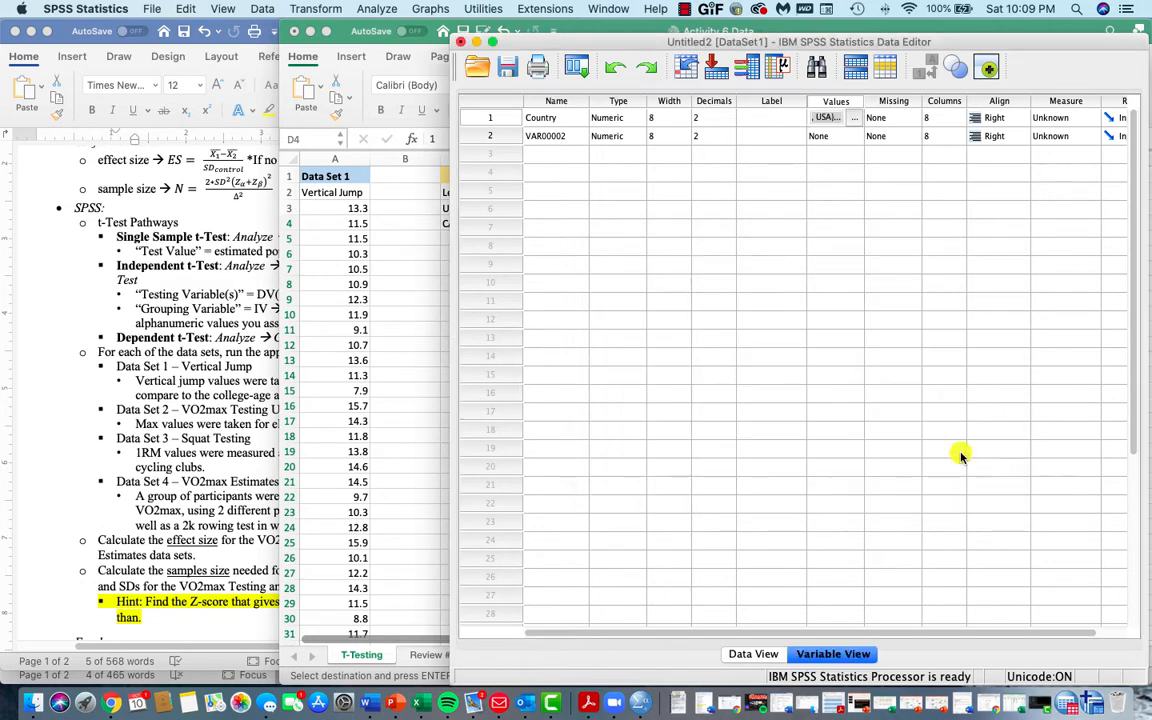
- Rename the second variable of the dataset as VO2max
left_click(548, 136)
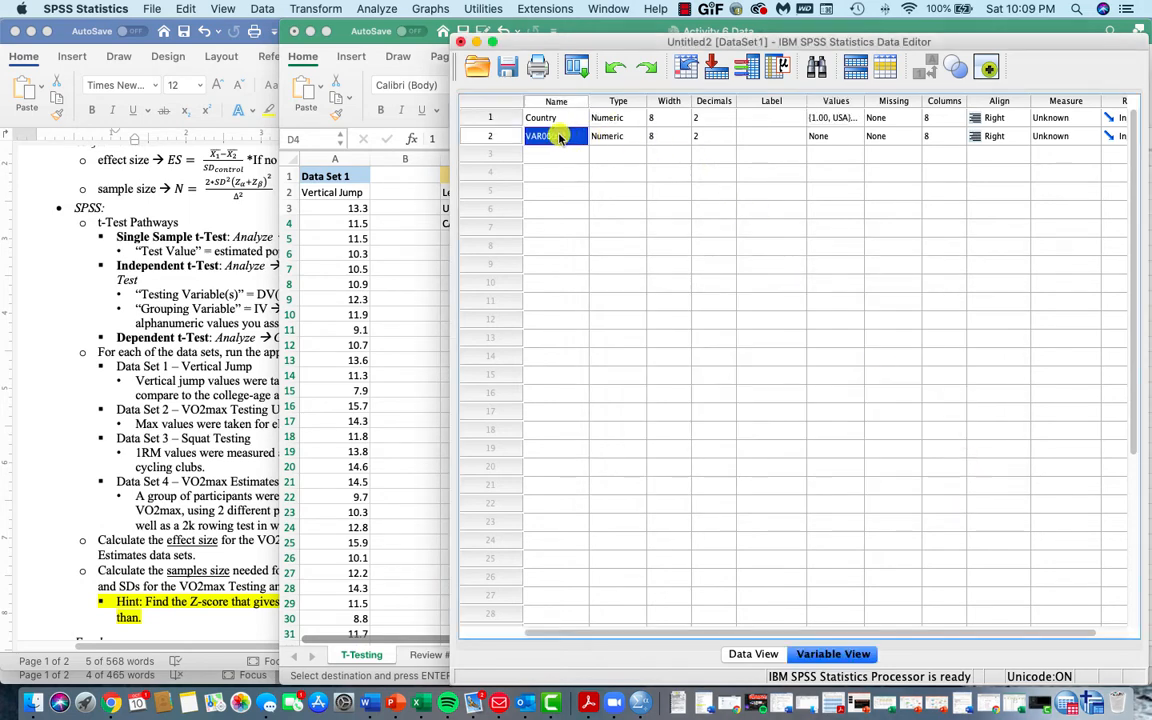
left_click(557, 136)
left_click_drag(557, 136, 514, 138)
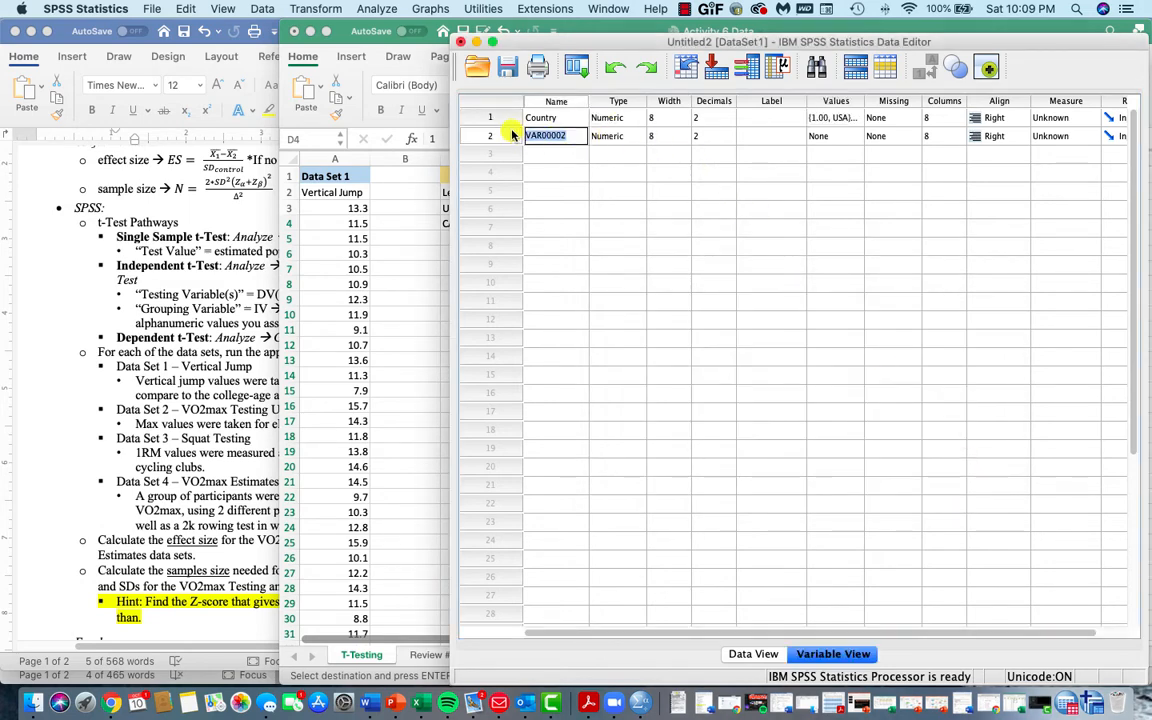
type("CO")
type("2max")
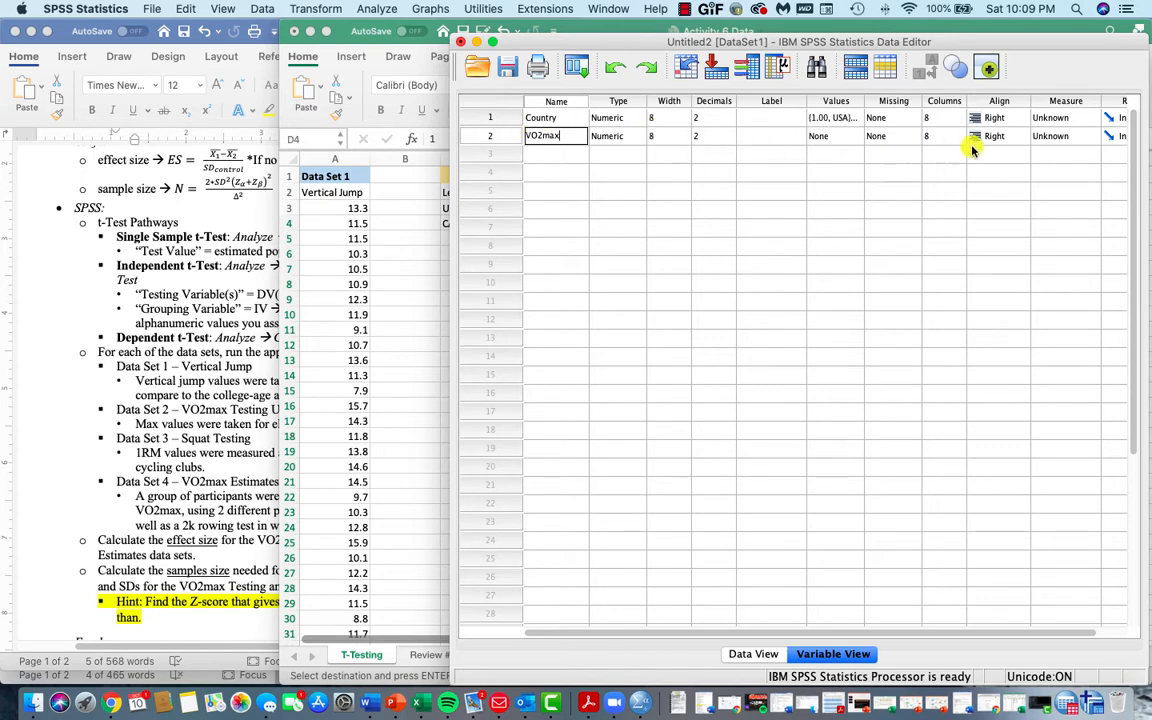
- Set the measurement level of Country to Nominal and of VO2max to Scale
left_click(1062, 118)
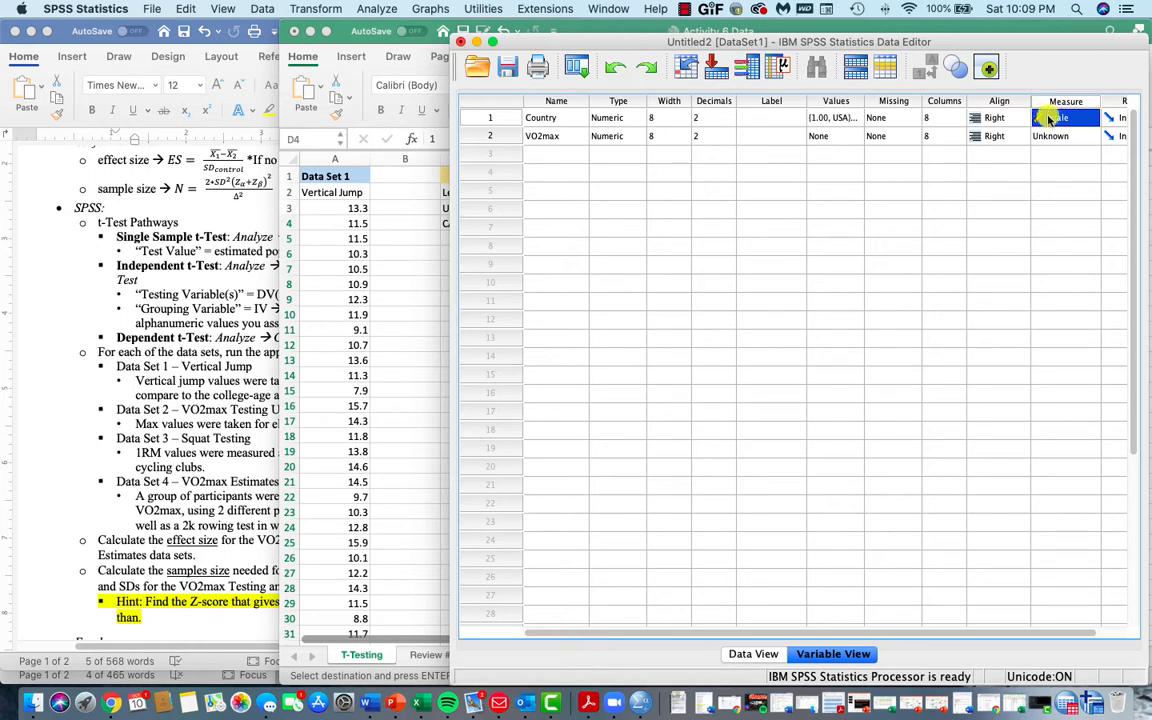
left_click(1055, 118)
left_click(1048, 150)
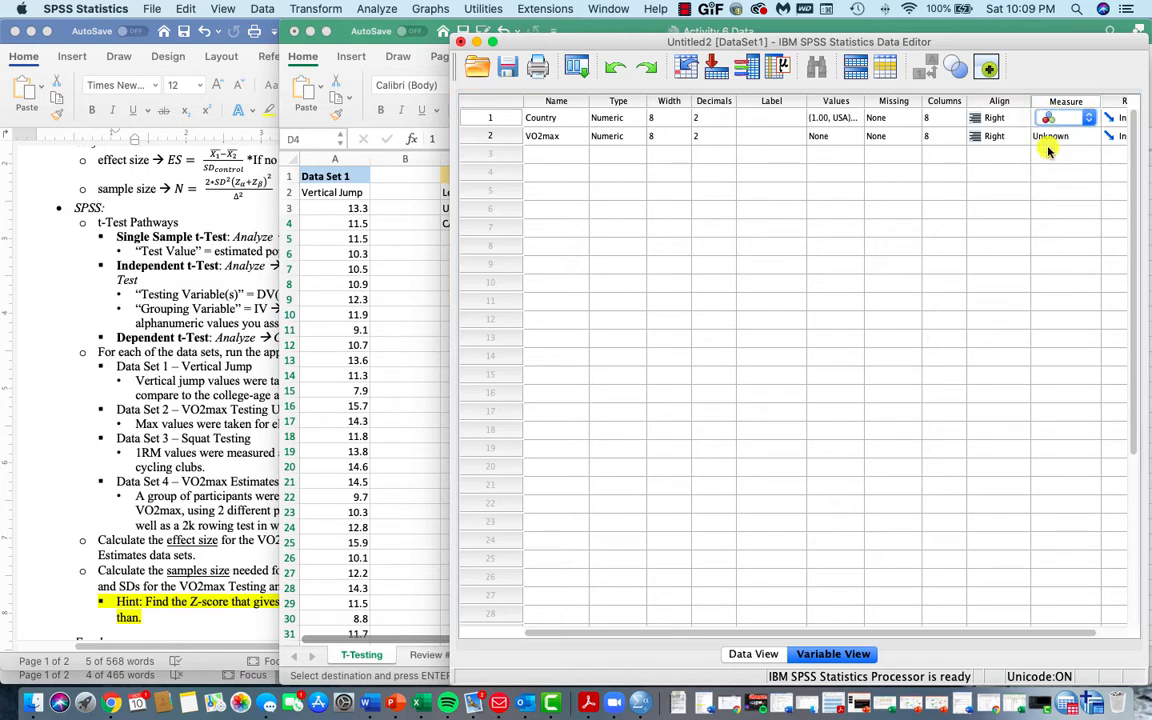
left_click(1050, 137)
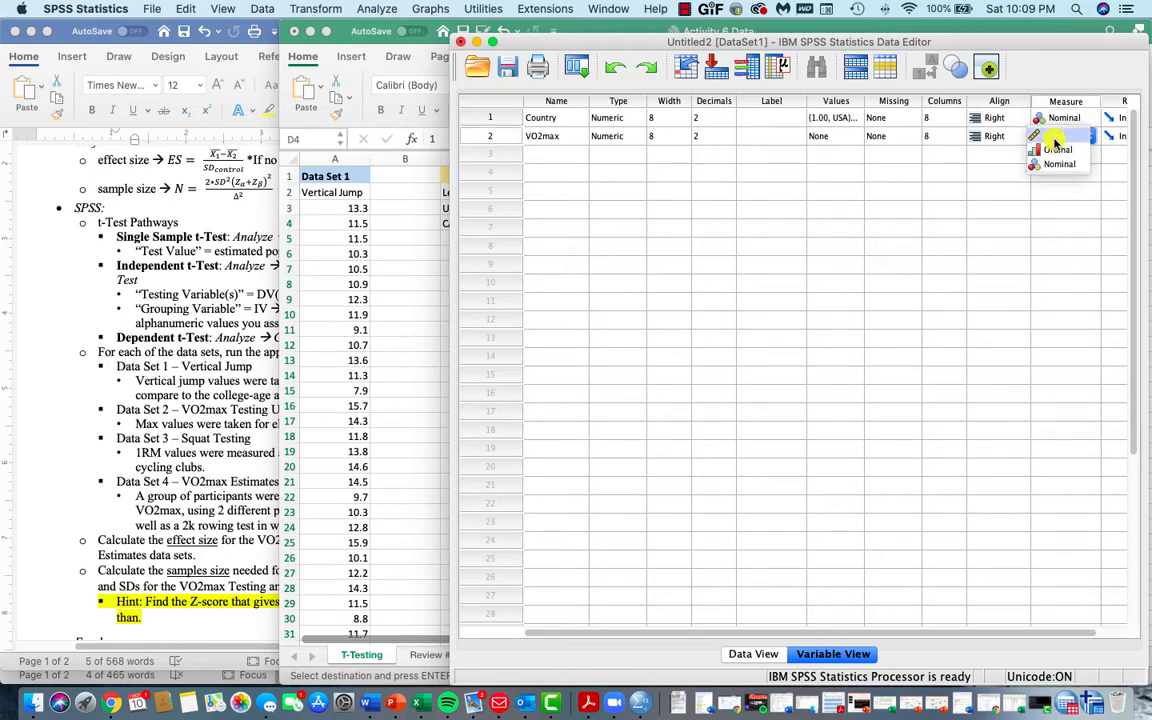
left_click(1054, 139)
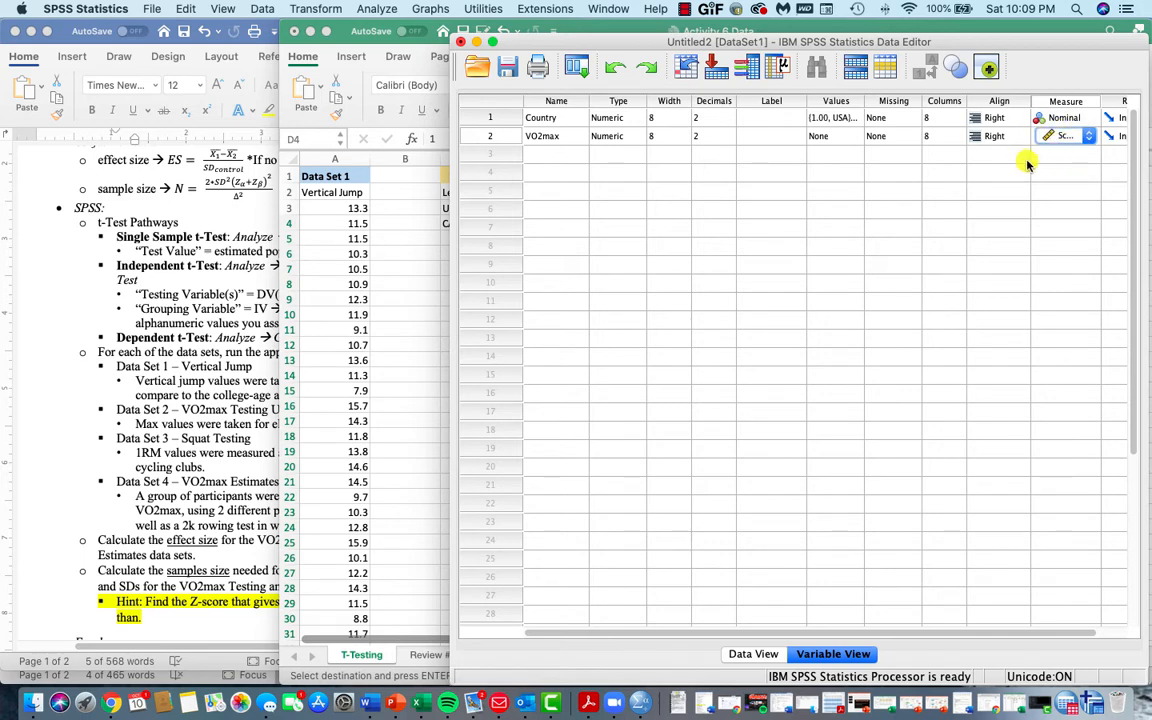
- From the data values view, set up an Independent-Samples T Test with VO2max as test variable and Country as grouping variable
left_click(768, 655)
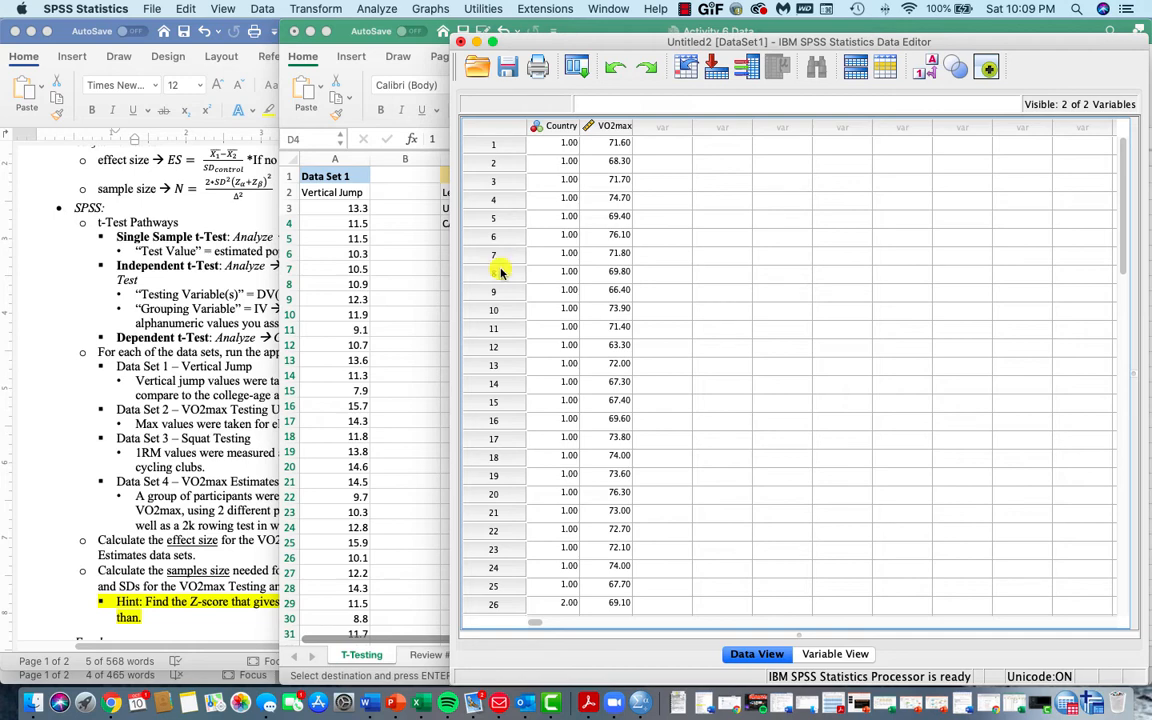
left_click(388, 12)
mouse_move(400, 89)
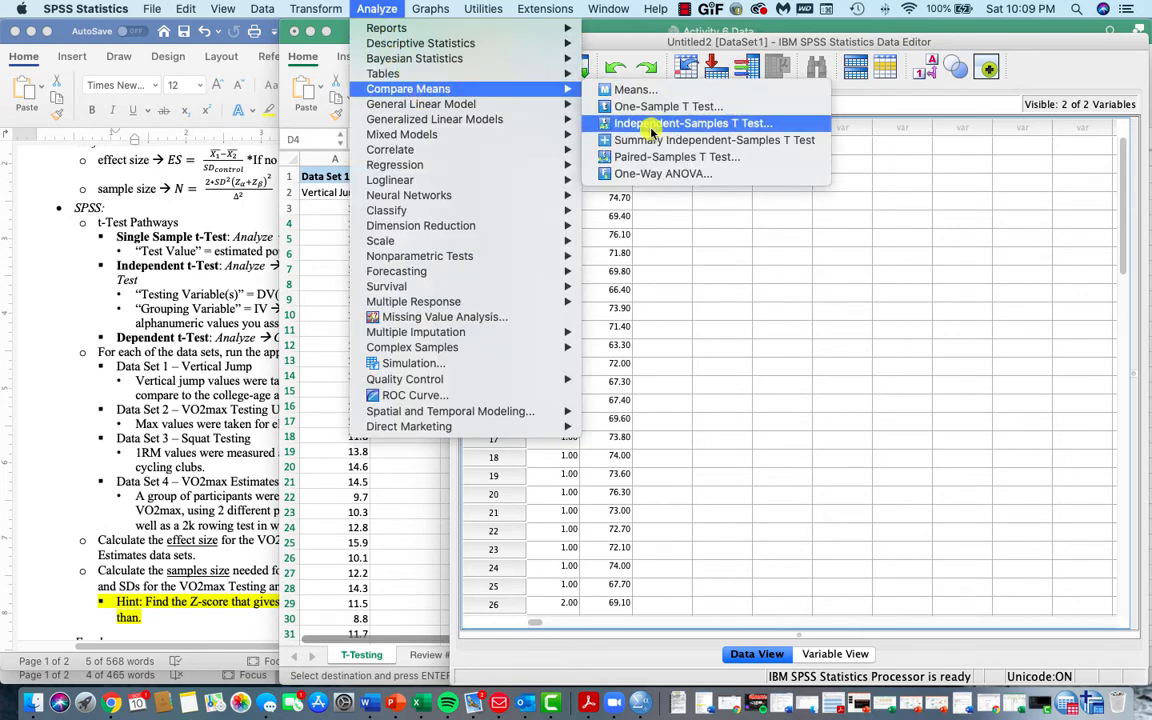
left_click(709, 125)
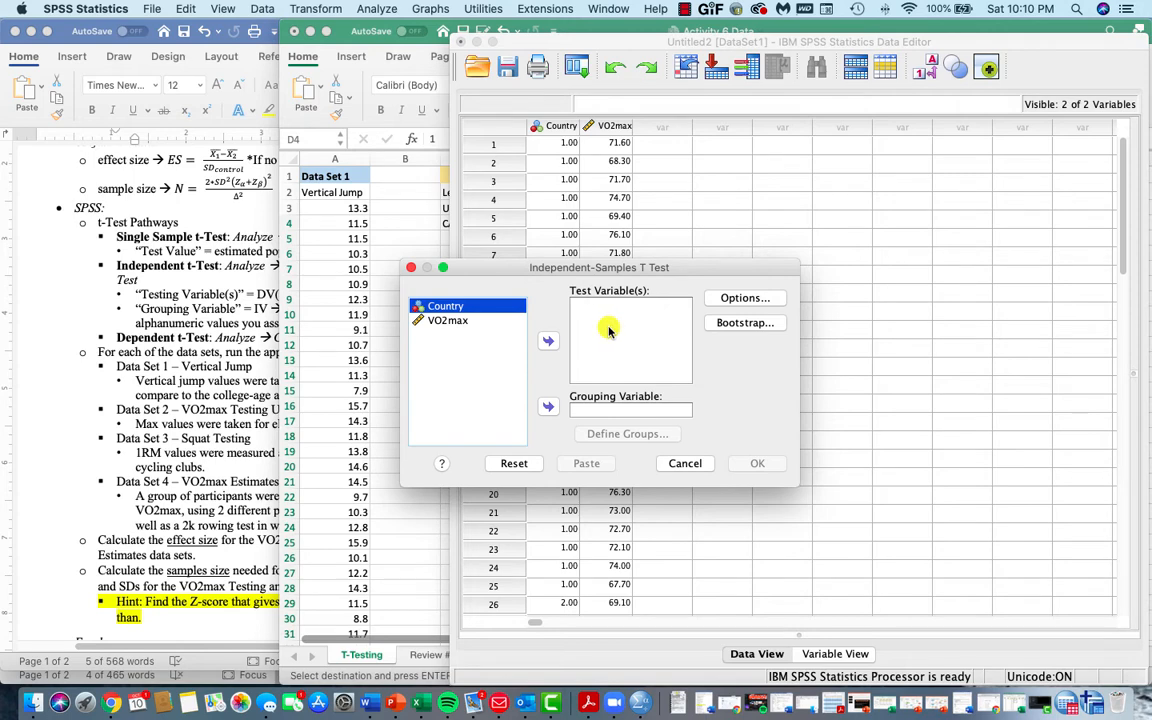
left_click(448, 322)
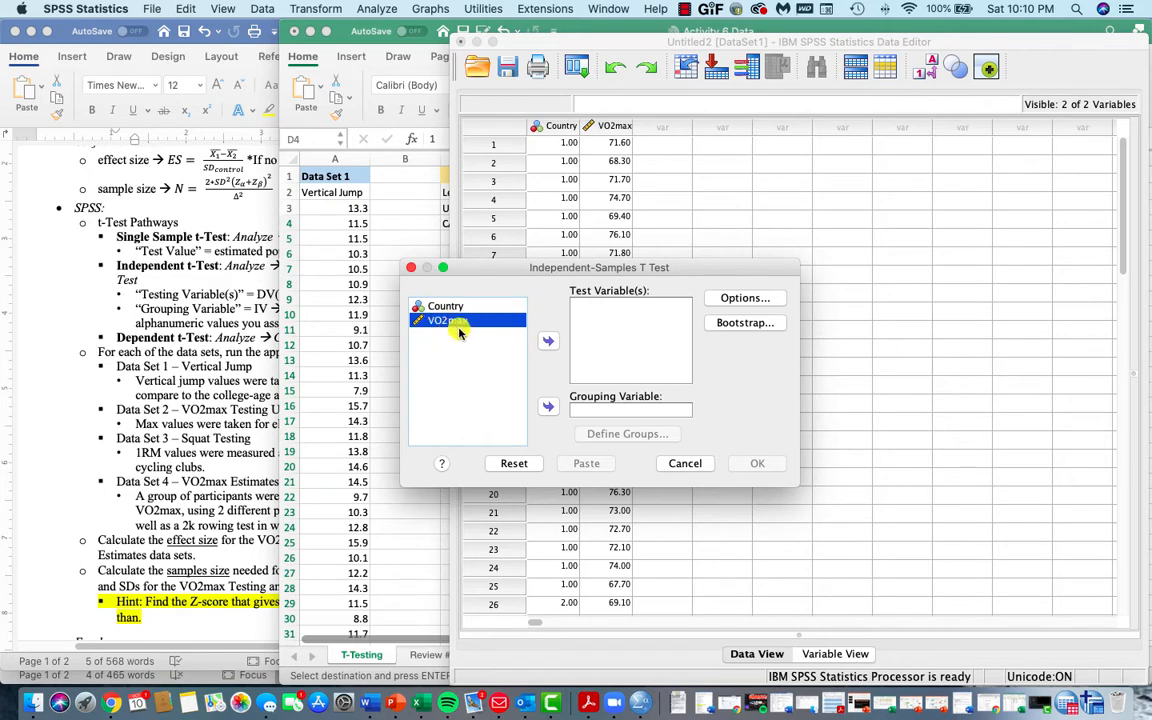
left_click(548, 341)
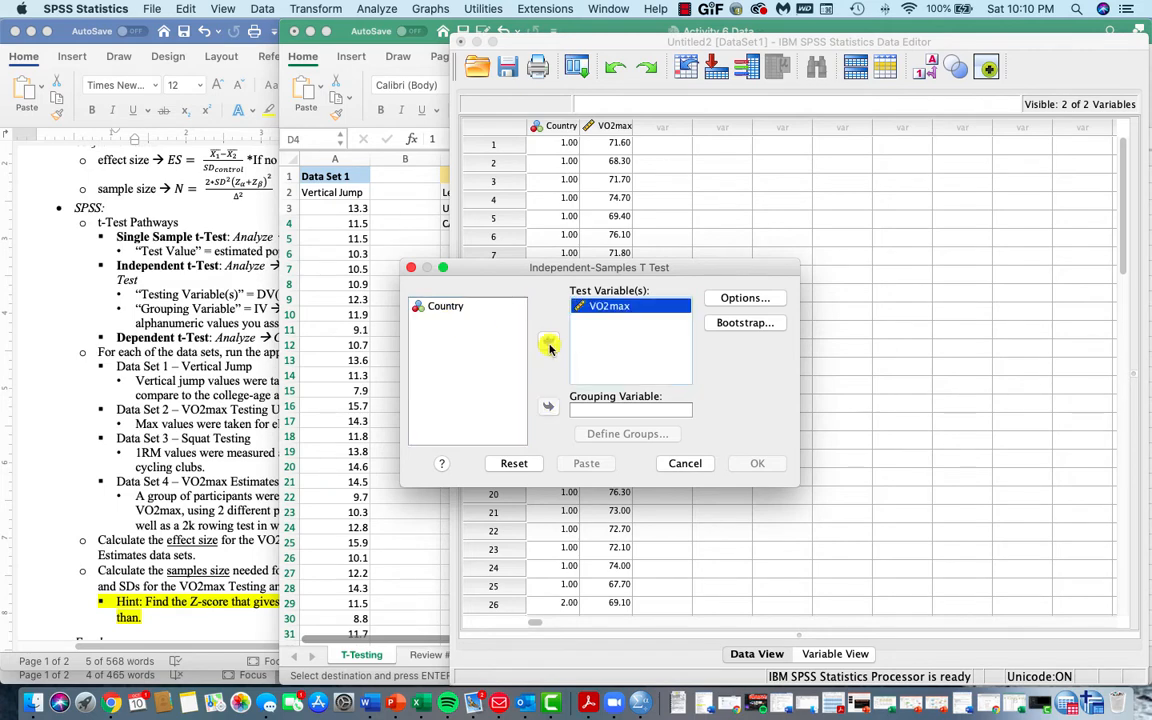
left_click(466, 310)
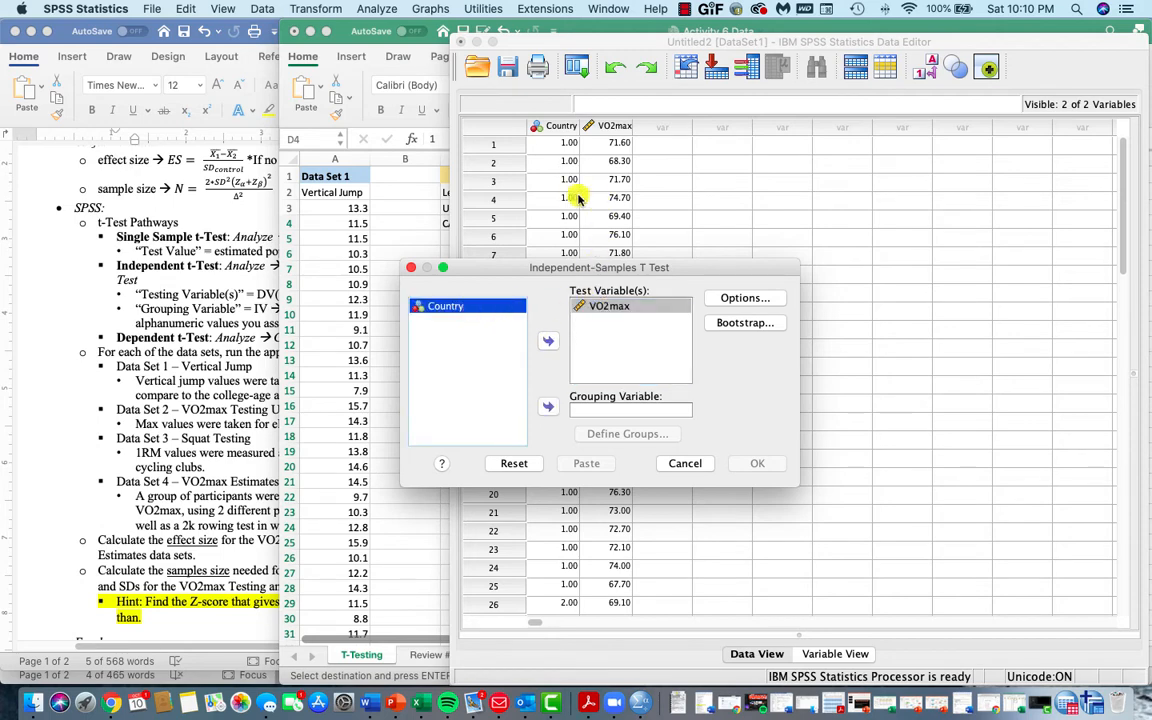
left_click(548, 406)
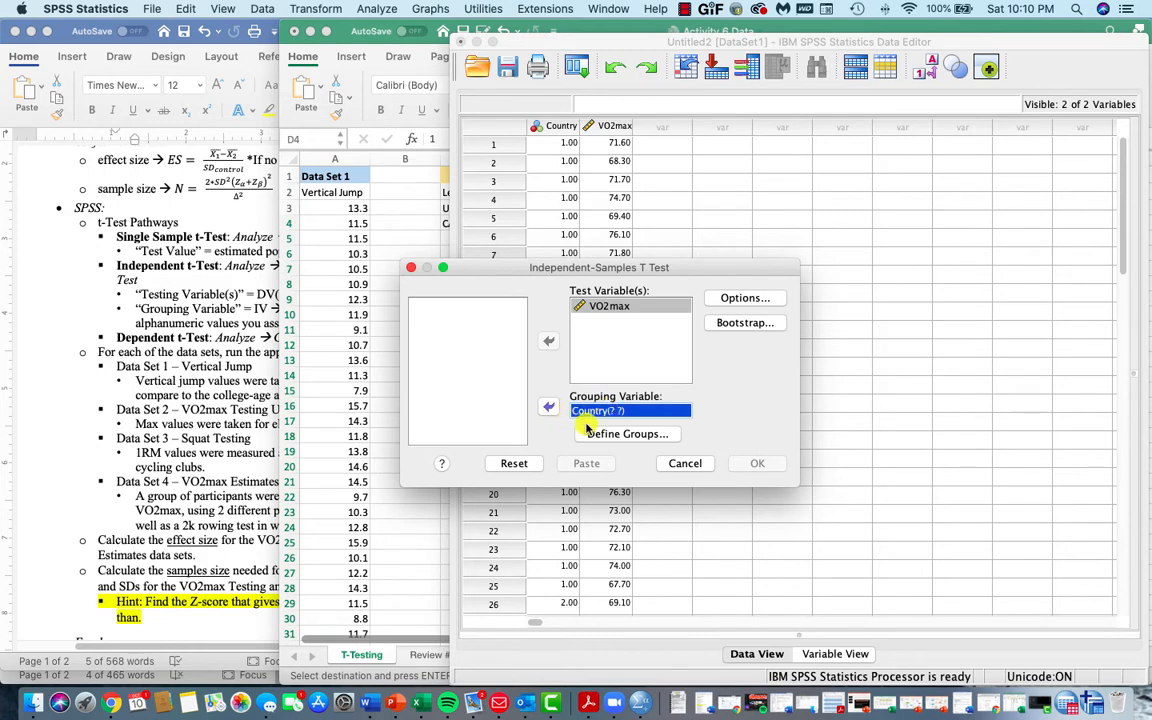
- Define the Country groups for the t-test with specified values 1 for Group 1 and 2 for Group 2
left_click(636, 436)
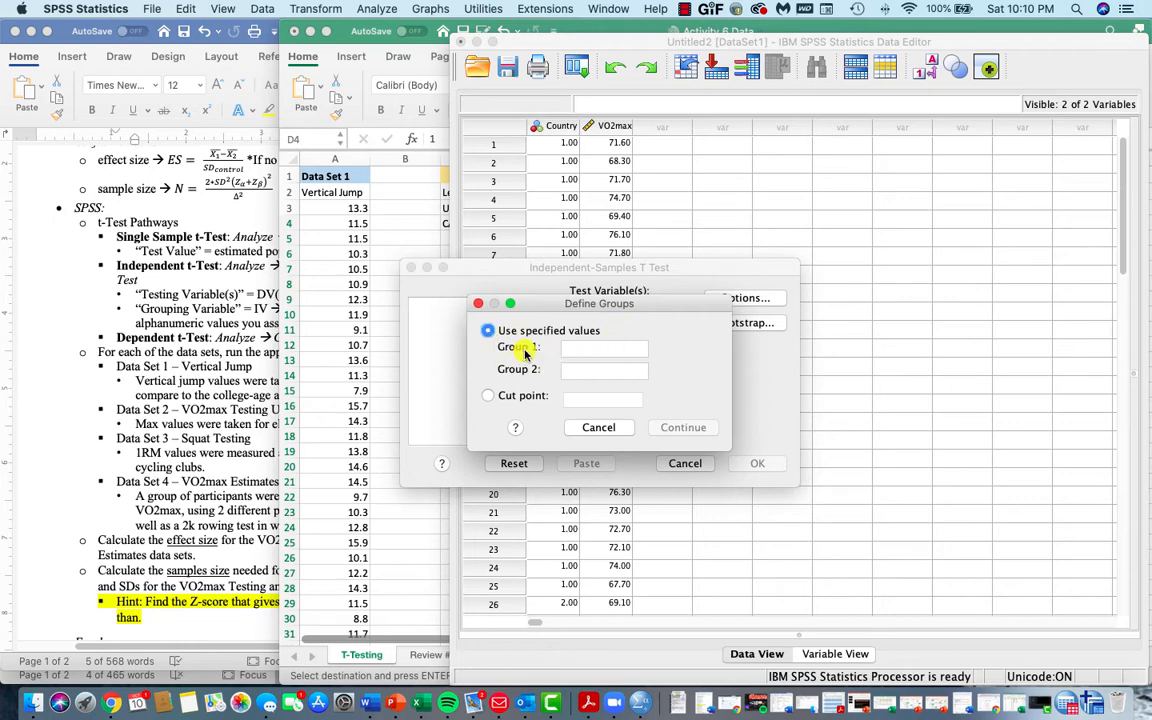
left_click(575, 350)
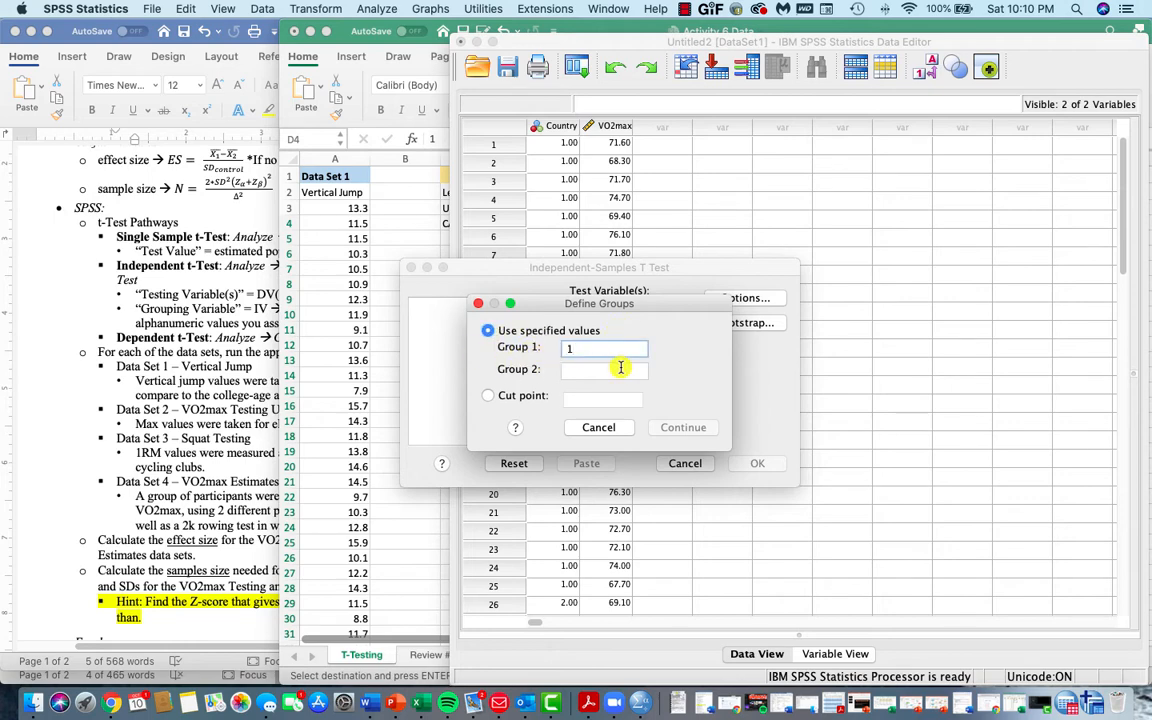
left_click(567, 371)
type("2")
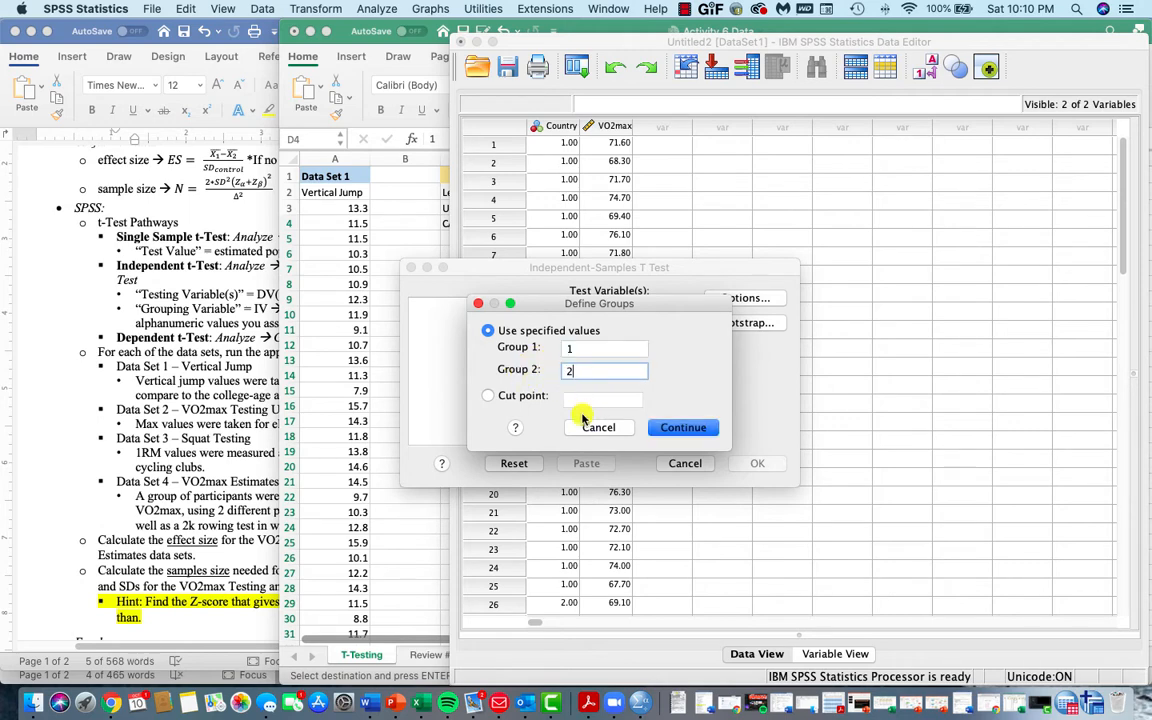
left_click(676, 428)
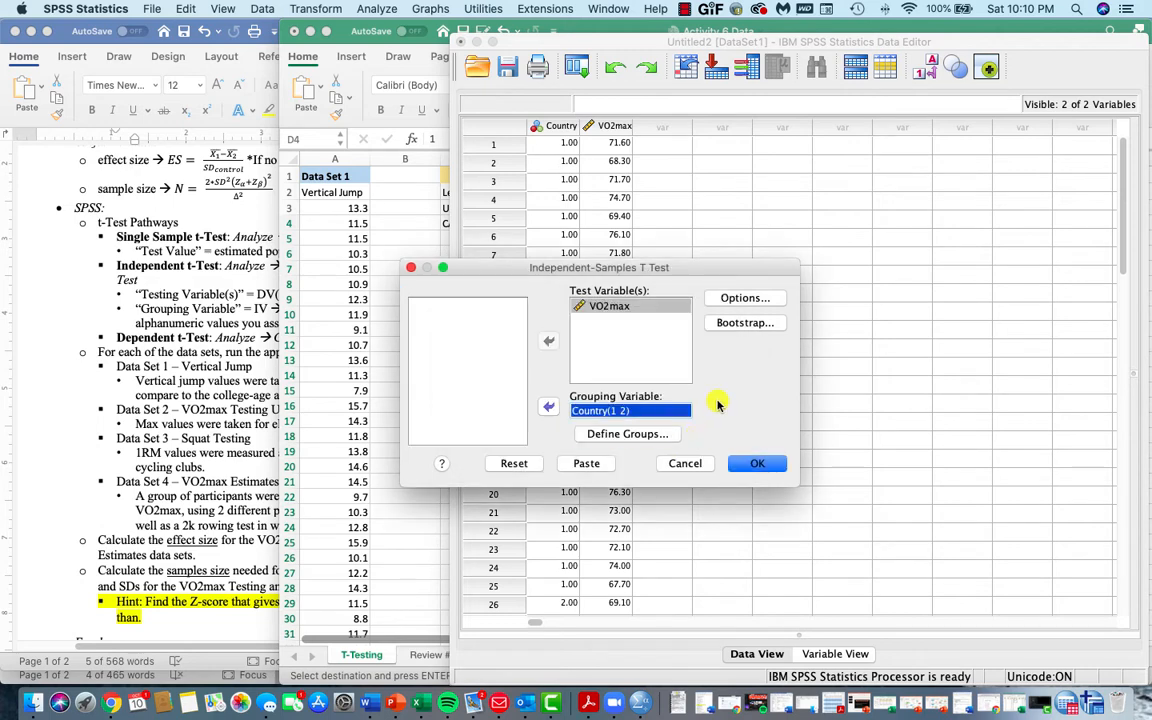
- Keep the 95% confidence interval in the test options and run the independent-samples t-test
left_click(745, 298)
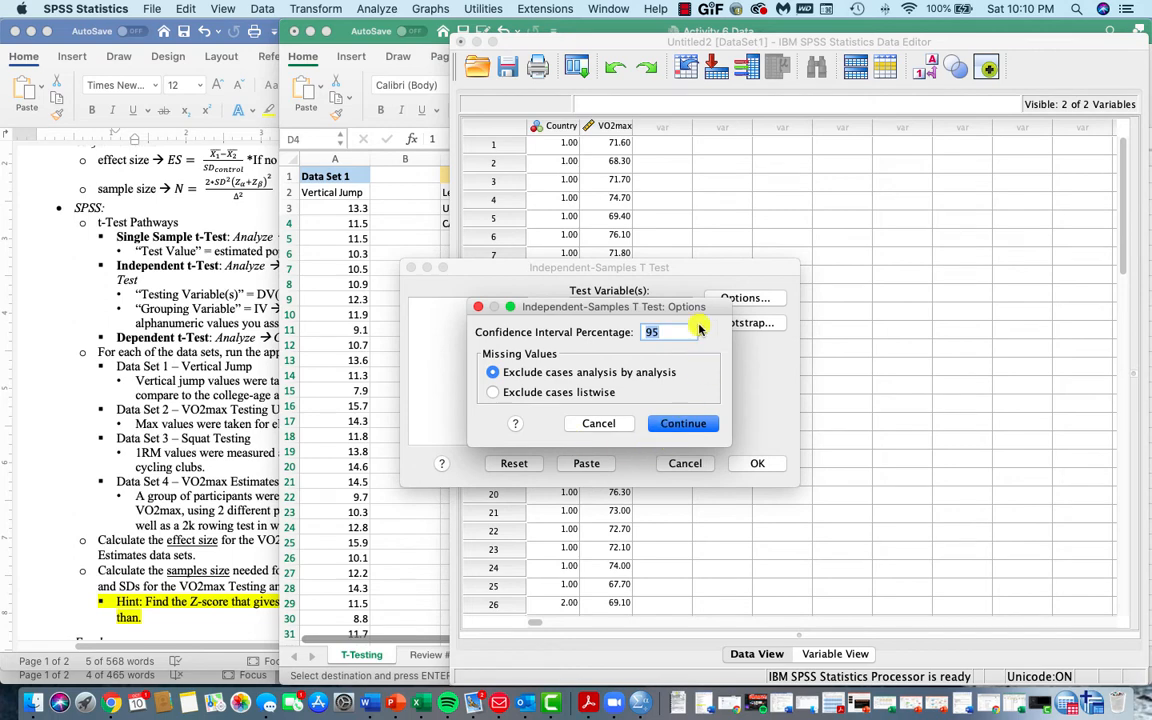
left_click(688, 430)
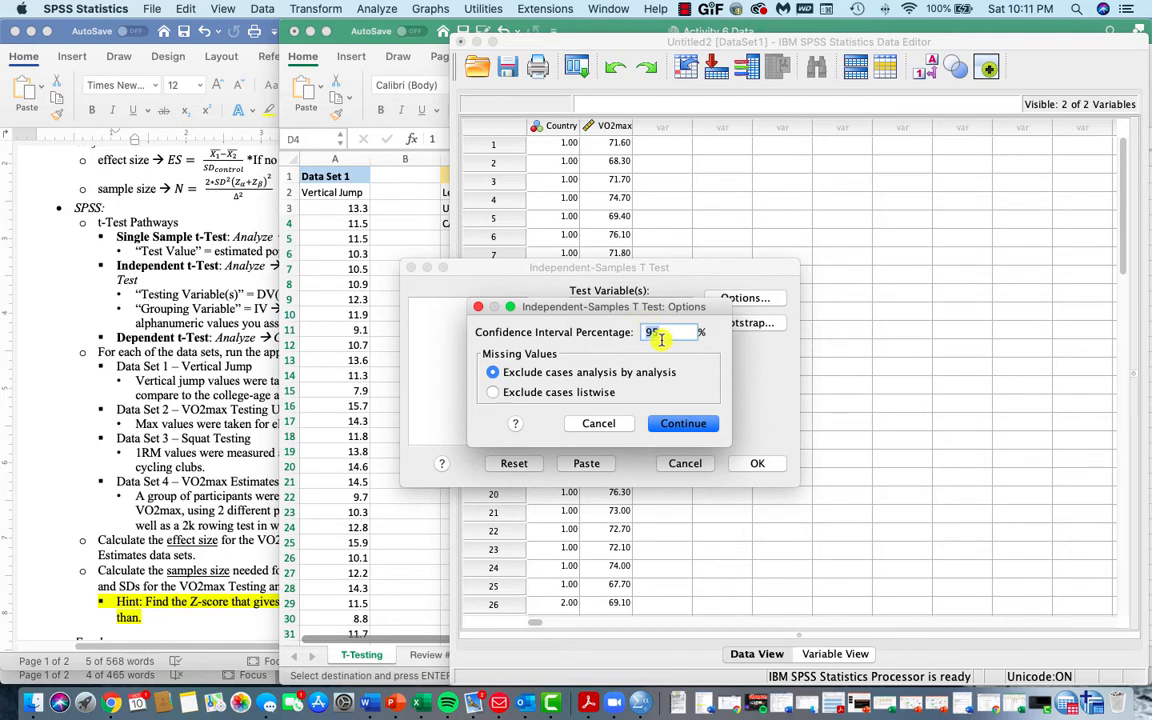
left_click(683, 425)
left_click(755, 464)
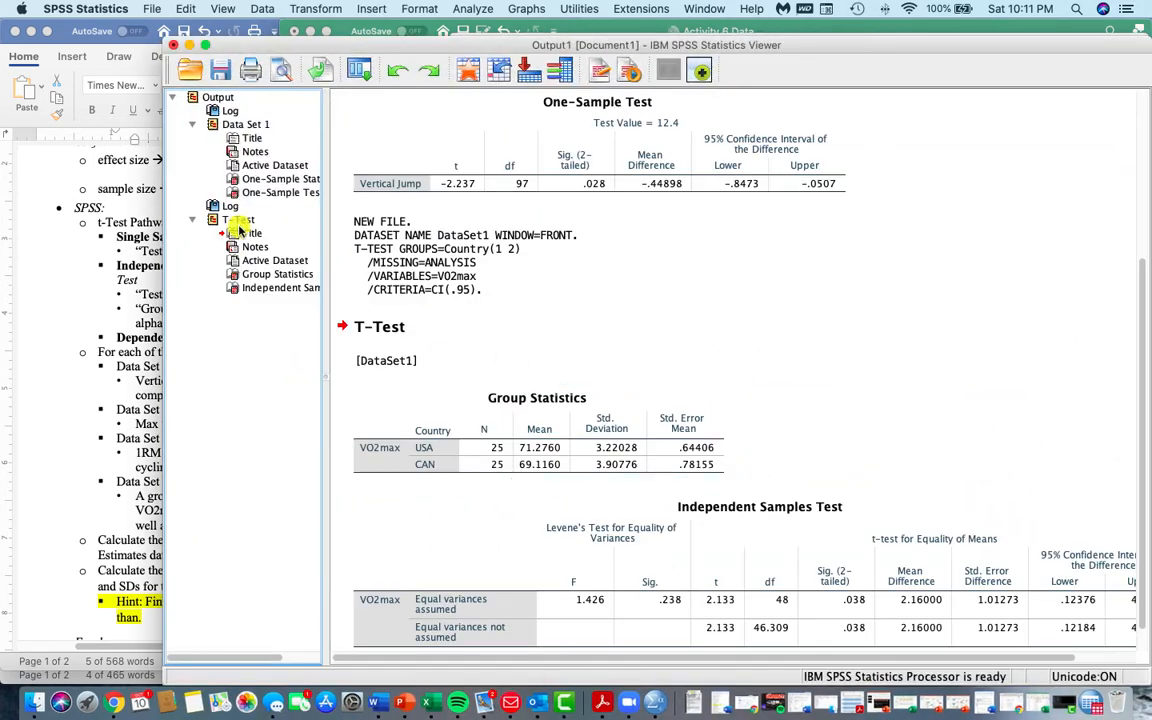
- Rename the new T-Test heading in the output outline as Data Set 2
left_click(237, 220)
left_click(237, 220)
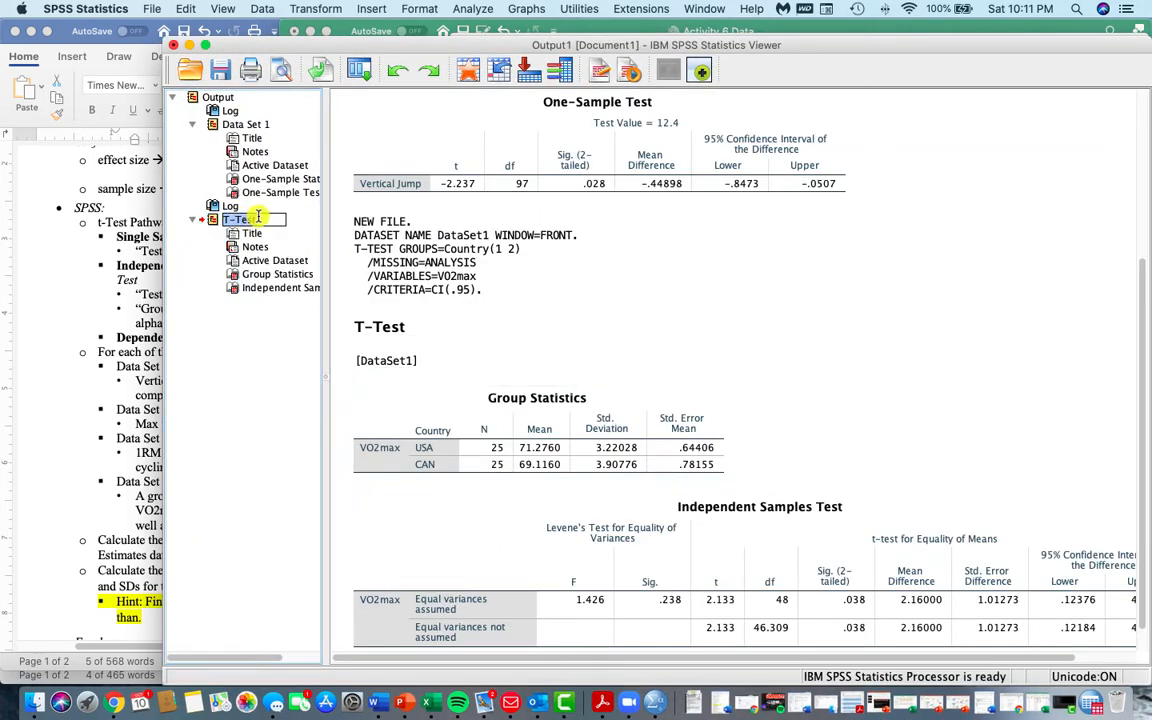
type("Data Set 2")
key("Return")
- Examine the Group Statistics and Independent Samples Test tables, including Levene's test and the full confidence interval columns
scroll(664, 346, "down", 2)
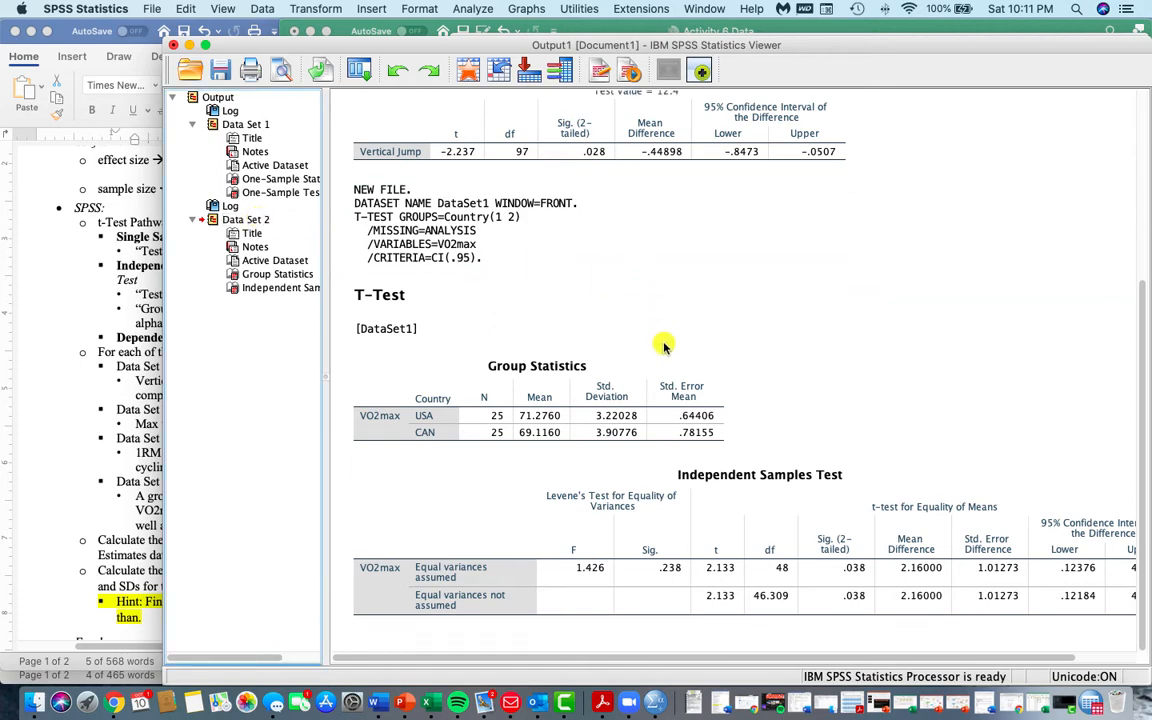
left_click(604, 360)
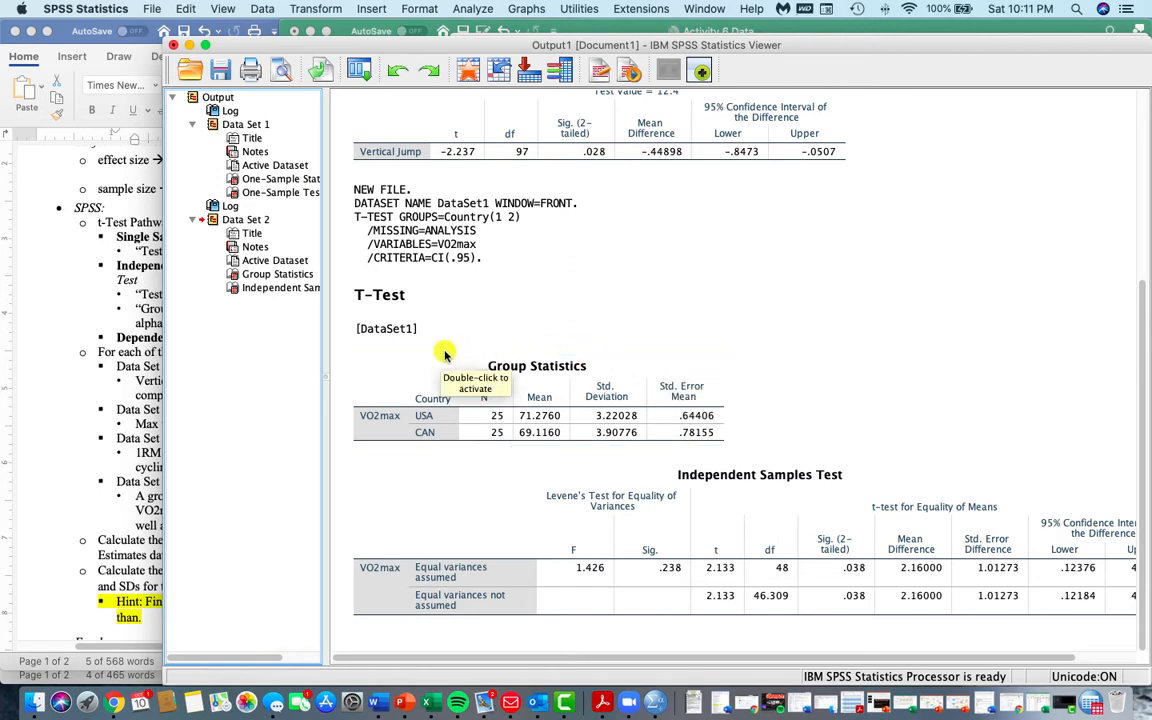
left_click(400, 478)
left_click(773, 393)
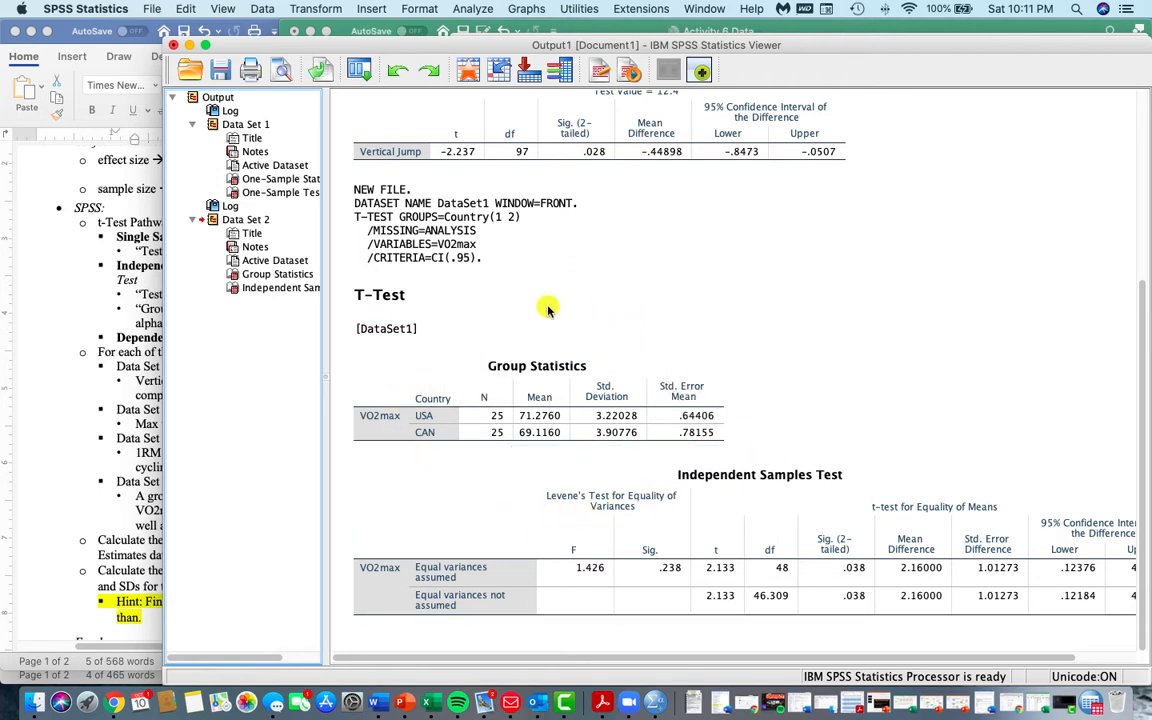
left_click(384, 372)
left_click(517, 470)
left_click(630, 395)
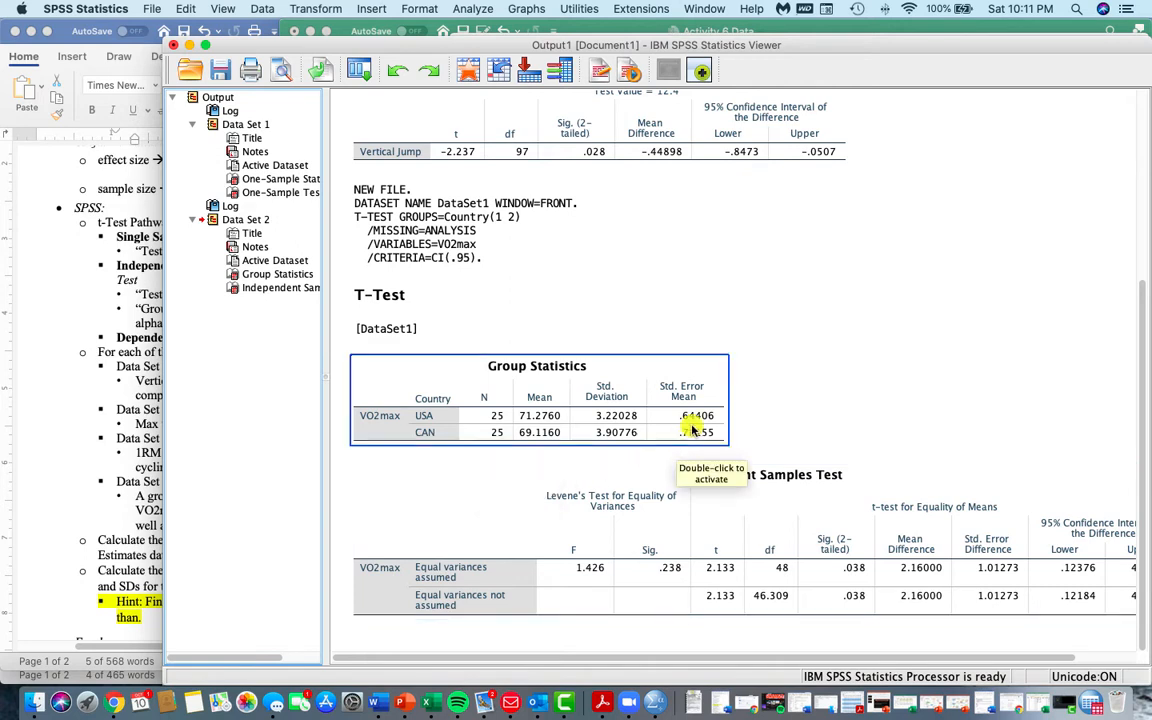
left_click(514, 275)
left_click(384, 378)
left_click(557, 460)
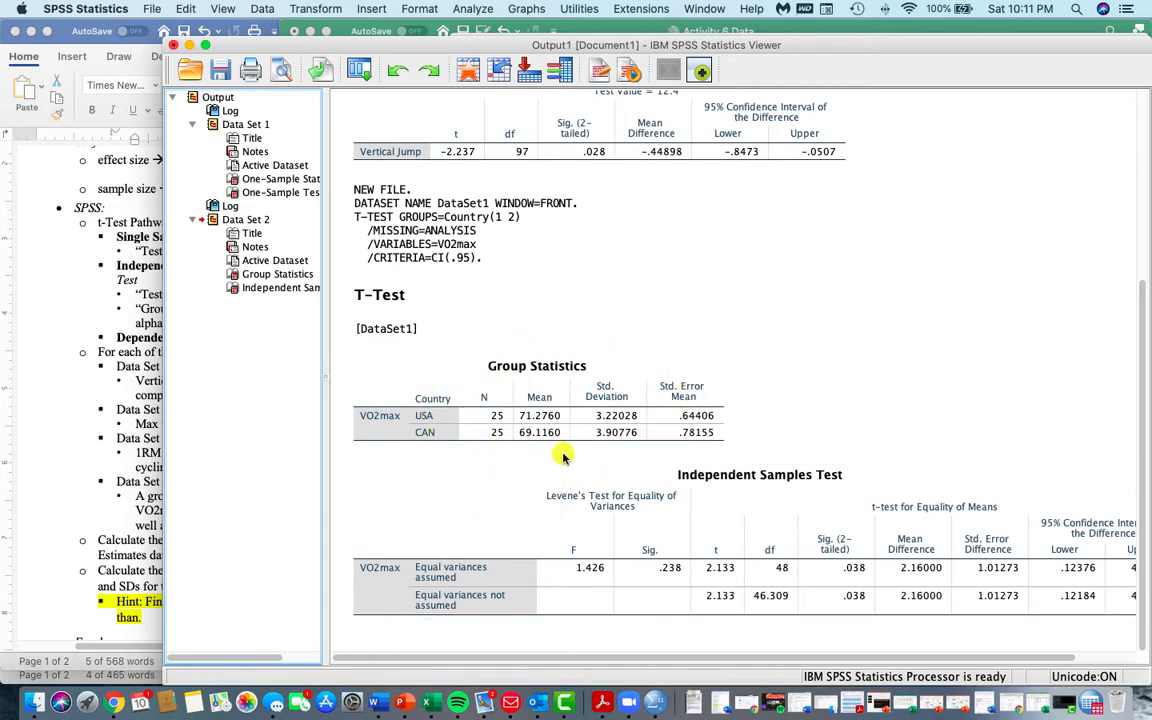
left_click(497, 428)
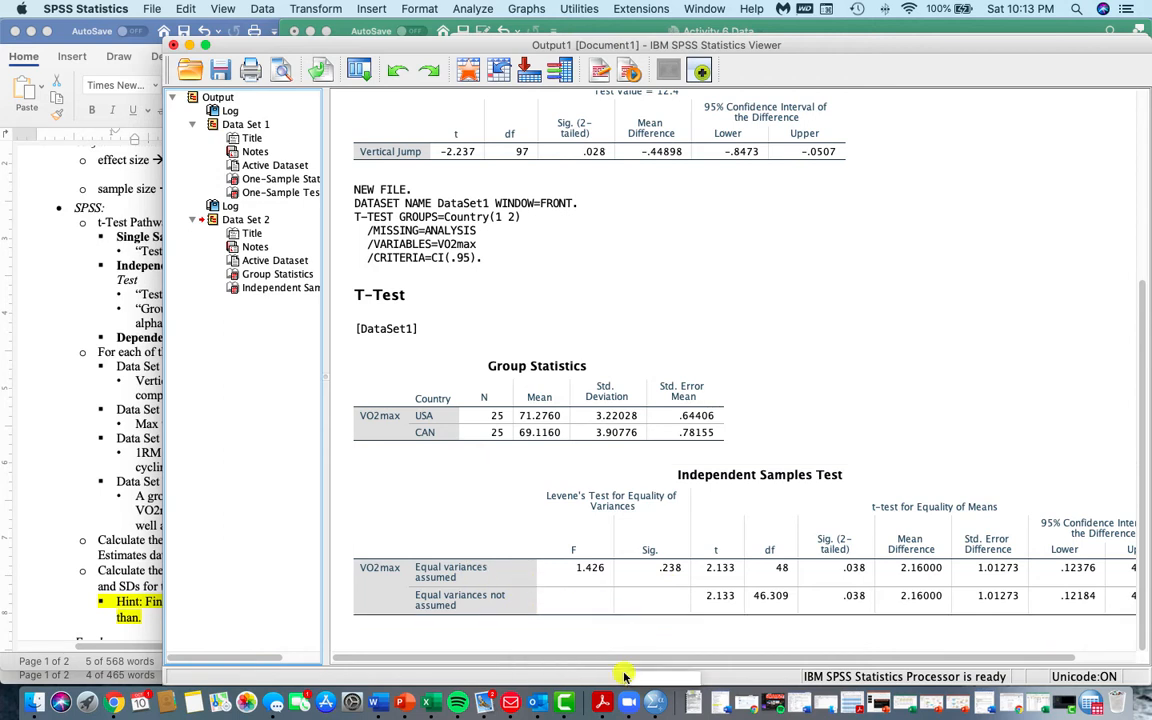
left_click_drag(637, 659, 728, 635)
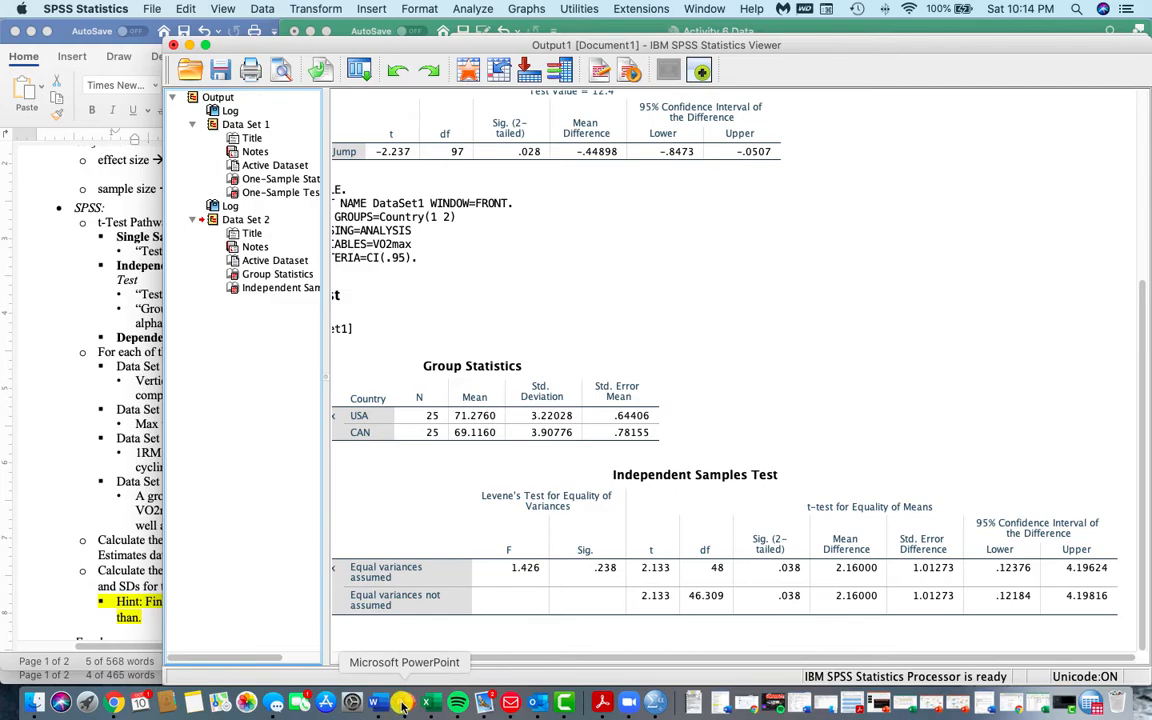
- Switch to the Word answer sheet, review question 1b on homogeneity of variance p-values, and return to the SPSS output
key("ctrl+Up")
left_click(111, 250)
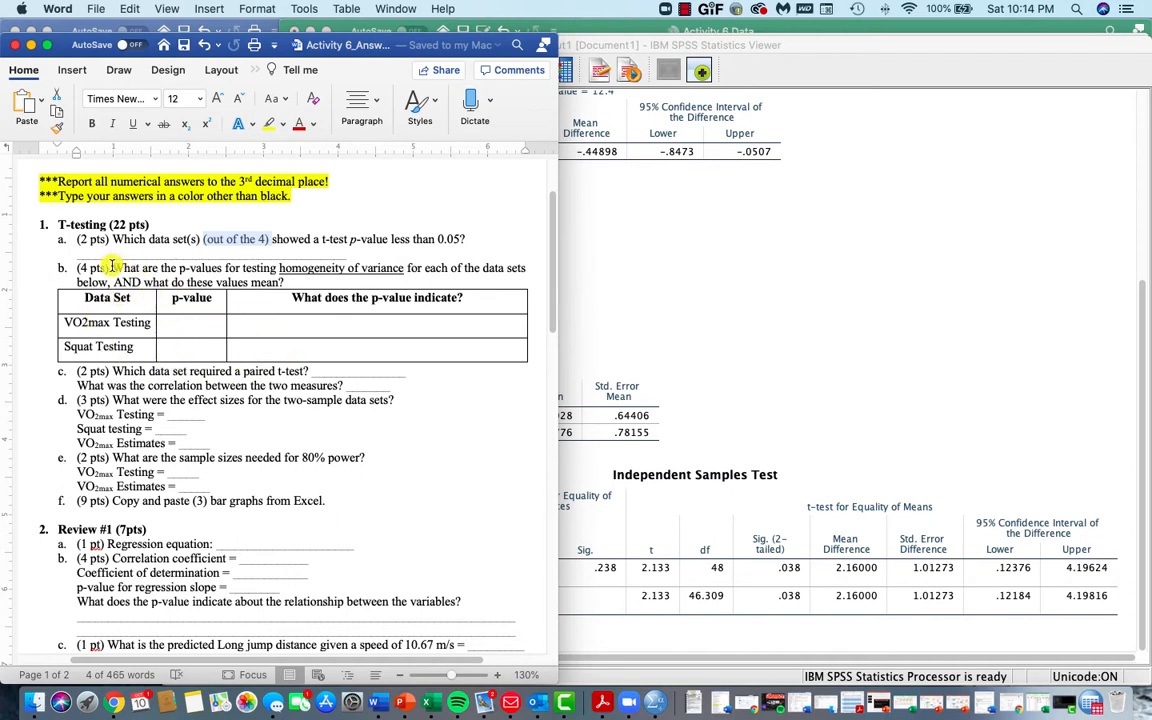
left_click_drag(111, 267, 372, 272)
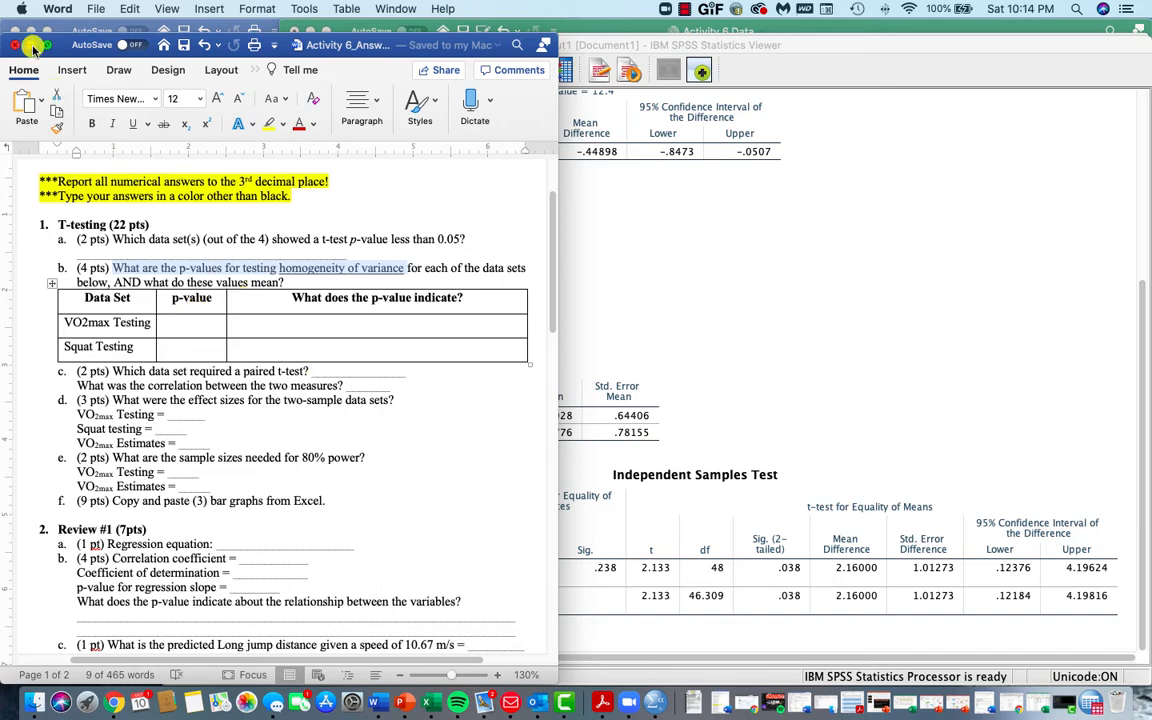
left_click(672, 240)
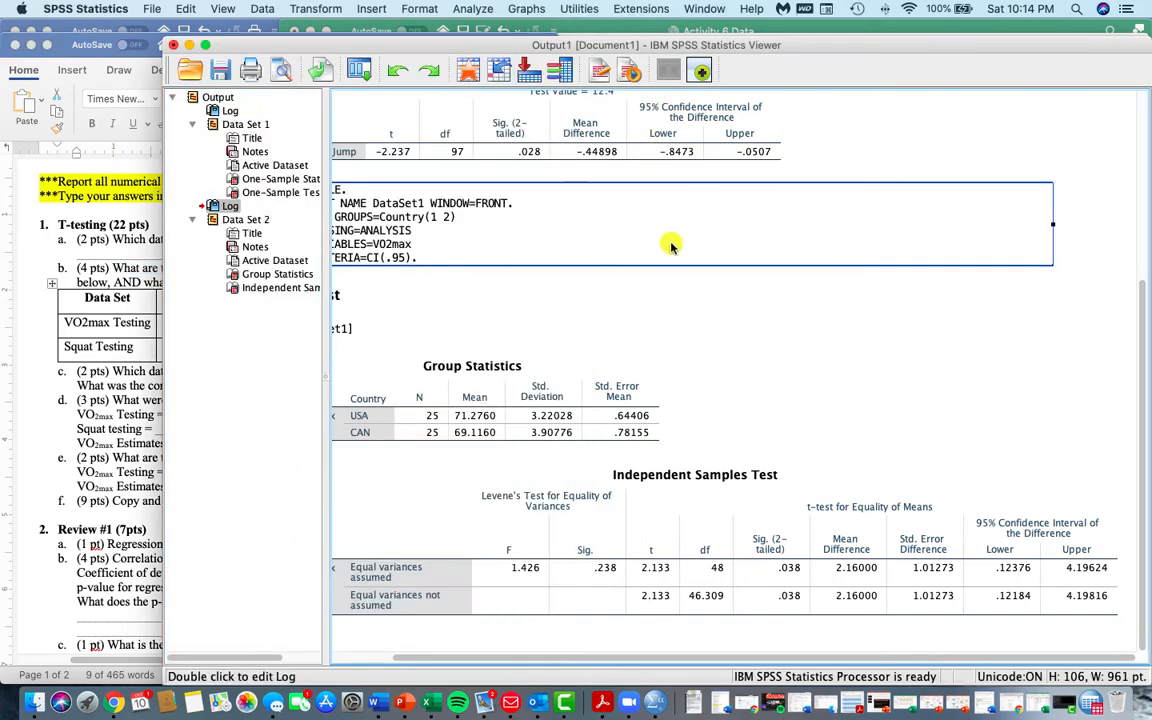
- Bring up the SPSS data editor holding the Country and VO2max variables and minimize it
left_click(512, 398)
left_click(638, 470)
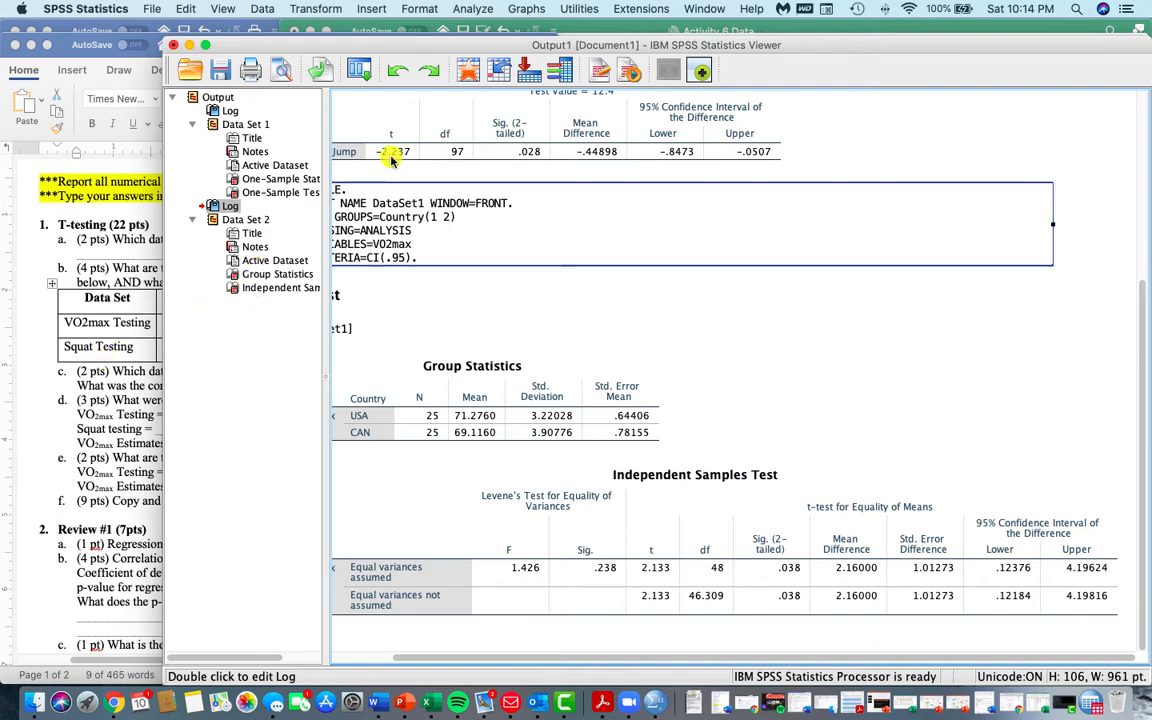
key("ctrl+Up")
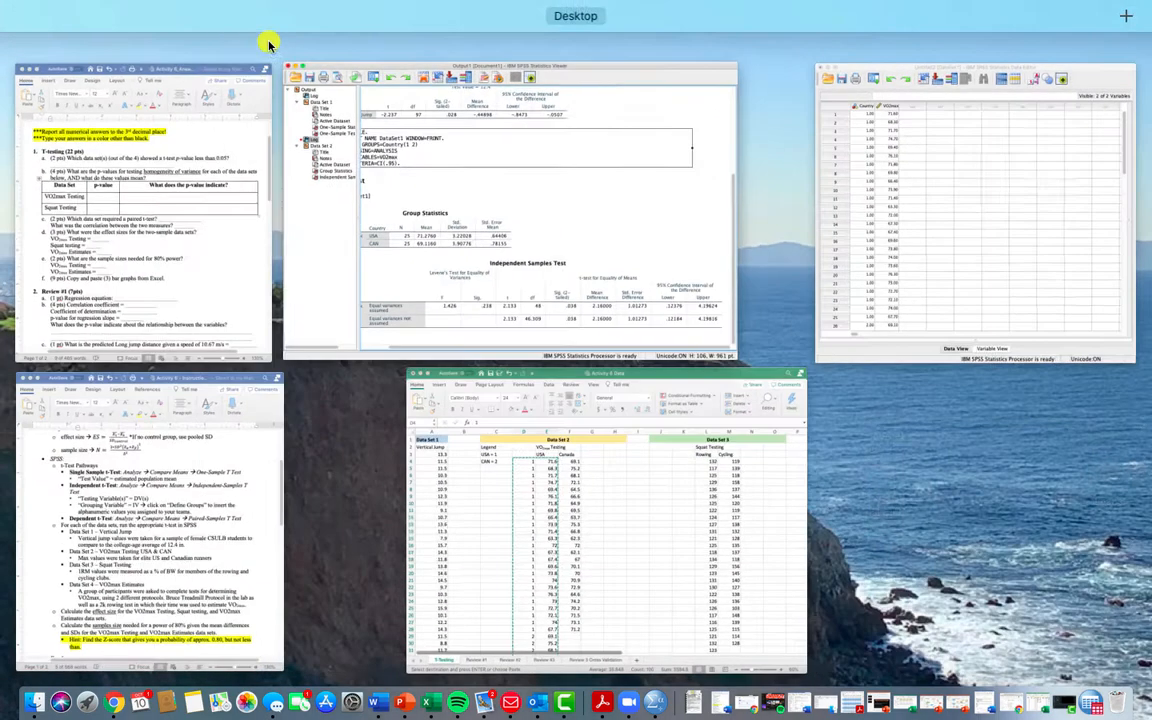
left_click(913, 149)
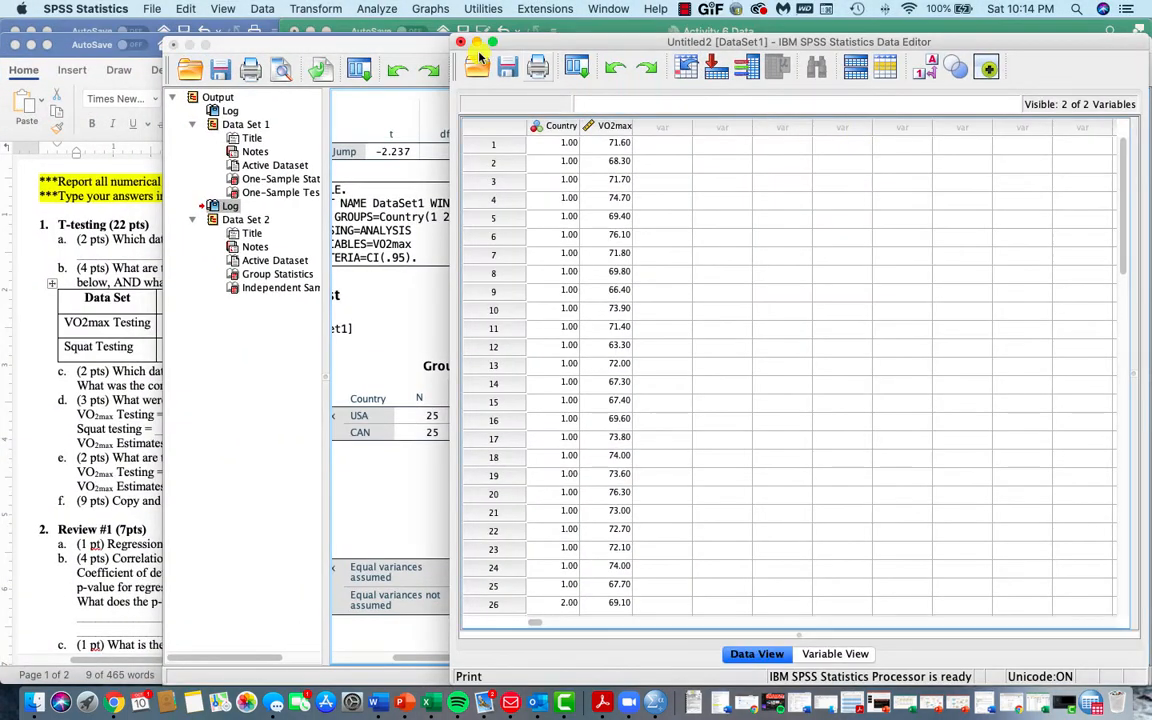
left_click(476, 42)
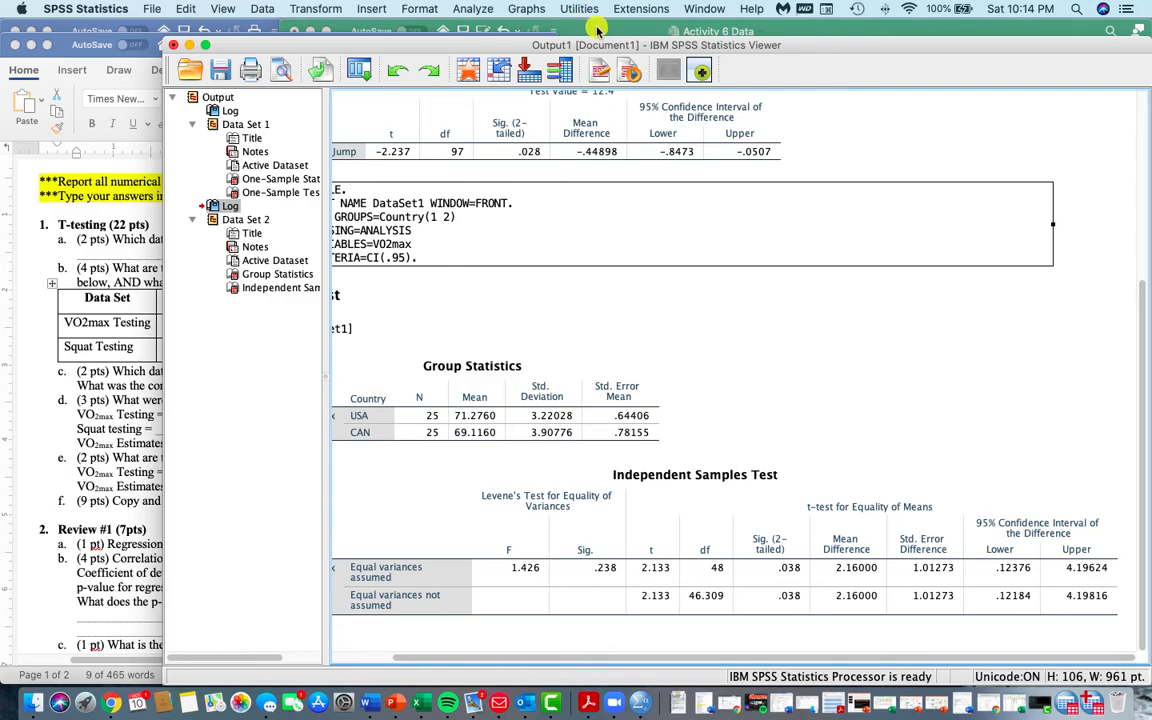
- Review the Data Set 3 squat testing description in the Word instructions, then switch to the Excel workbook's Data Set 3 columns
key("ctrl+Up")
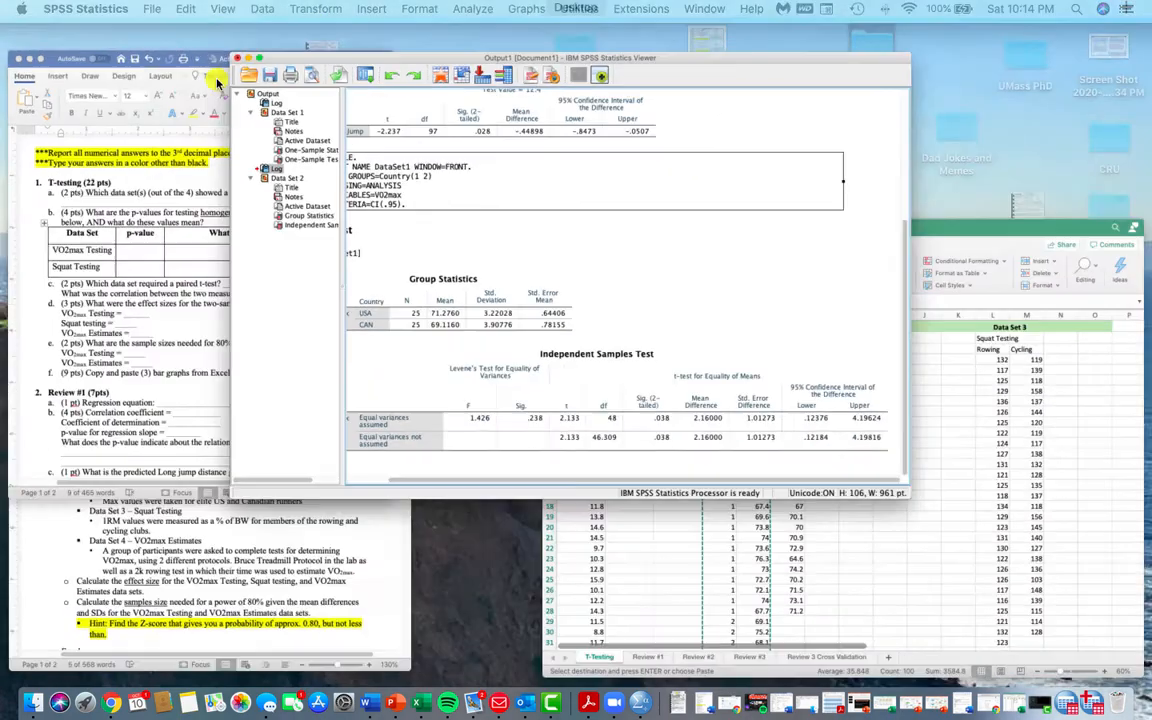
left_click(138, 575)
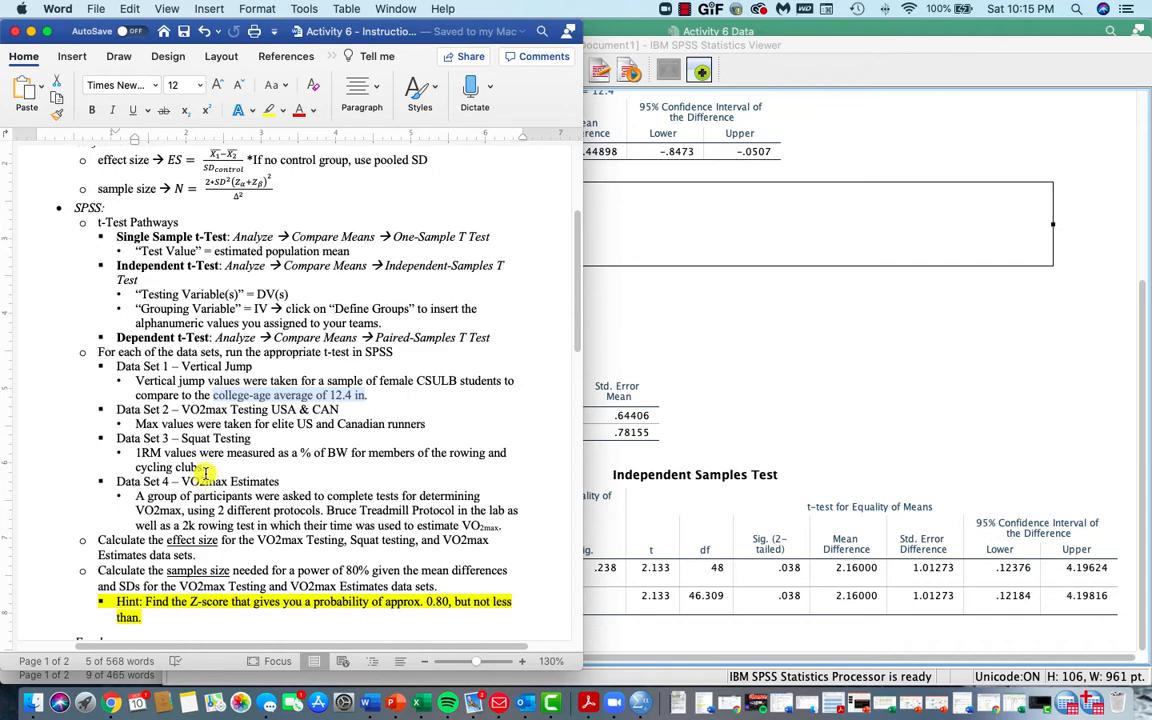
left_click(803, 33)
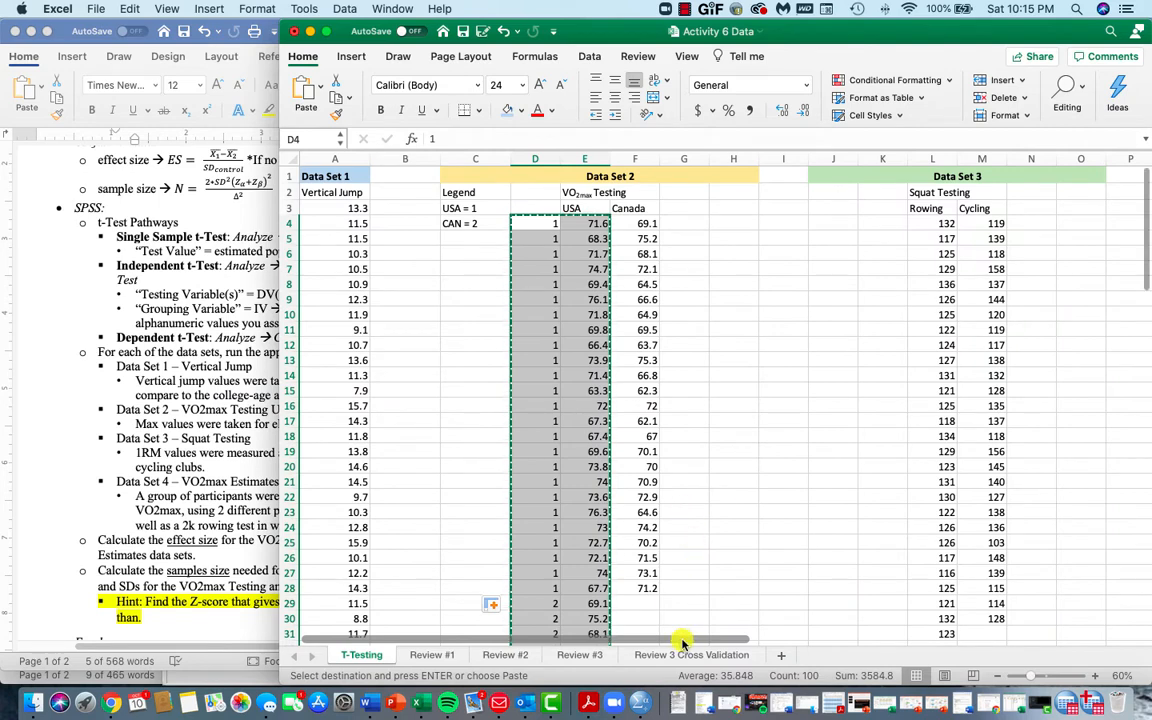
left_click_drag(712, 638, 870, 641)
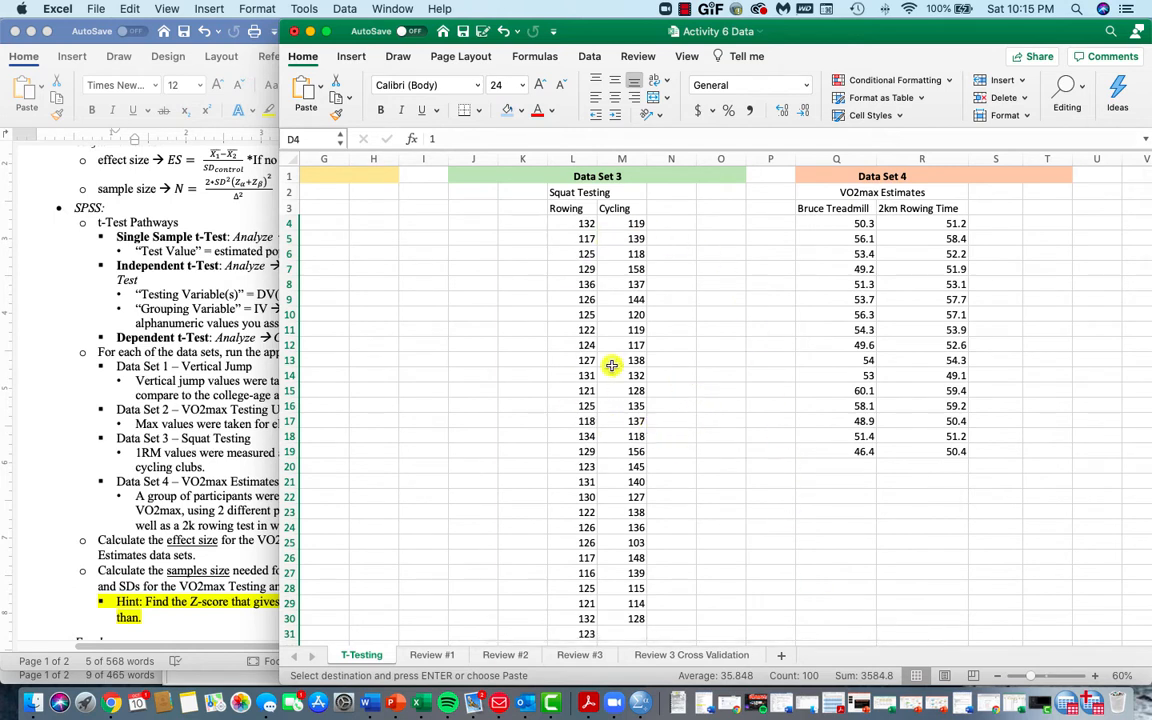
- Add a legend to Data Set 3 in J2:J4 with the entries Legend, Rowing = 1 and cycling = 2
left_click(462, 191)
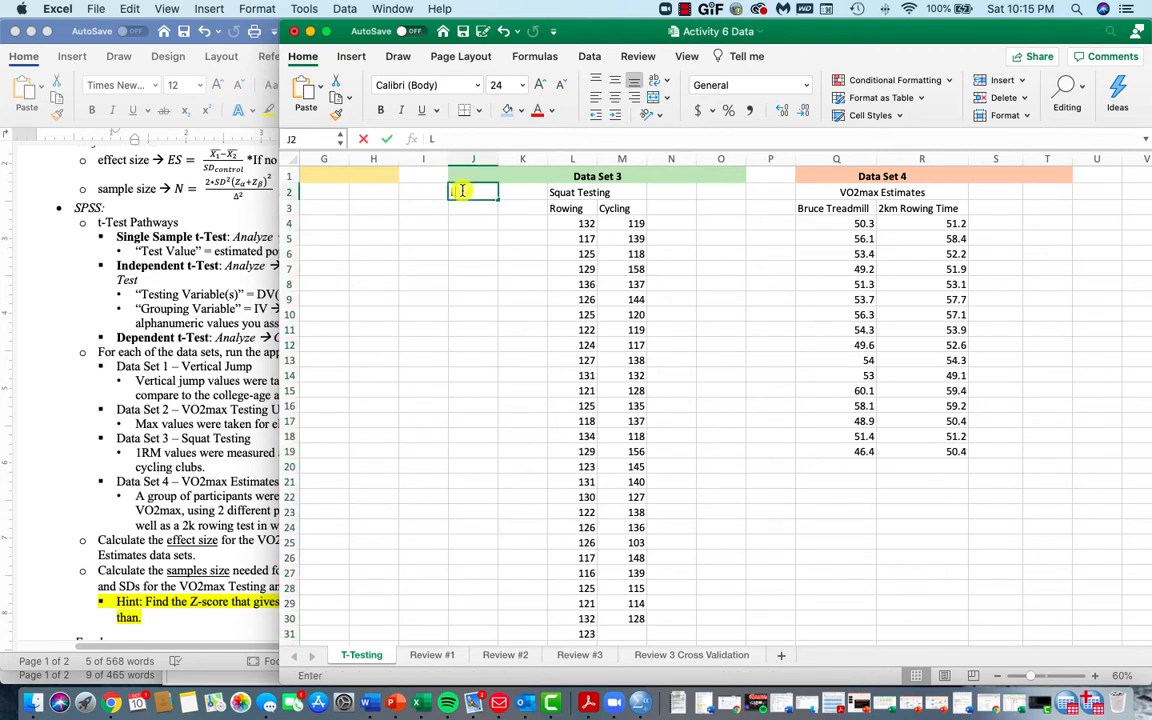
type("Legend")
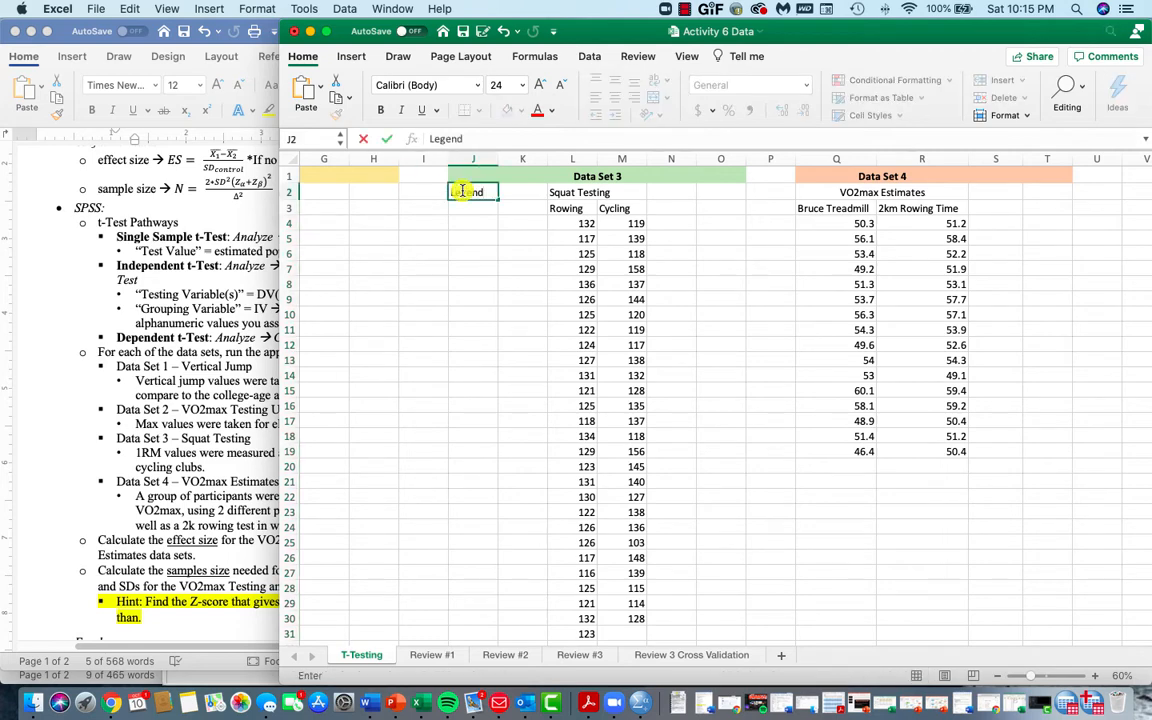
left_click(468, 212)
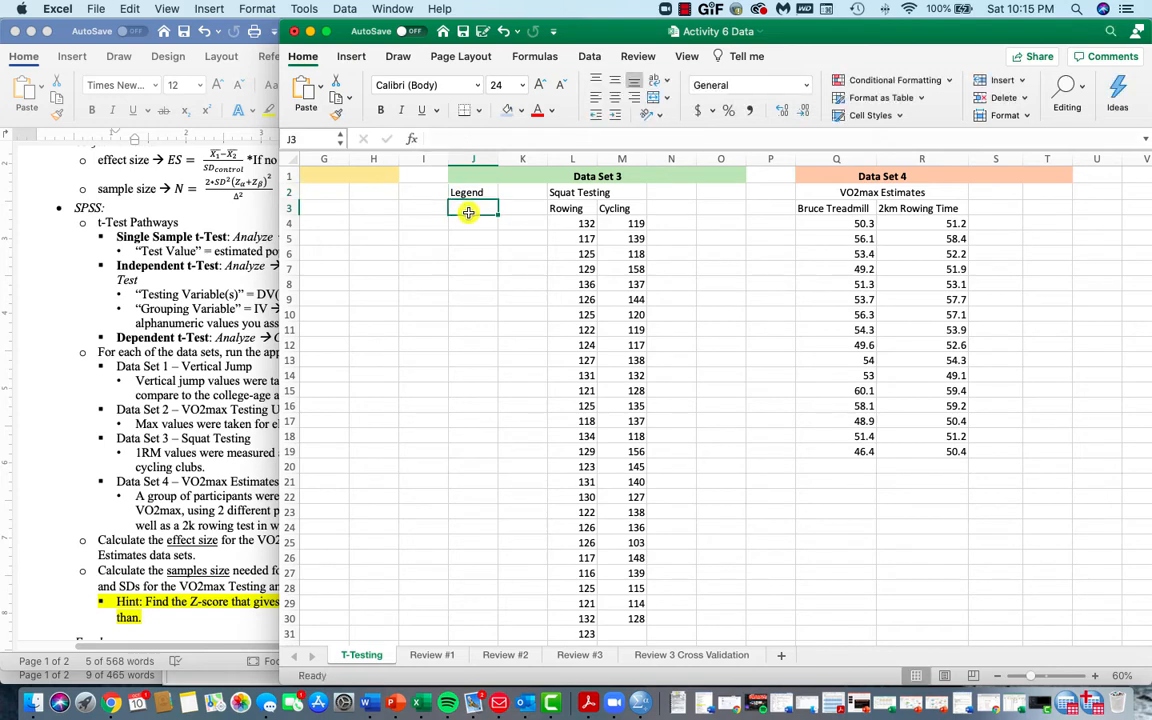
type("Rowing = 1")
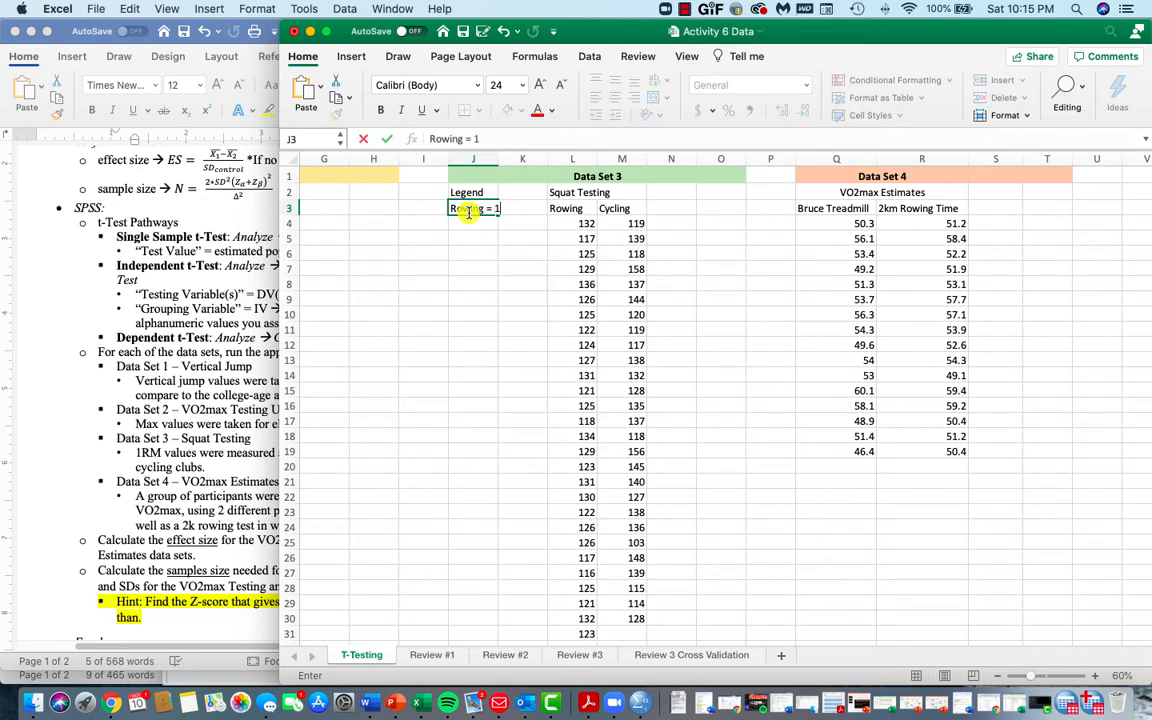
key("Return")
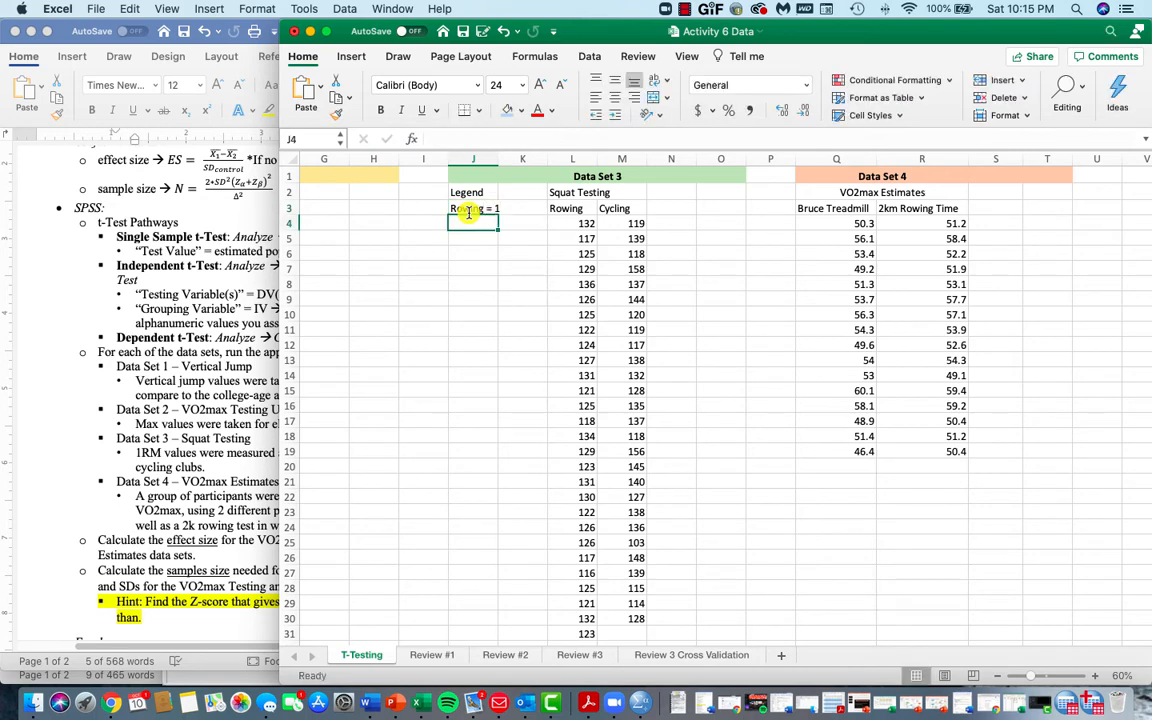
type("cycling = 2")
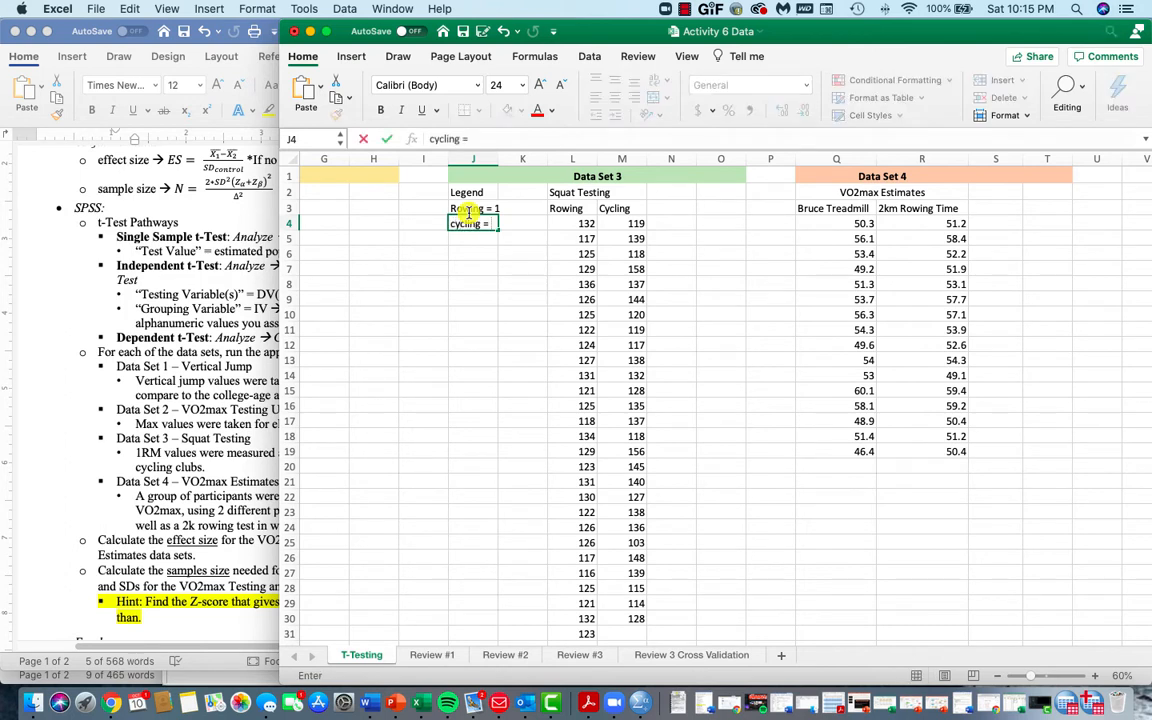
key("Return")
- Enter group code 1 in K4 and fill it down beside all the rowing values
left_click(538, 219)
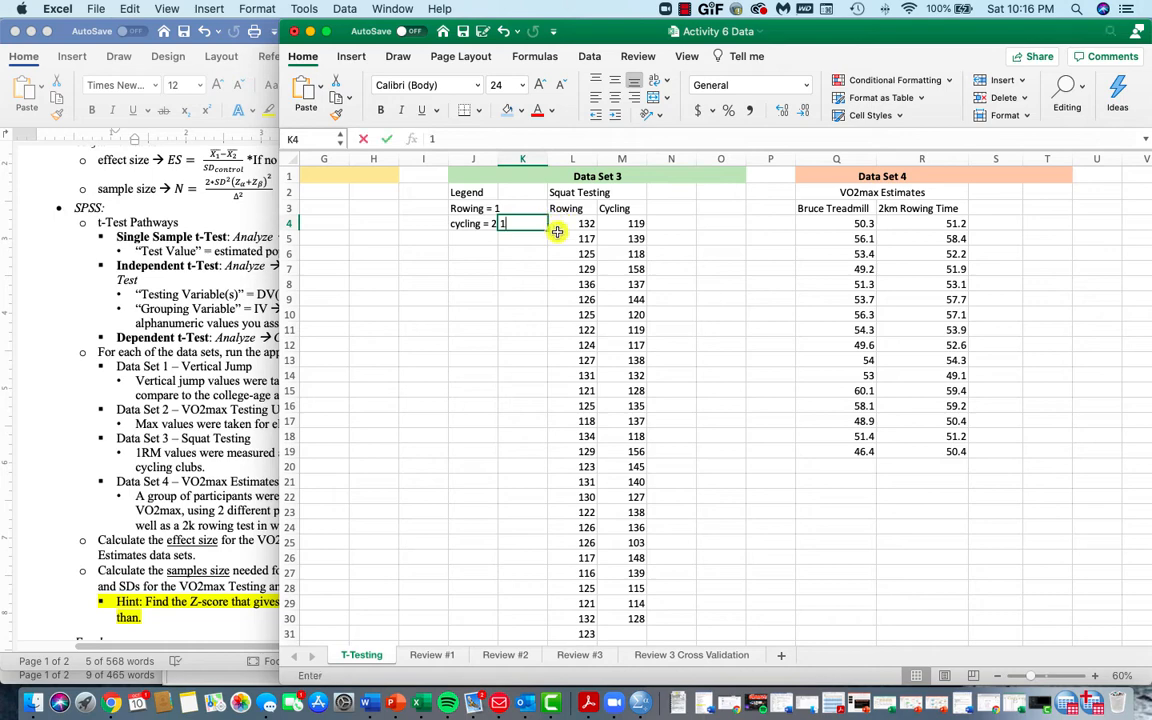
type("1")
double_click(548, 229)
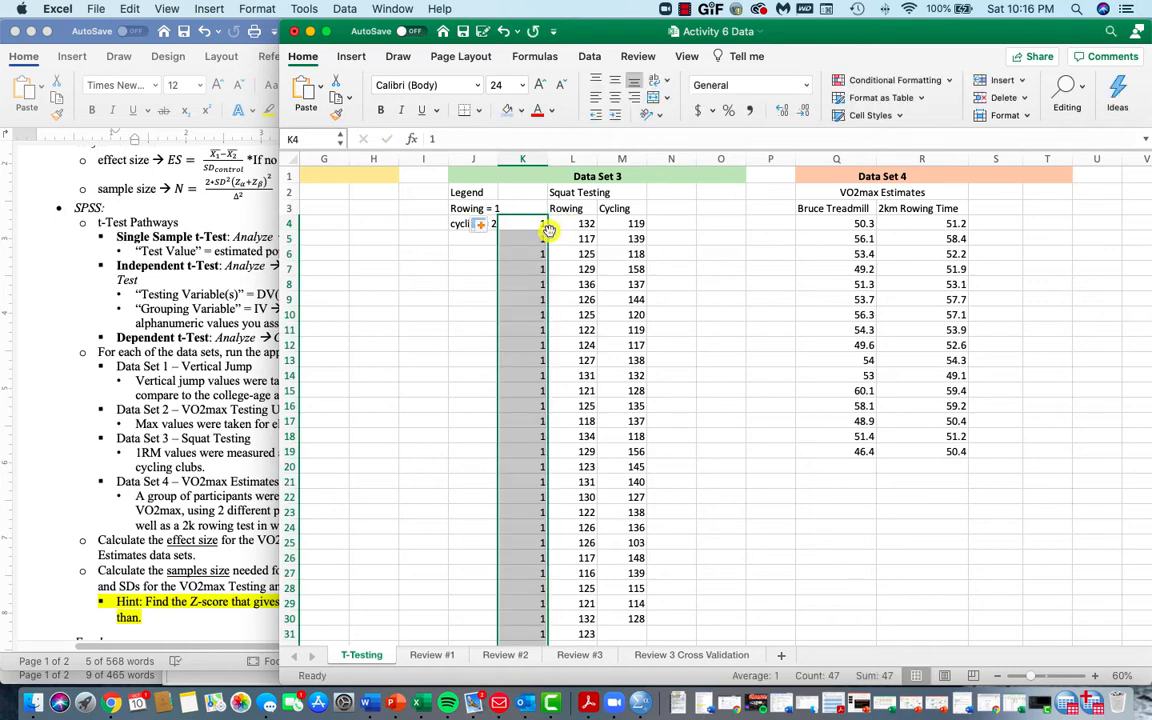
- Copy the cycling values in M4:M30 and paste them directly below the rowing values, starting at L51
left_click(636, 223)
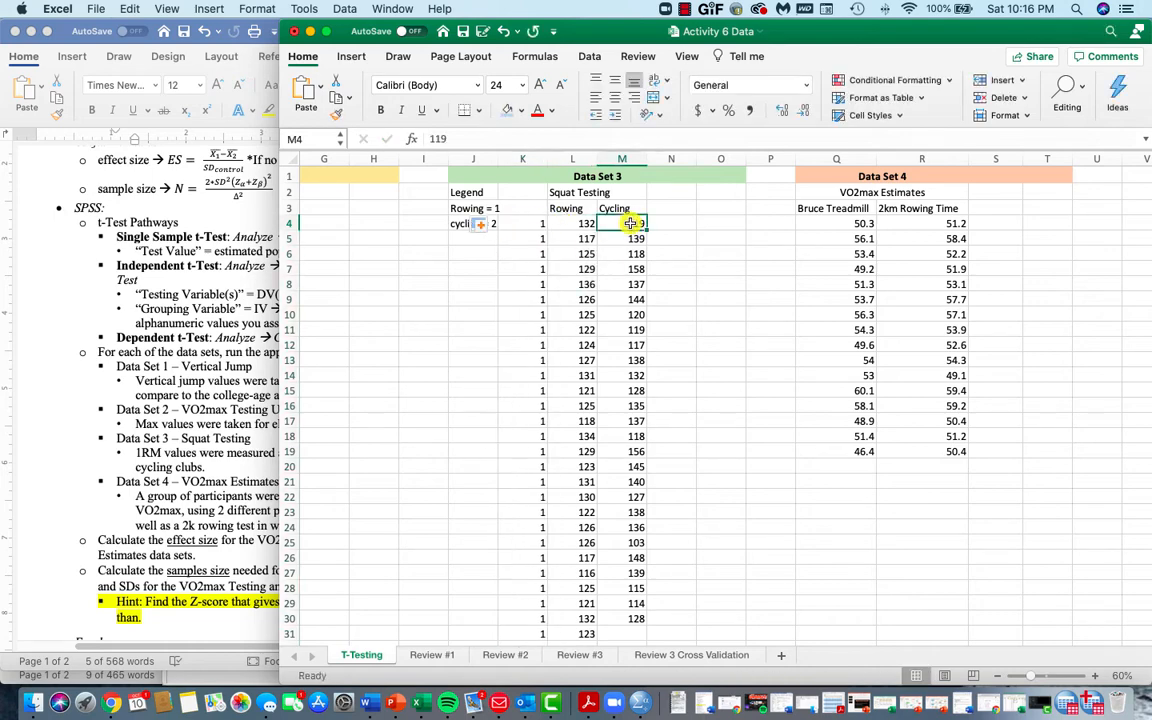
left_click(634, 620, "shift")
key("super+c")
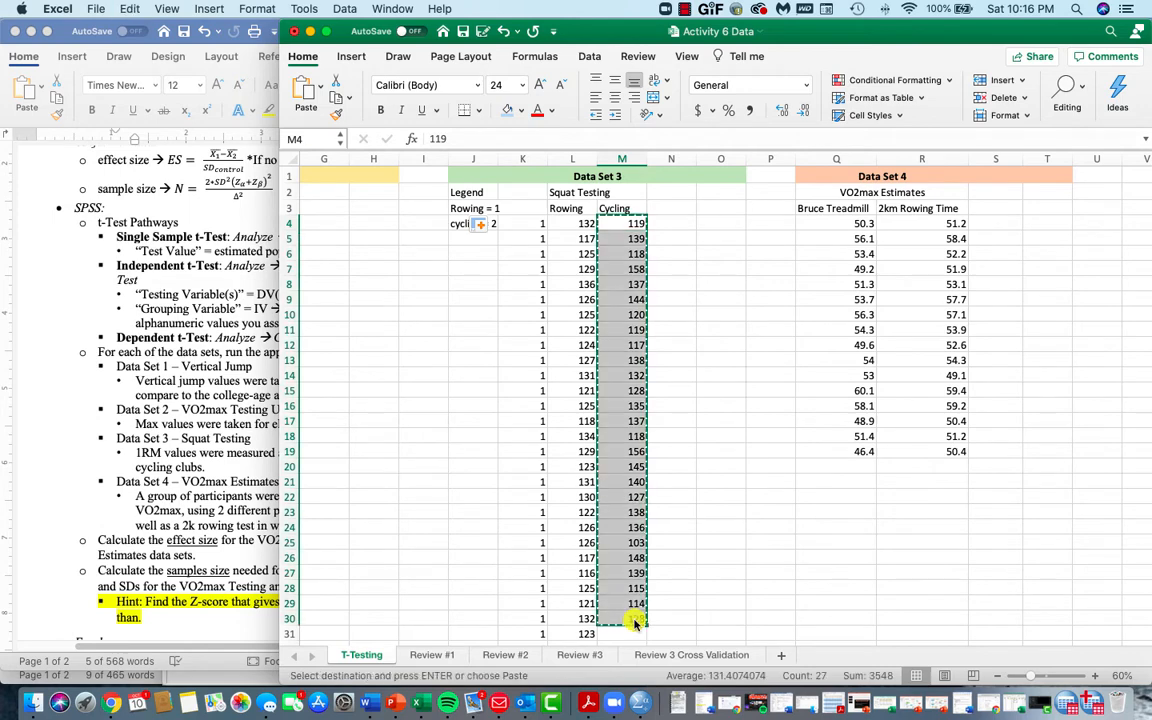
scroll(576, 501, "down", 5)
scroll(577, 501, "down", 5)
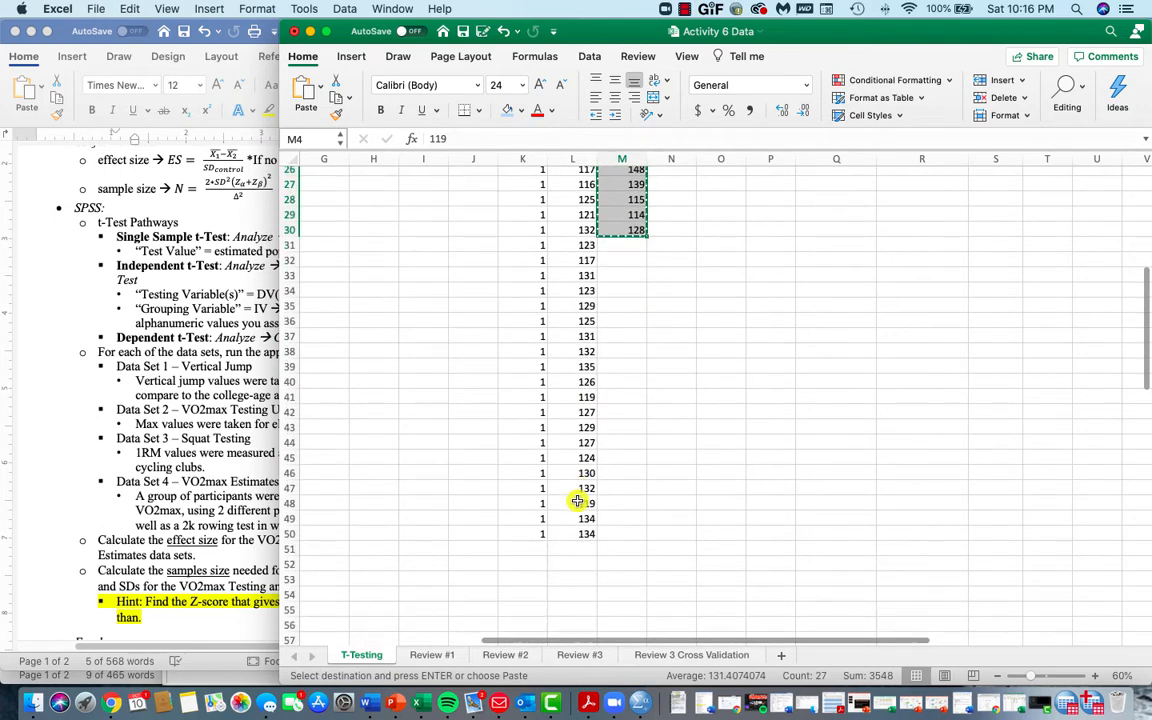
left_click(584, 427)
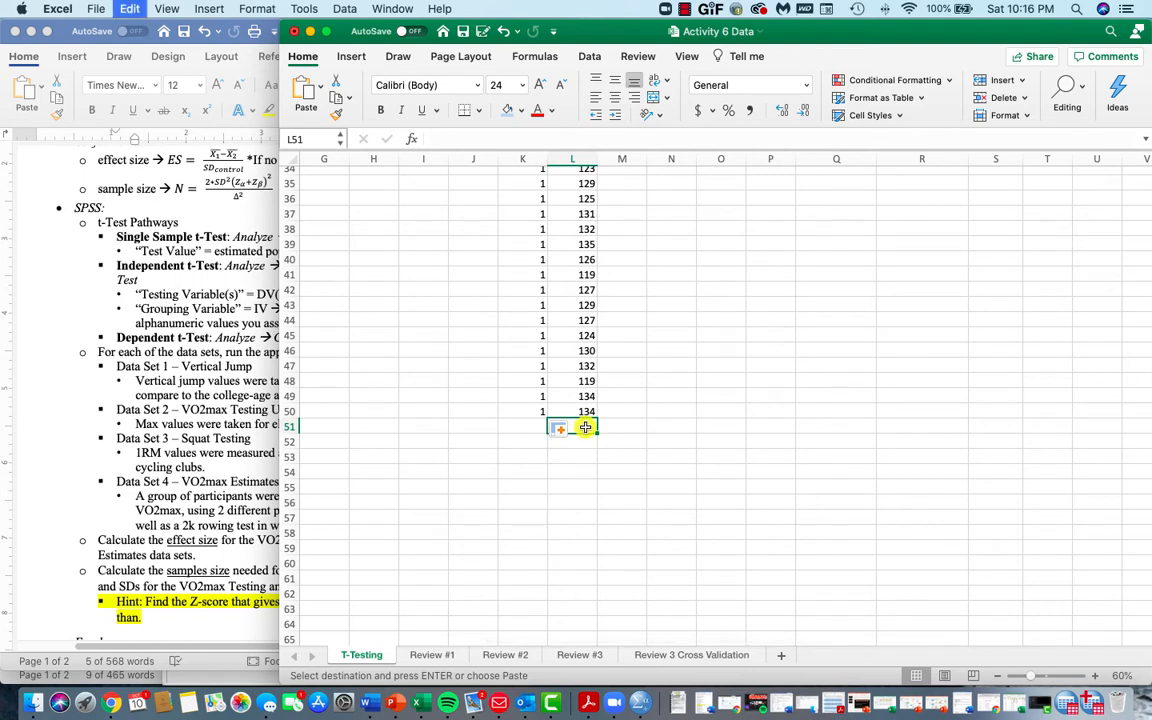
key("super+v")
- Enter group code 2 in K51 and fill it down beside all the pasted cycling values
left_click(509, 427)
type("2")
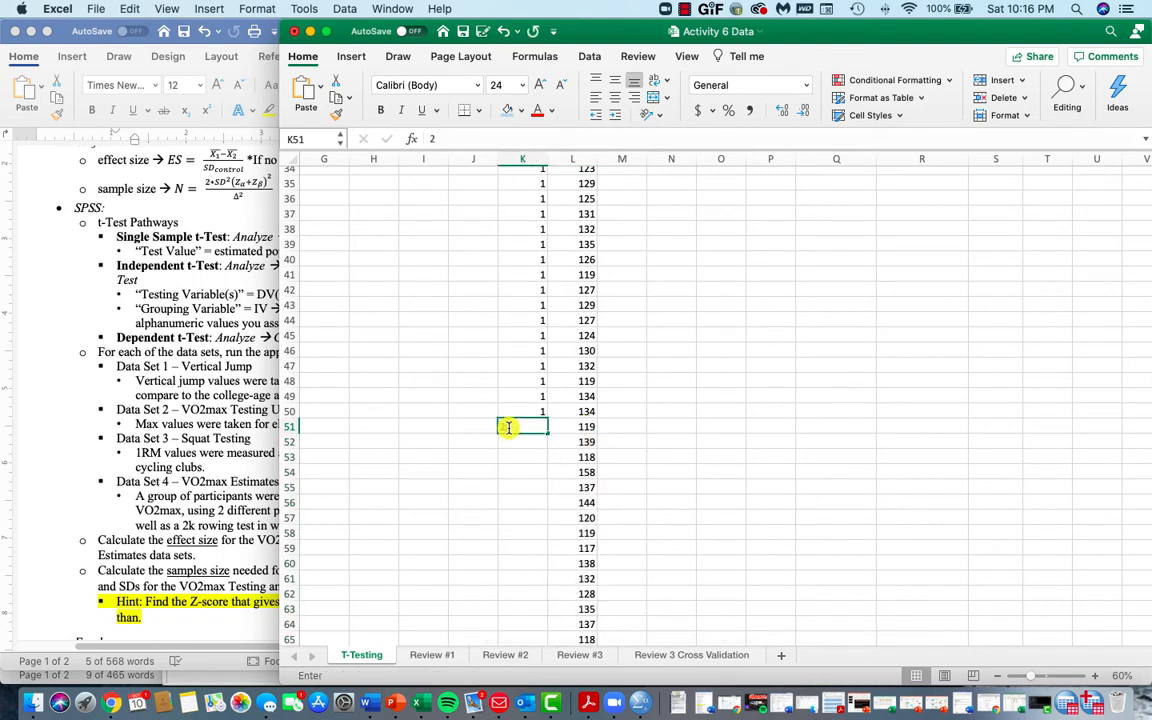
double_click(548, 432)
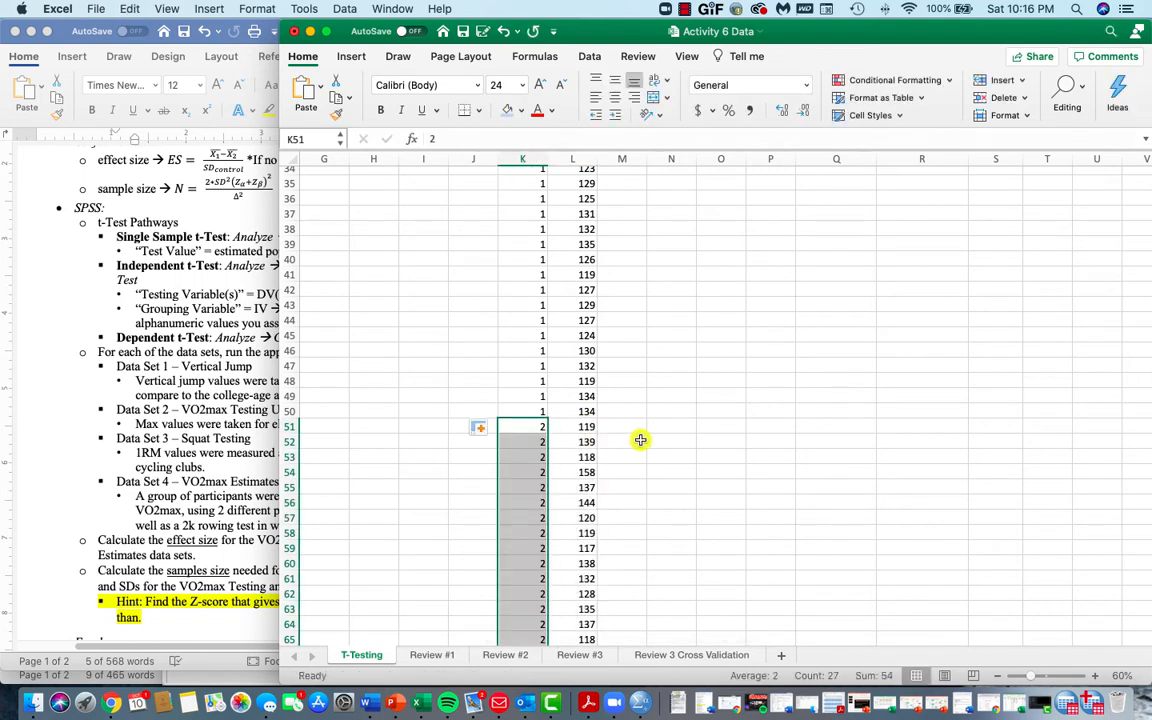
- Copy the combined Data Set 3 group codes and squat values in K4:L77
scroll(520, 493, "up", 10)
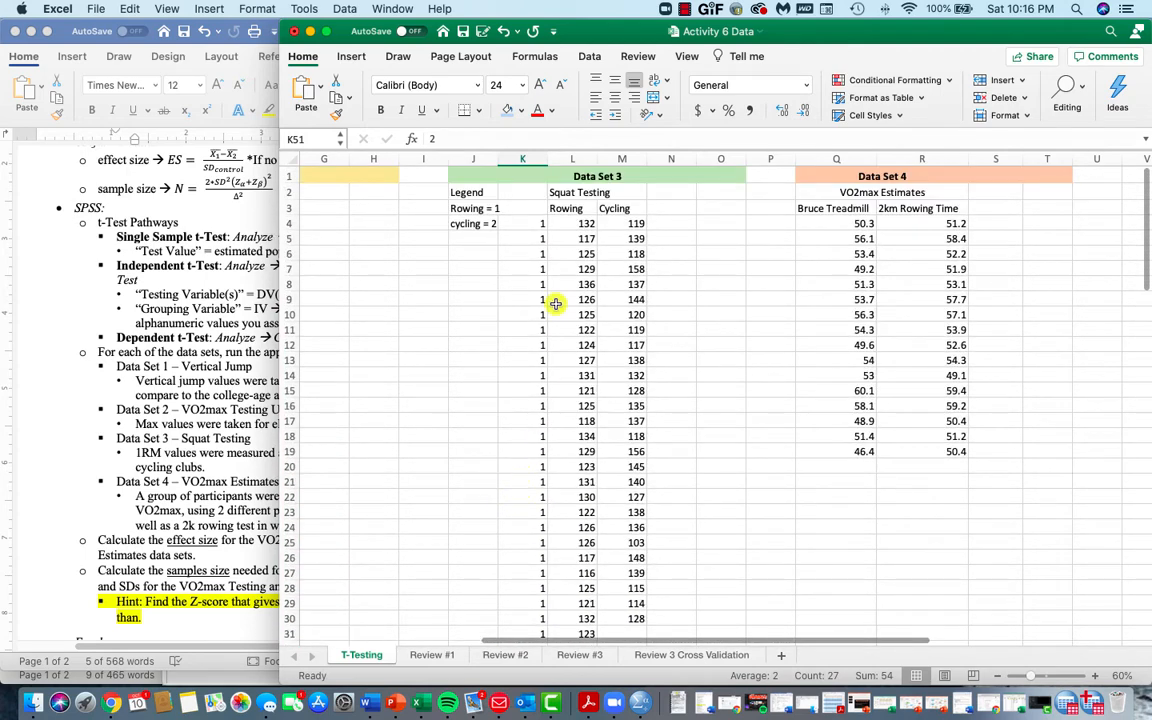
left_click_drag(535, 223, 570, 224)
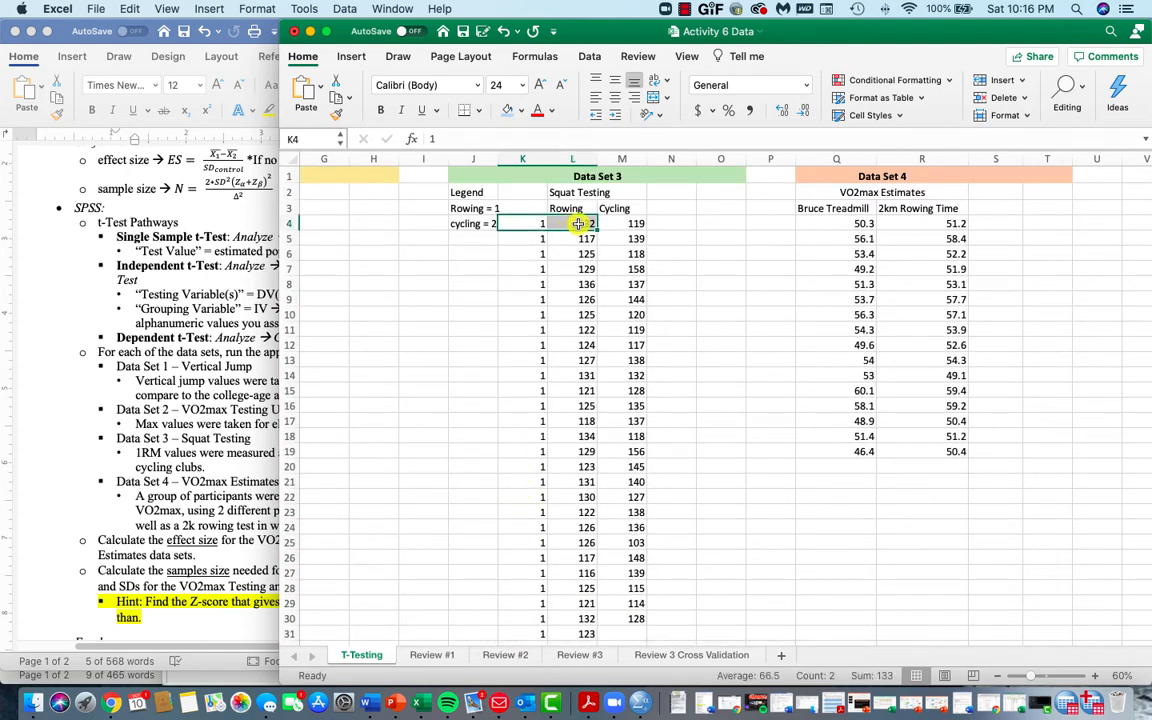
key("super+shift+Down")
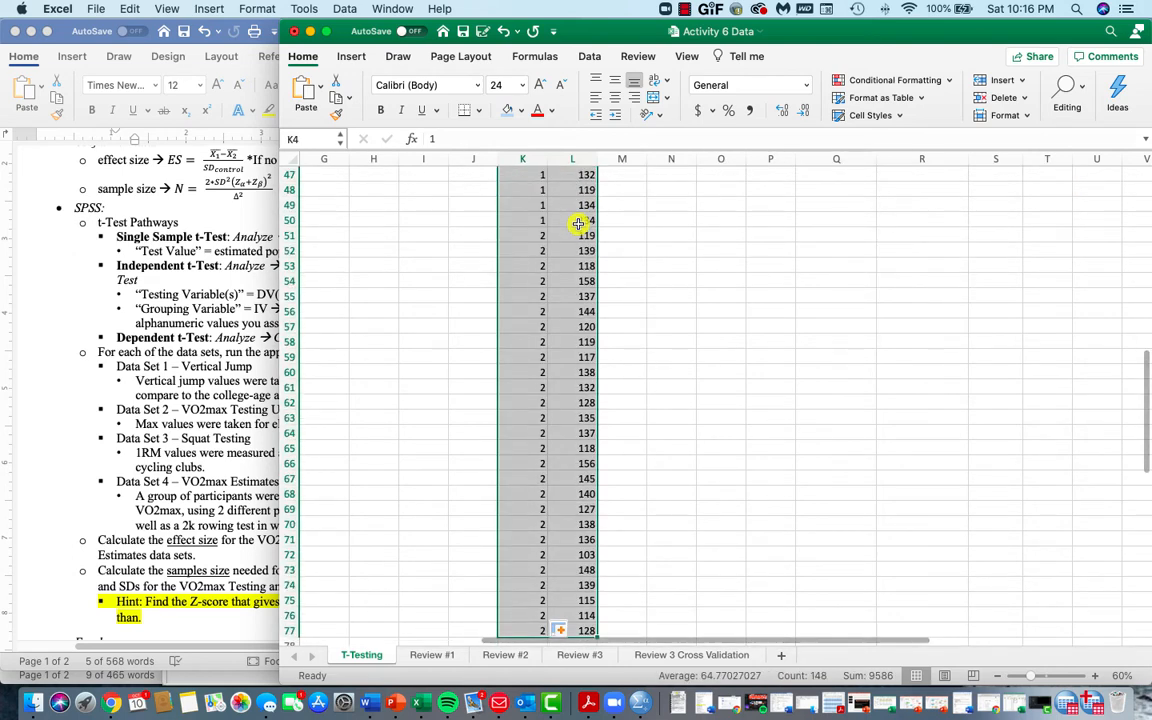
key("super+c")
scroll(578, 224, "up", 10)
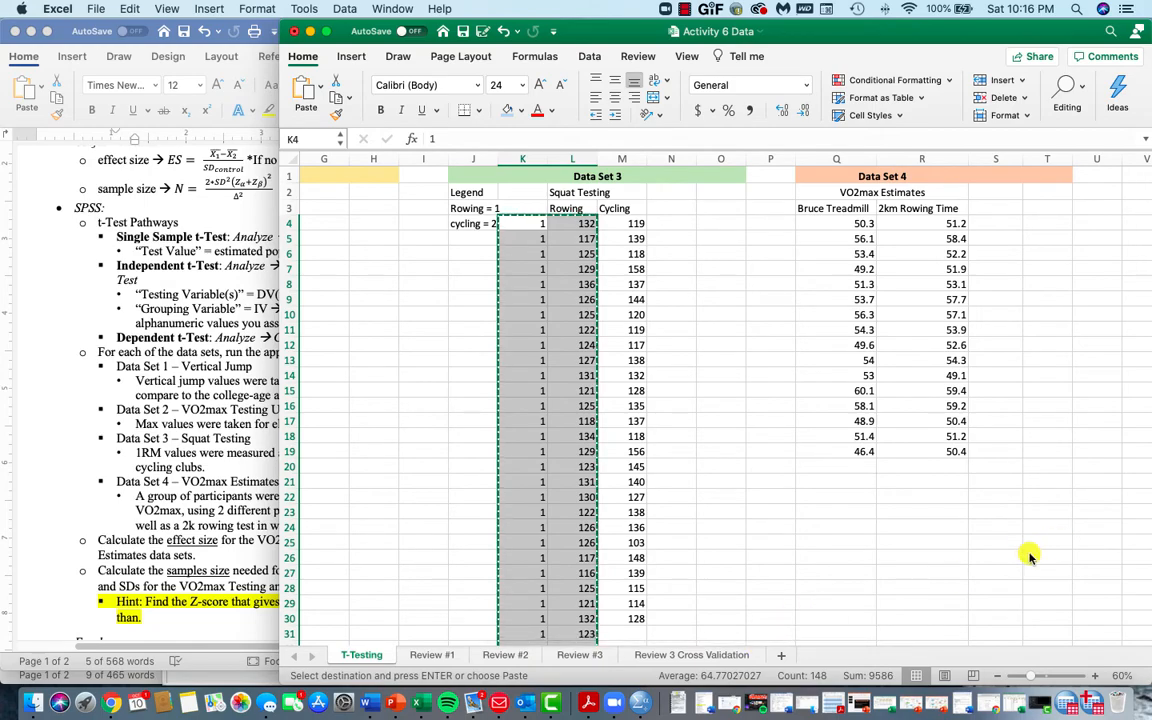
- Switch to SPSS, create a new data set, and paste the copied codes and squat values starting at its first cell
key("ctrl+Up")
left_click(525, 277)
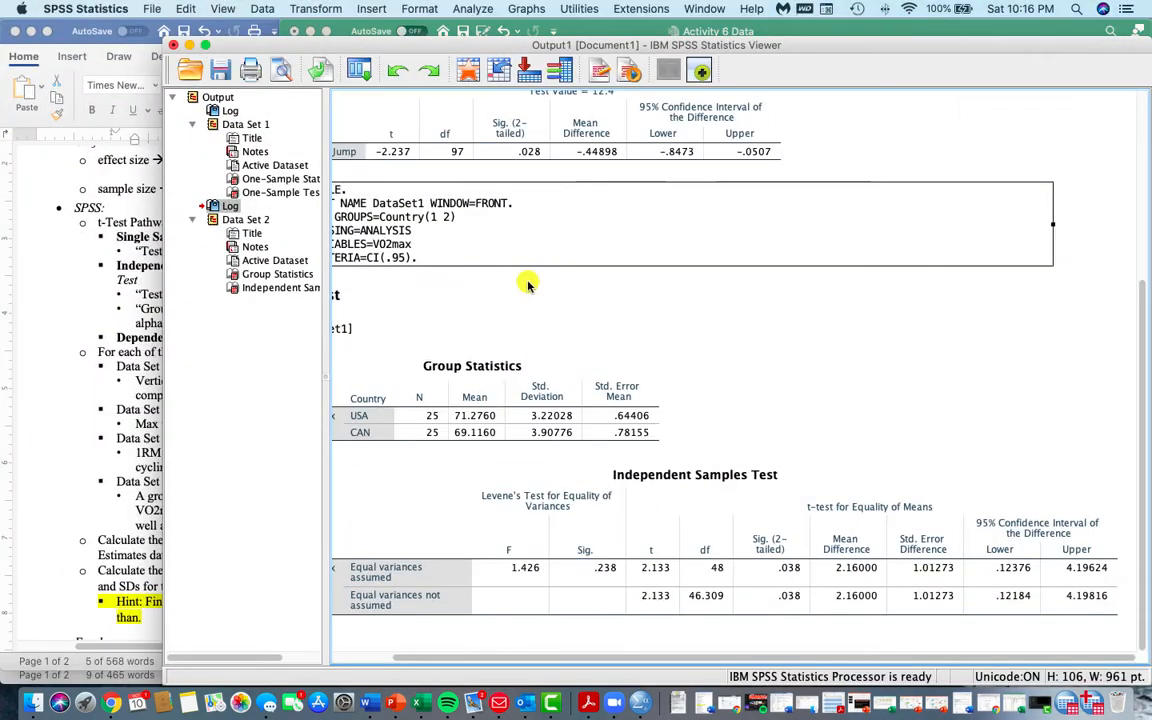
left_click(470, 9)
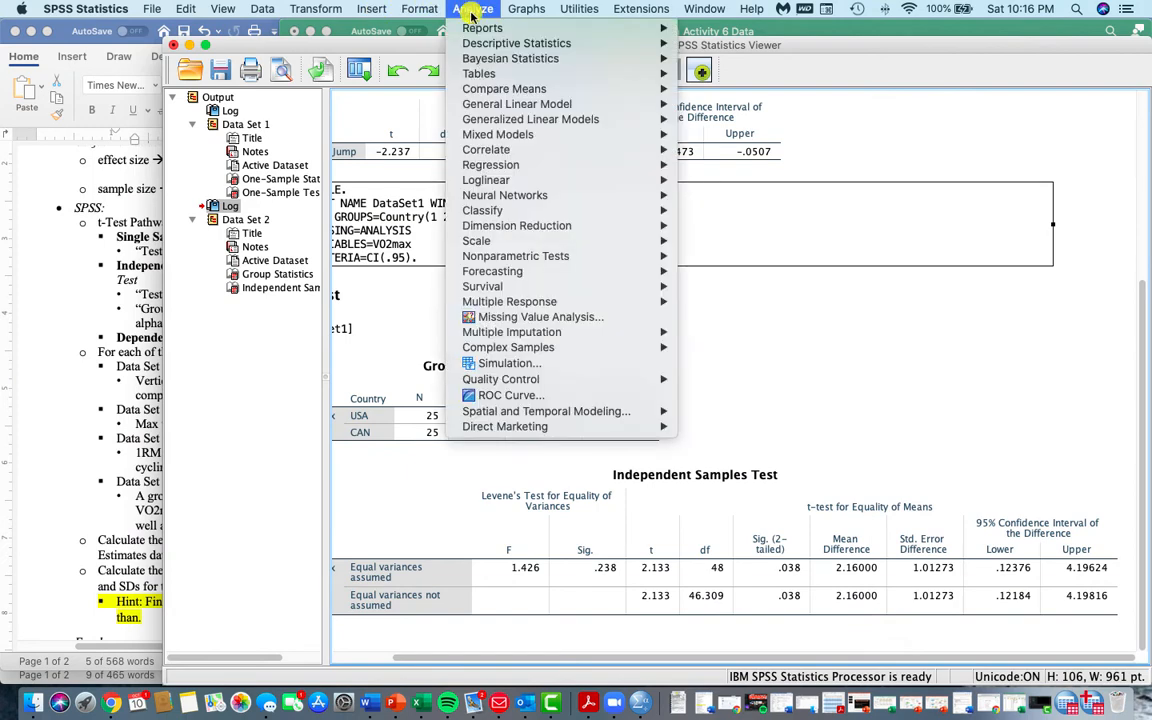
mouse_move(507, 94)
mouse_move(152, 9)
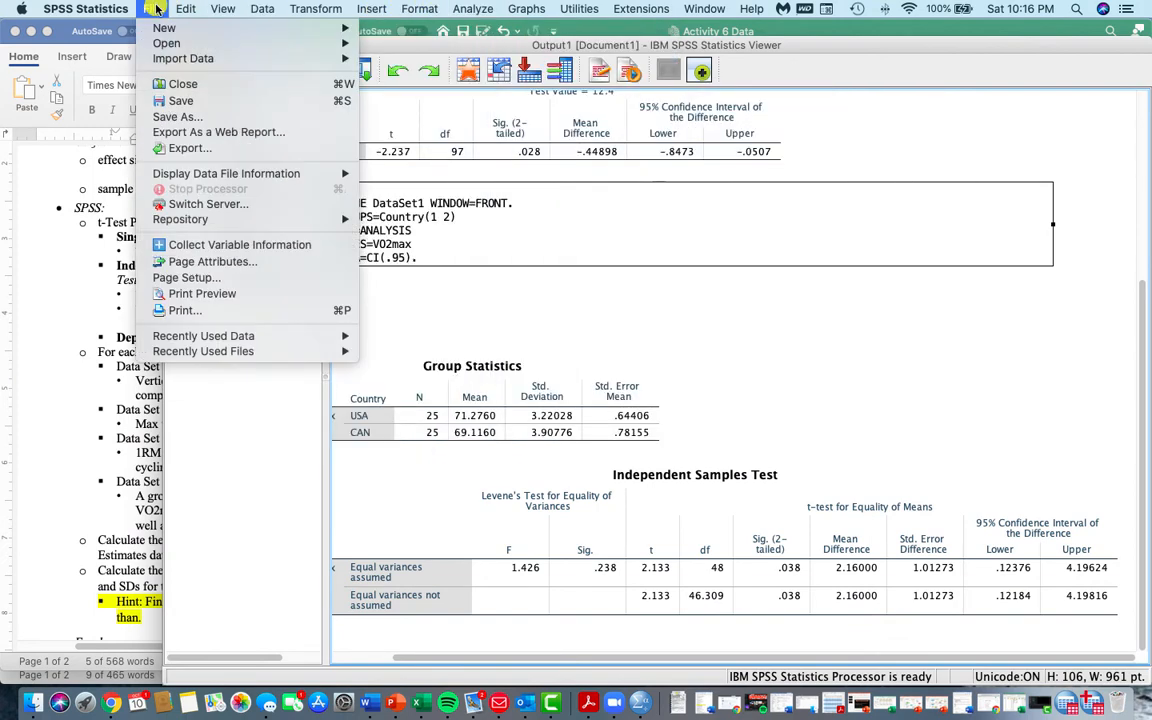
mouse_move(312, 38)
left_click(403, 34)
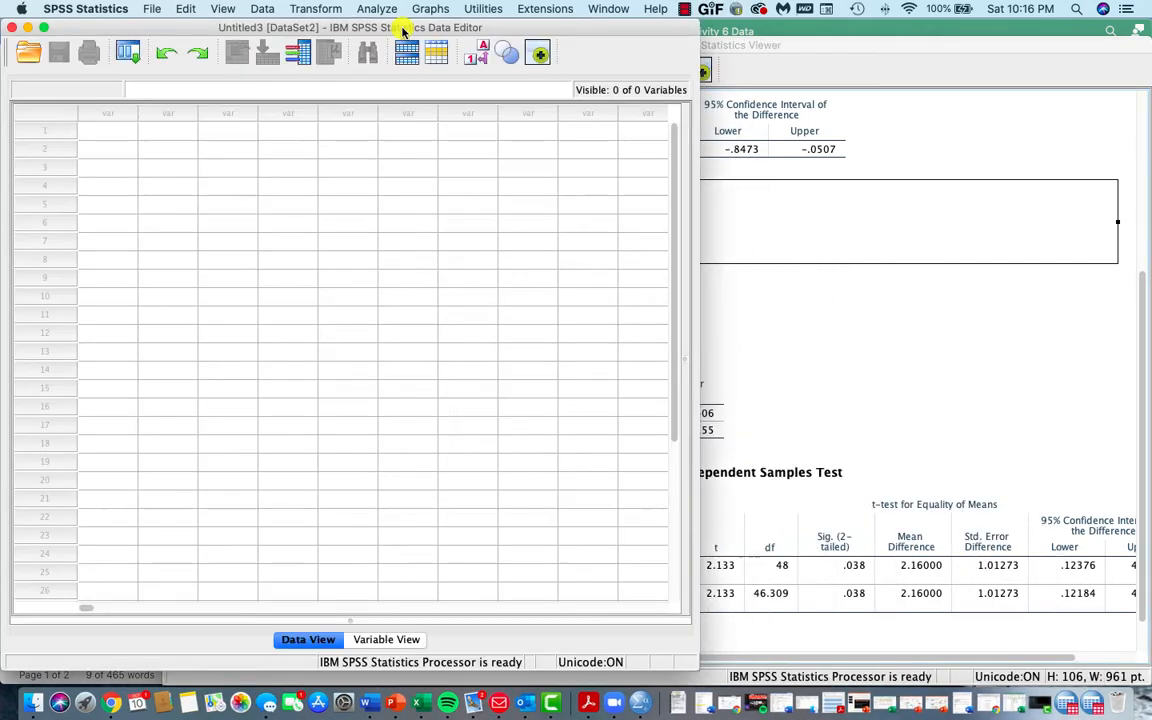
right_click(116, 133)
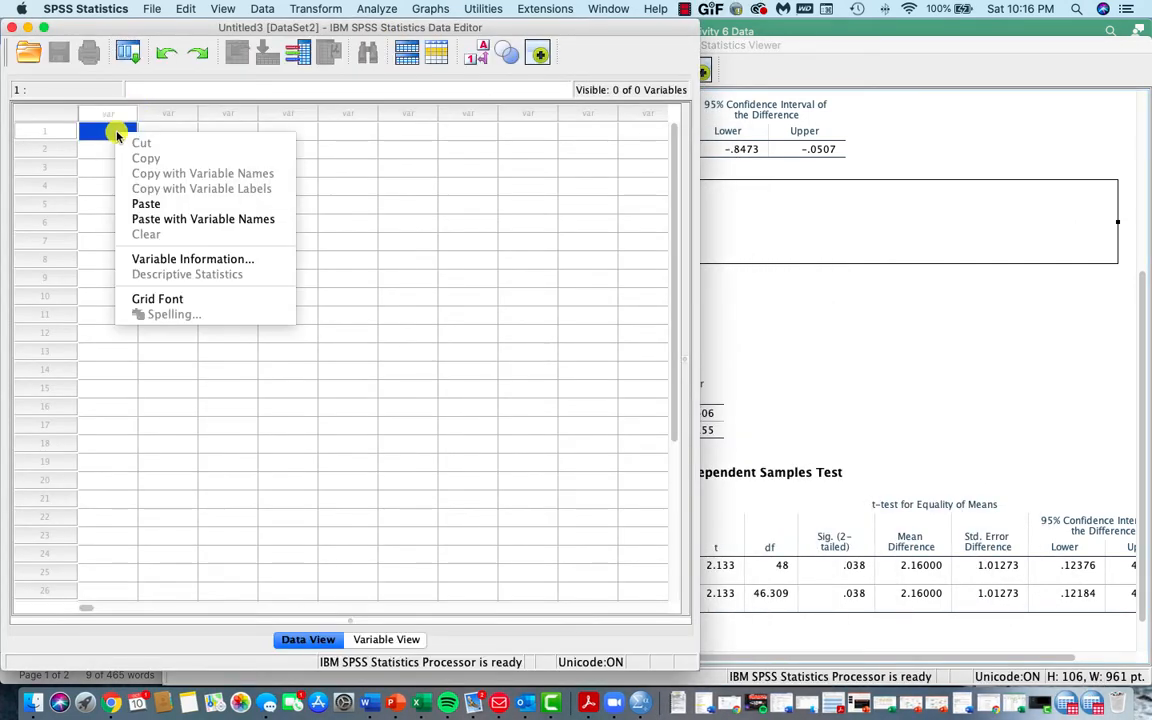
left_click(147, 204)
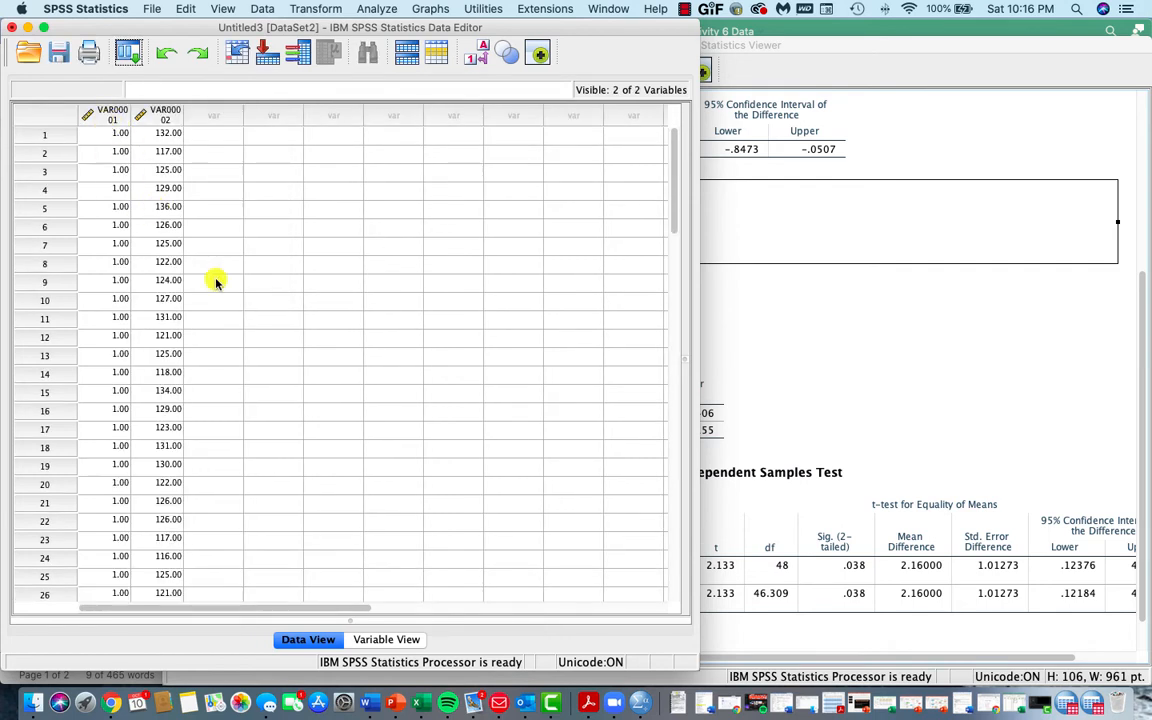
- Rename the first variable of the new data set as Sport_Club
left_click(387, 639)
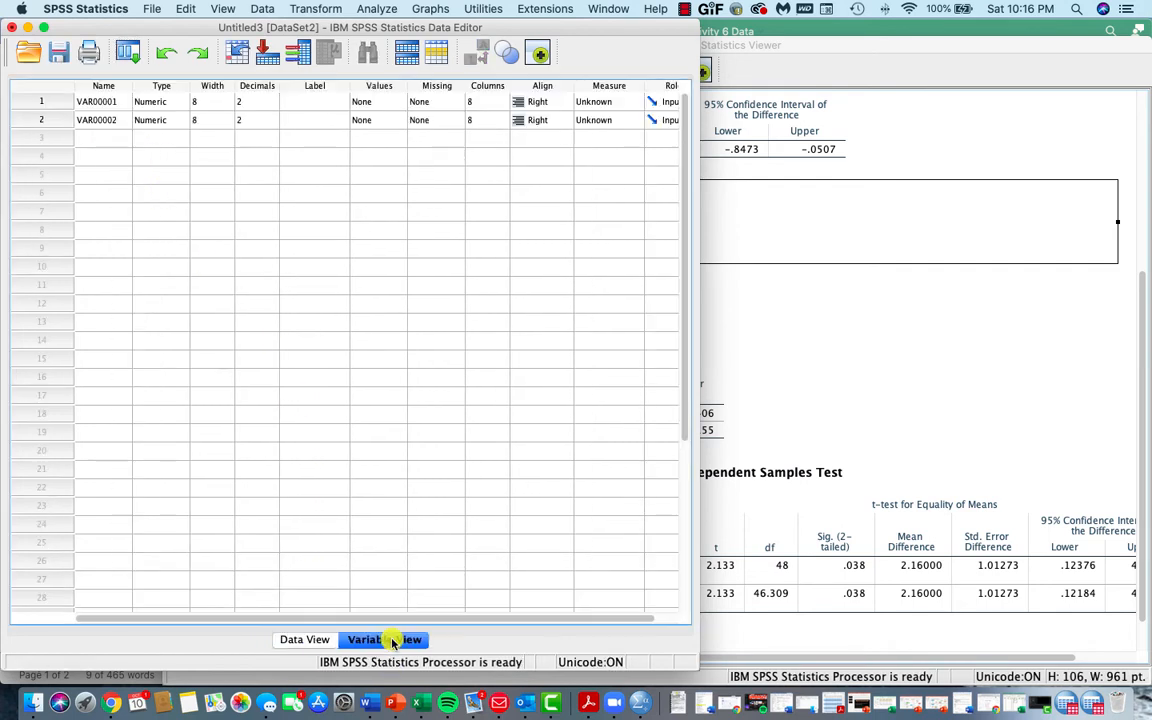
double_click(105, 104)
left_click_drag(119, 102, 75, 101)
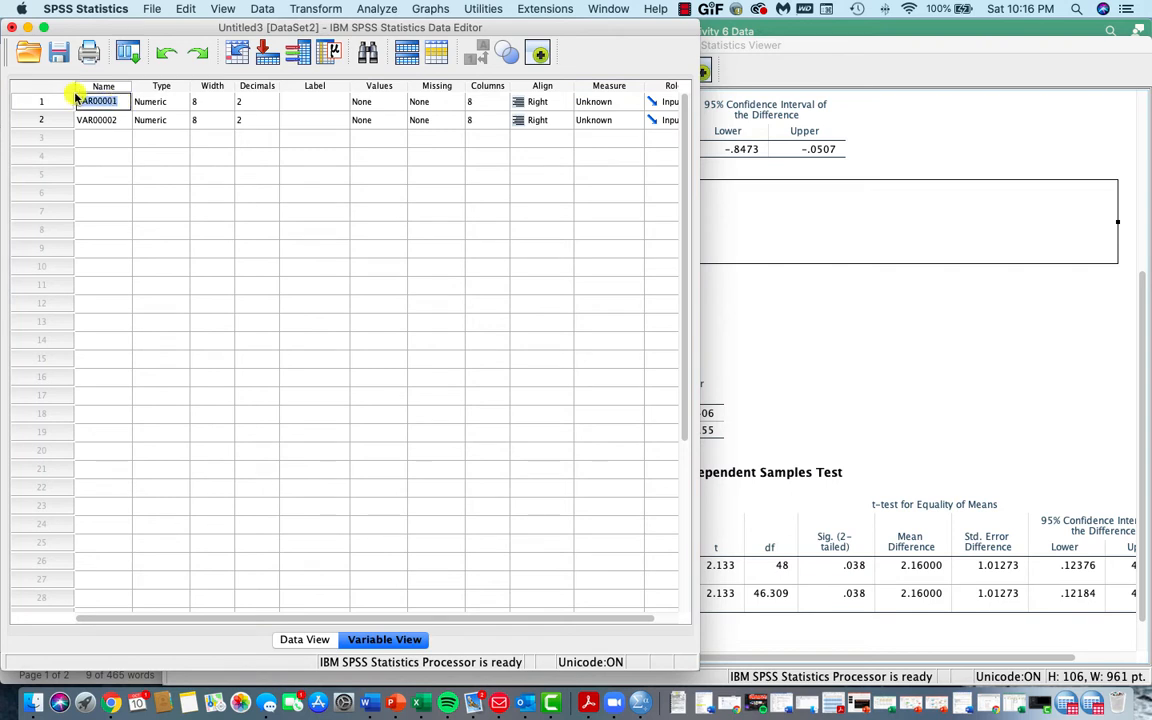
type("Scor")
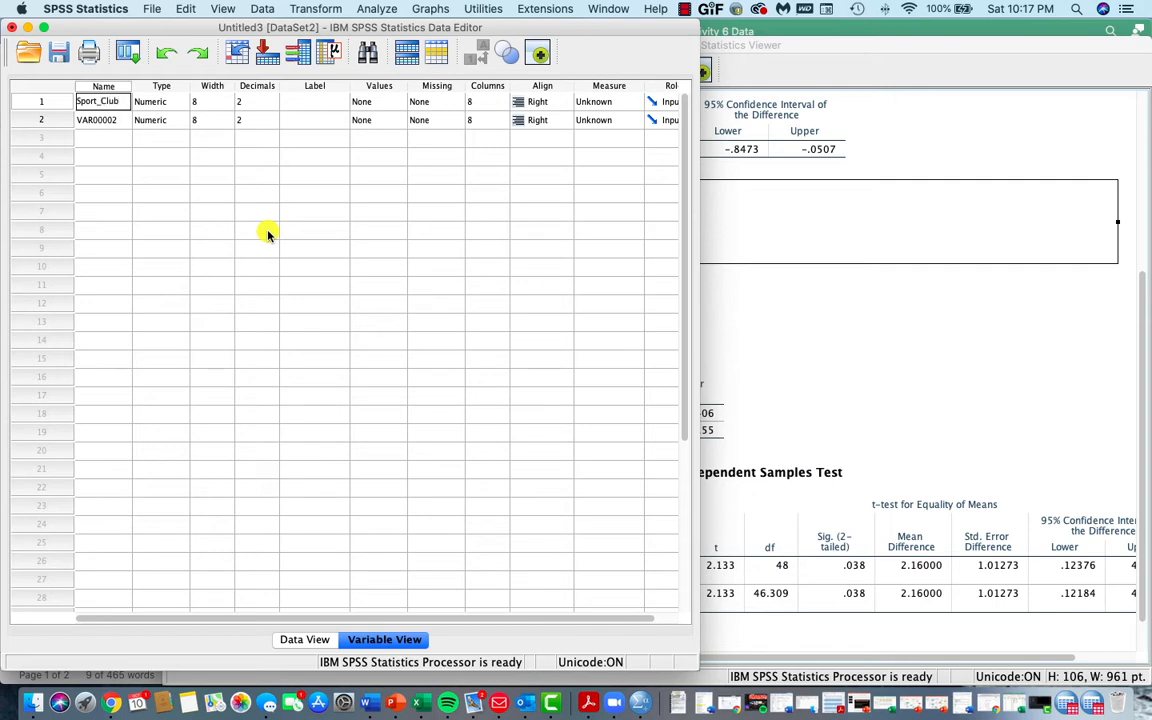
- Define value labels for Sport_Club: 1 as Rowing and 2 as Cycling
scroll(268, 234, "down", 1)
left_click(396, 105)
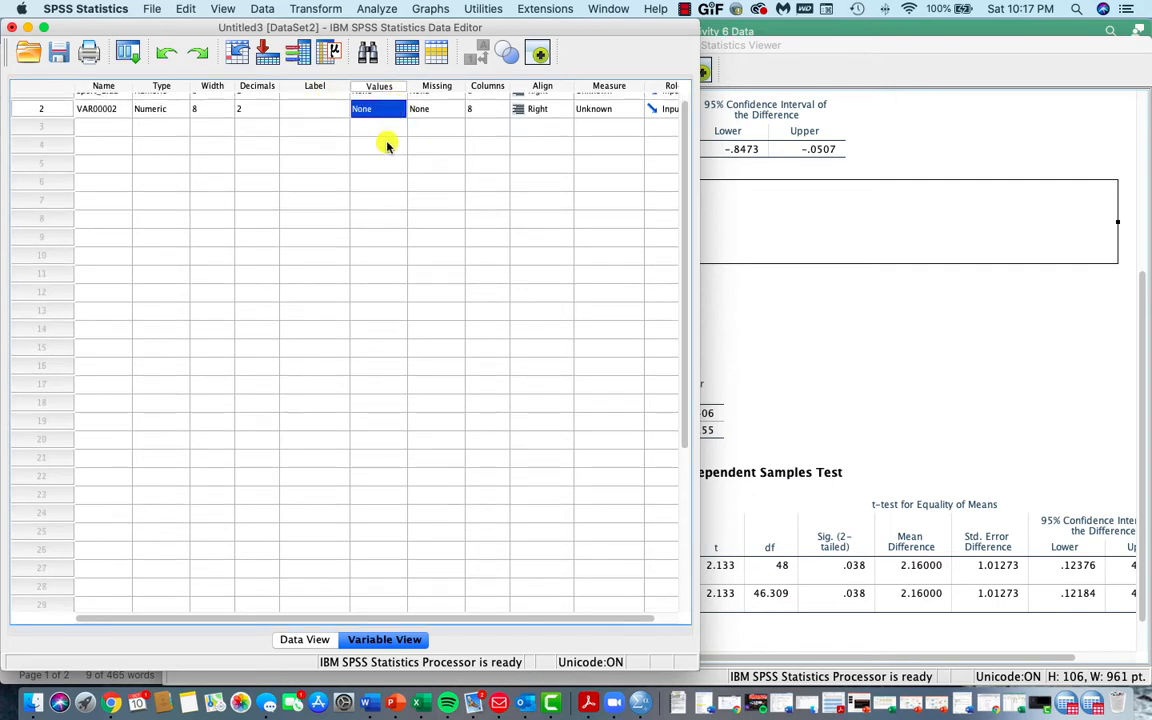
scroll(387, 140, "up", 1)
left_click(396, 102)
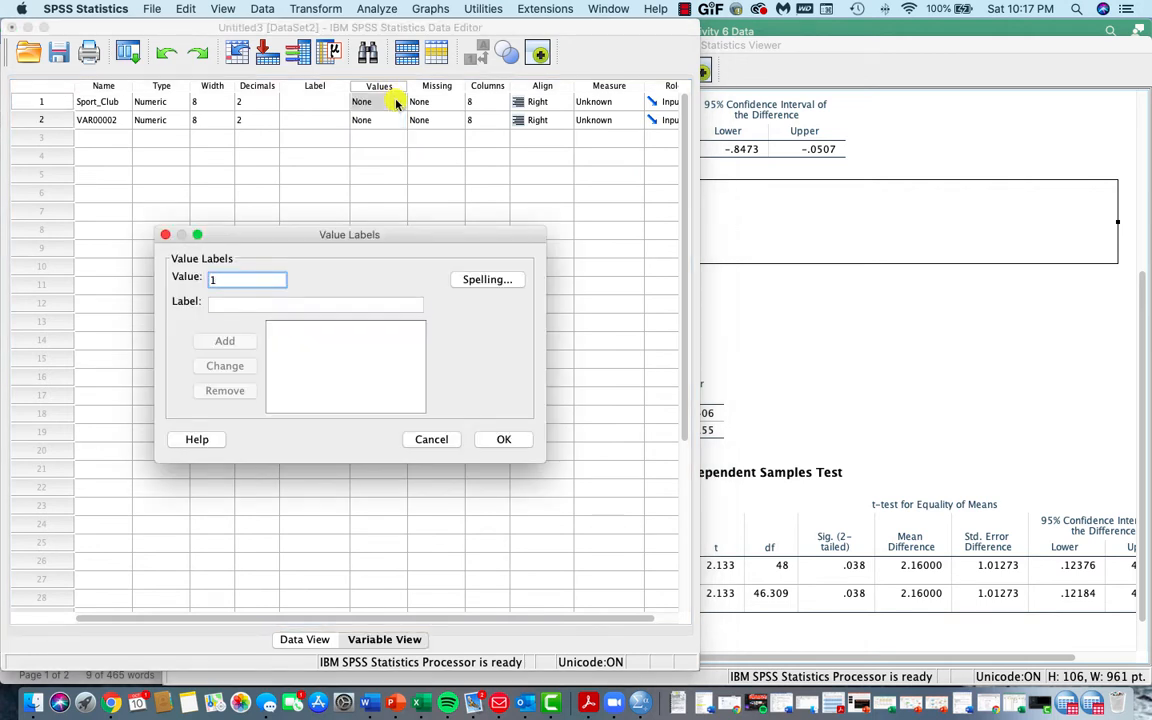
key("Tab")
type("R")
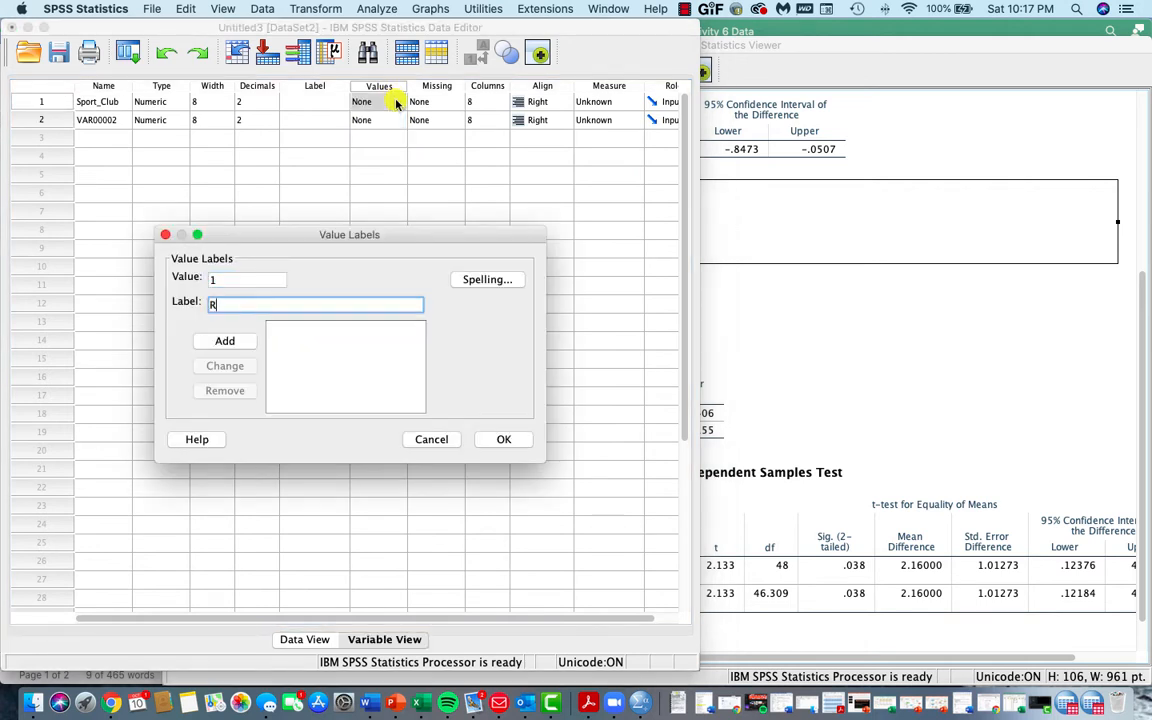
key("Tab")
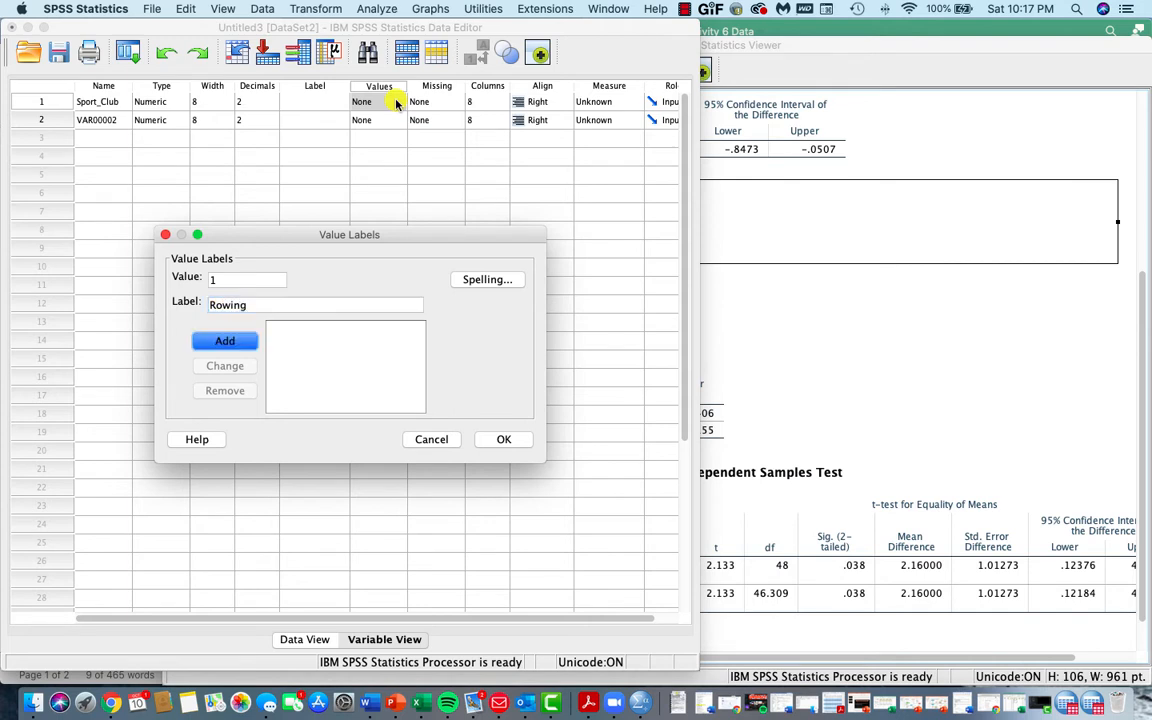
key("Return")
type("2")
key("Tab")
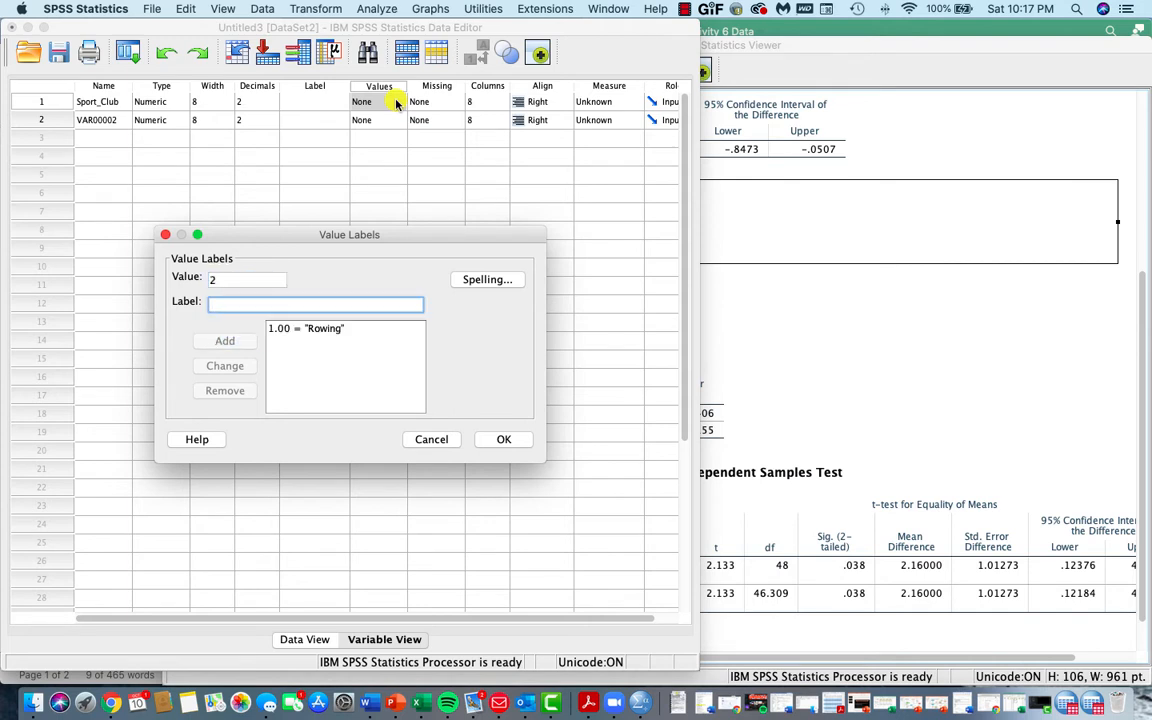
type("Cycling")
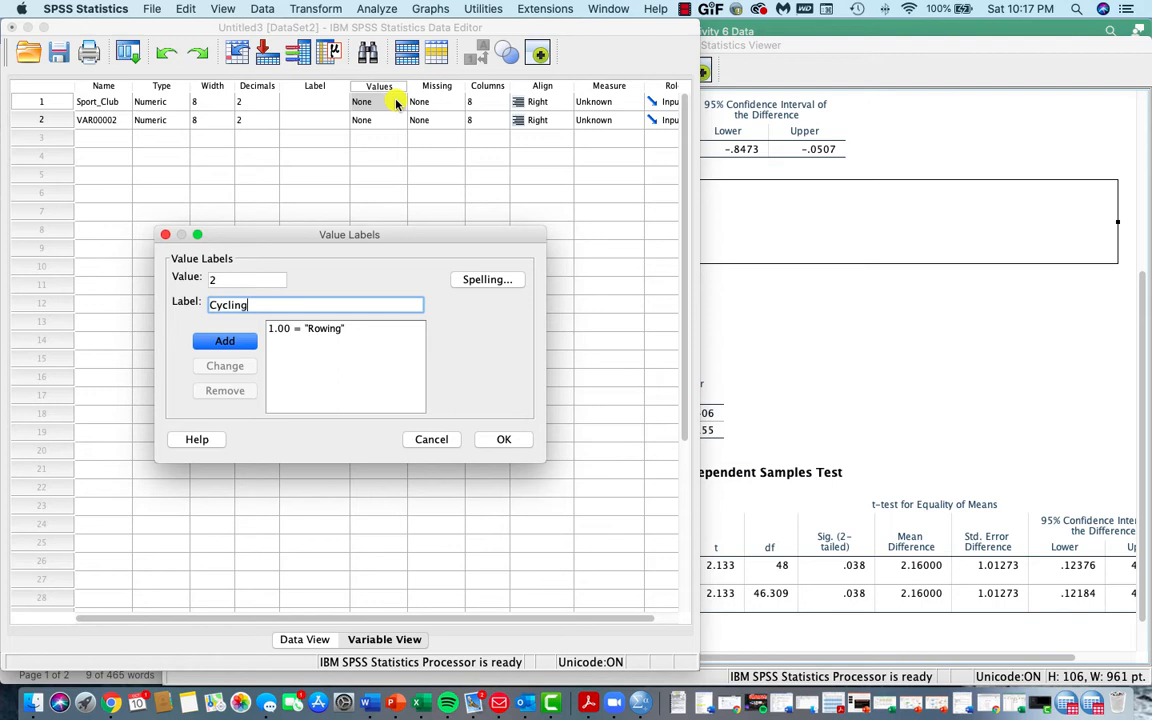
key("Return")
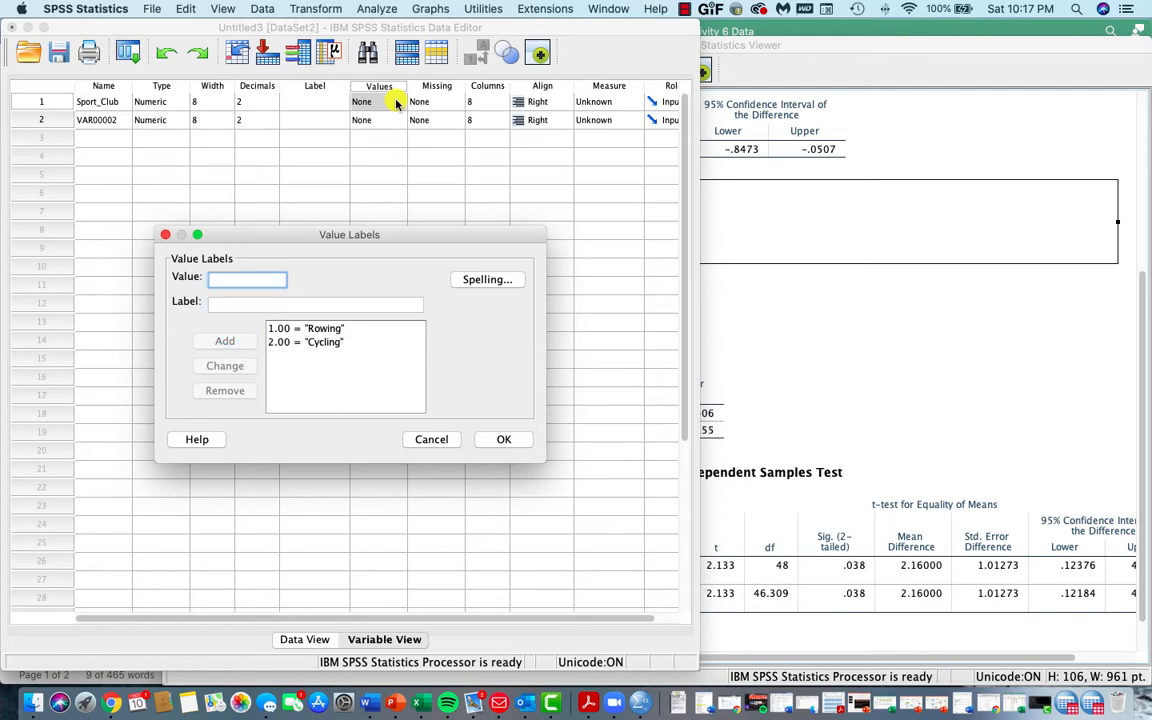
left_click(504, 440)
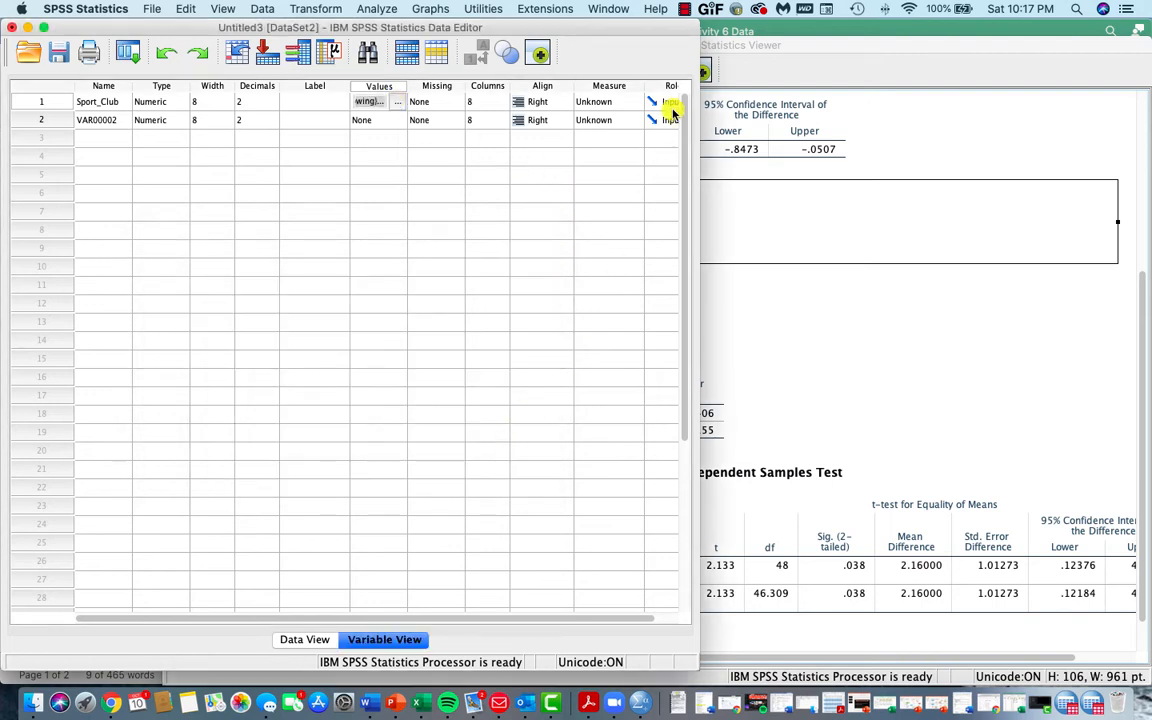
- Set the measurement level of Sport_Club to Nominal
left_click_drag(434, 619, 475, 616)
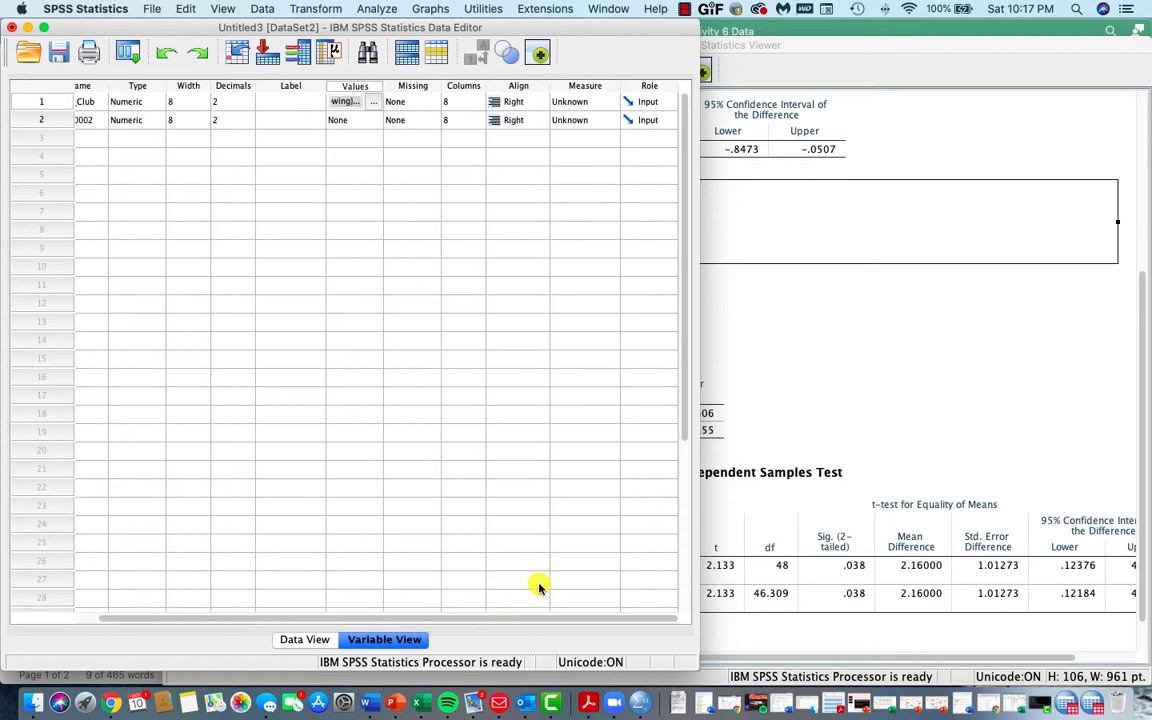
left_click(605, 103)
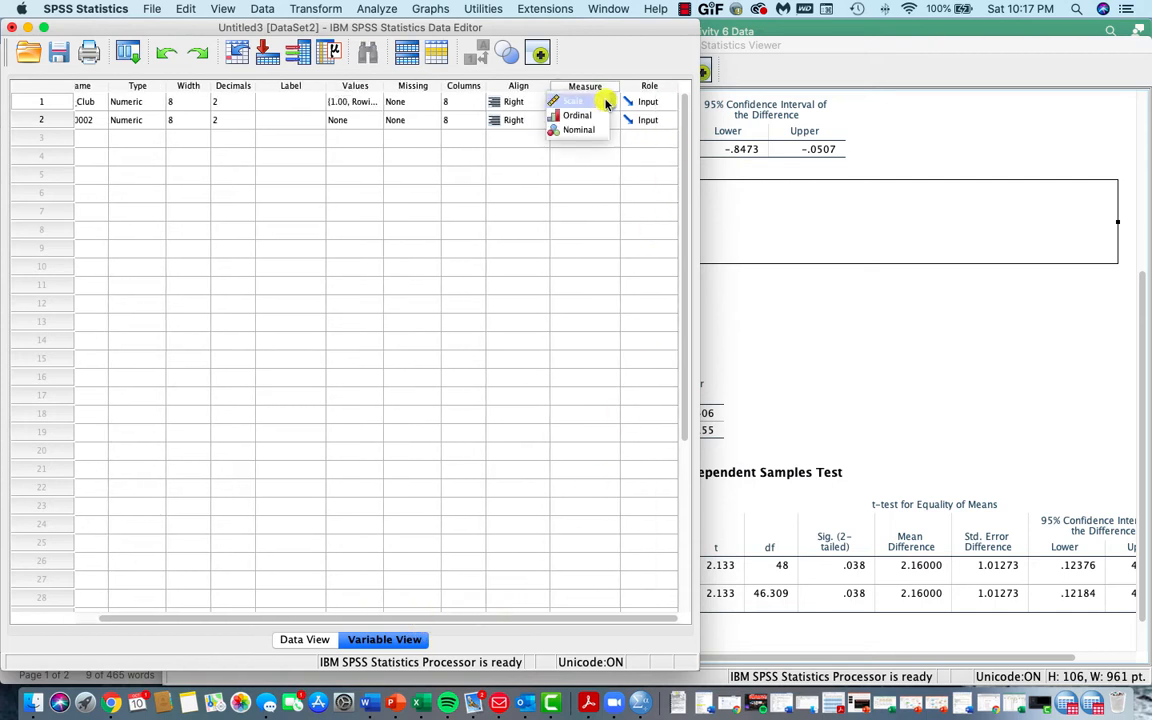
left_click(590, 133)
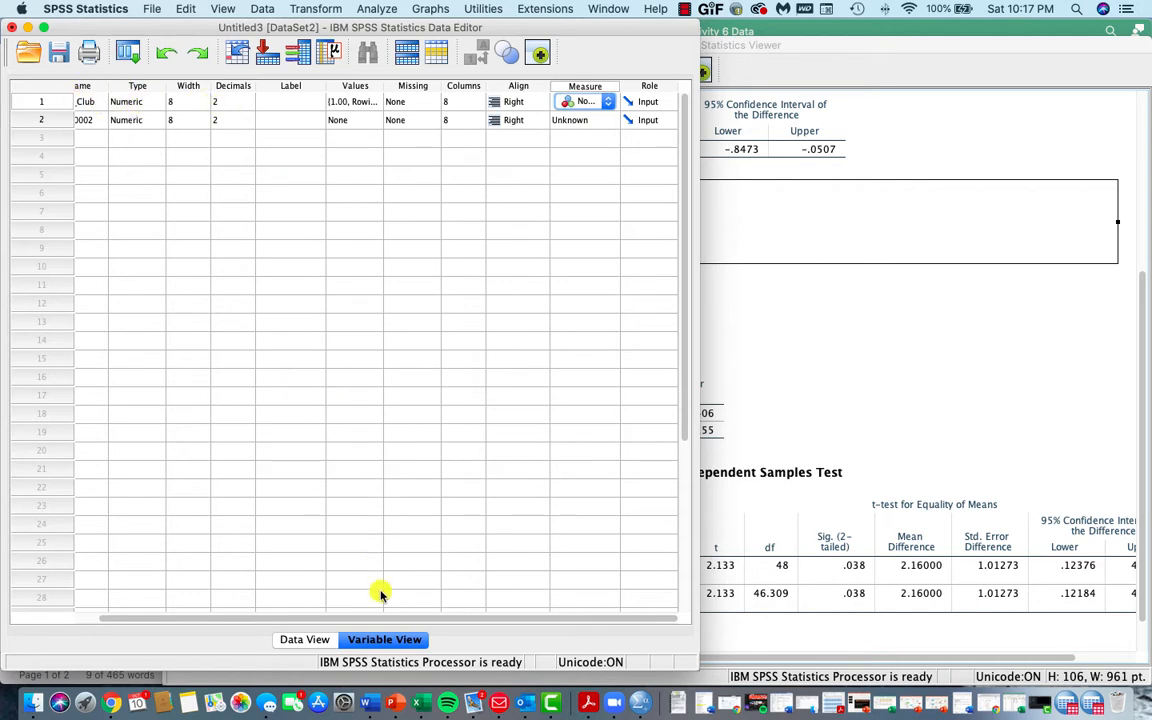
- Rename the second variable as Squat and set its measurement level to Scale
scroll(375, 622, "left", 2)
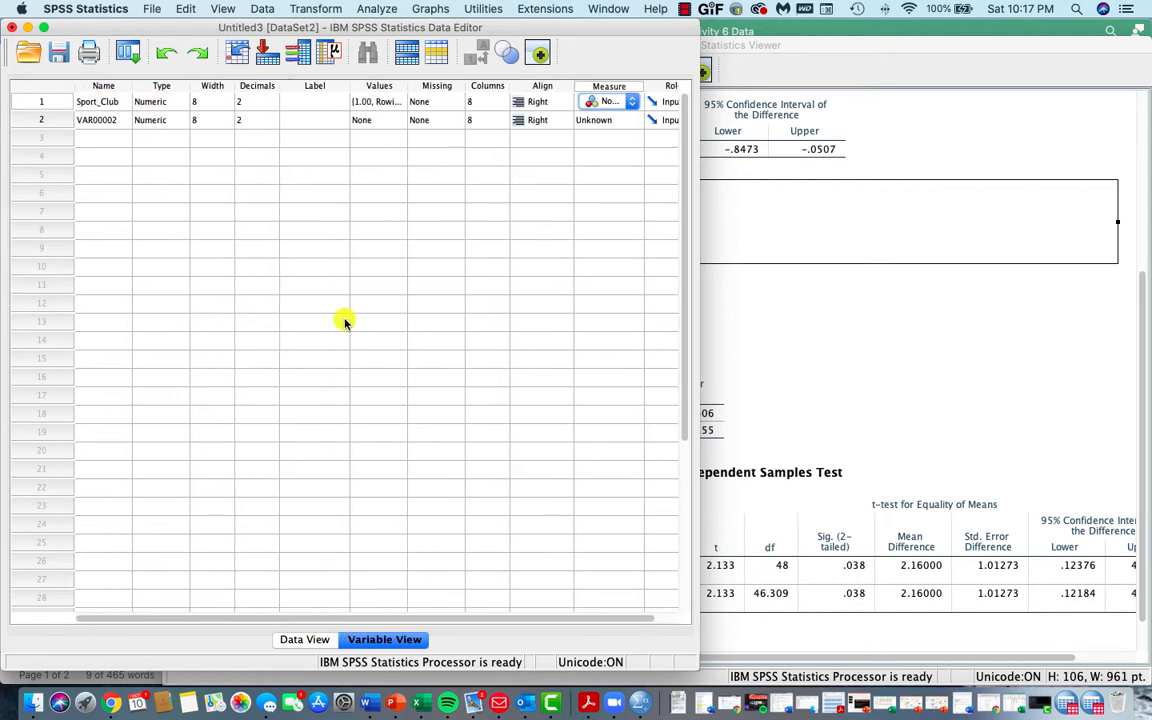
left_click(104, 121)
left_click_drag(117, 120, 66, 109)
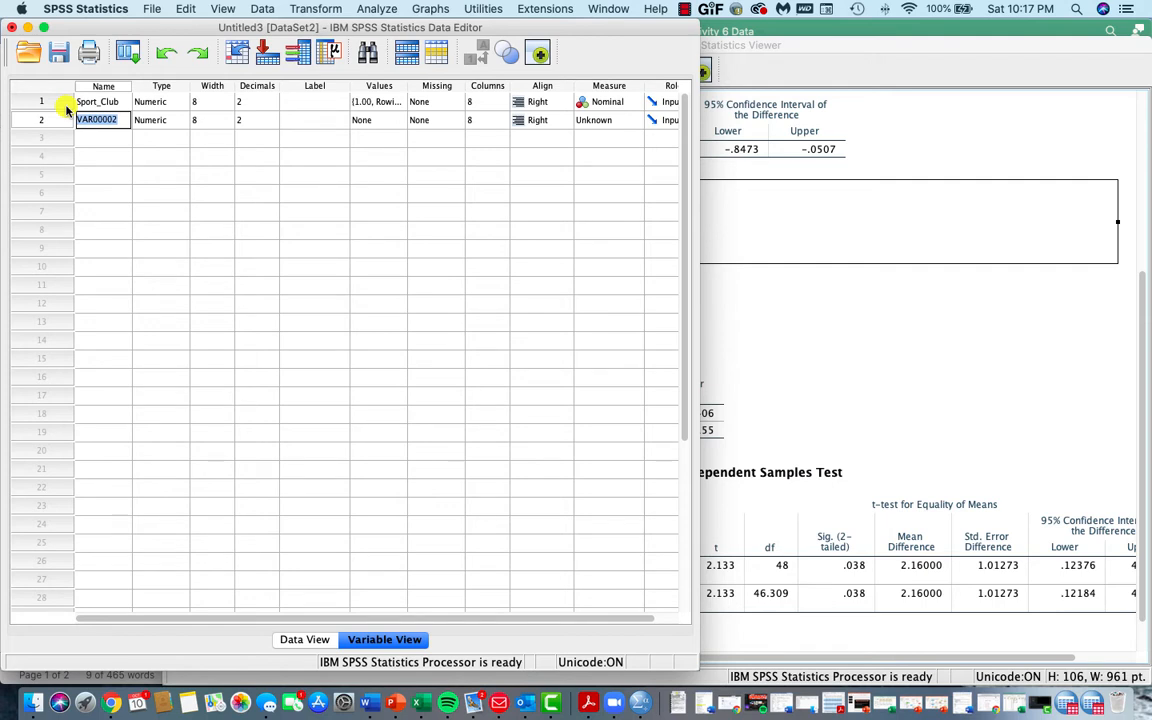
type("Squat")
left_click(636, 122)
left_click(617, 125)
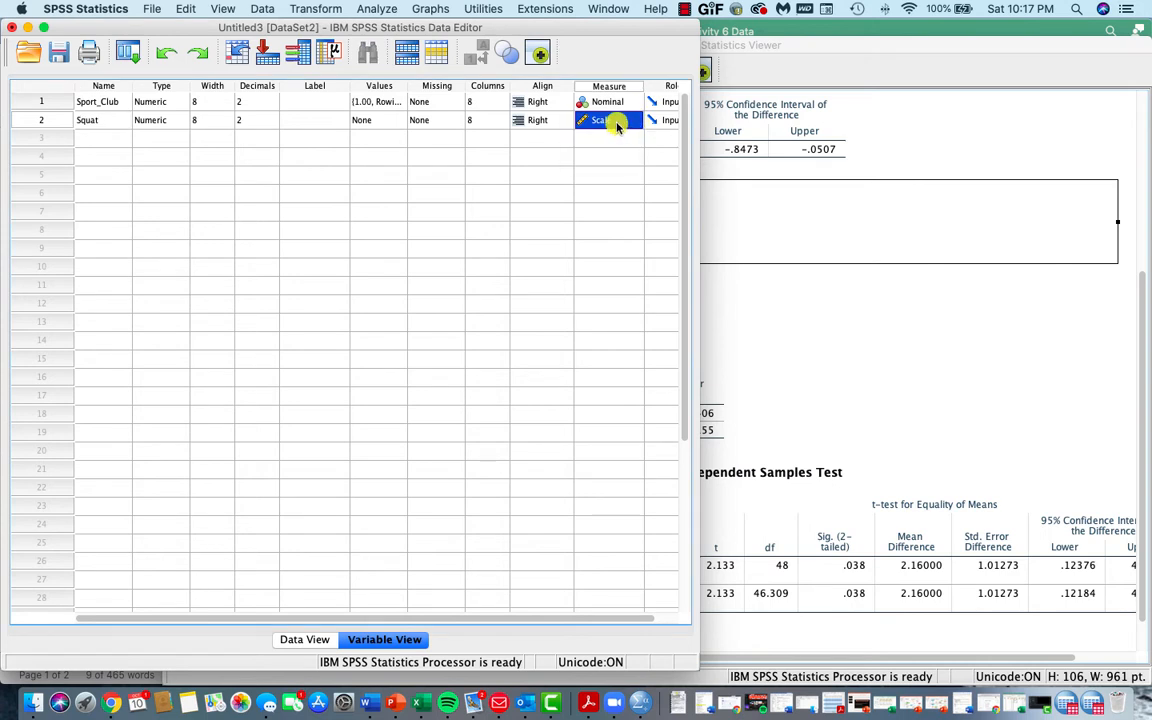
- Set up an Independent-Samples T Test with Squat as the test variable and Sport_Club as the grouping variable
left_click(302, 638)
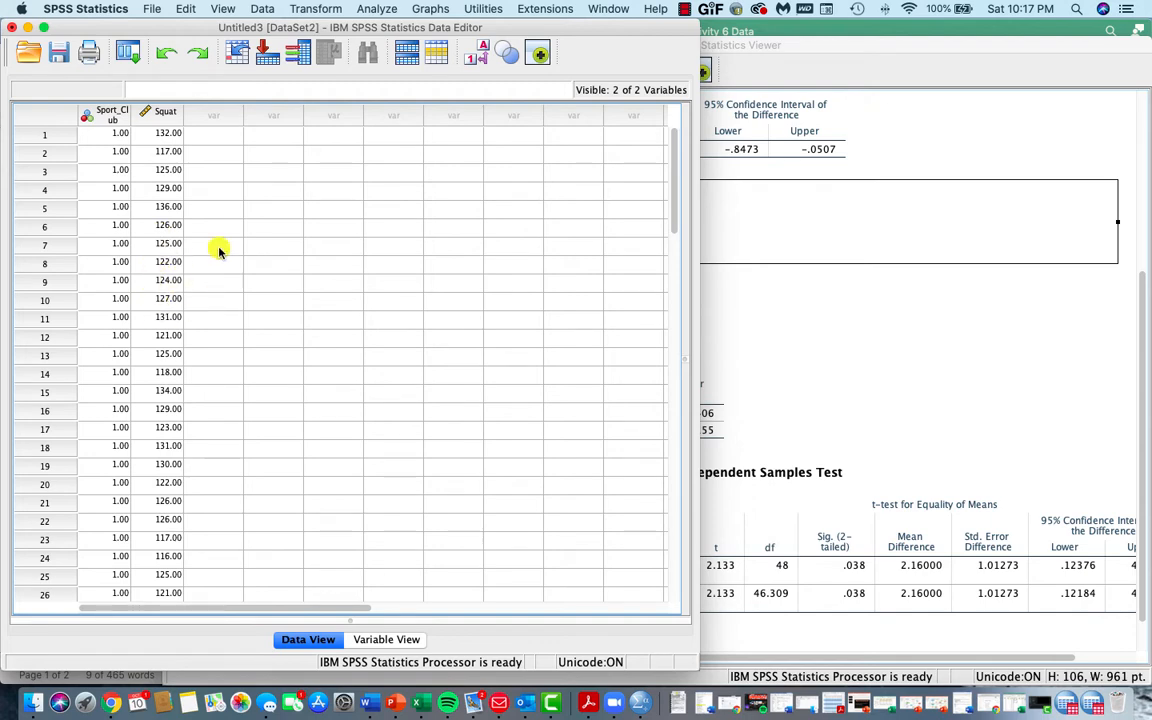
left_click_drag(185, 30, 600, 28)
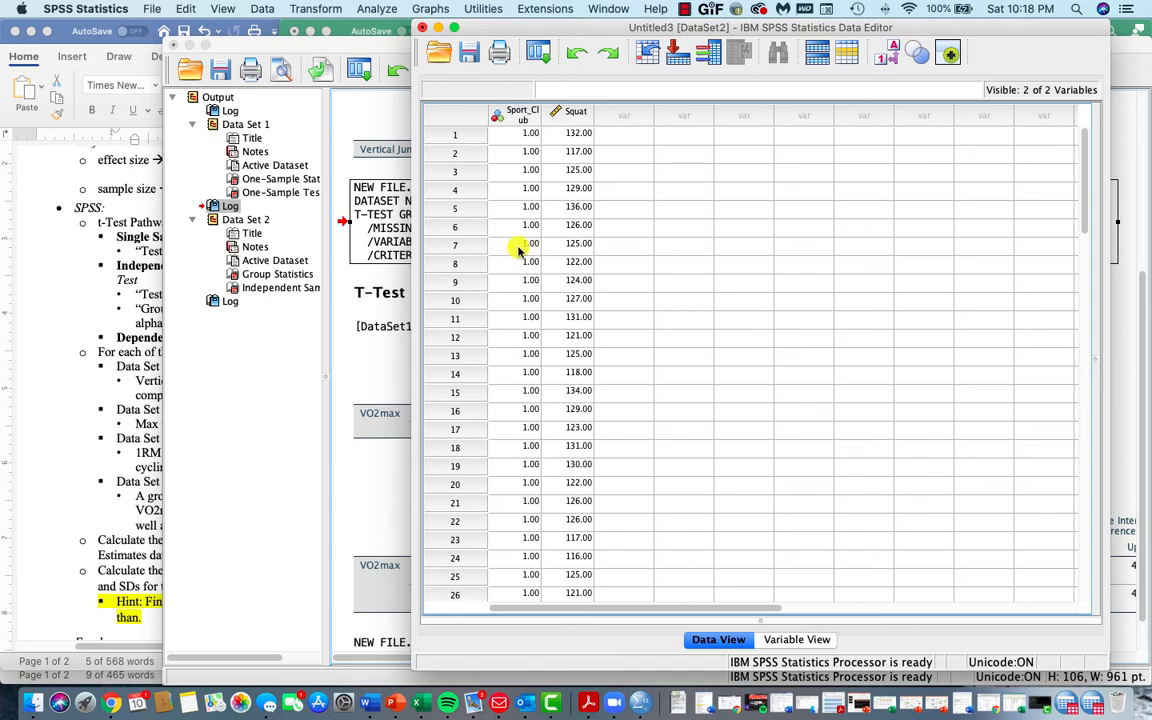
left_click(376, 8)
mouse_move(464, 92)
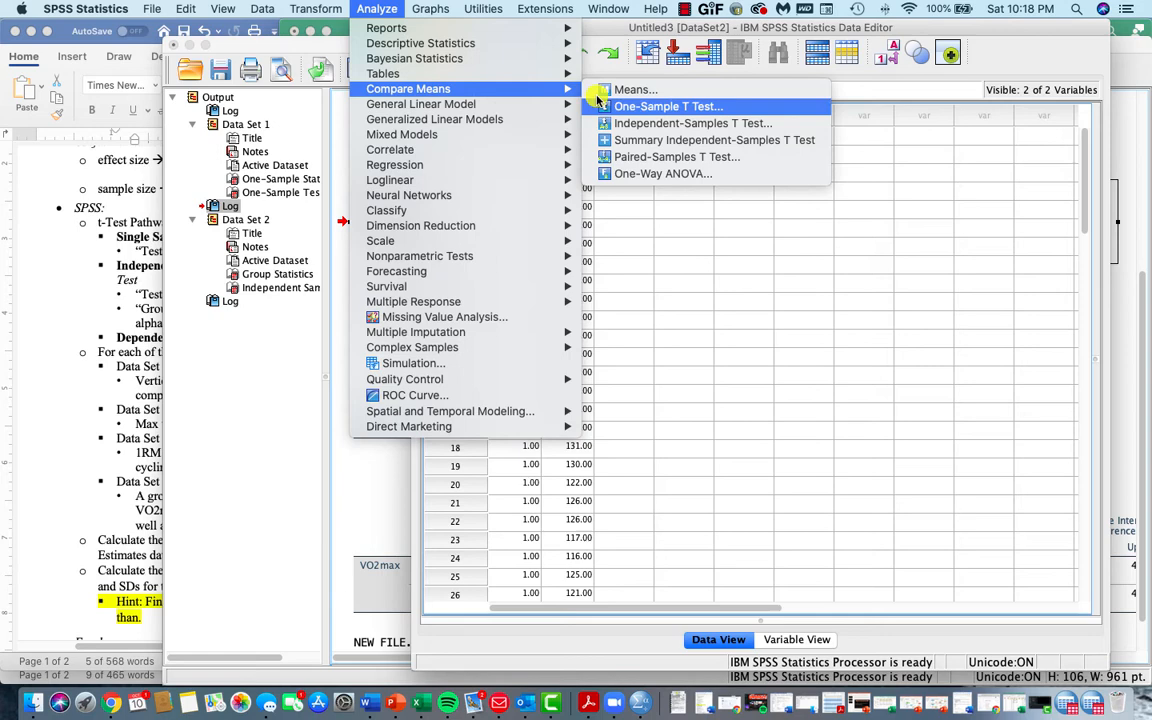
left_click(657, 124)
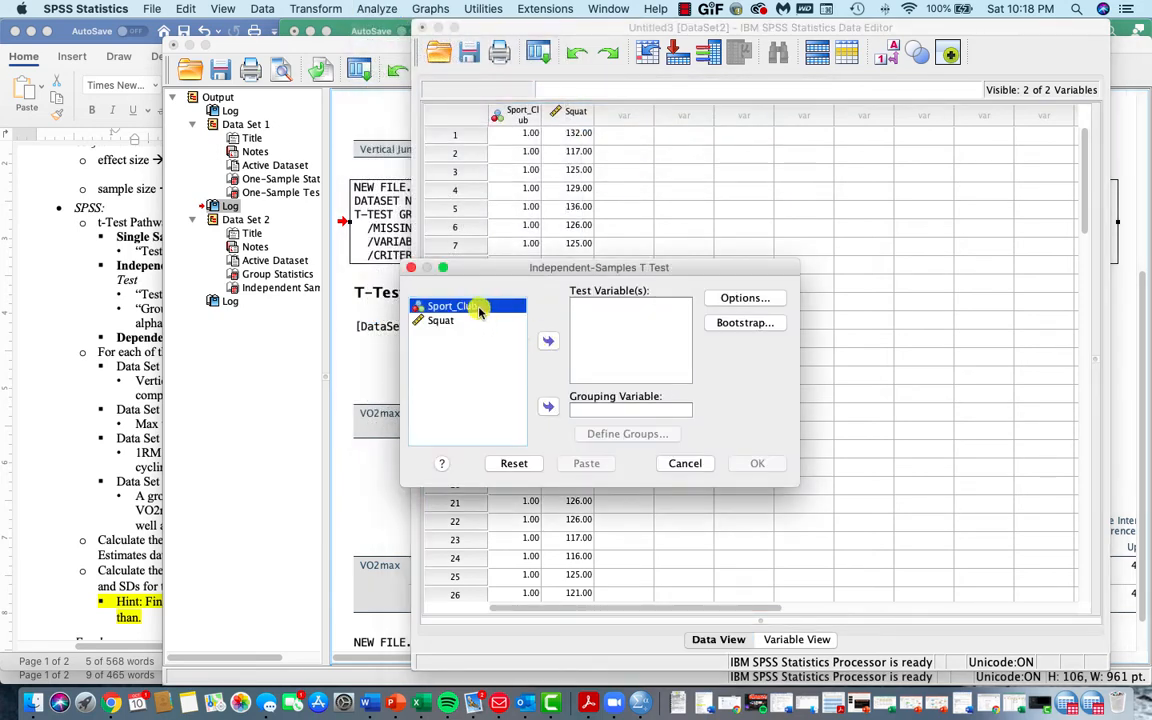
left_click(454, 322)
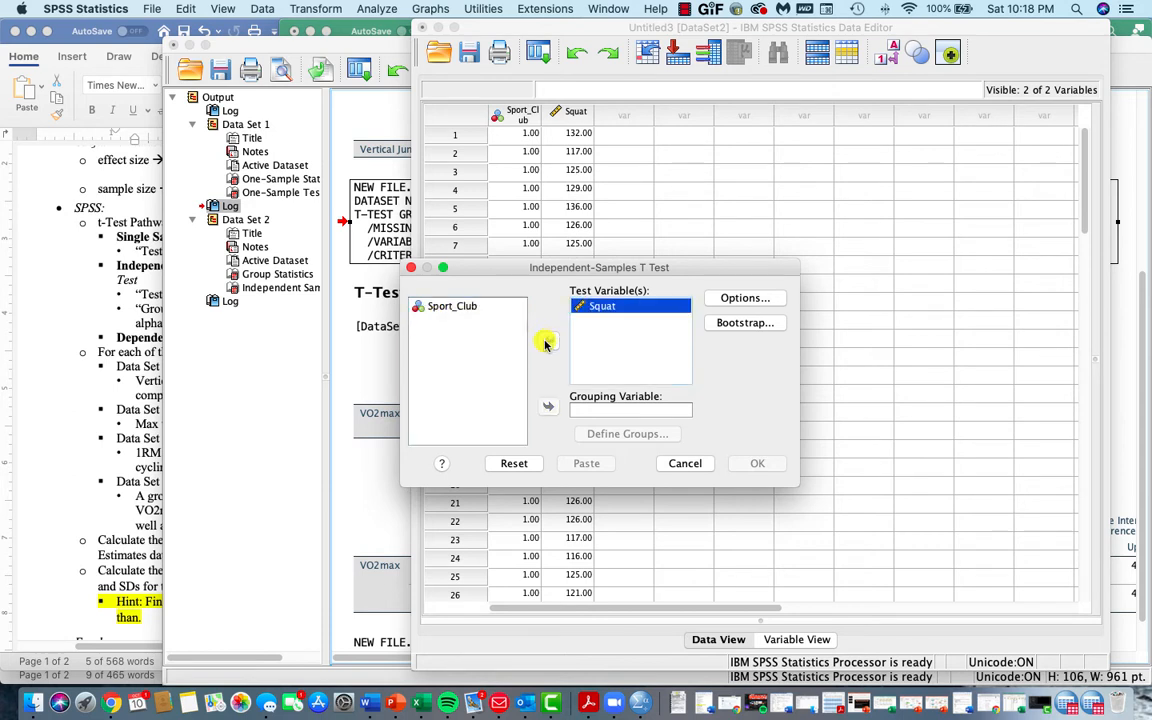
left_click(452, 306)
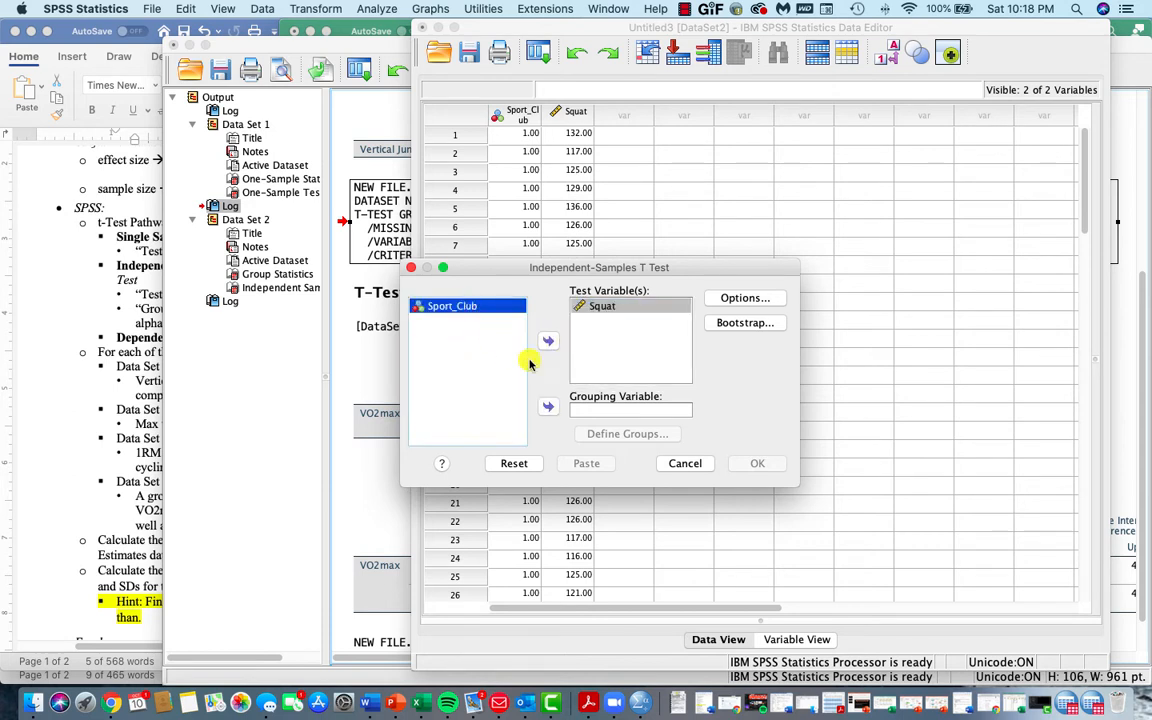
left_click(549, 406)
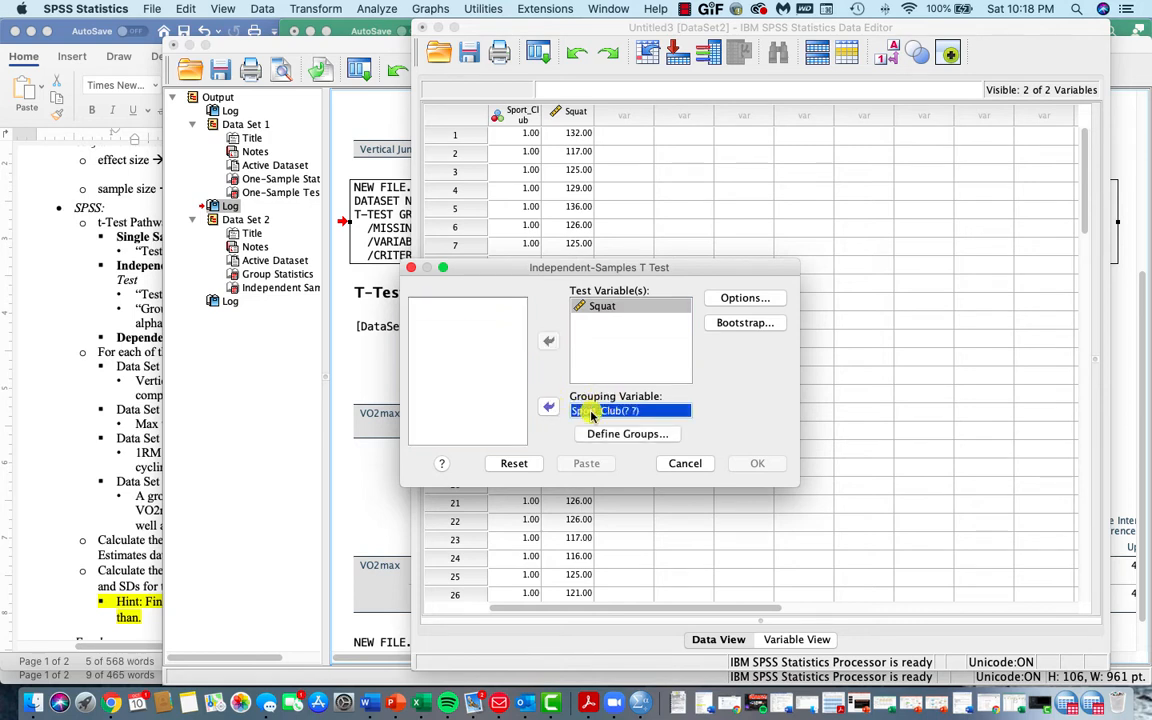
- Define the Sport_Club groups as 1 and 2 and run the t-test
left_click(598, 433)
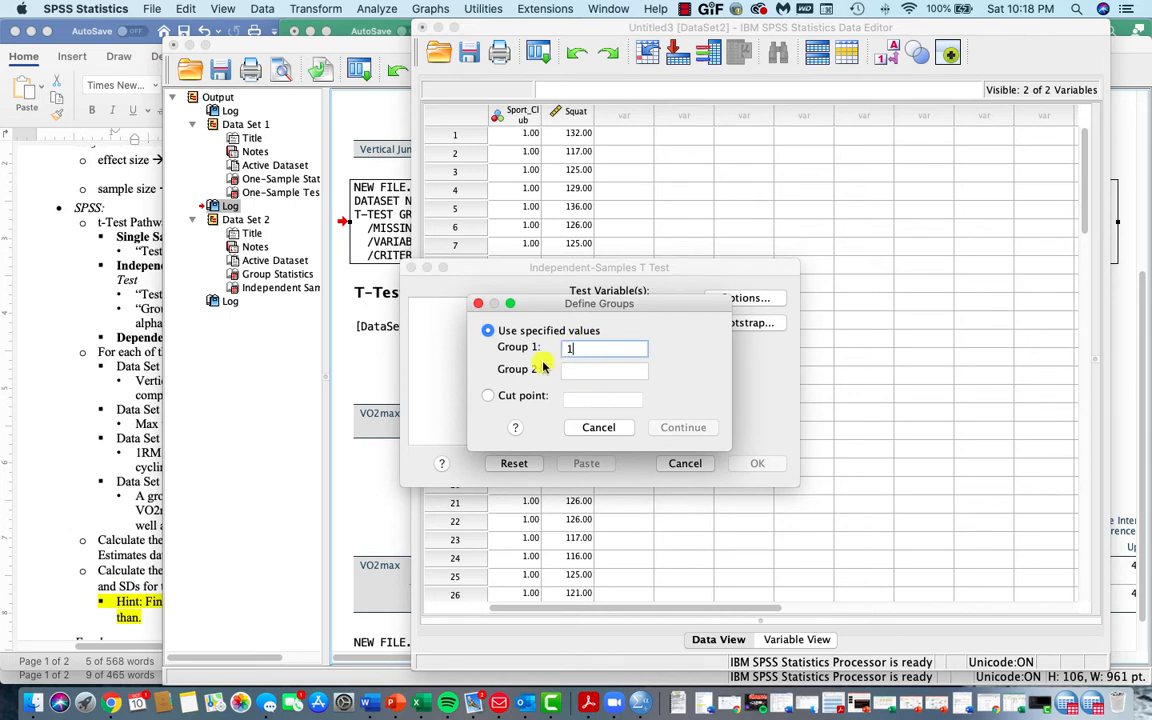
left_click(578, 373)
type("2")
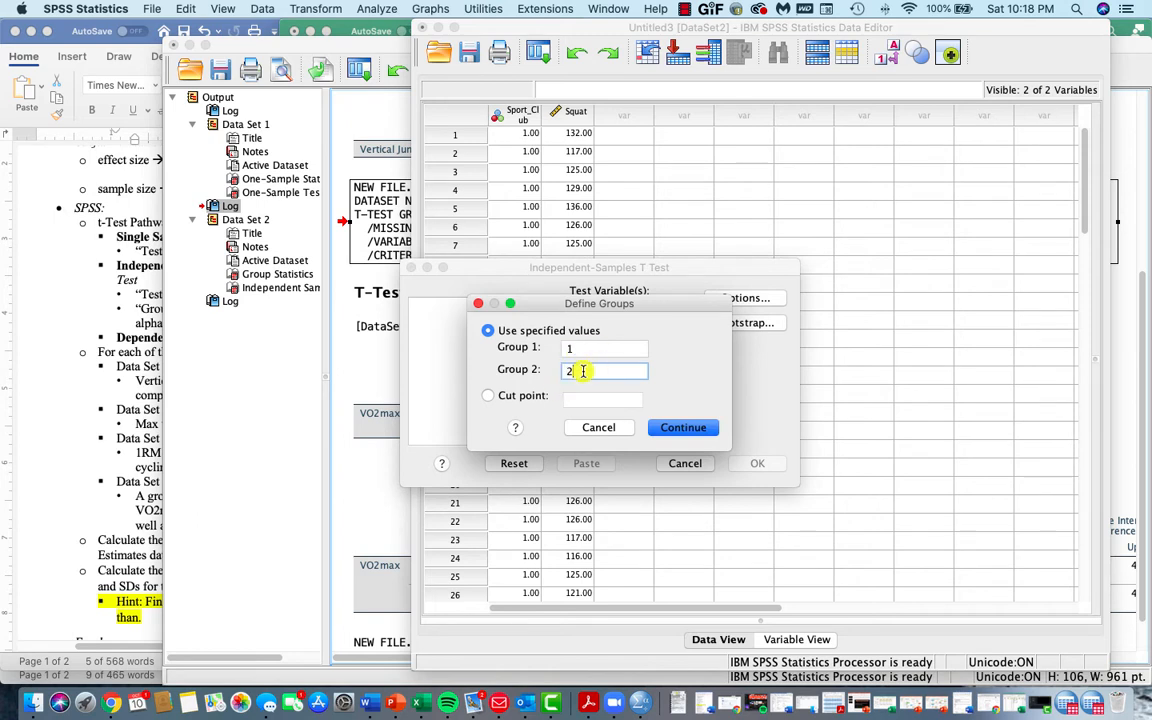
left_click(683, 428)
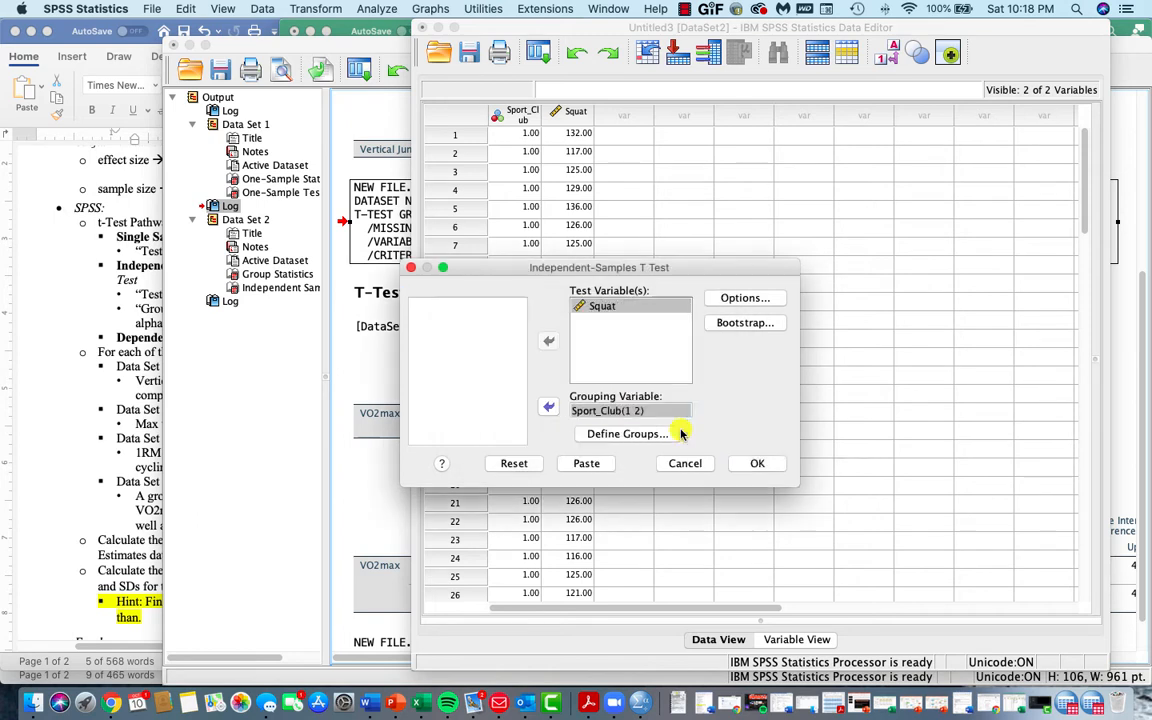
left_click(758, 462)
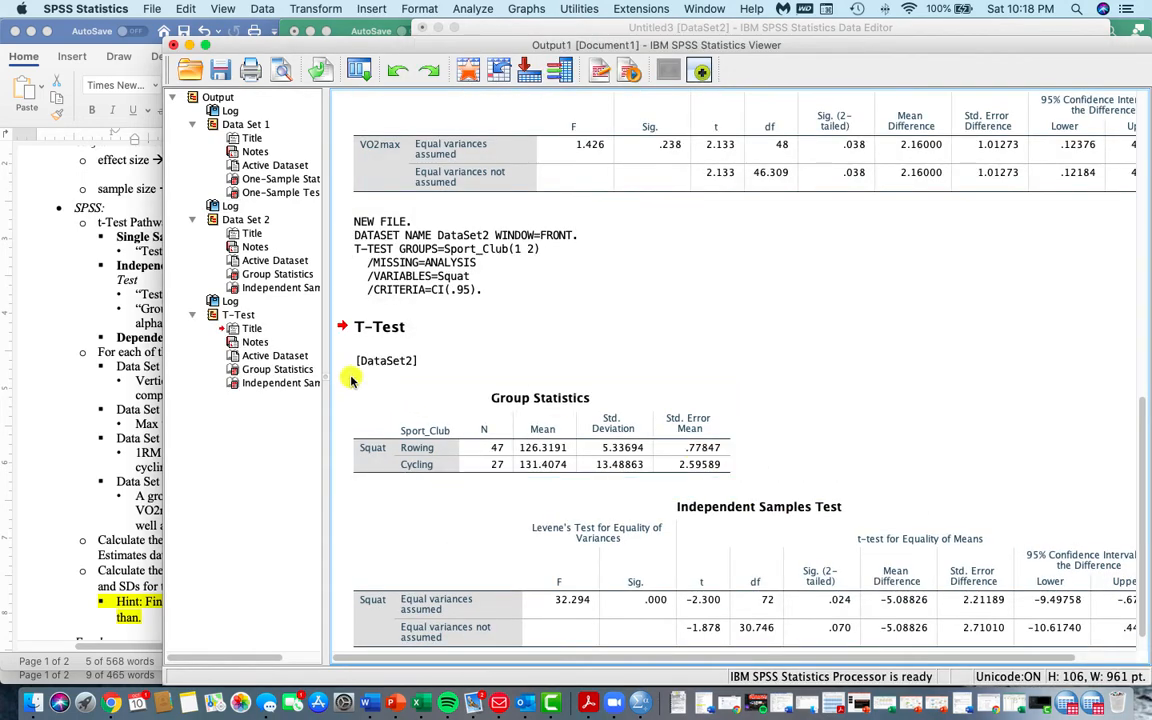
- Rename the new T-Test heading in the output outline as Data Set 3
left_click(240, 314)
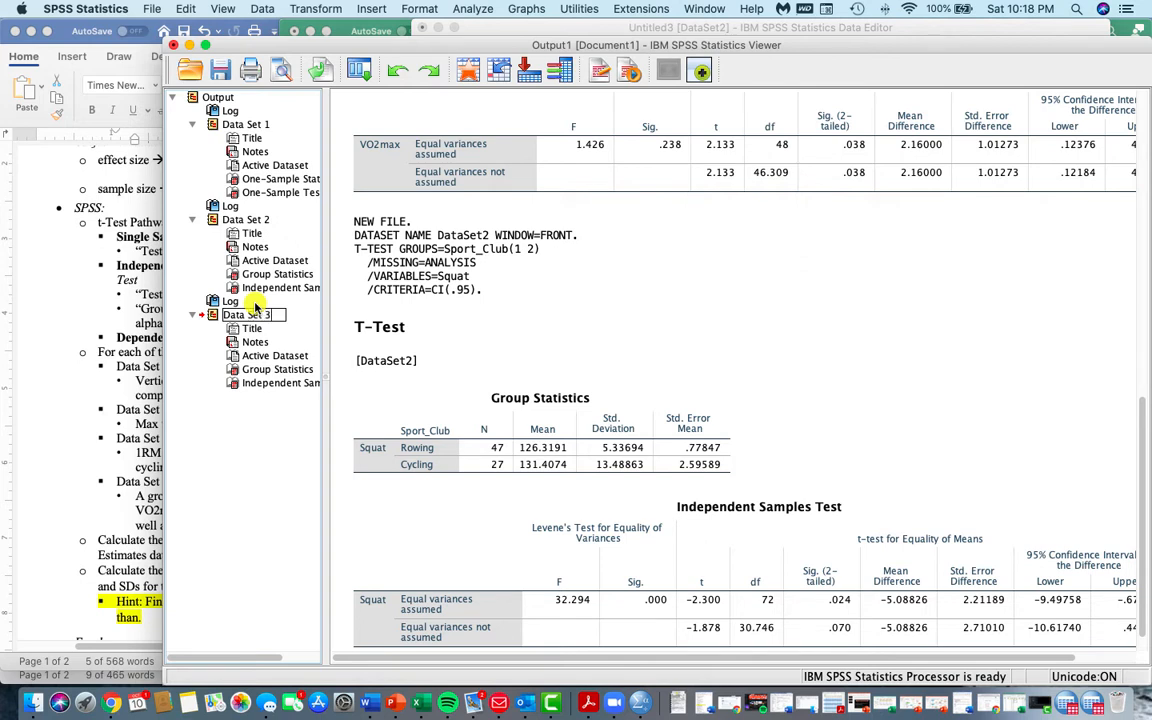
key("Return")
left_click(604, 224)
scroll(617, 265, "down", 1)
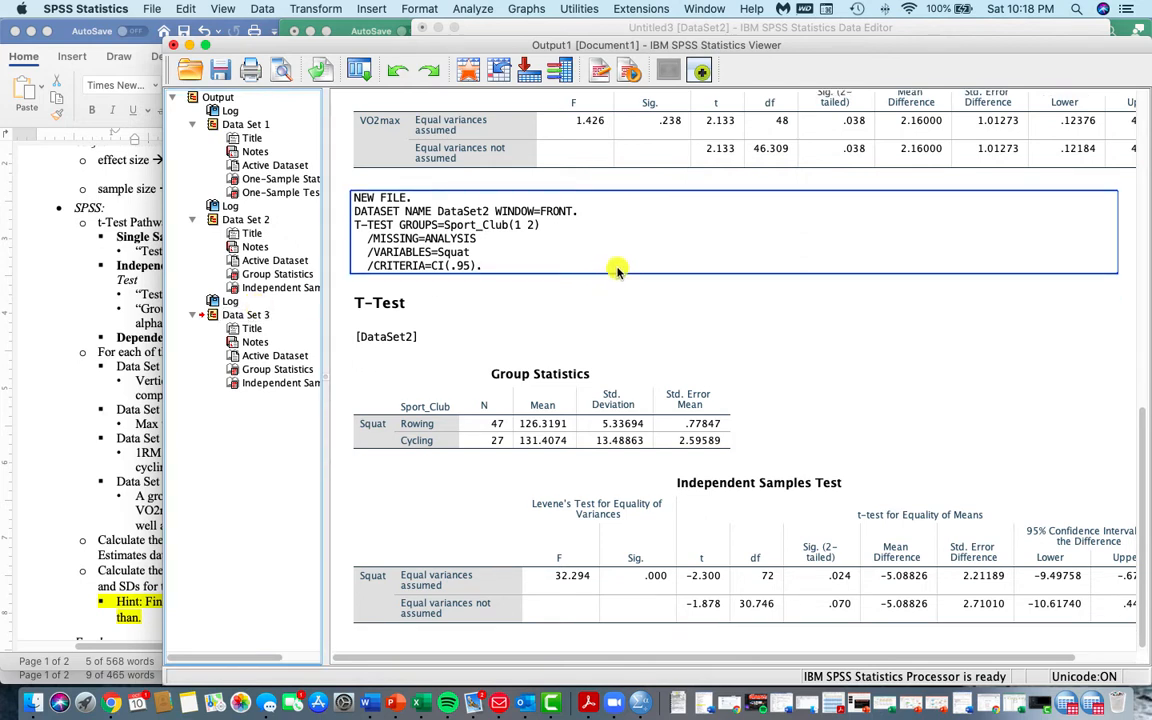
- Examine the Squat group sizes, means and standard deviations, and the Independent Samples Test results for Data Set 3
left_click(423, 336)
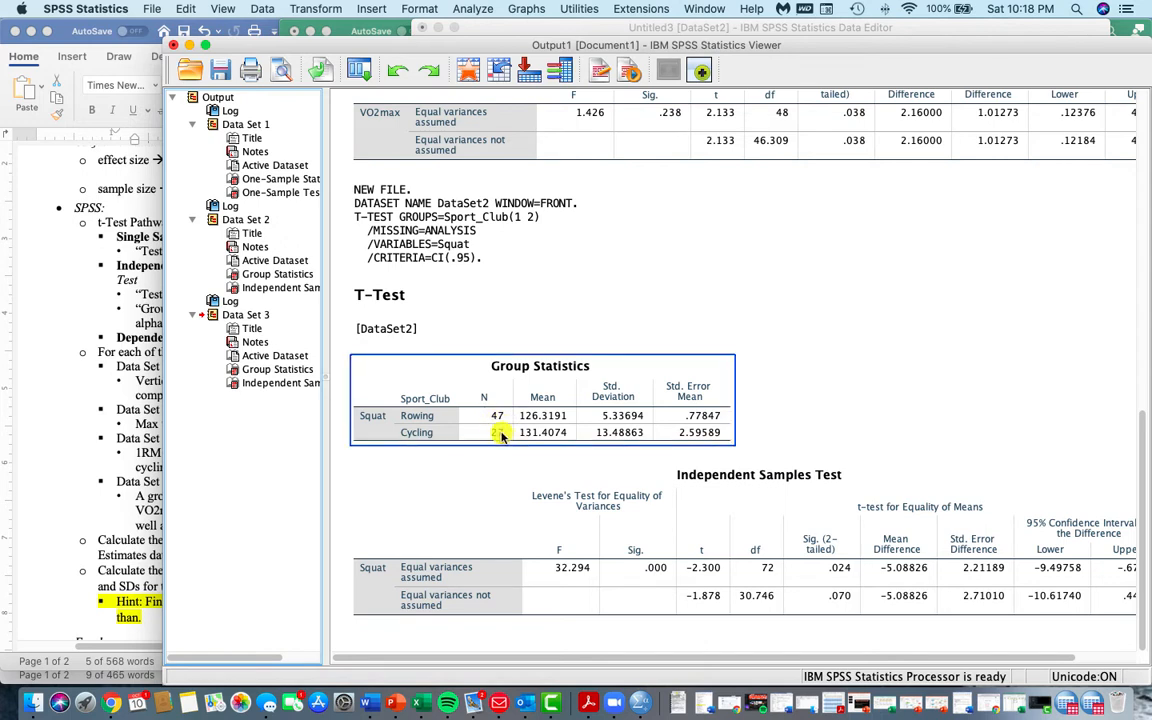
left_click(492, 459)
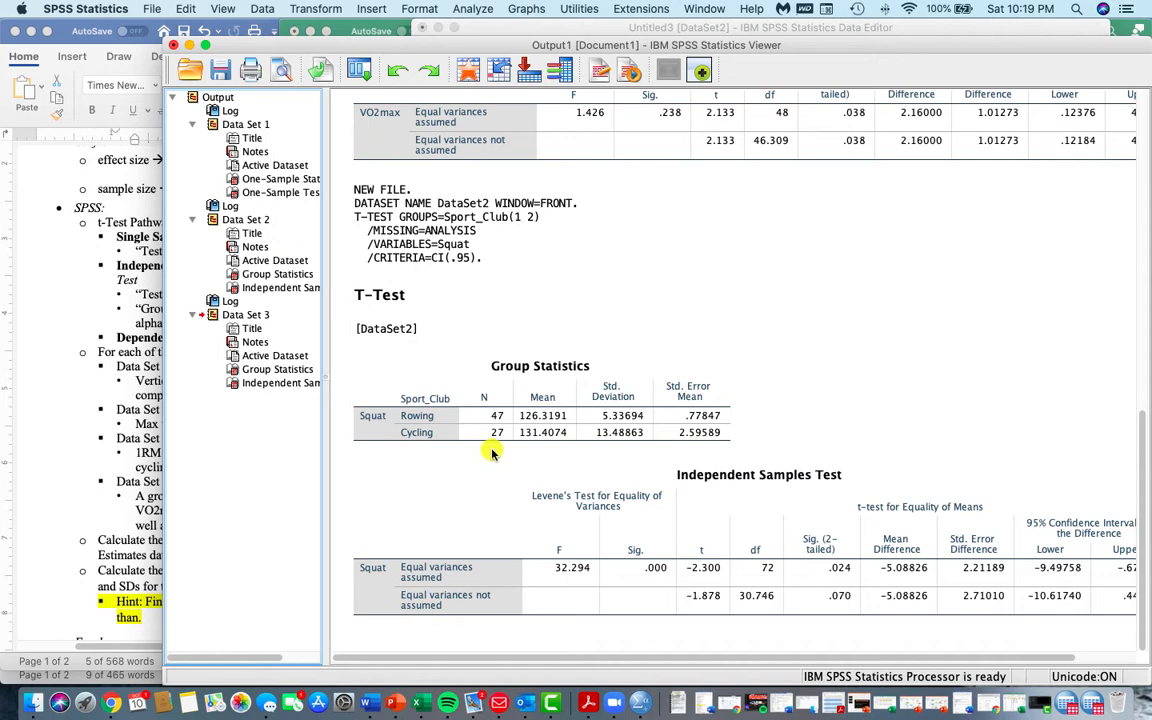
left_click(498, 417)
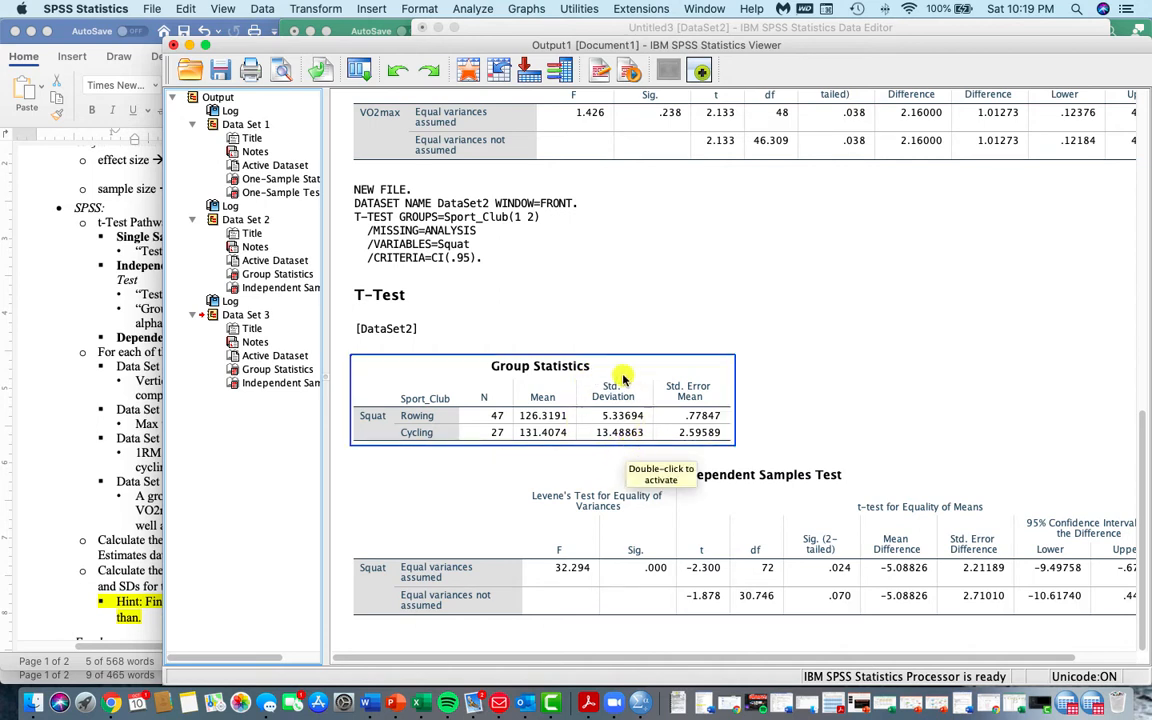
left_click(456, 517)
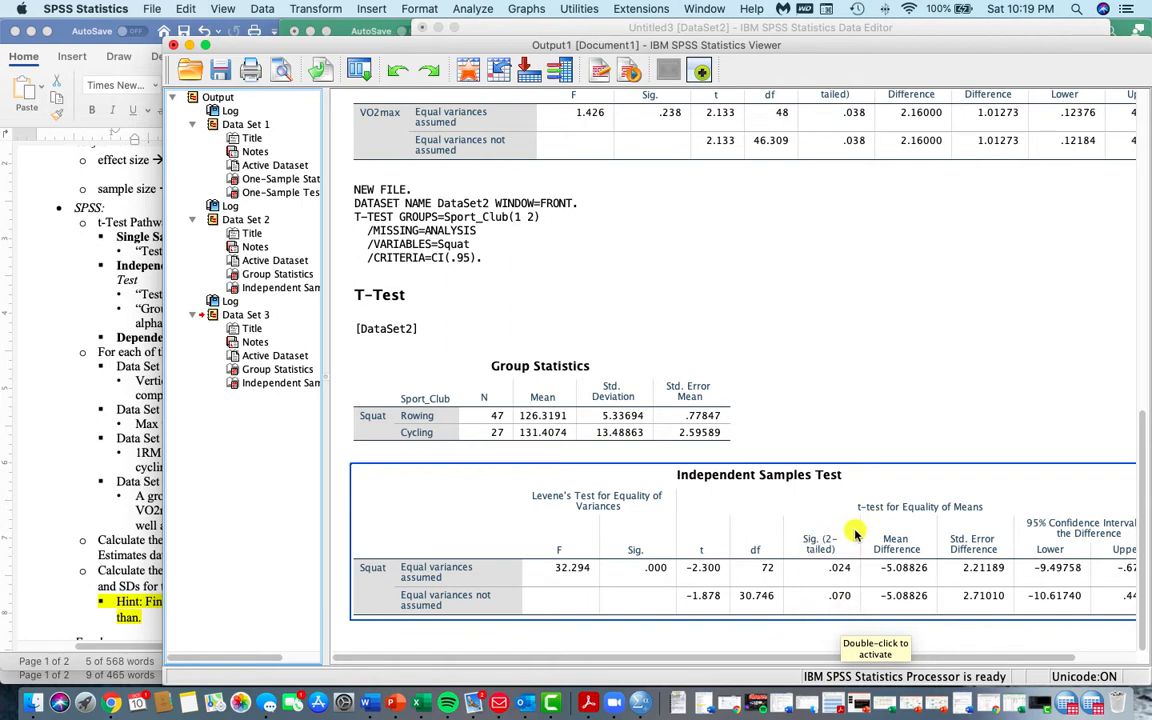
left_click(819, 630)
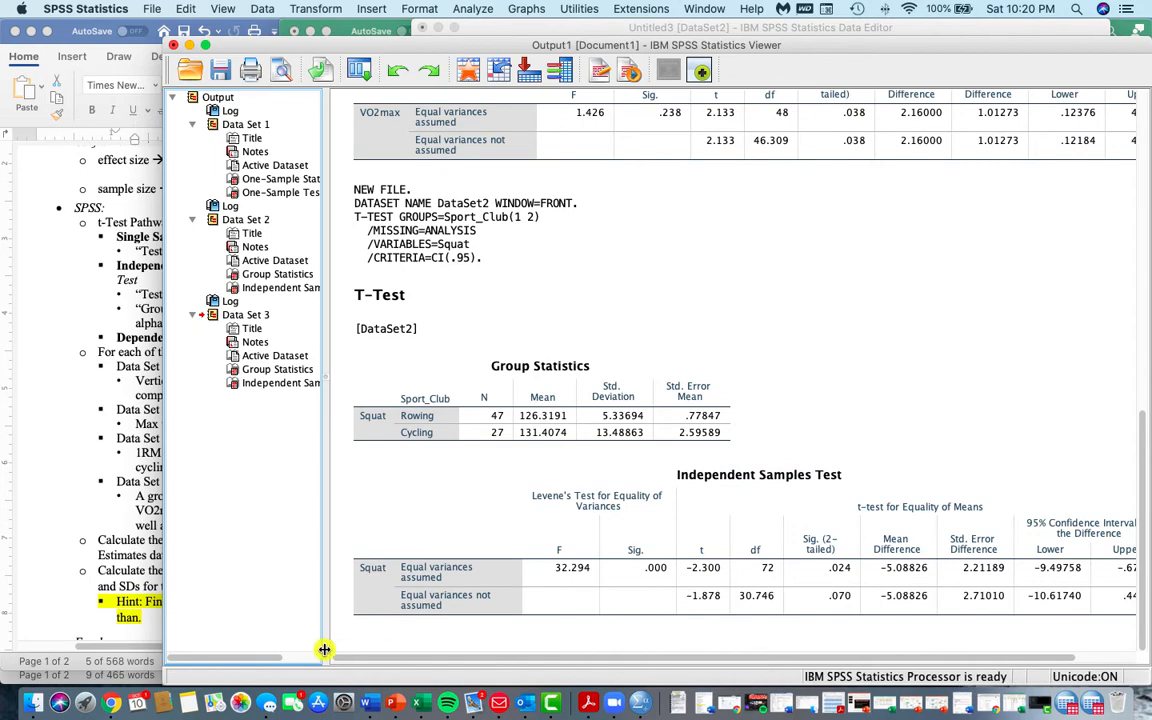
- Minimize the data editor, switch to the Word instructions, and read the Data Set 4 description, selecting "A group of participants"
left_click(438, 28)
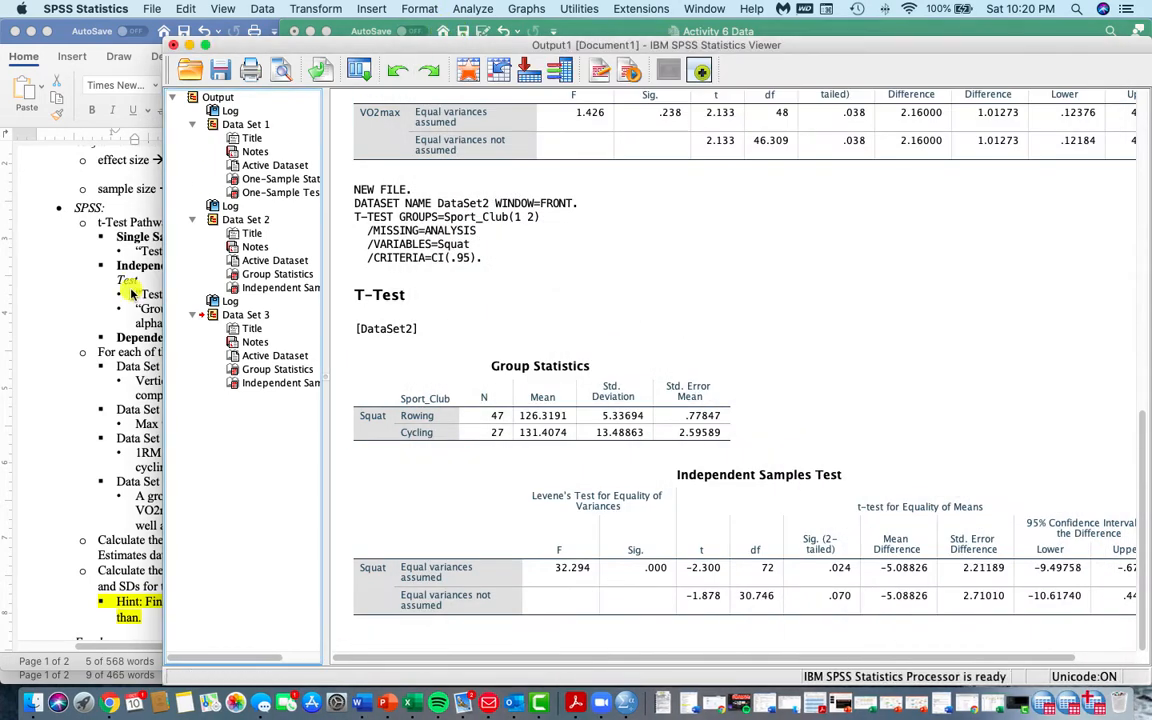
left_click(125, 373)
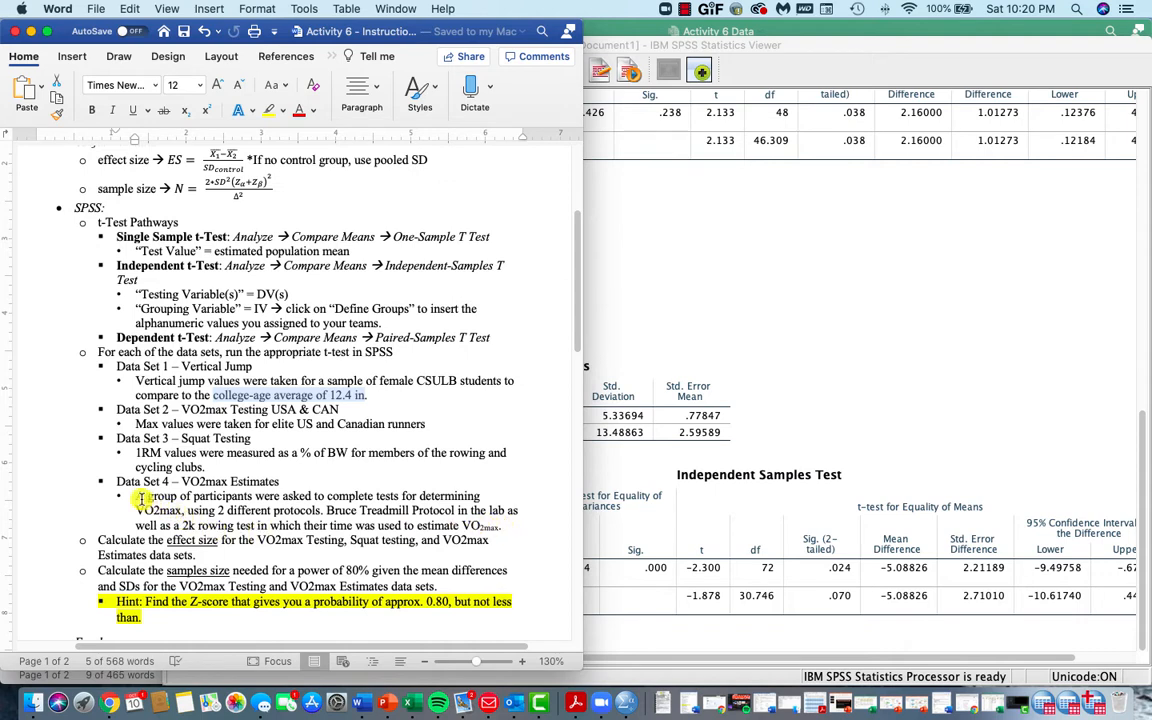
left_click_drag(133, 497, 253, 497)
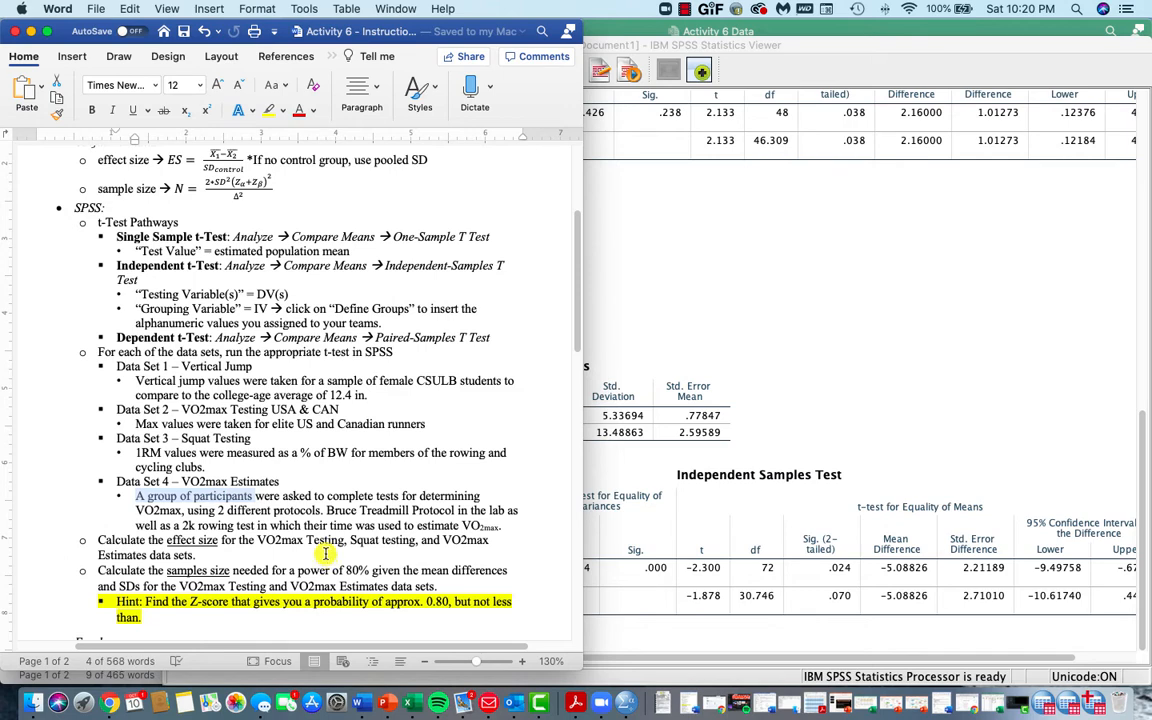
- Highlight "using 2 different protocols" in the instructions, and copy Data Set 4's Bruce Treadmill and 2km Rowing Time columns with headers (Q3:R19) in Excel
left_click_drag(188, 511, 320, 503)
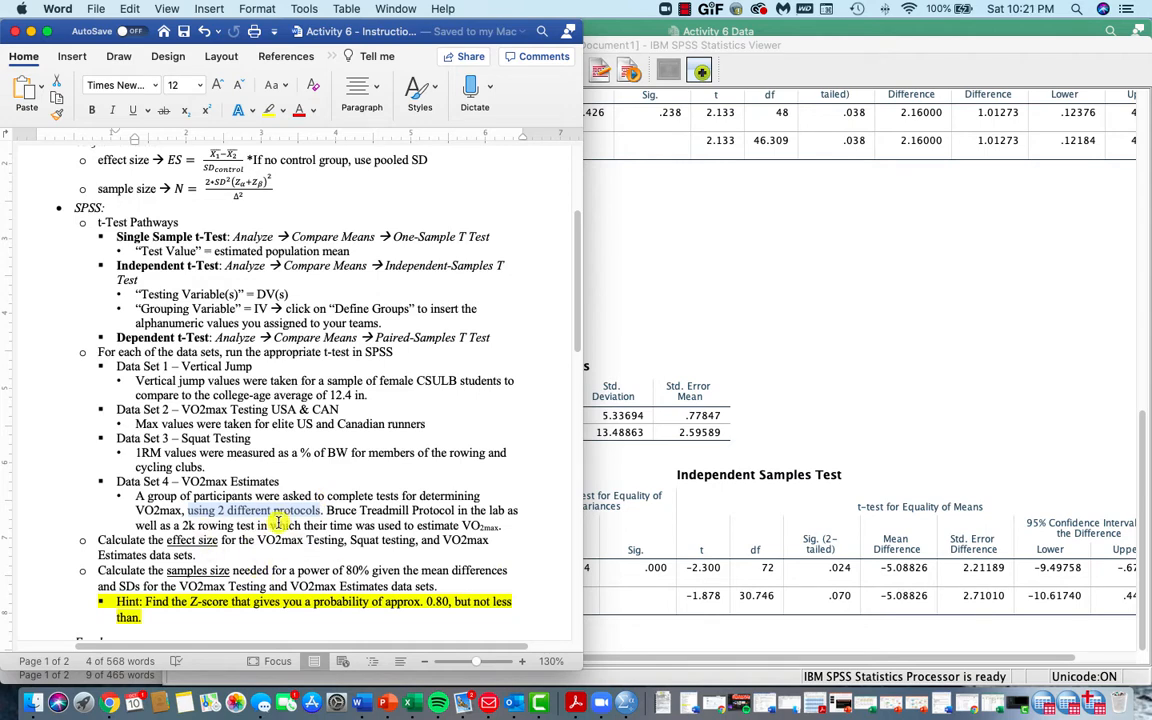
left_click(828, 32)
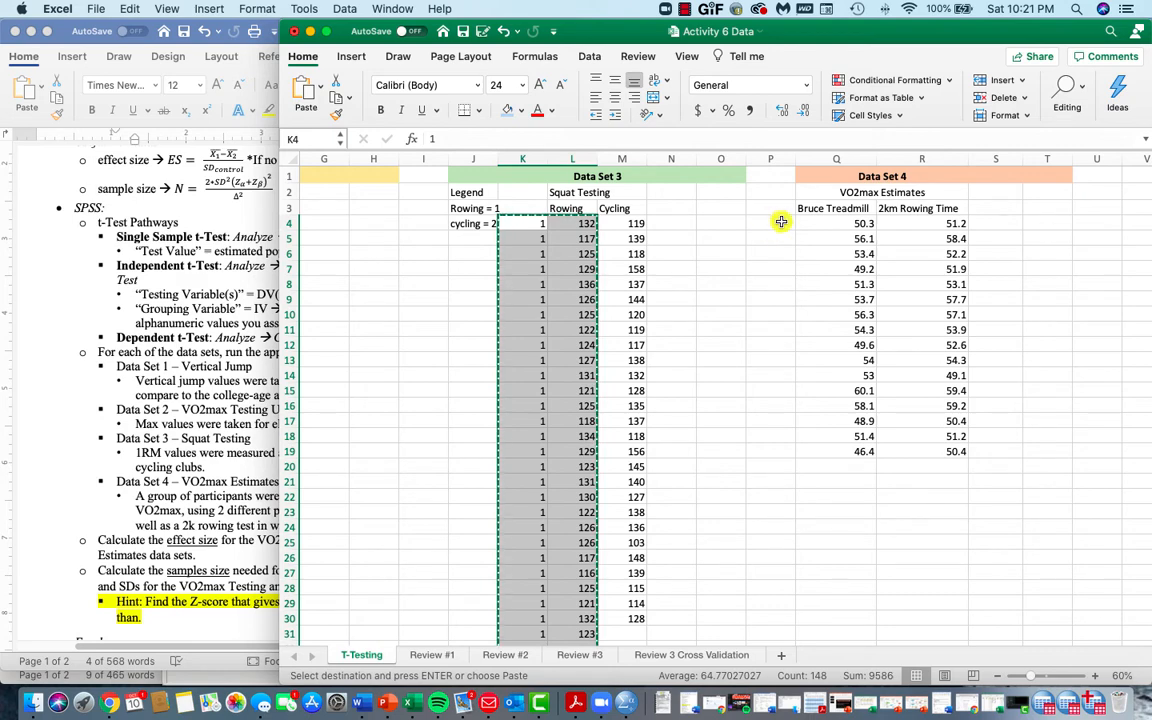
left_click_drag(816, 208, 901, 449)
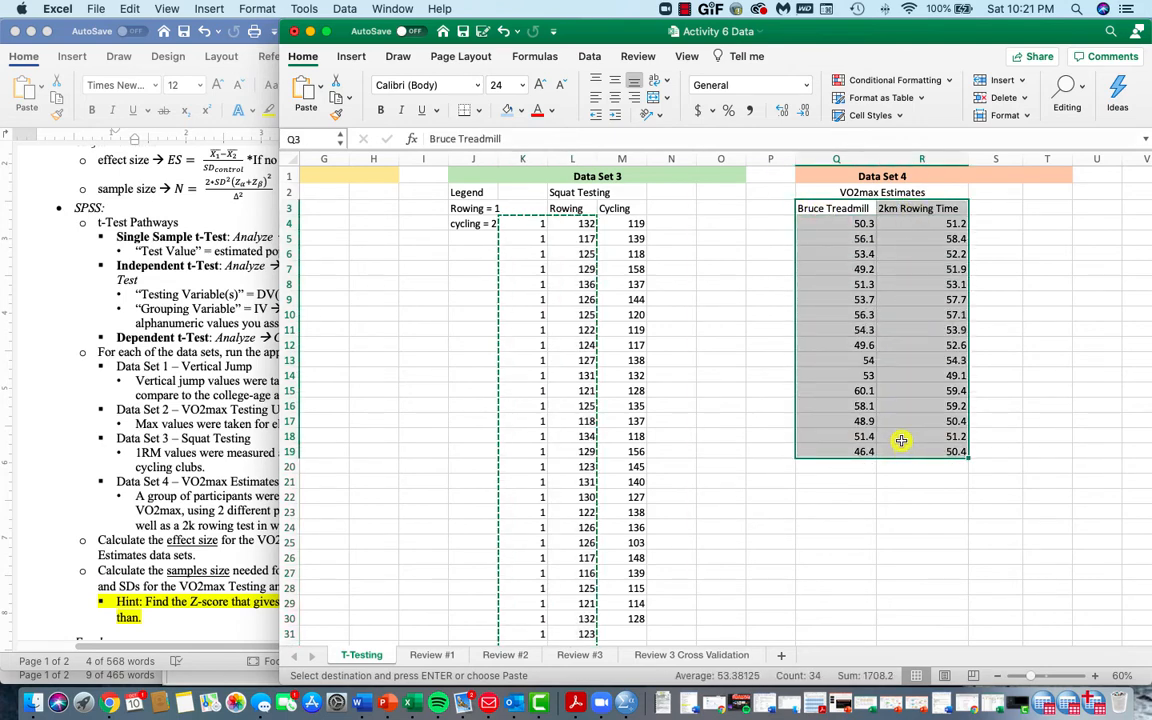
key("super+c")
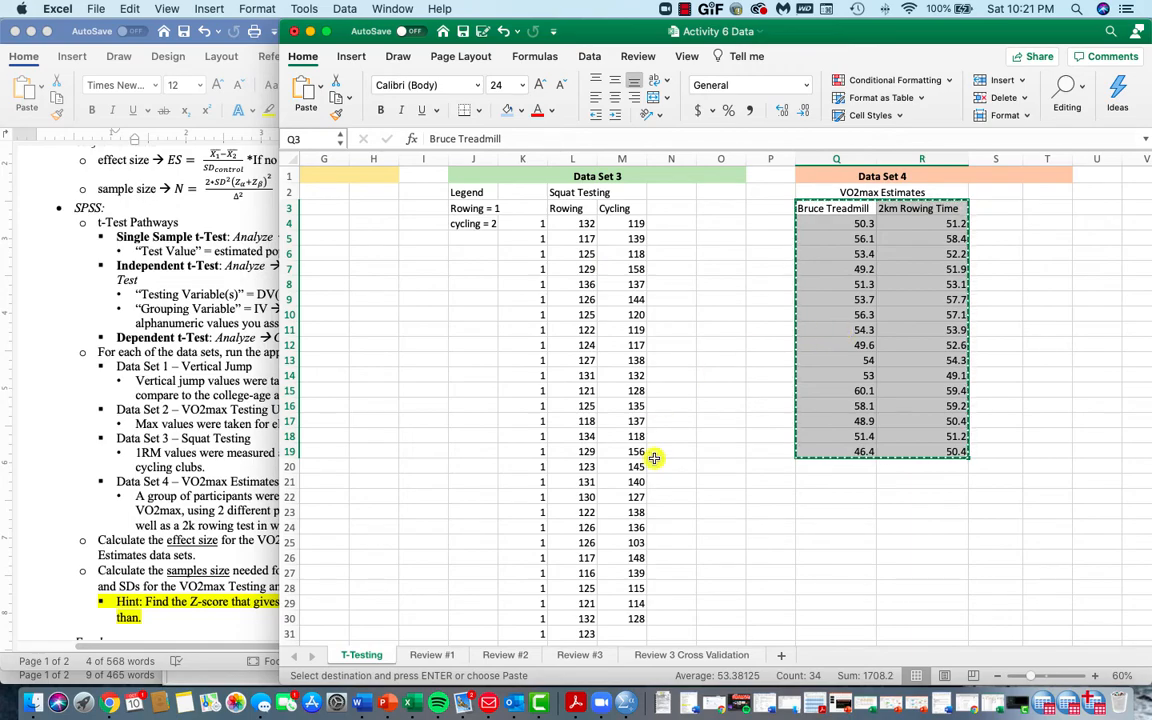
- Switch to the SPSS Statistics output viewer and start creating a new data file
key("ctrl+Up")
left_click(710, 298)
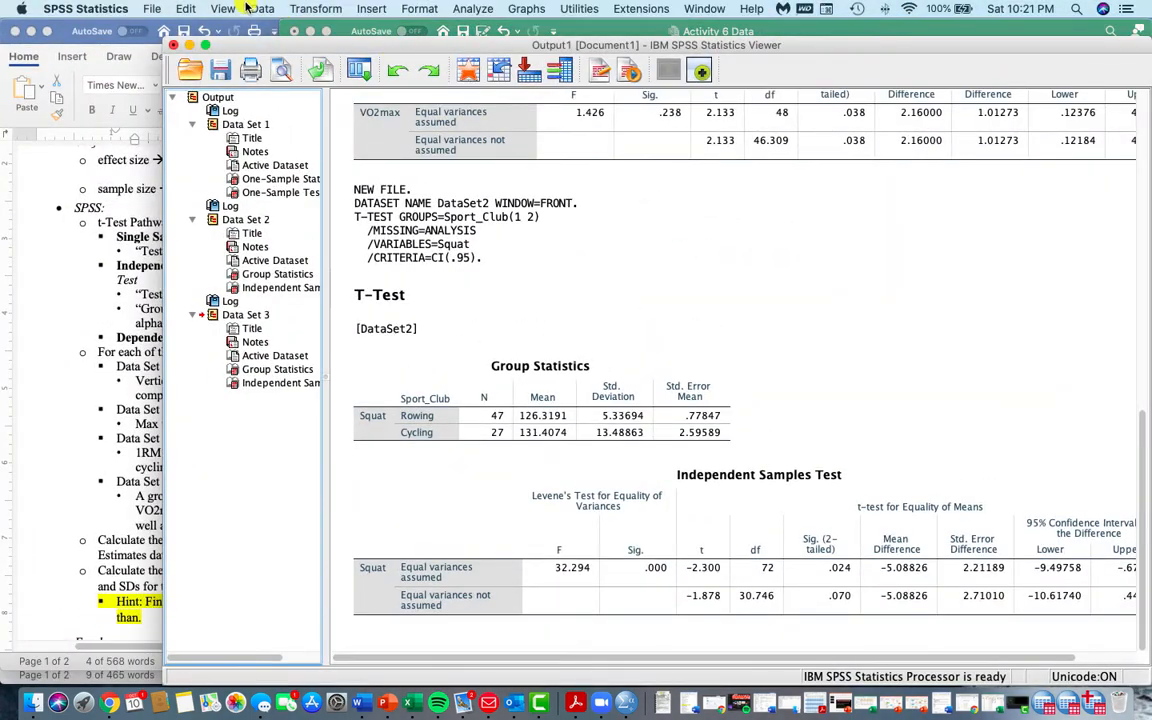
left_click(155, 8)
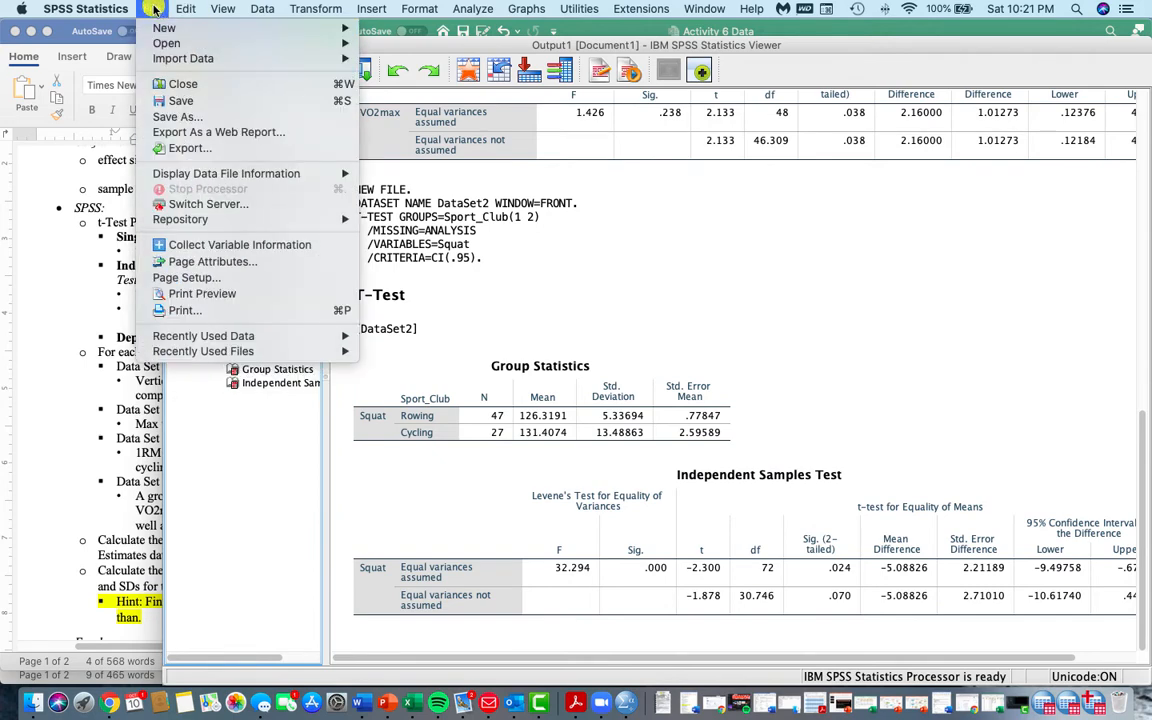
mouse_move(181, 31)
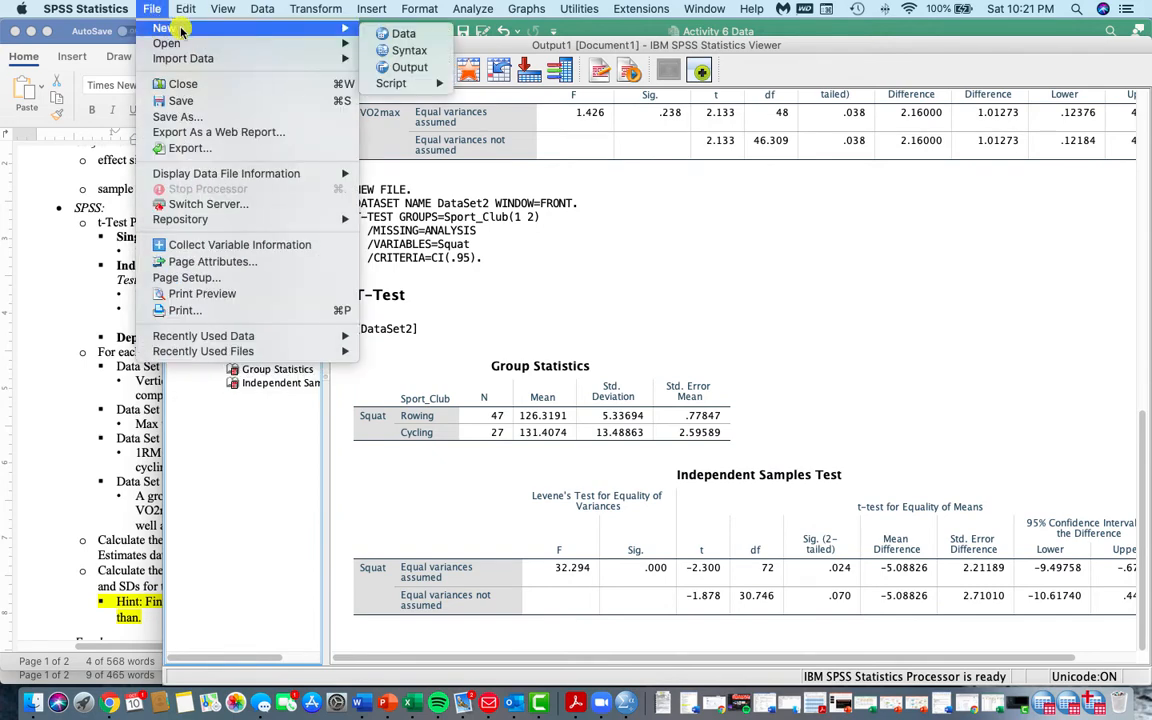
- Create a new empty dataset and paste the copied Bruce Treadmill and 2km Rowing Time data with variable names, starting at the first cell
left_click(388, 35)
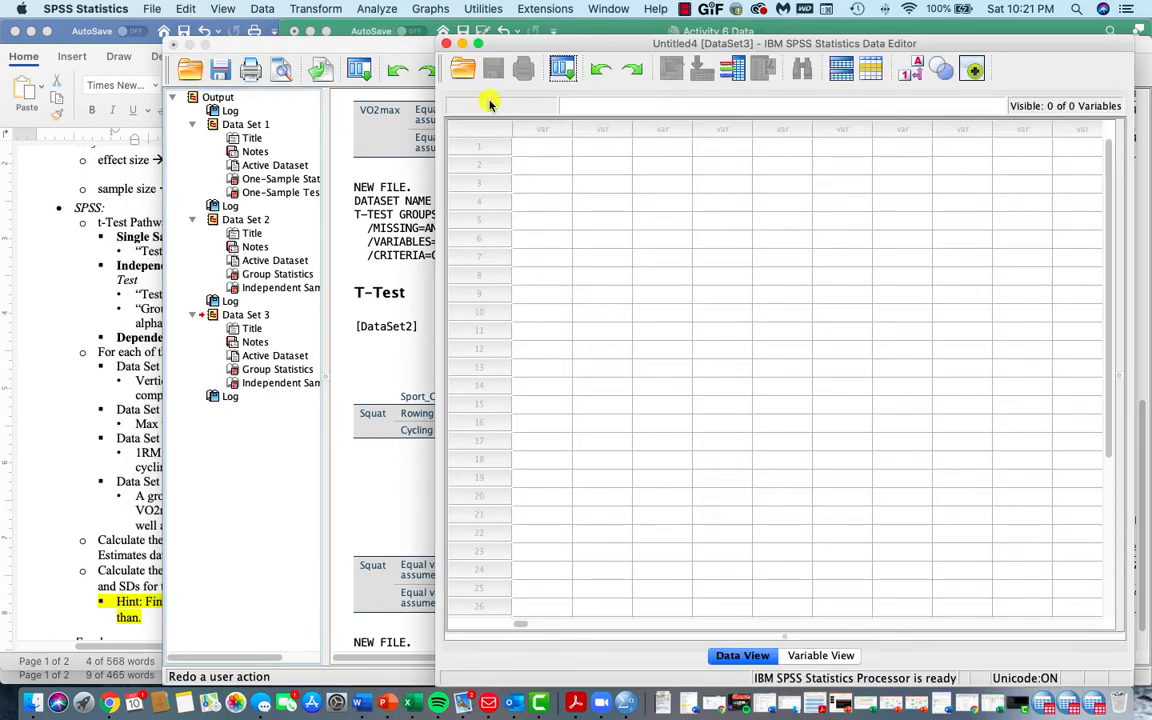
right_click(541, 150)
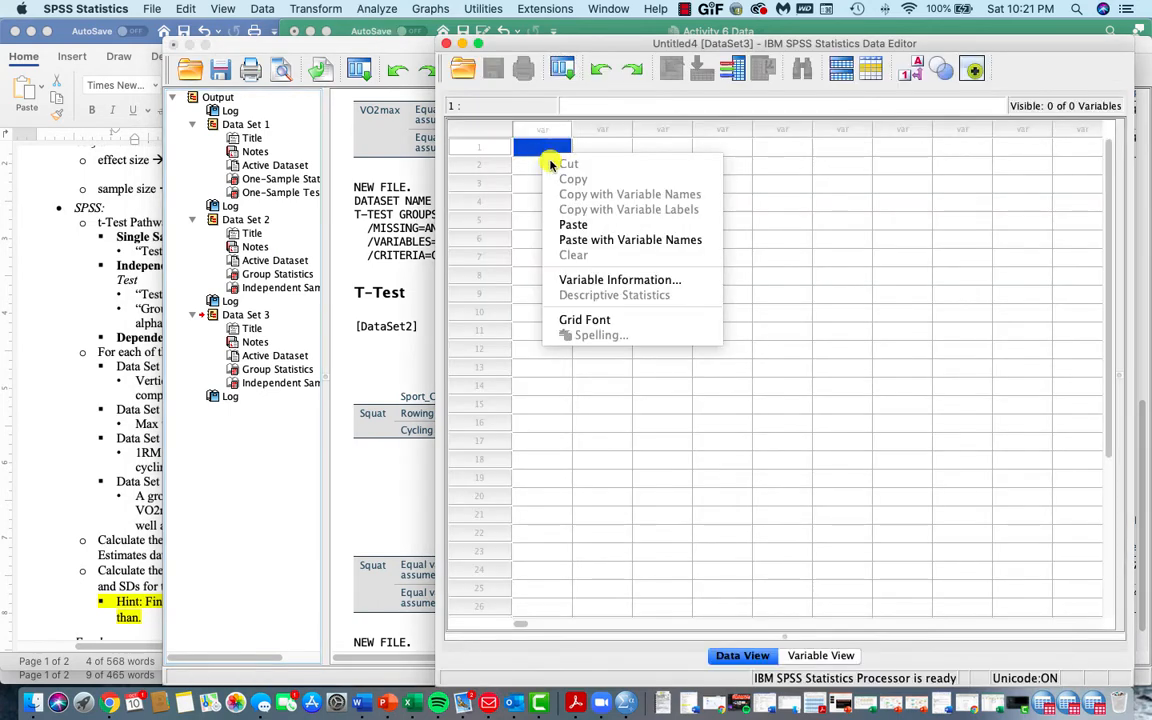
left_click(580, 239)
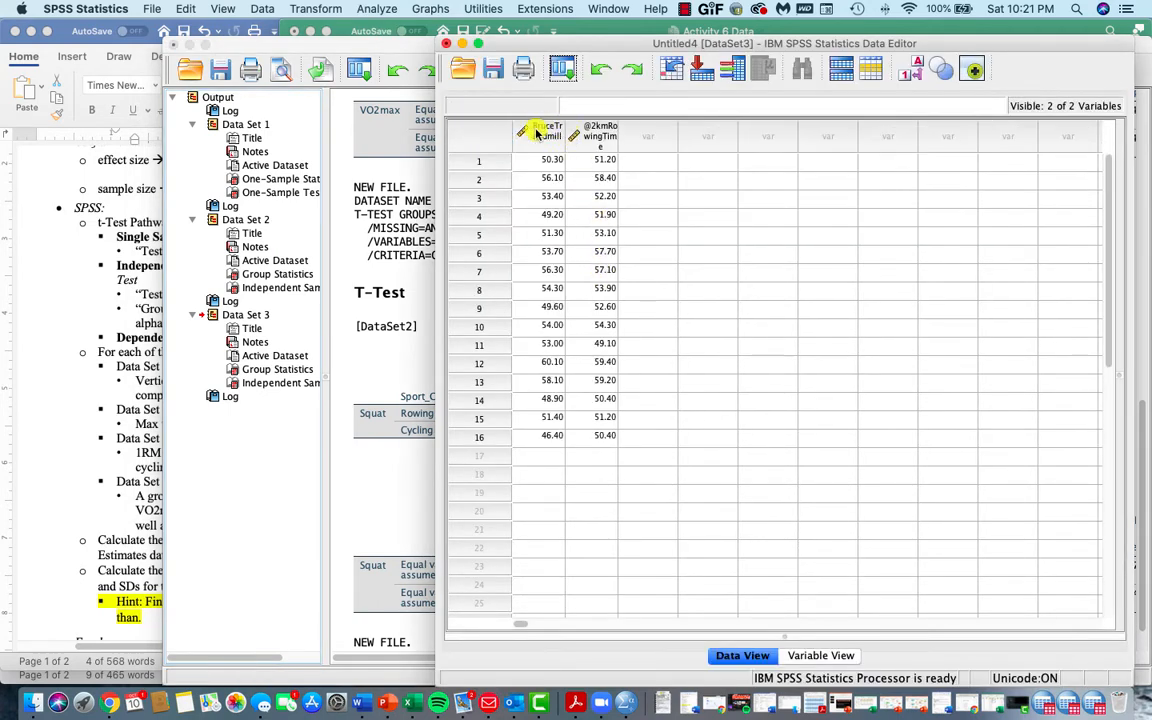
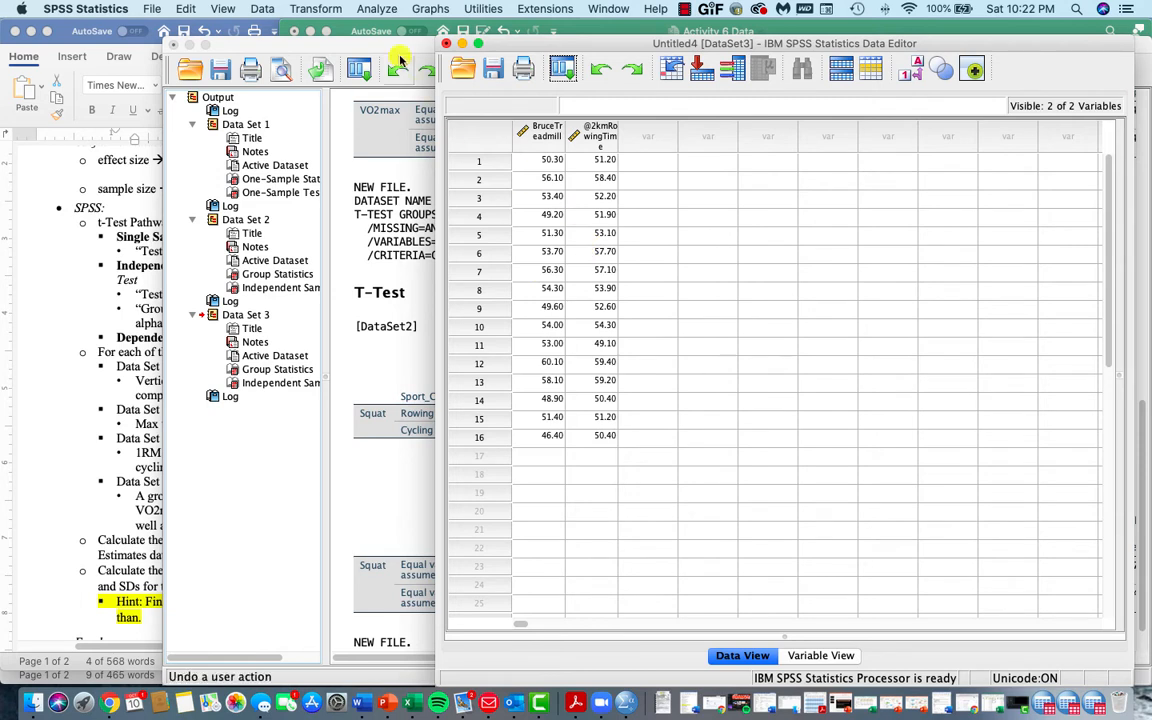
- Set up a Paired-Samples T Test with Bruce Treadmill as Variable1 and 2km Rowing Time as Variable2 of pair 1
left_click(378, 12)
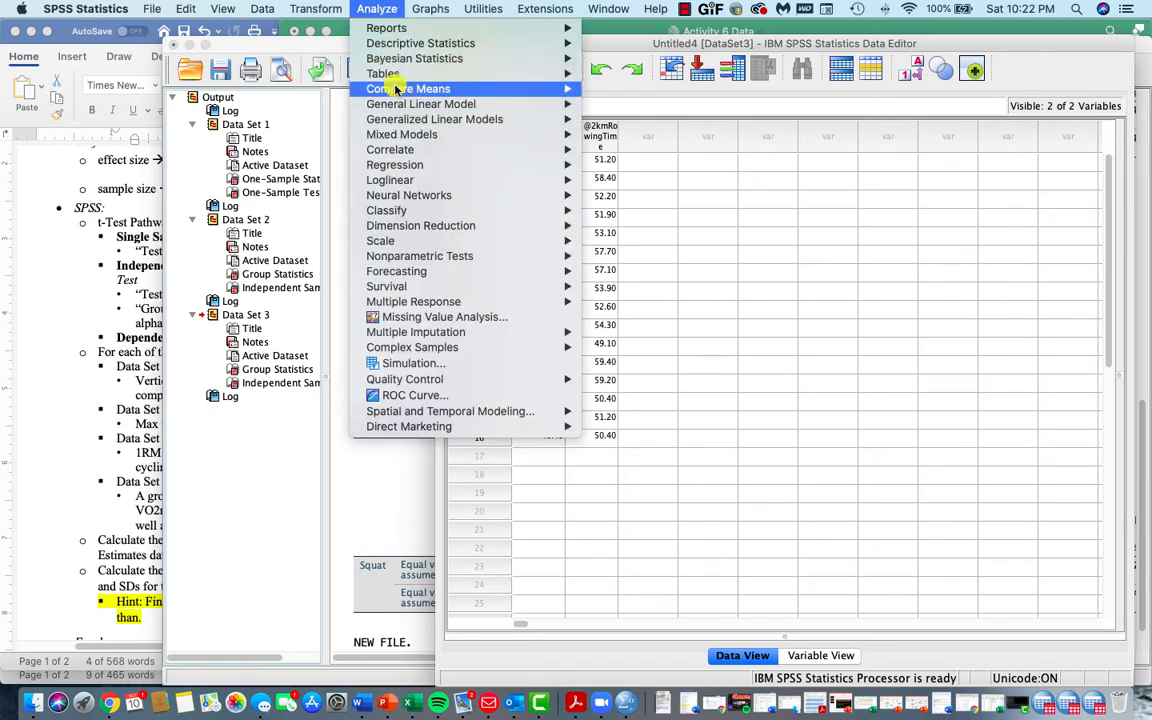
mouse_move(452, 92)
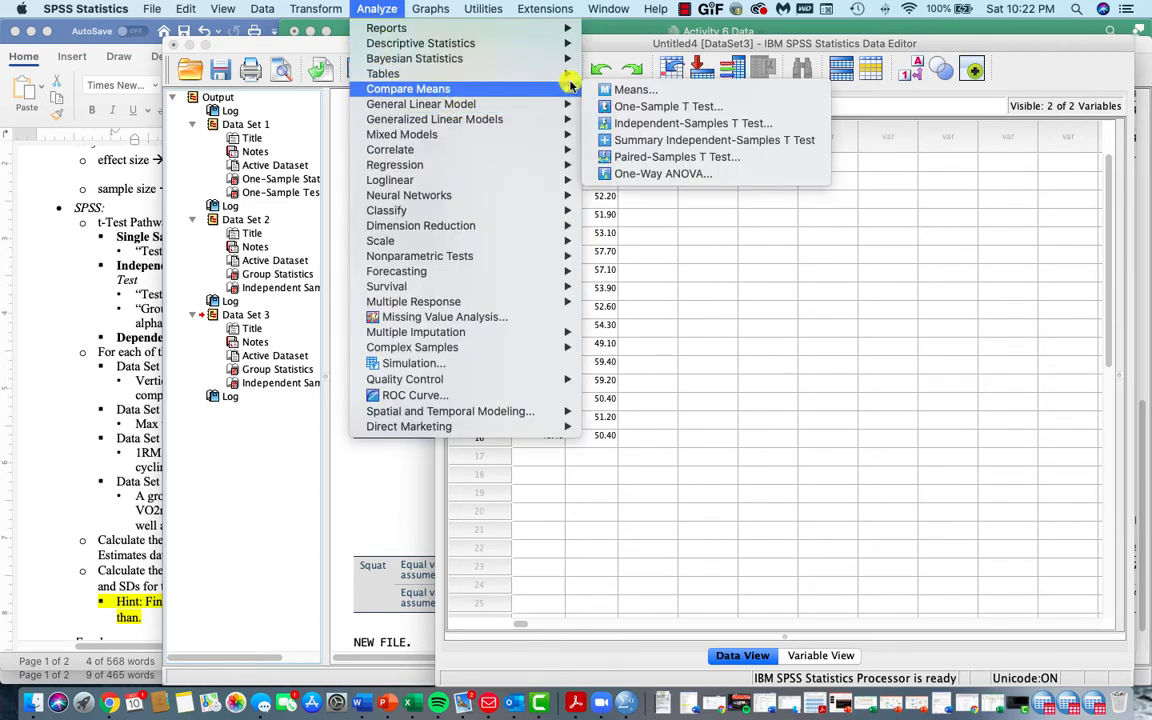
left_click(654, 158)
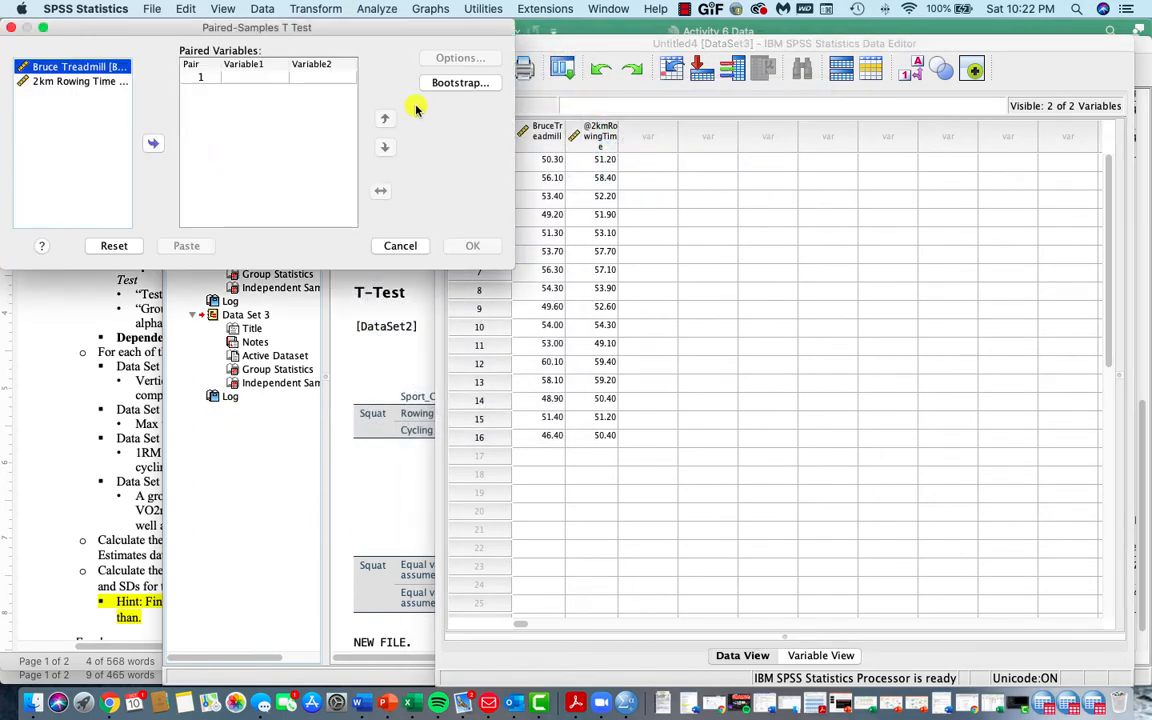
left_click_drag(312, 33, 750, 196)
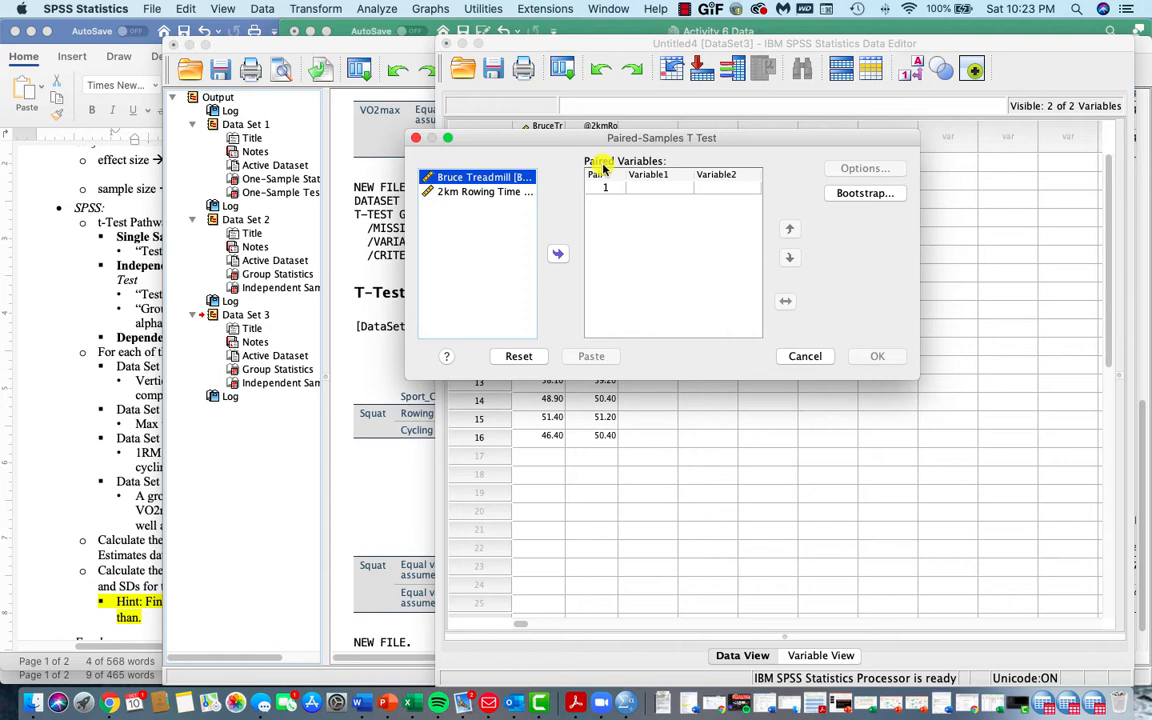
left_click(483, 192, "shift")
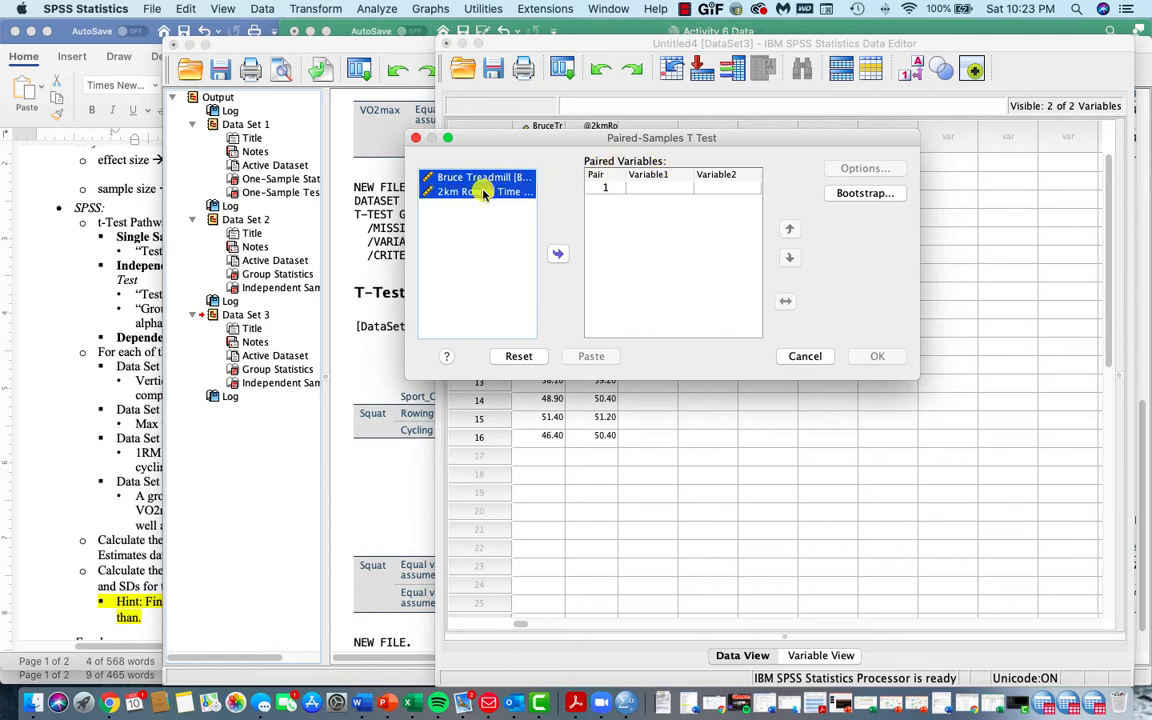
left_click(559, 254)
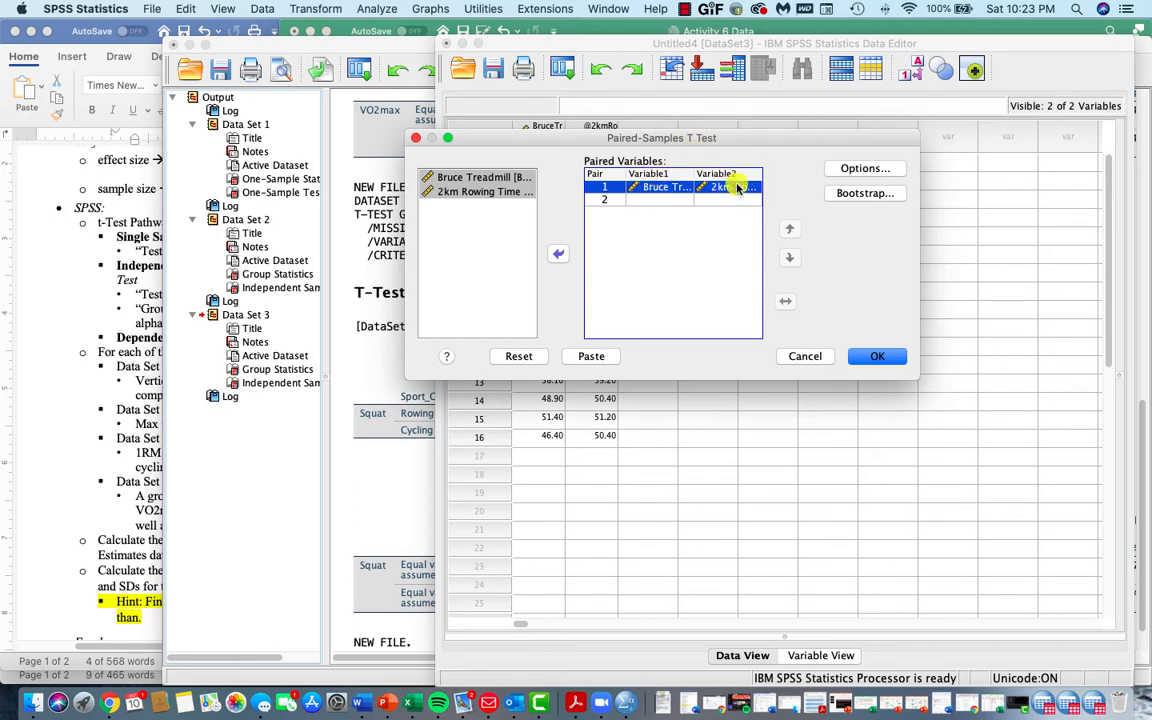
- Add a second pair in reverse order, with 2km Rowing Time as Variable1 and Bruce Treadmill as Variable2
left_click(482, 191)
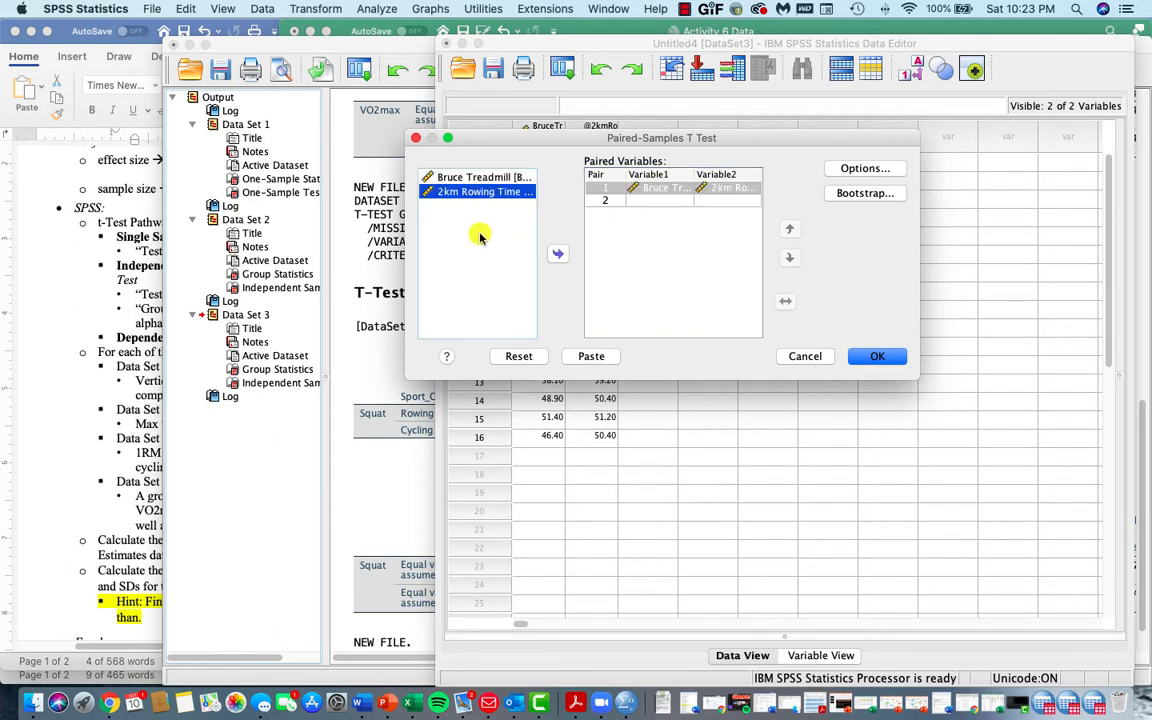
left_click(561, 258)
left_click(482, 177)
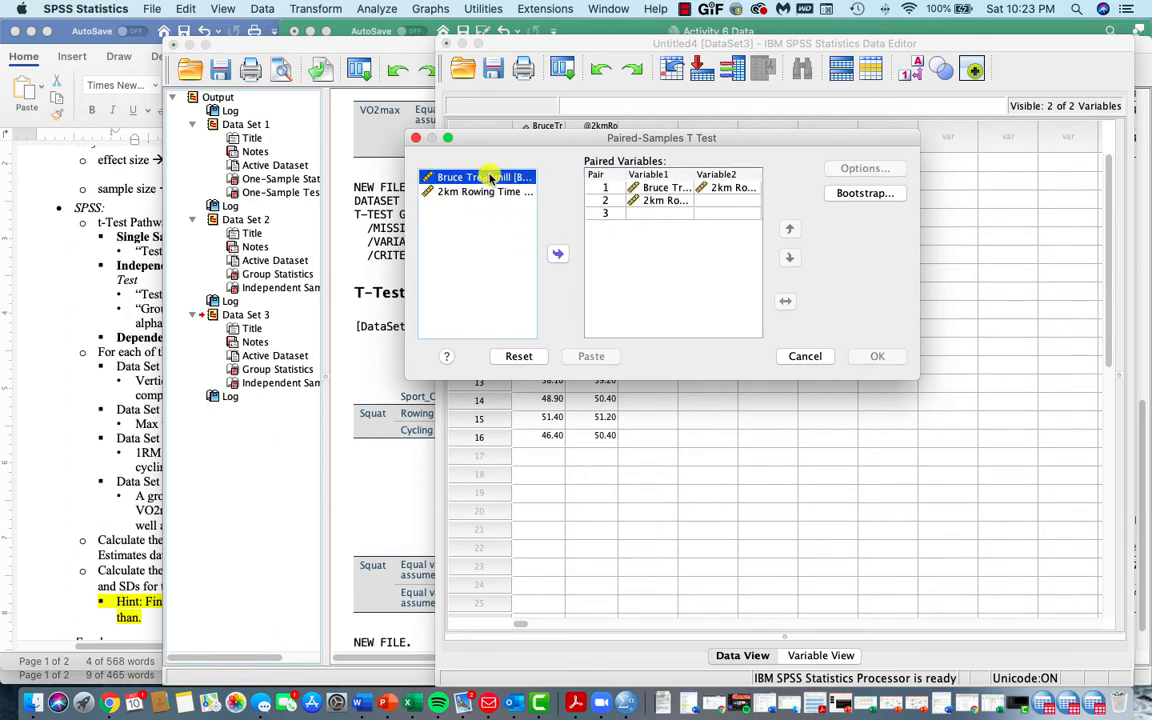
left_click(557, 257)
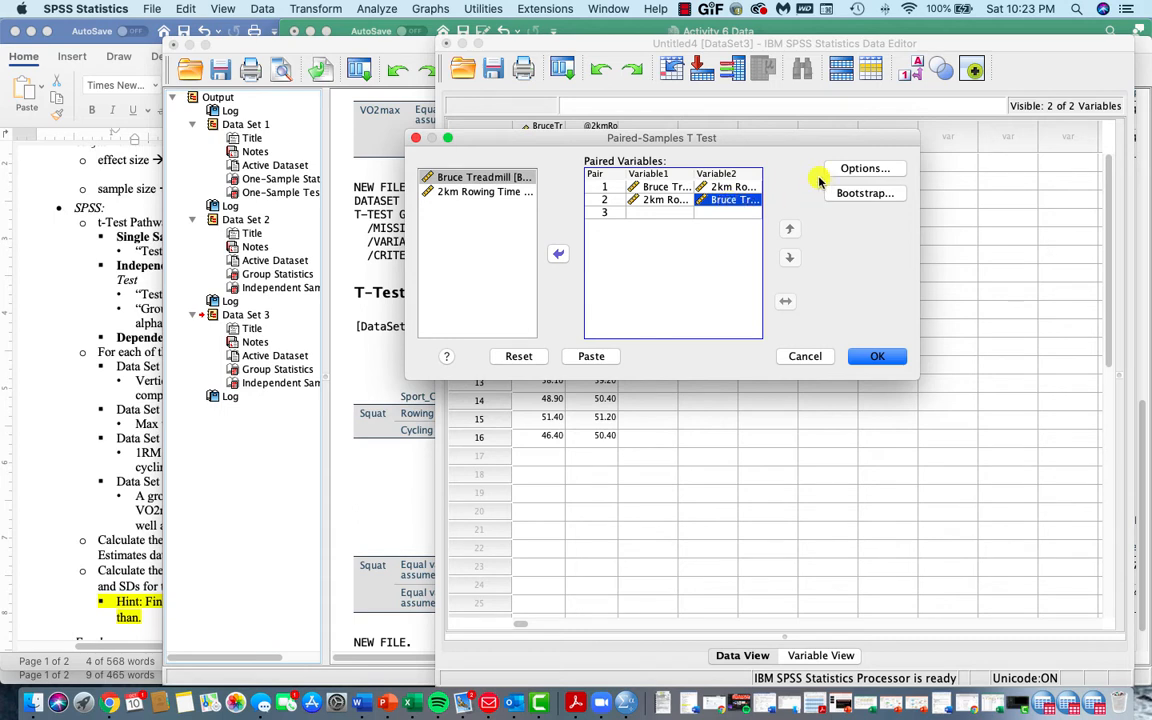
- Accept the 95% confidence interval and analysis-by-analysis exclusion options, and run the paired-samples t-test
left_click(862, 168)
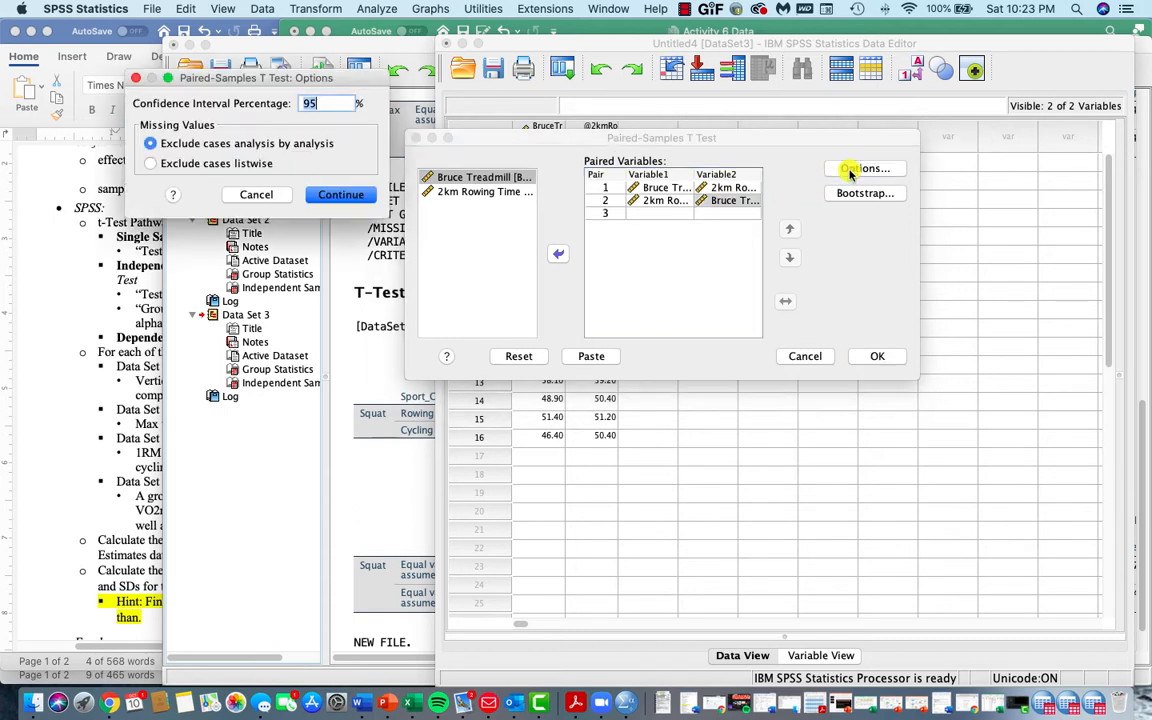
left_click_drag(334, 77, 781, 224)
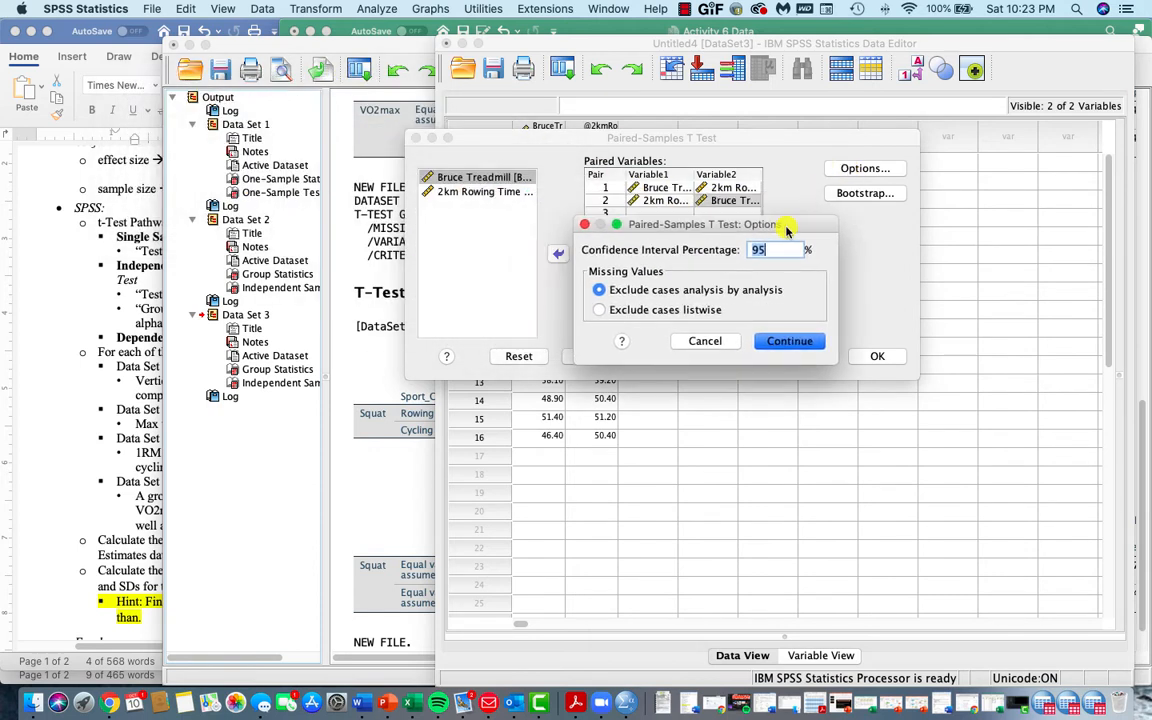
left_click(782, 341)
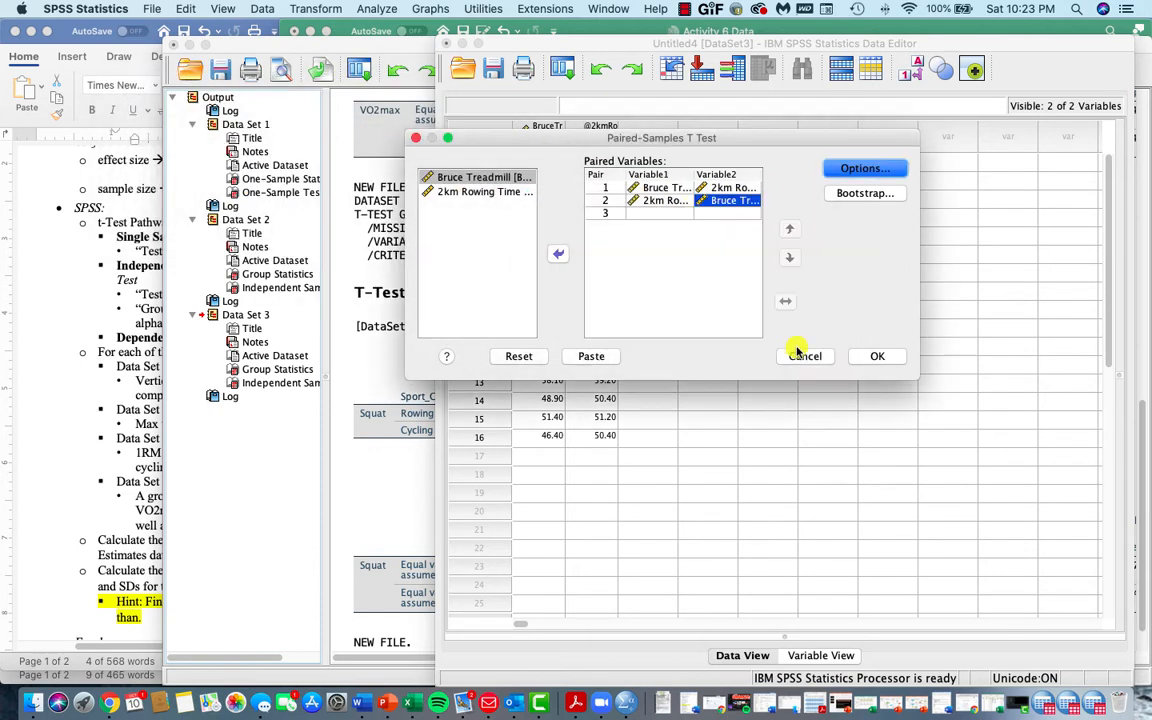
left_click(878, 357)
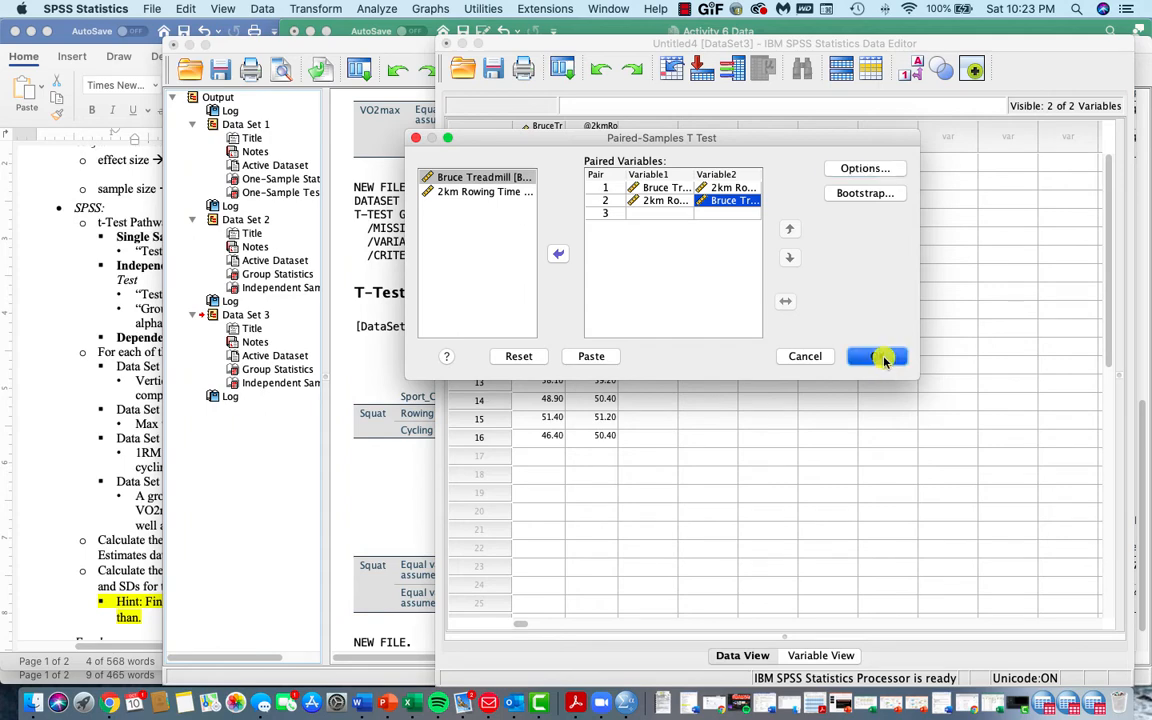
- Rename the new T-Test entry in the output outline as "Data Set4"
left_click(240, 410)
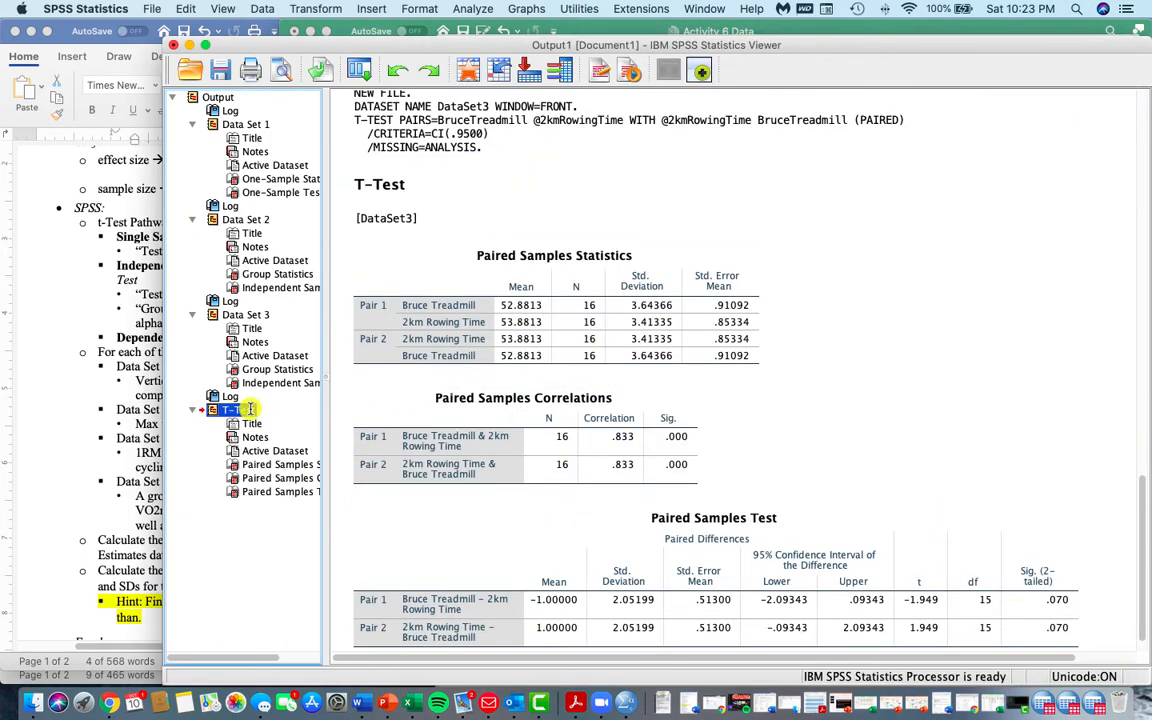
left_click(240, 410)
type("Data")
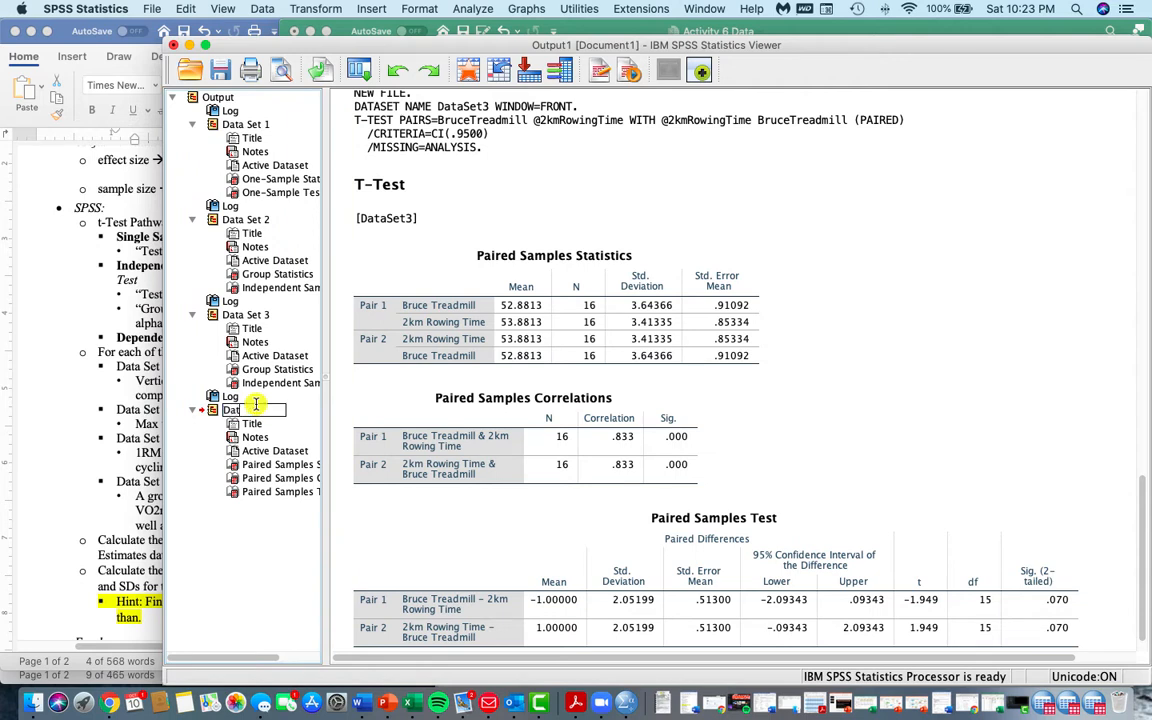
type(" Set4")
left_click(458, 398)
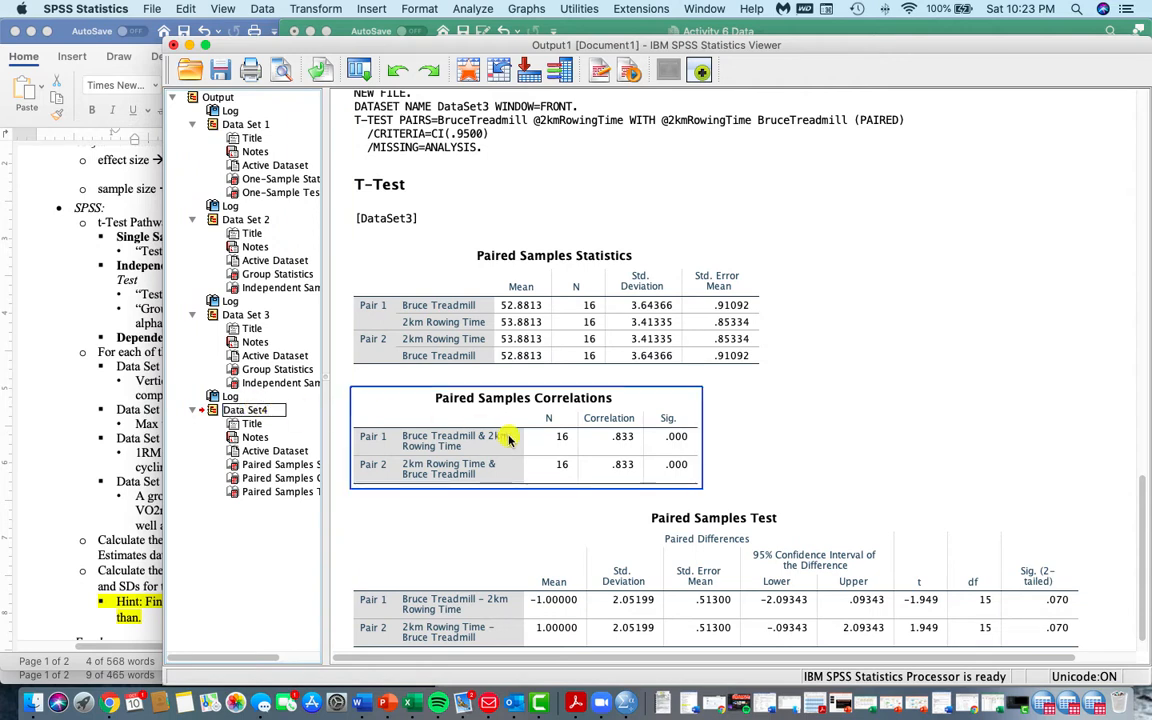
- Examine the Paired Samples Statistics, Correlations and Test tables for the treadmill and rowing estimates
left_click(676, 304)
scroll(815, 255, "down", 1)
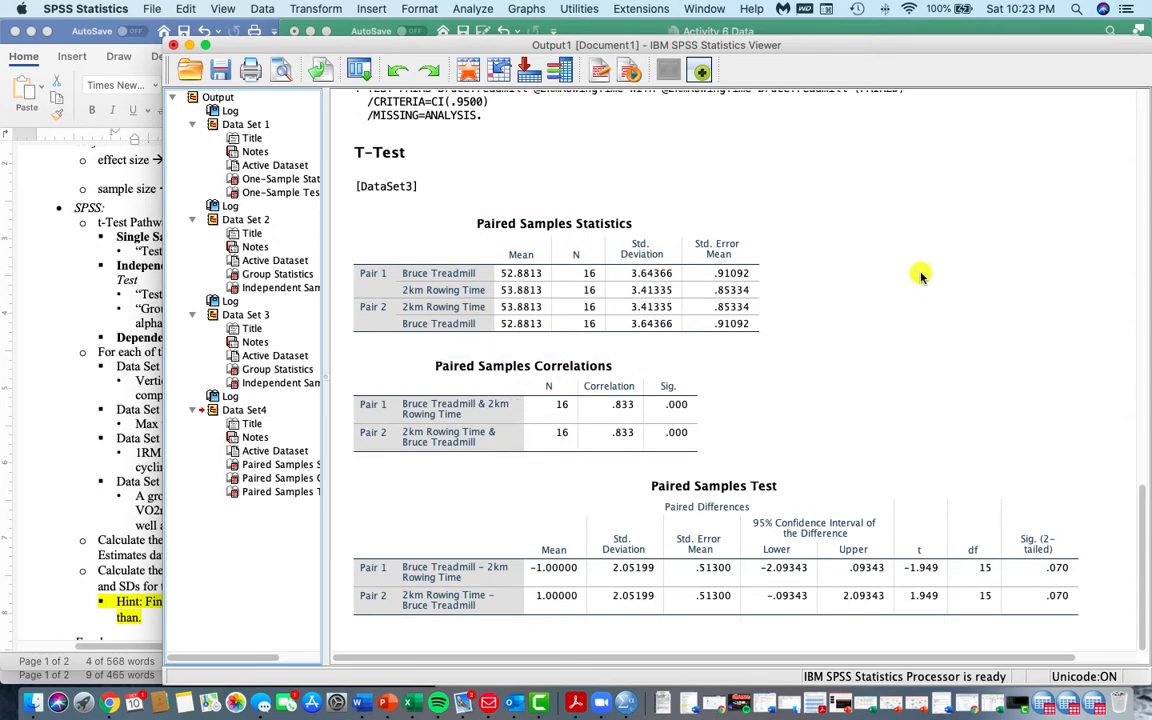
left_click(582, 224)
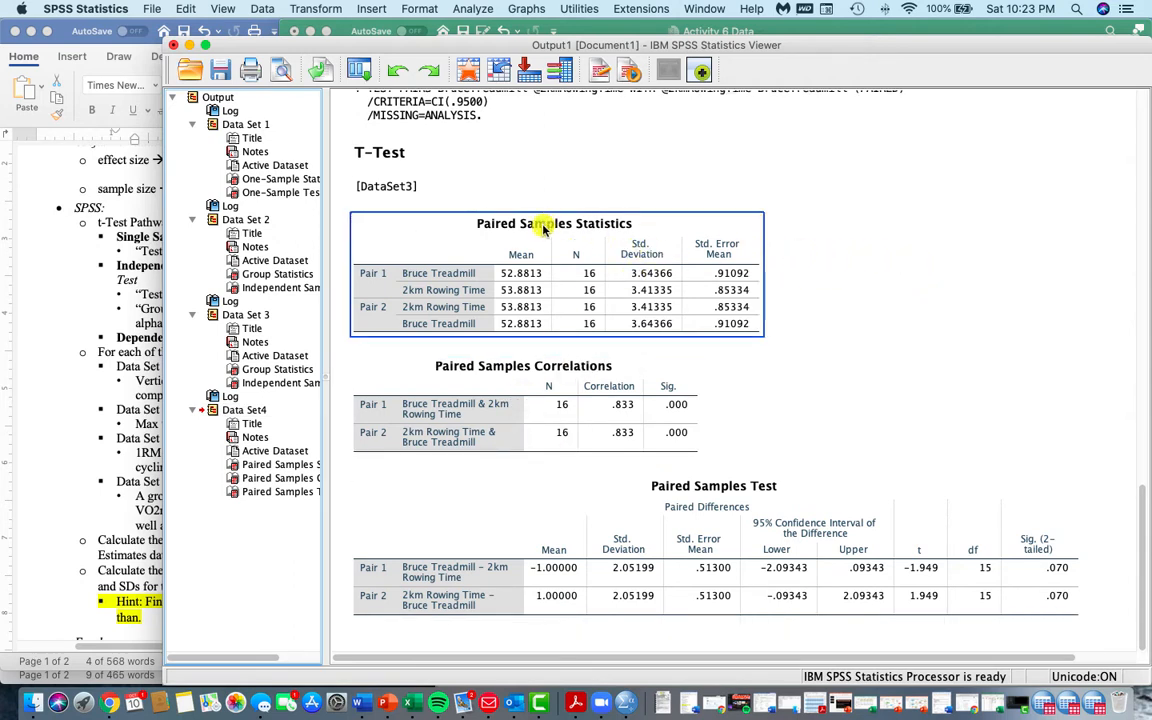
left_click(876, 284)
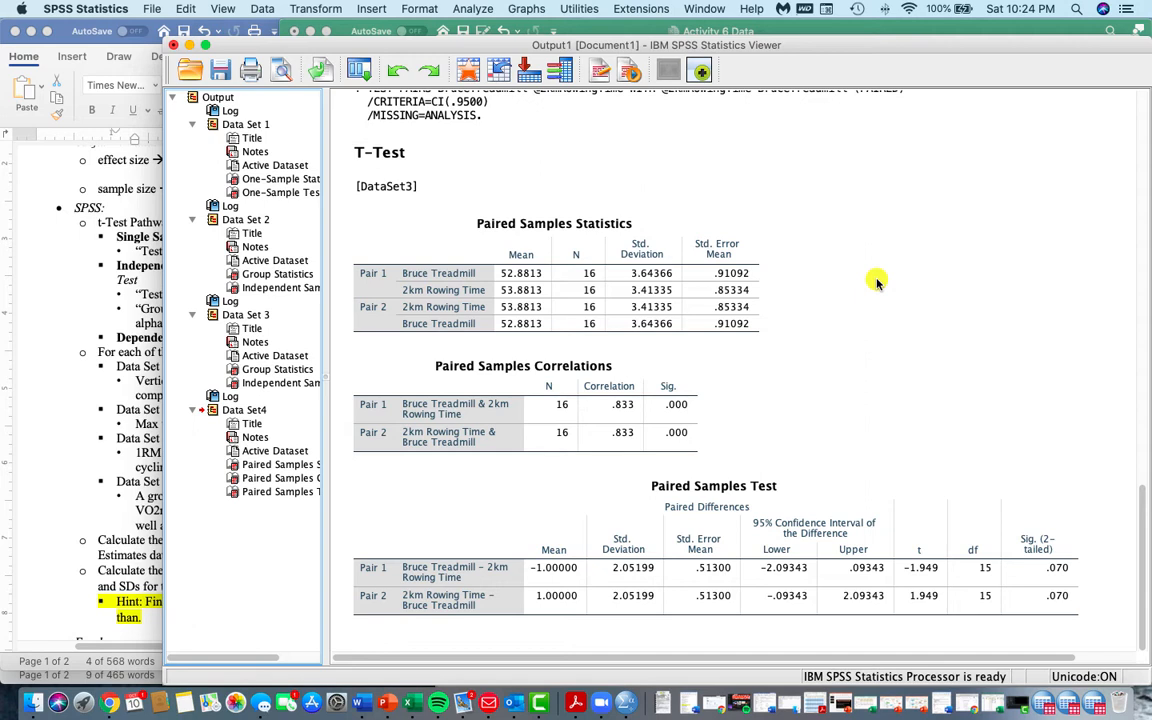
left_click(698, 425)
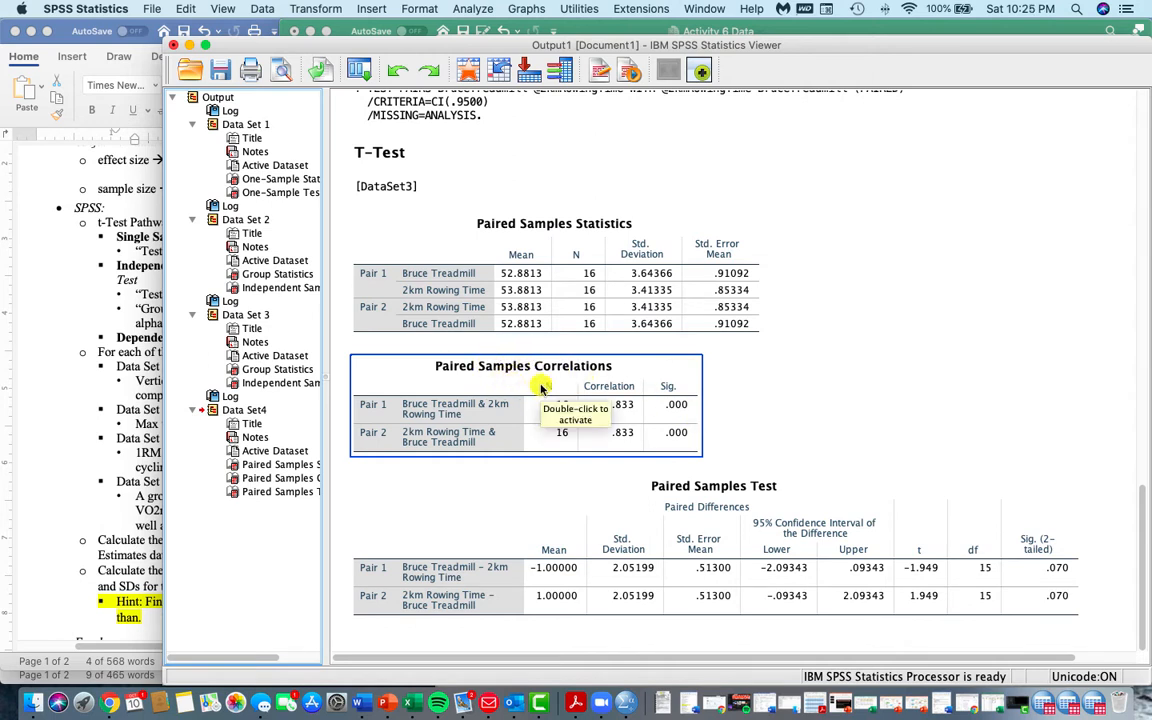
left_click(829, 373)
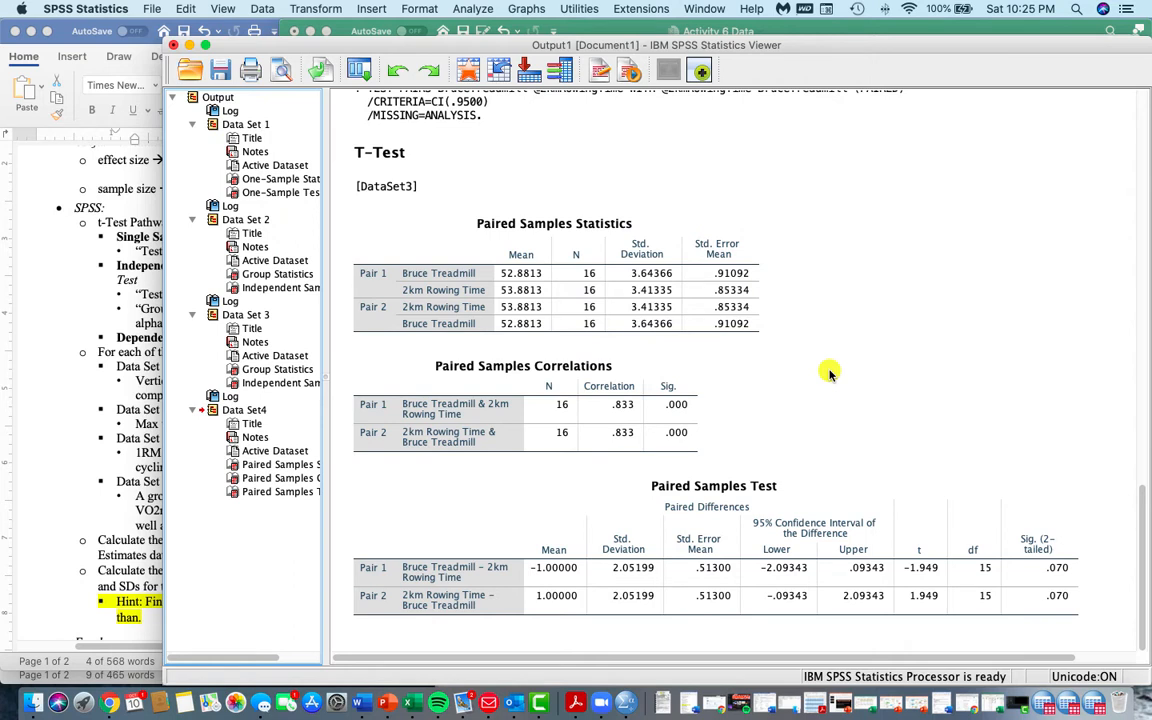
left_click(432, 281)
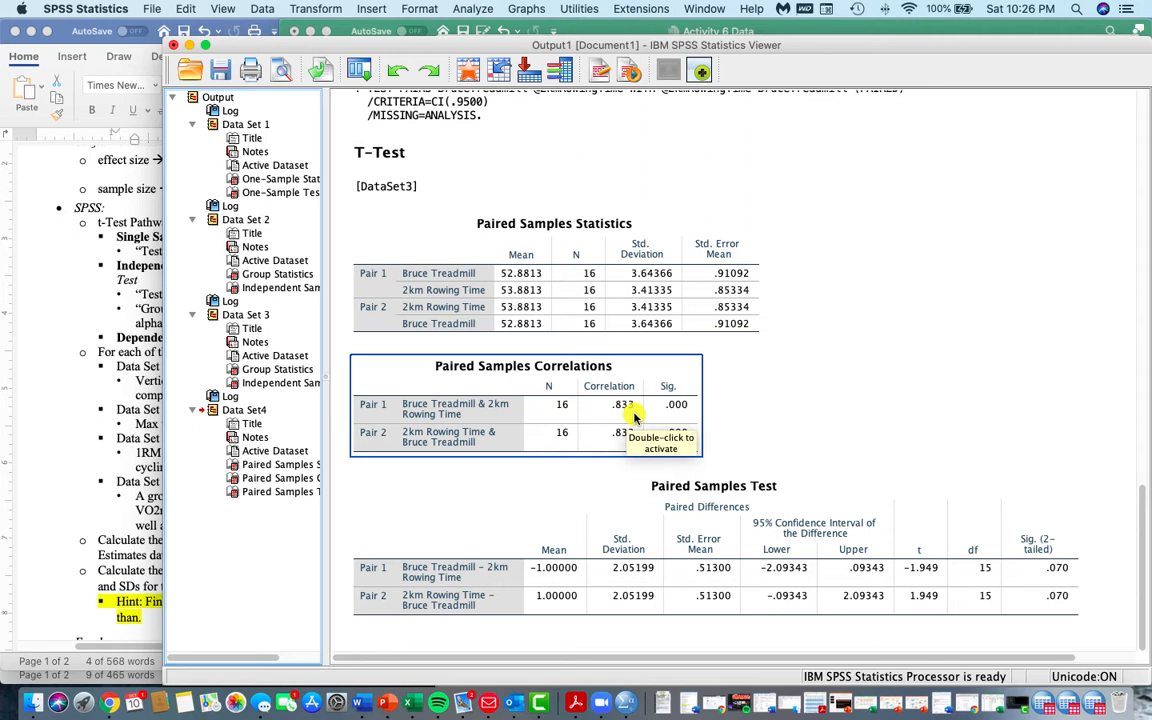
left_click(640, 505)
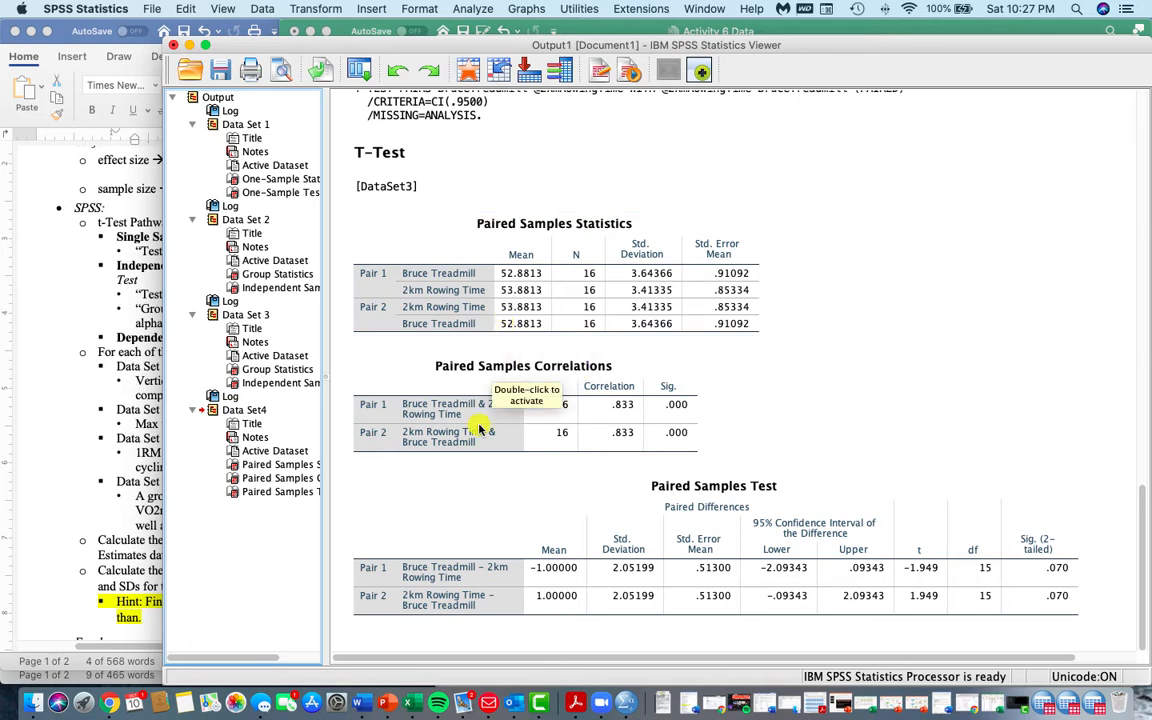
left_click(548, 596)
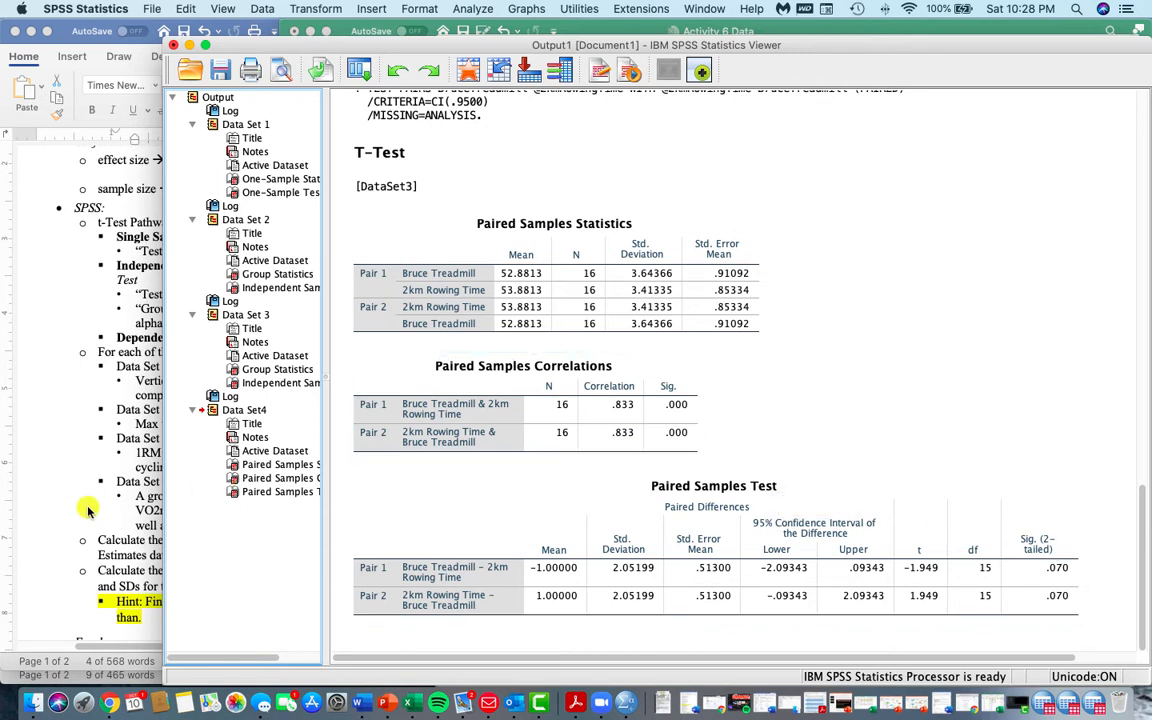
- Switch to the Activity 6 instructions in Word and read the effect size and sample size tasks
left_click(72, 453)
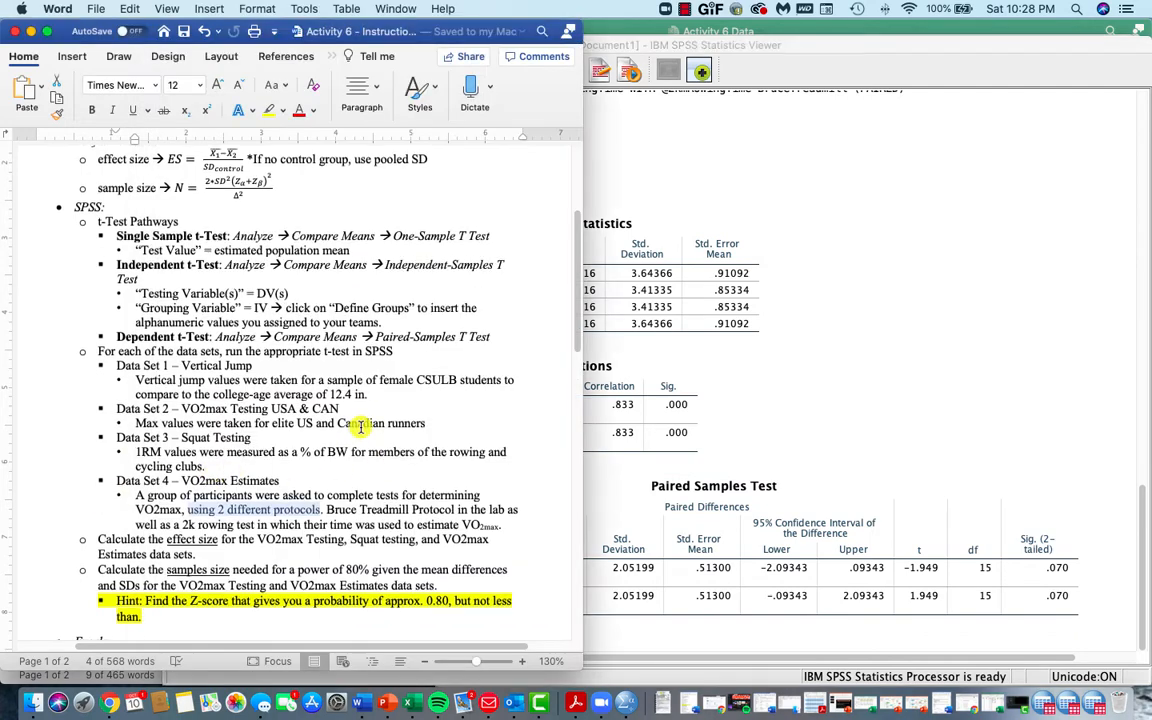
scroll(335, 422, "down", 2)
scroll(364, 424, "down", 1)
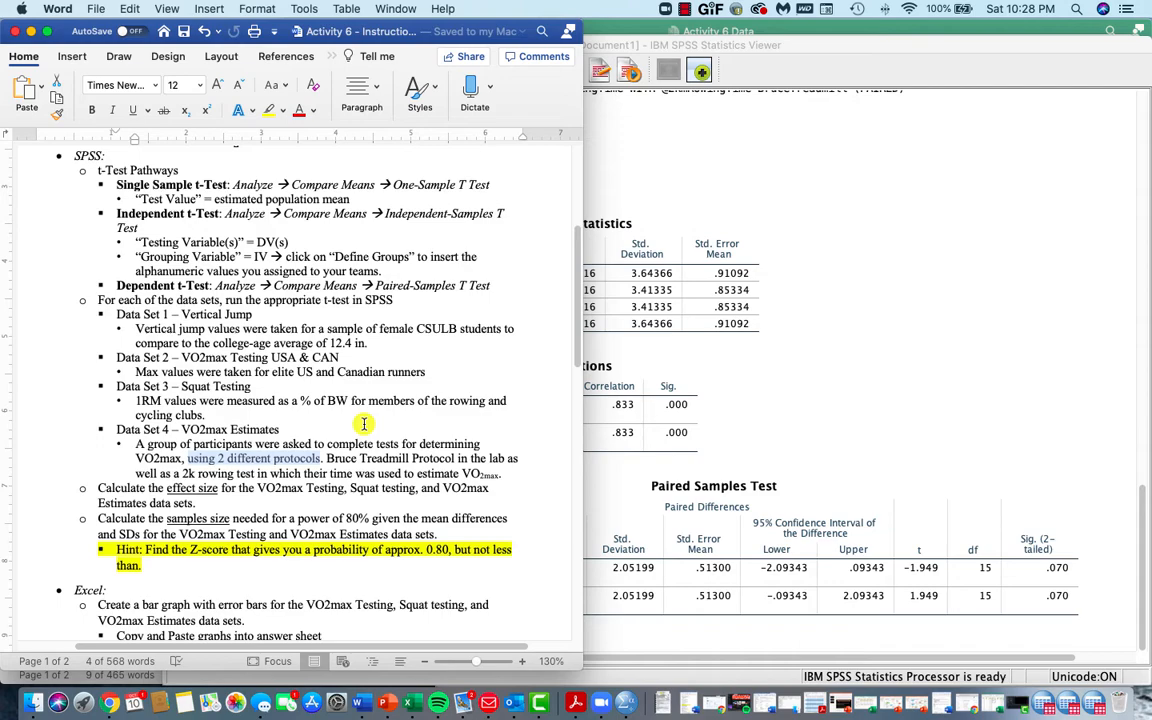
- Minimize the SPSS output and data windows, and bring up Data Sets 2 to 4 in the Activity 6 Data workbook in Excel
left_click(823, 44)
left_click(189, 45)
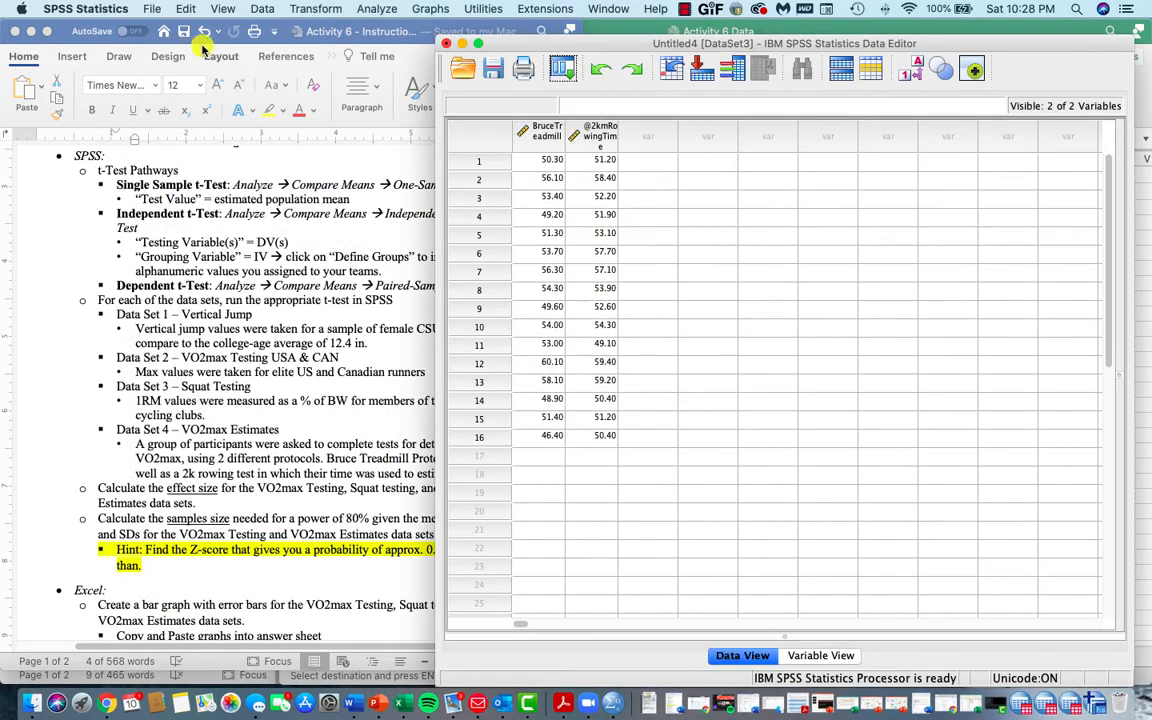
left_click(461, 44)
left_click(720, 252)
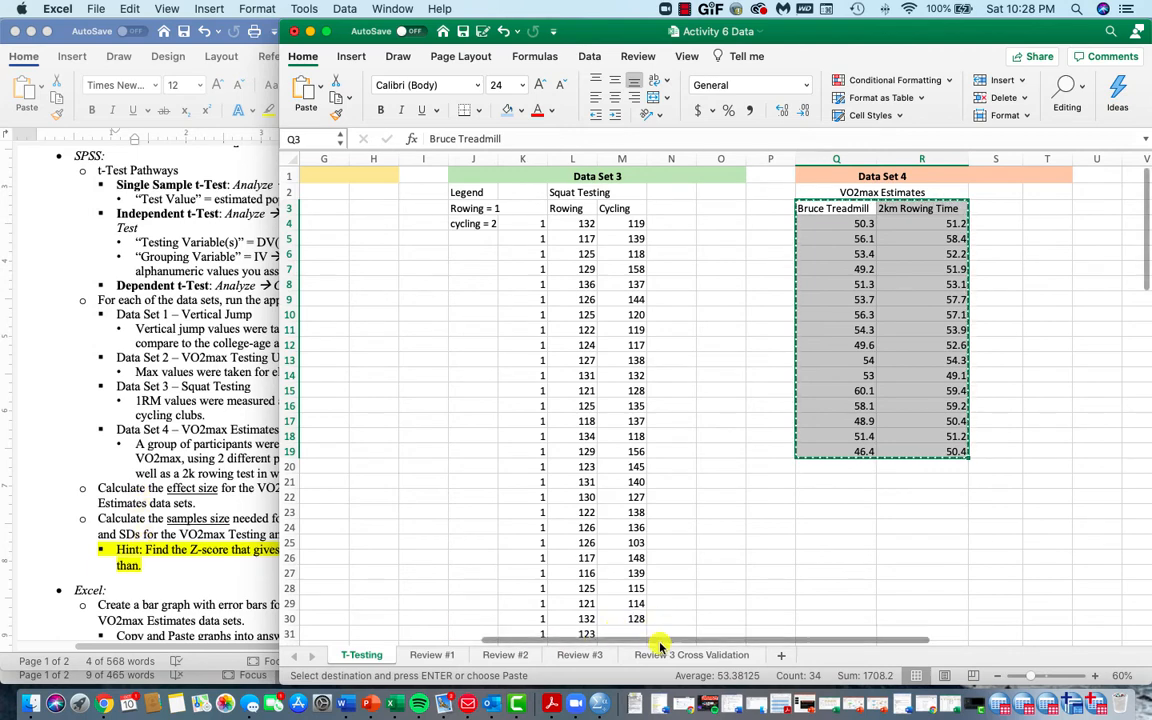
left_click_drag(648, 643, 533, 665)
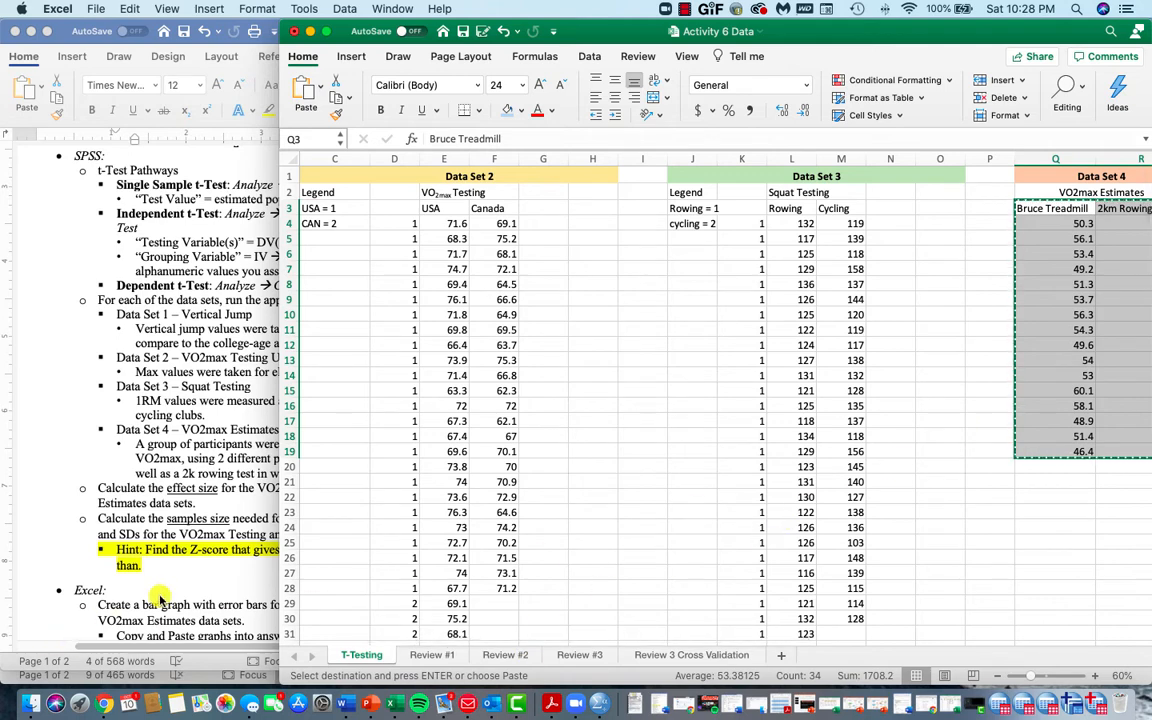
- Return to the Word instructions and consult the effect size and sample size formulas
left_click(140, 533)
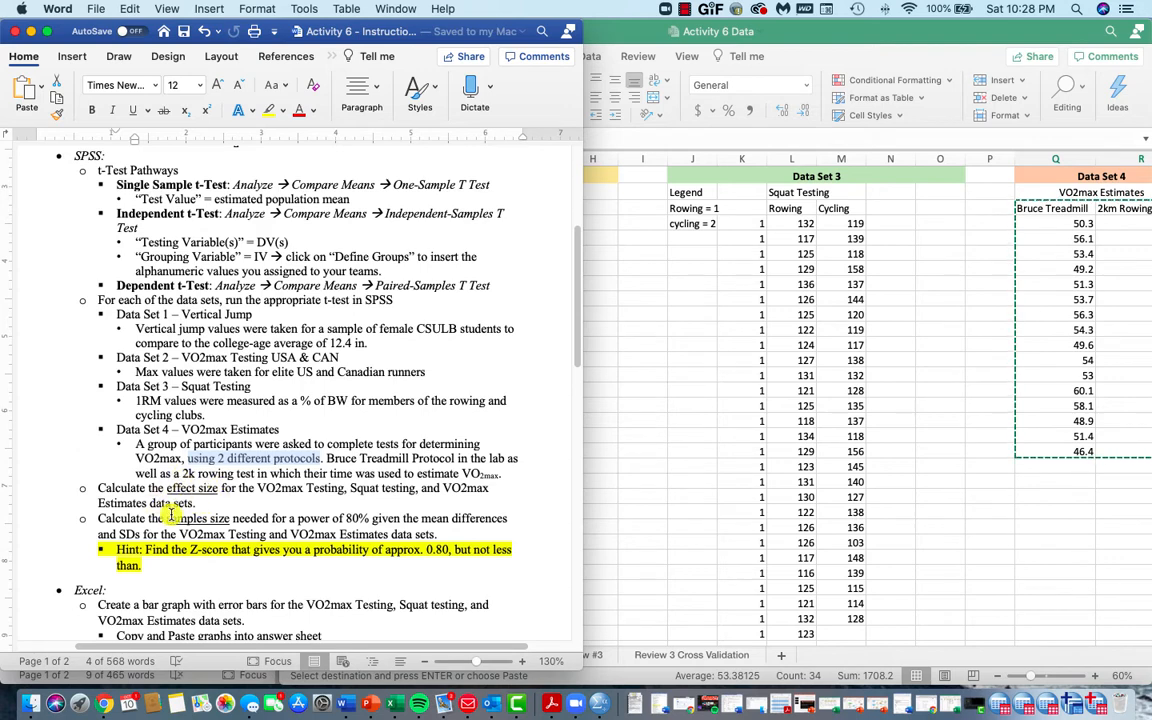
scroll(318, 465, "up", 3)
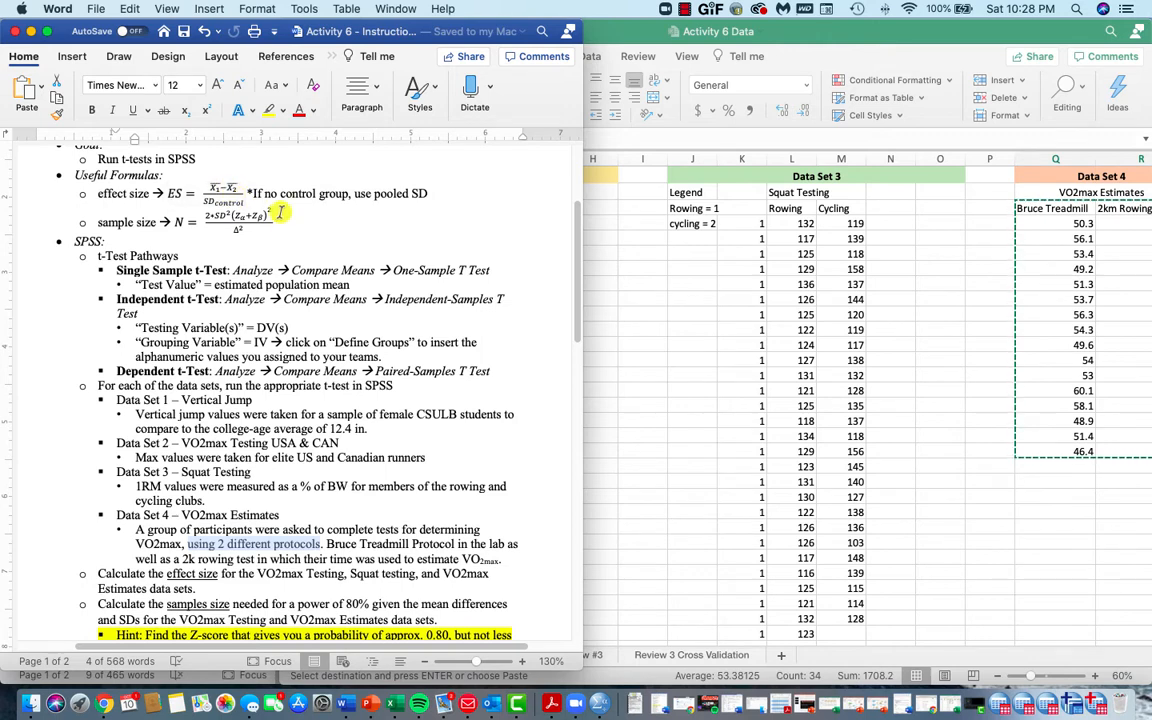
- Check the pooled SD note, then switch to the Activity 6 Data workbook in Excel and label G3:G6 X1, X2, SD pool and ES
left_click_drag(249, 192, 423, 185)
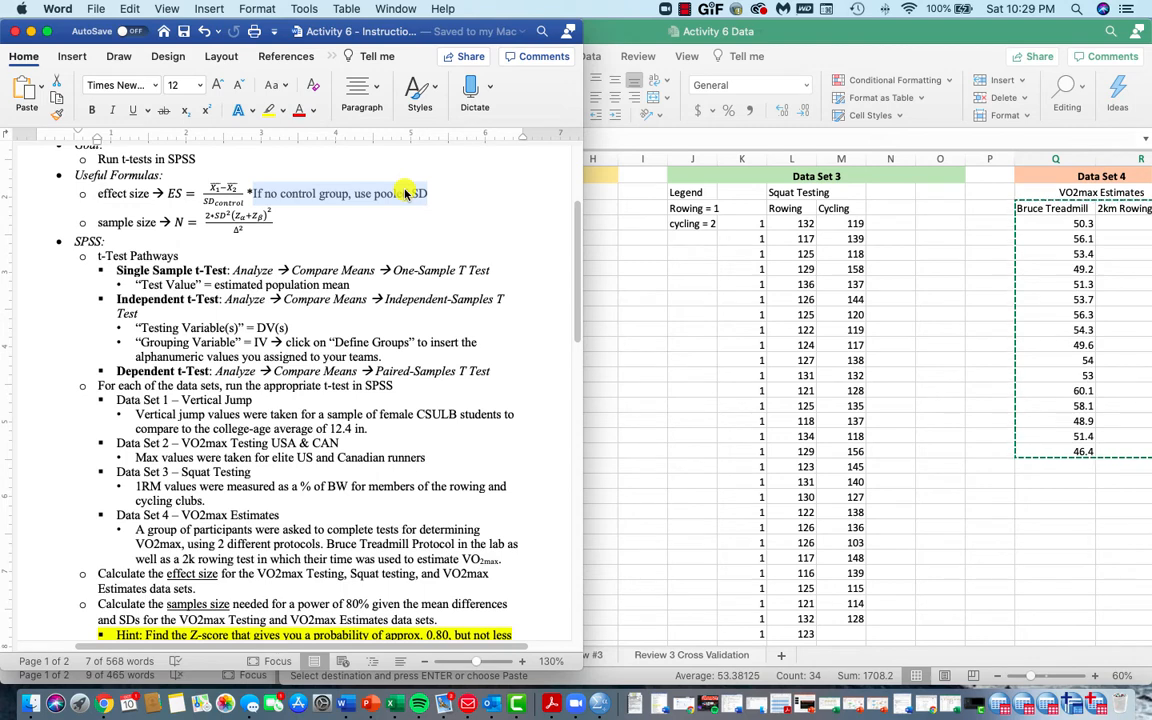
left_click(620, 262)
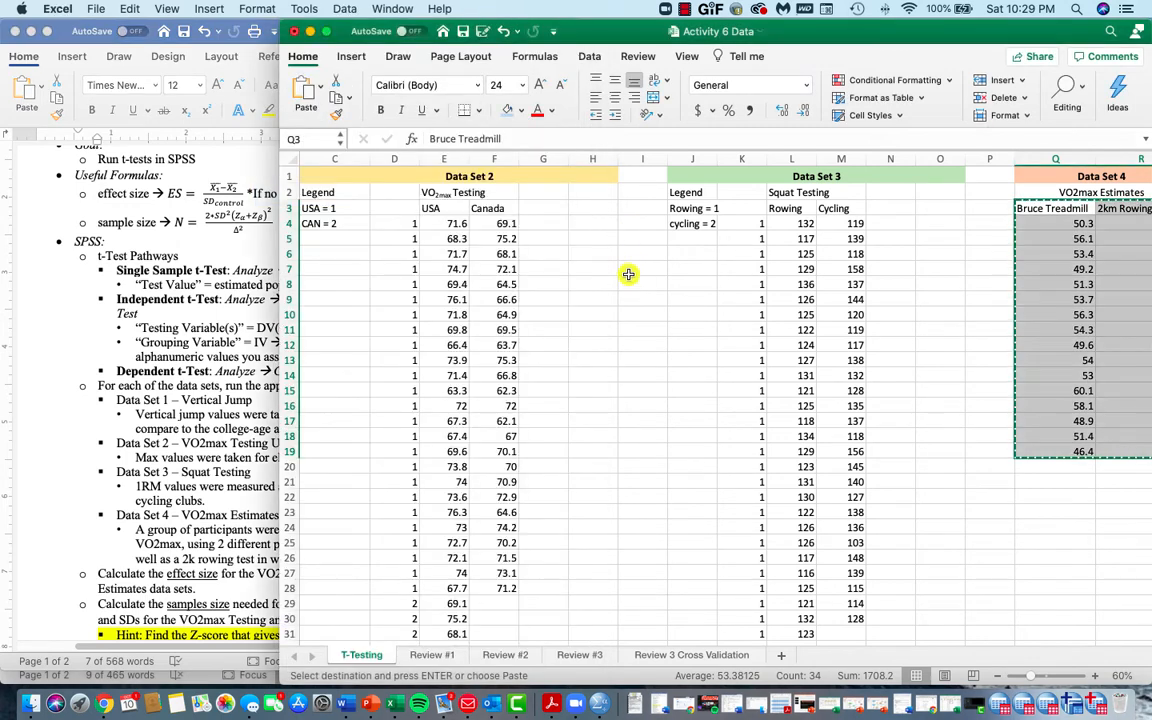
left_click(541, 207)
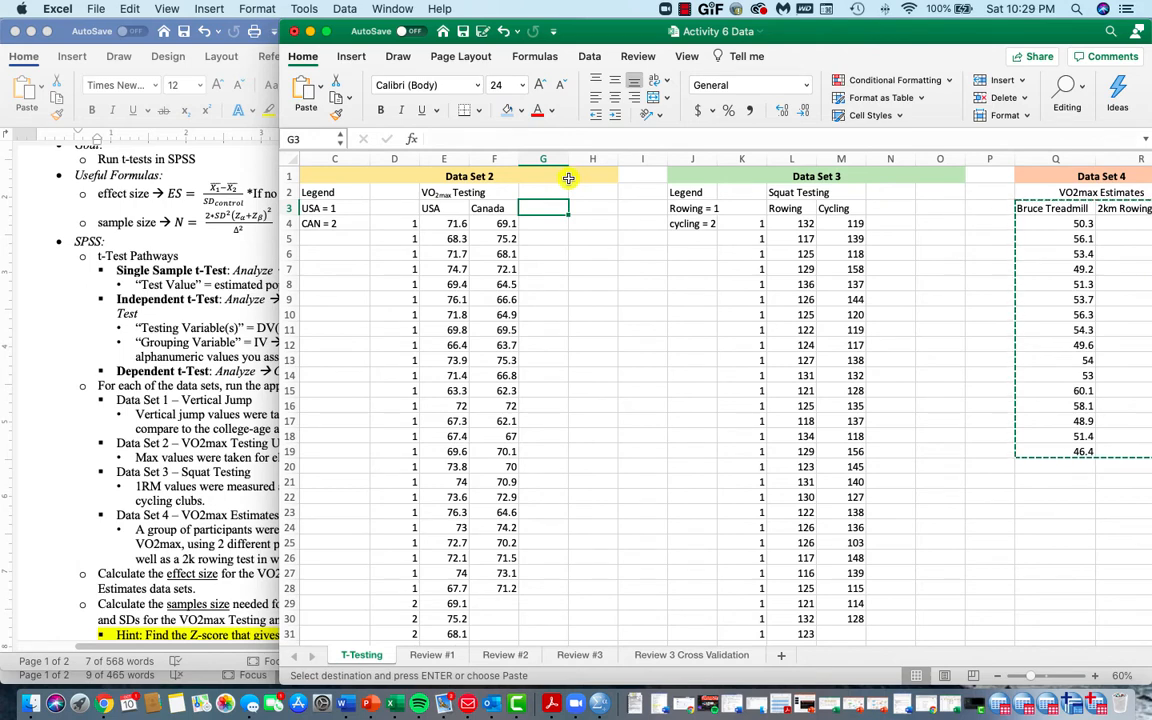
type("X1")
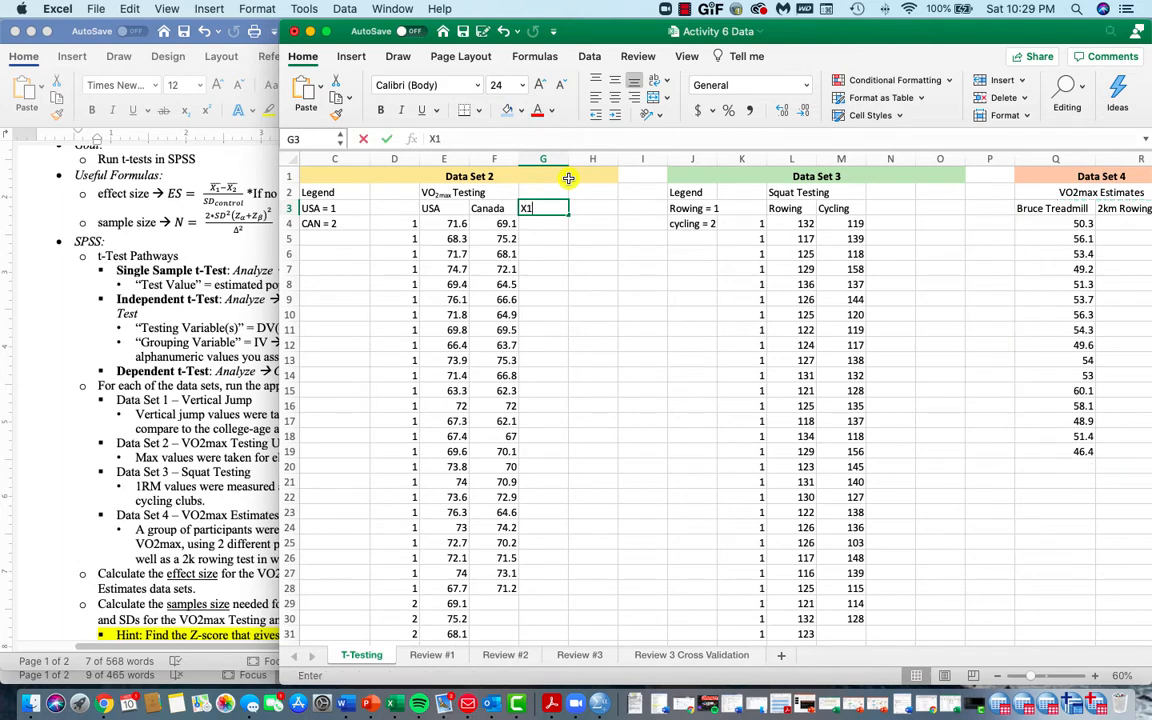
key("Return")
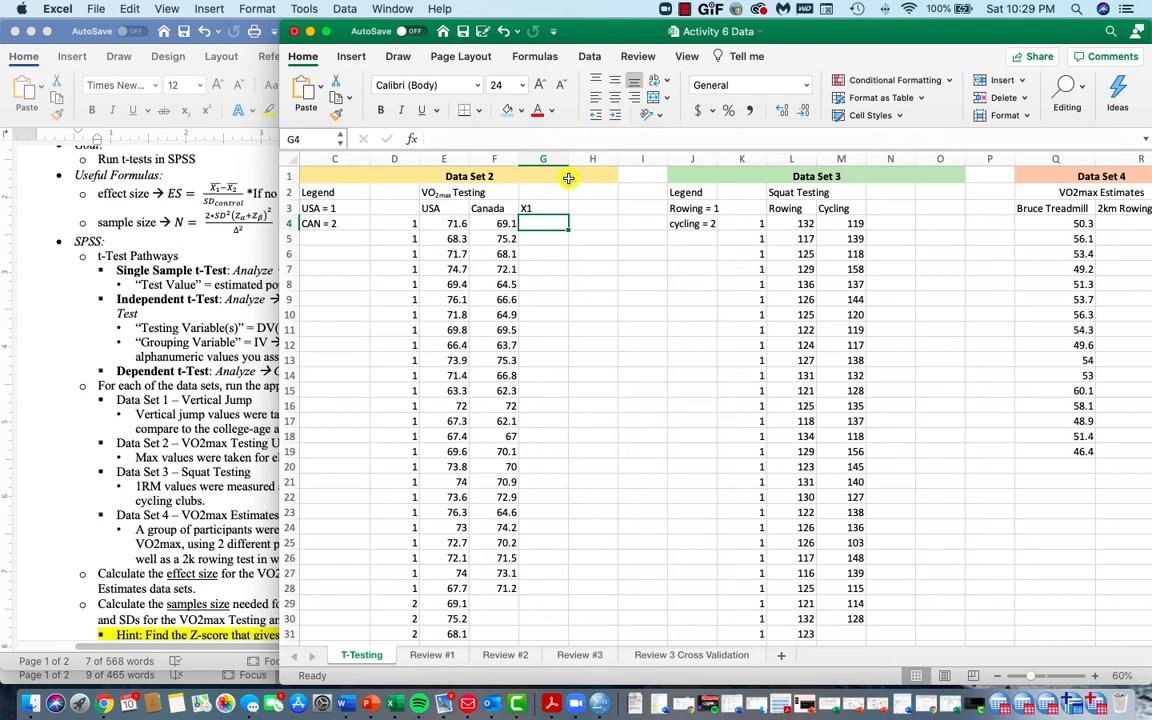
key("Up")
key("Down")
type("X2")
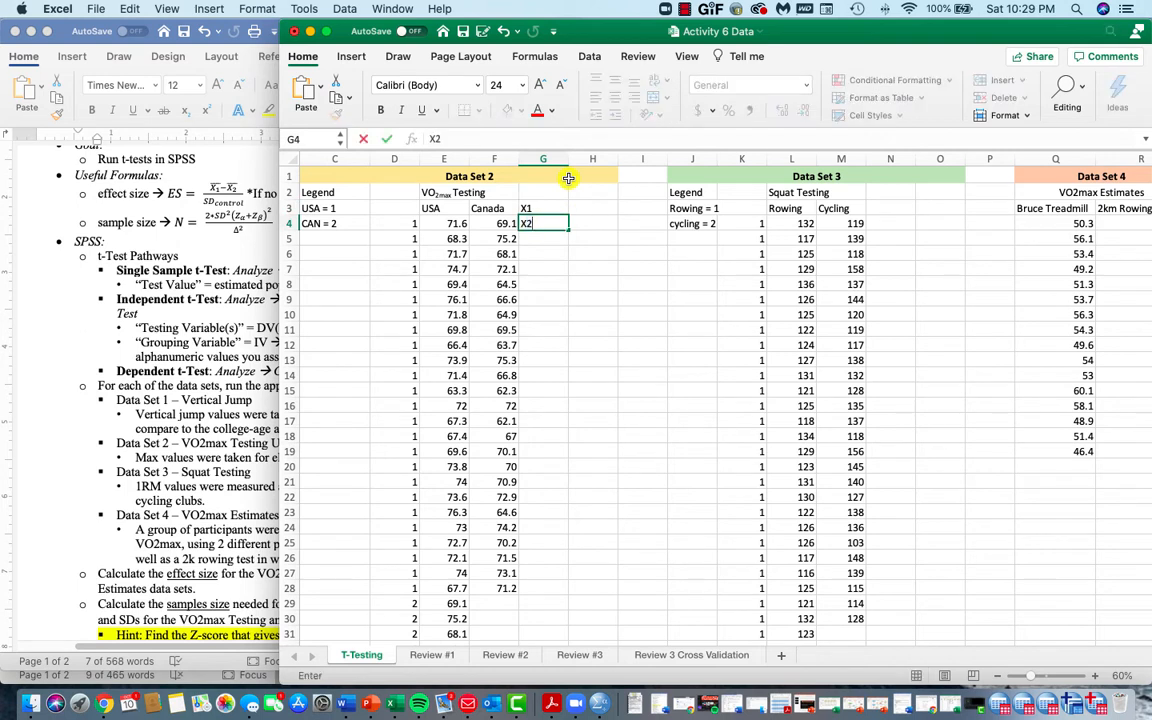
key("Return")
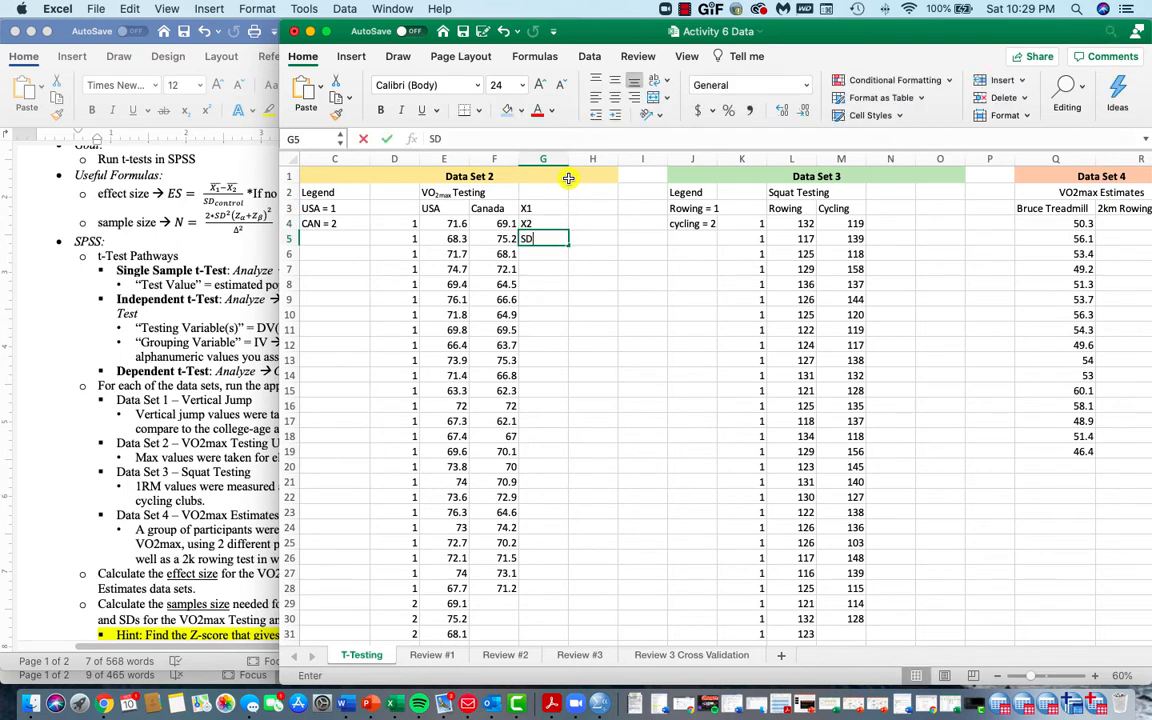
type("SD")
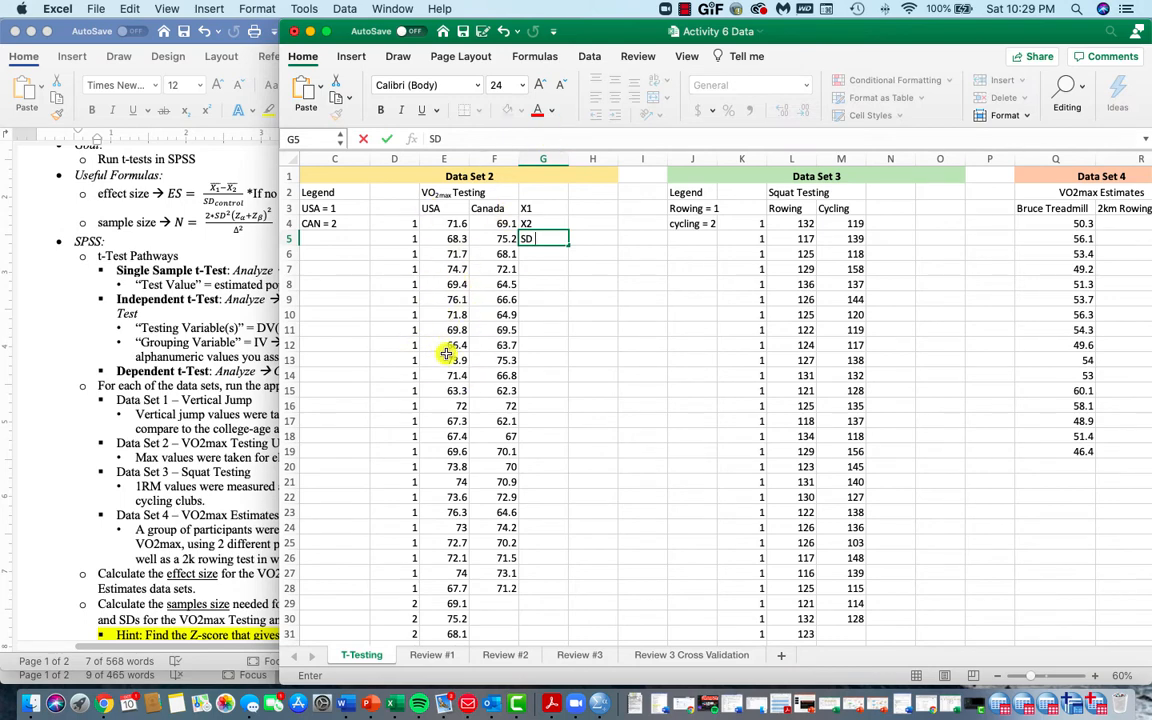
type(" pool")
left_click(541, 258)
type("ES")
left_click(549, 315)
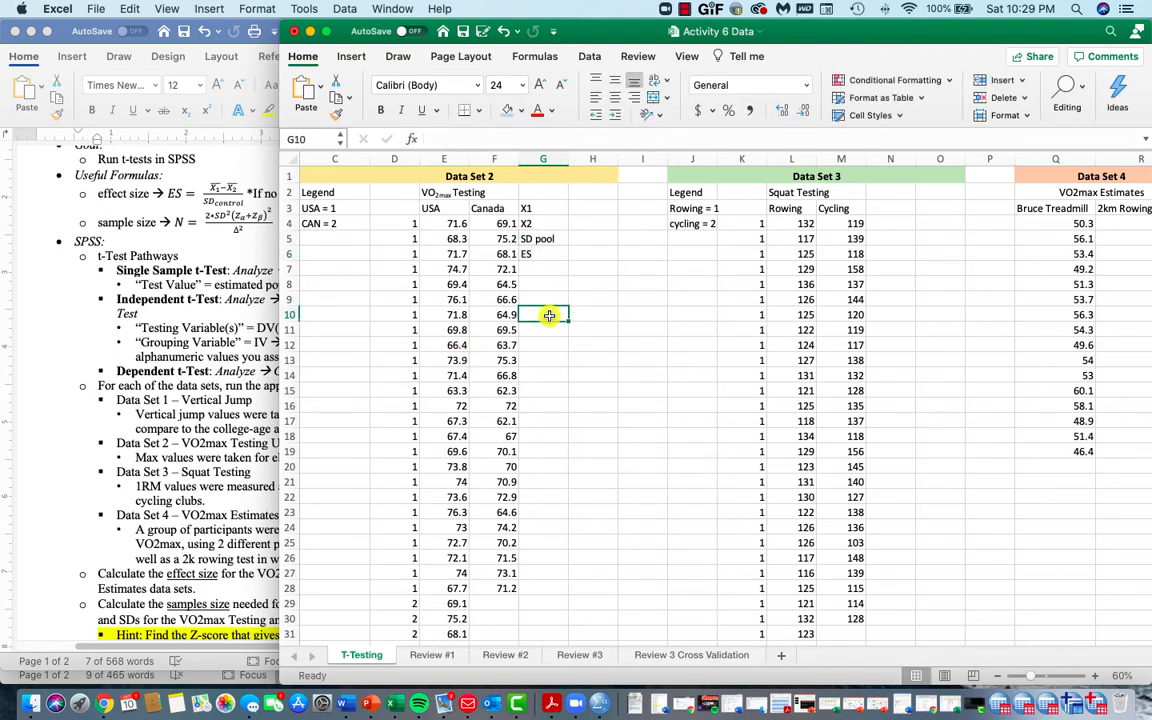
- Calculate the mean of the USA VO2max values (E4:E28) in H3 with the AVERAGE function
left_click(590, 206)
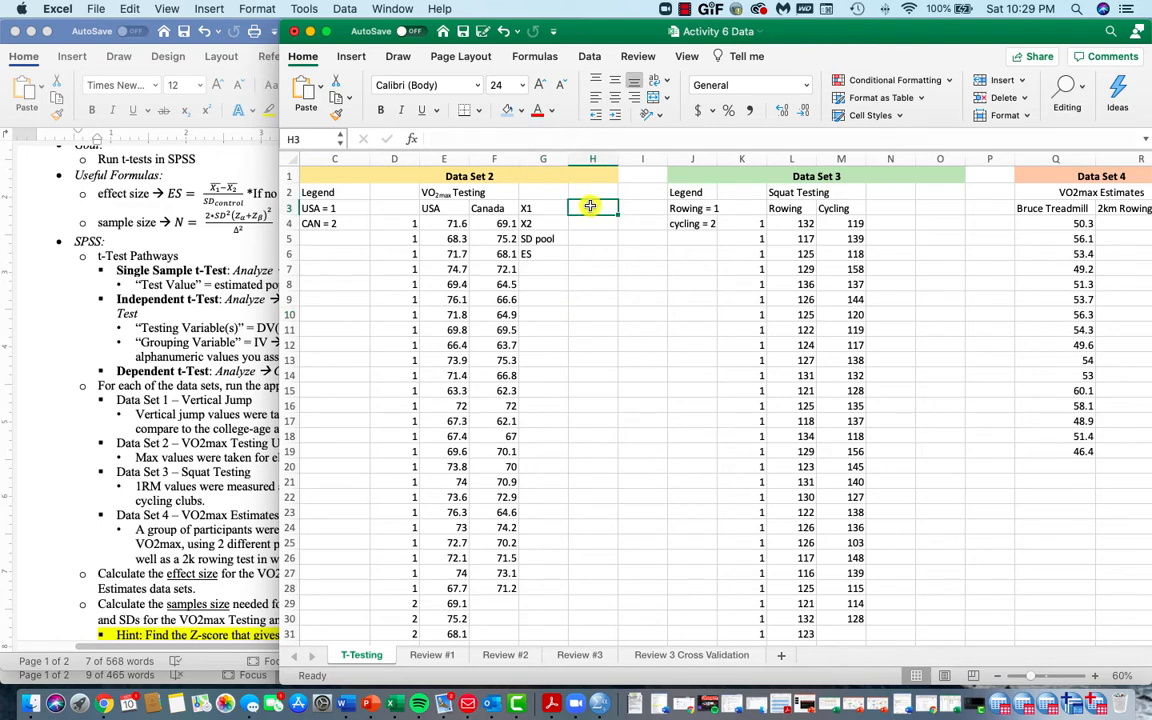
type("=average(")
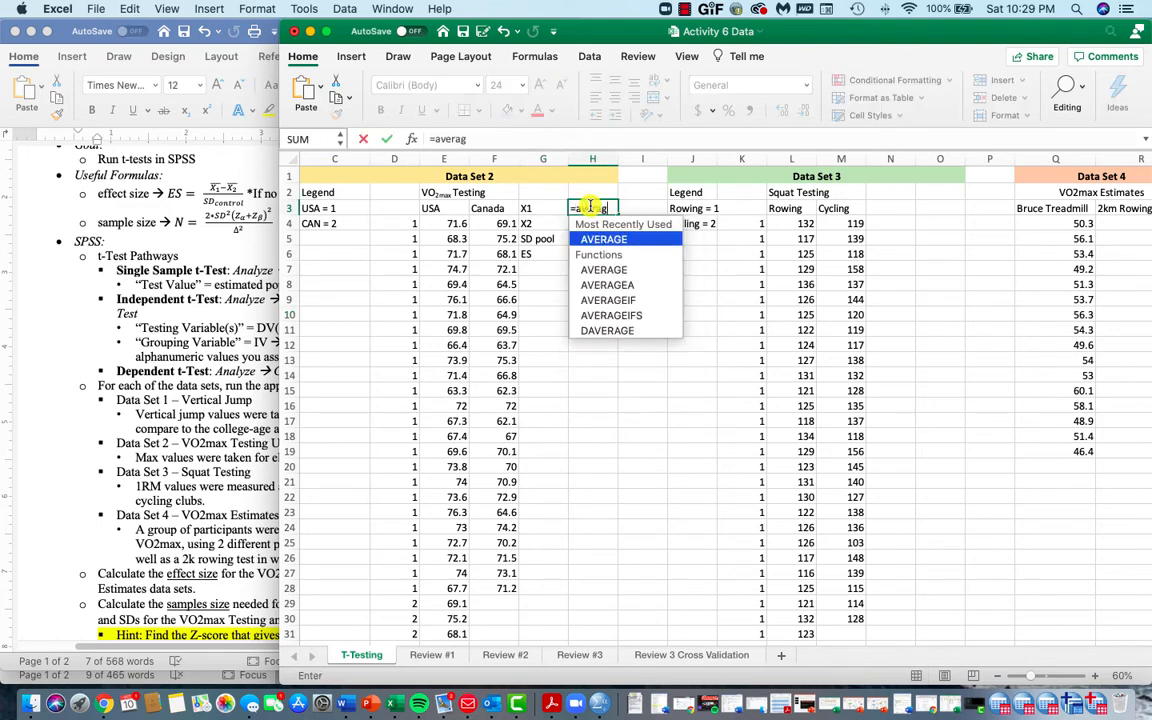
left_click(458, 223)
left_click(448, 588, "shift")
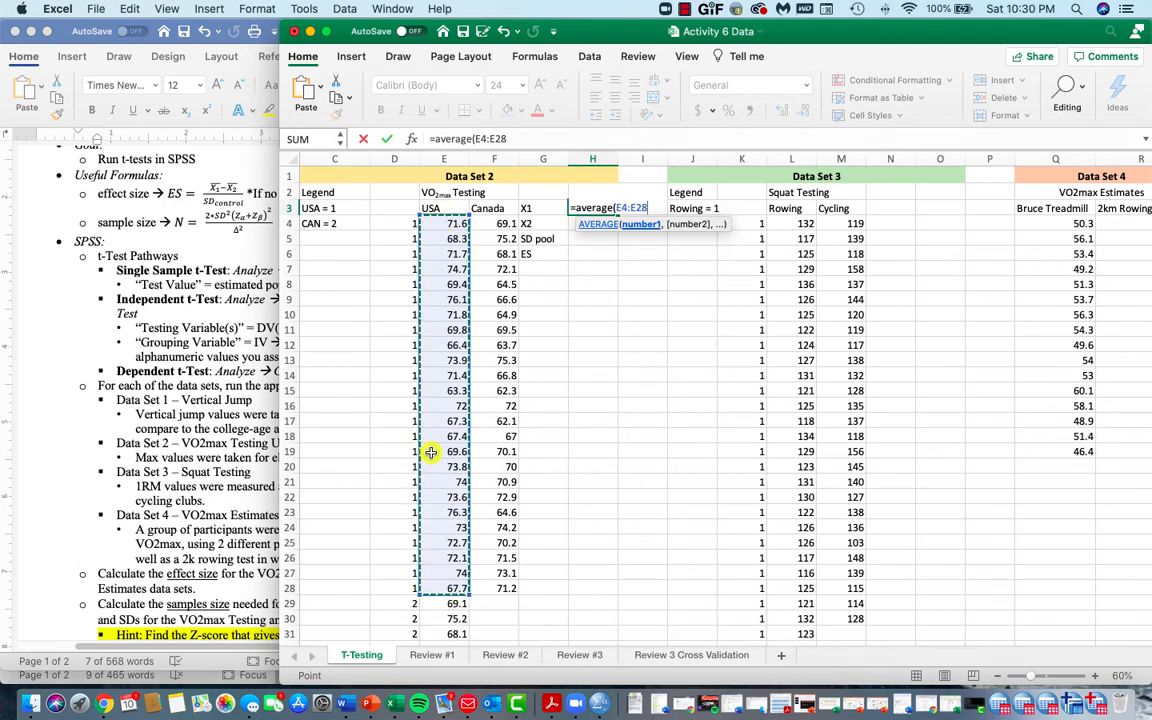
key("Return")
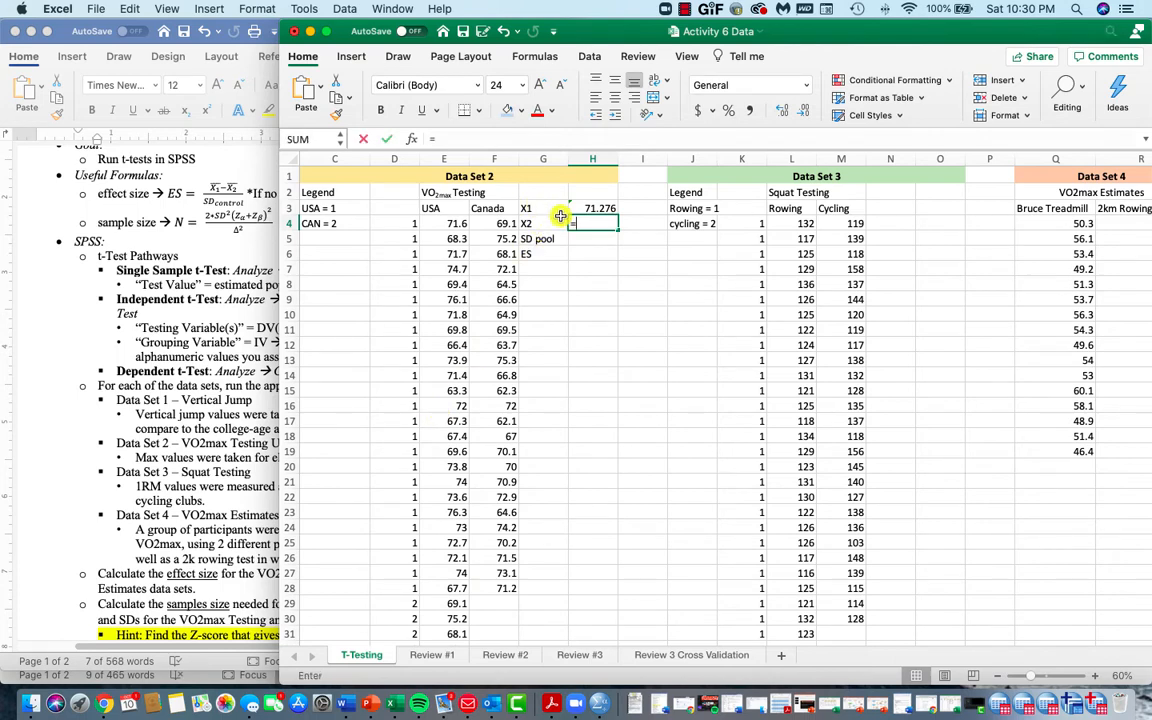
- Calculate the mean of the Canada VO2max values (F4:F28) in H4 with the AVERAGE function
type("=average(")
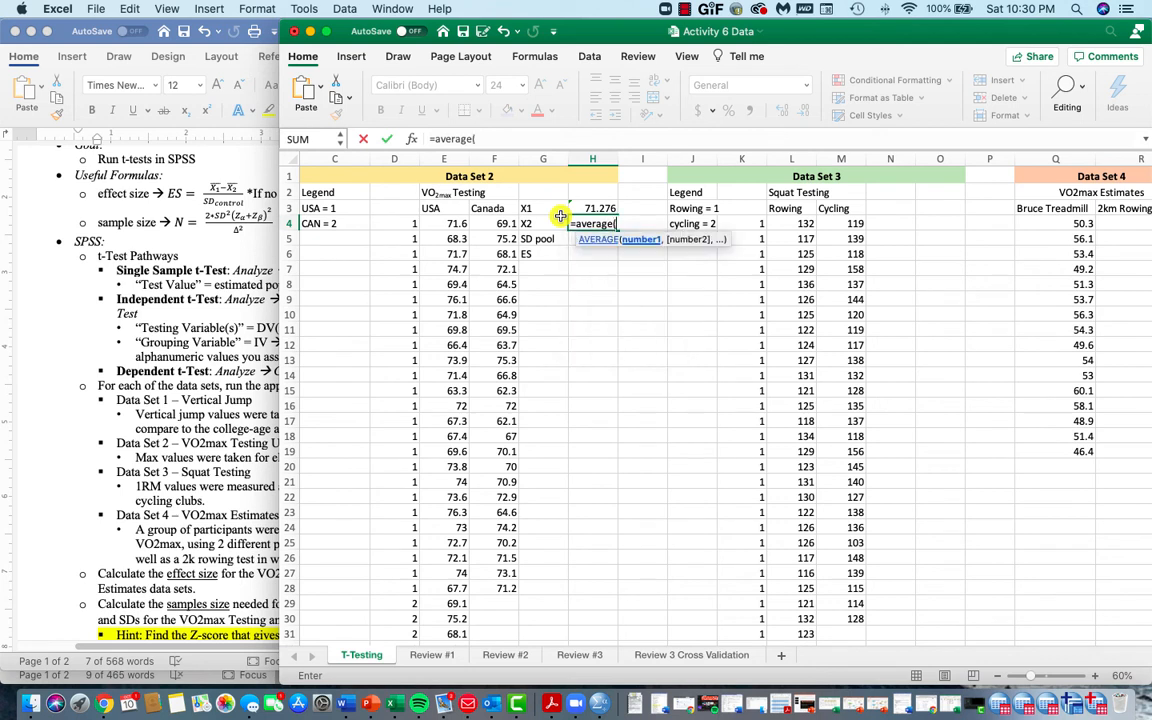
left_click_drag(503, 225, 496, 590)
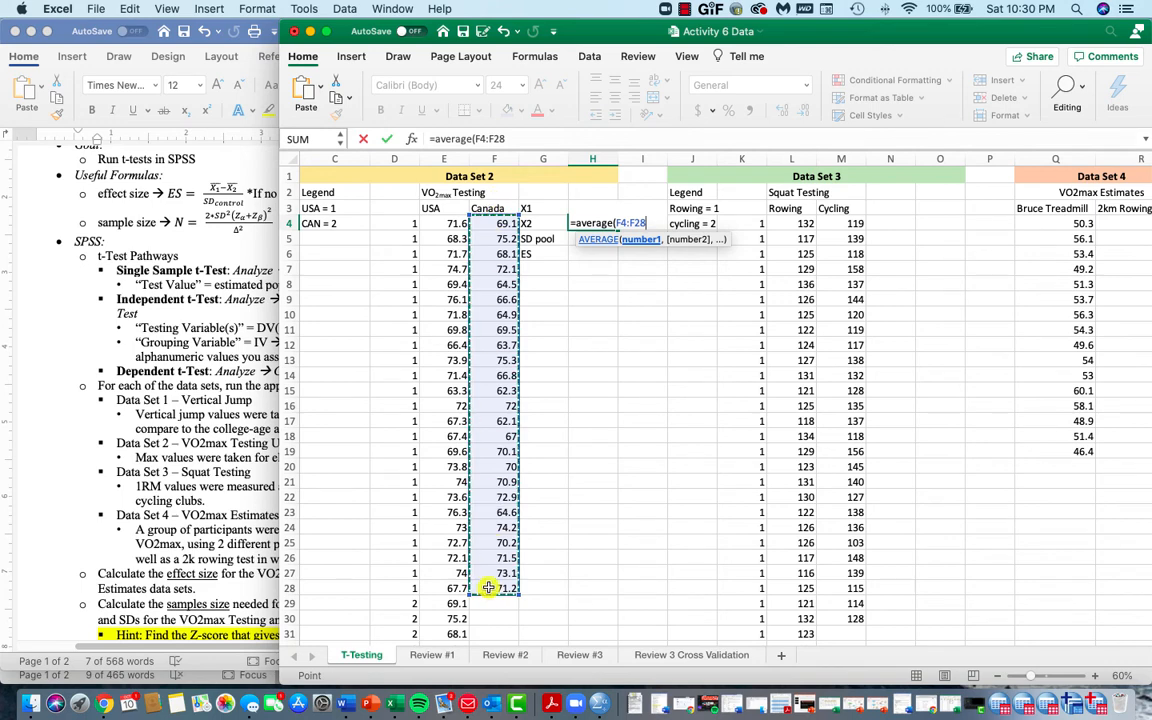
scroll(442, 547, "down", 1)
scroll(442, 547, "down", 5)
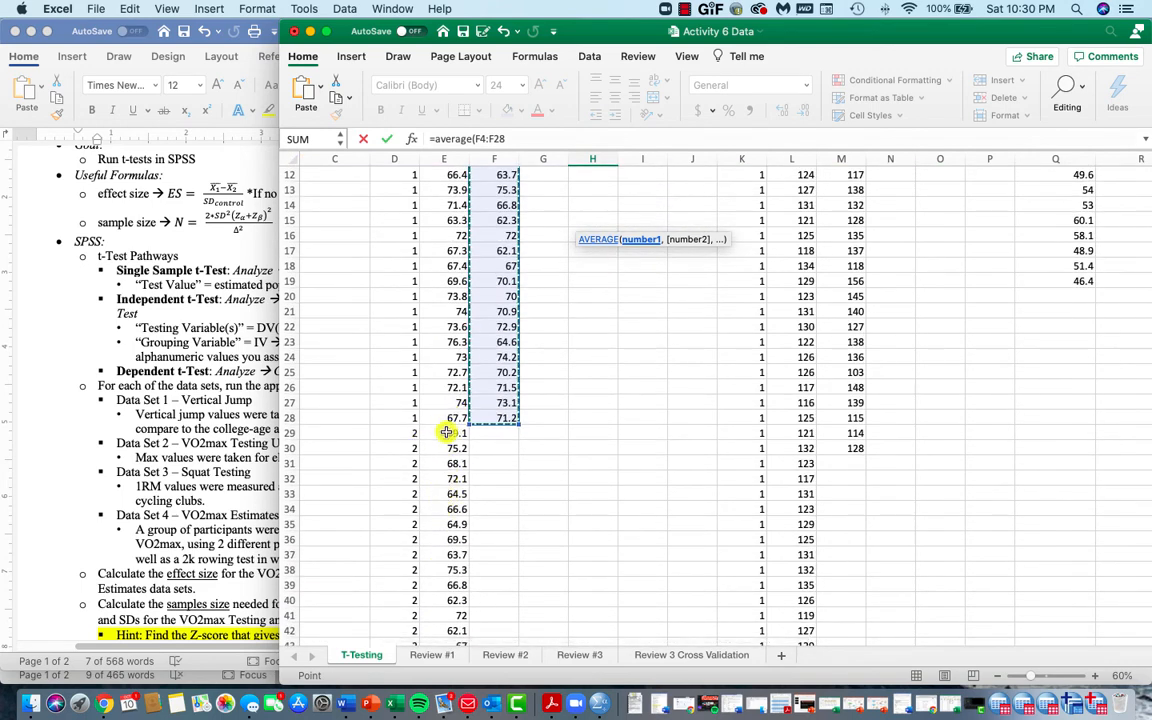
scroll(449, 432, "up", 5)
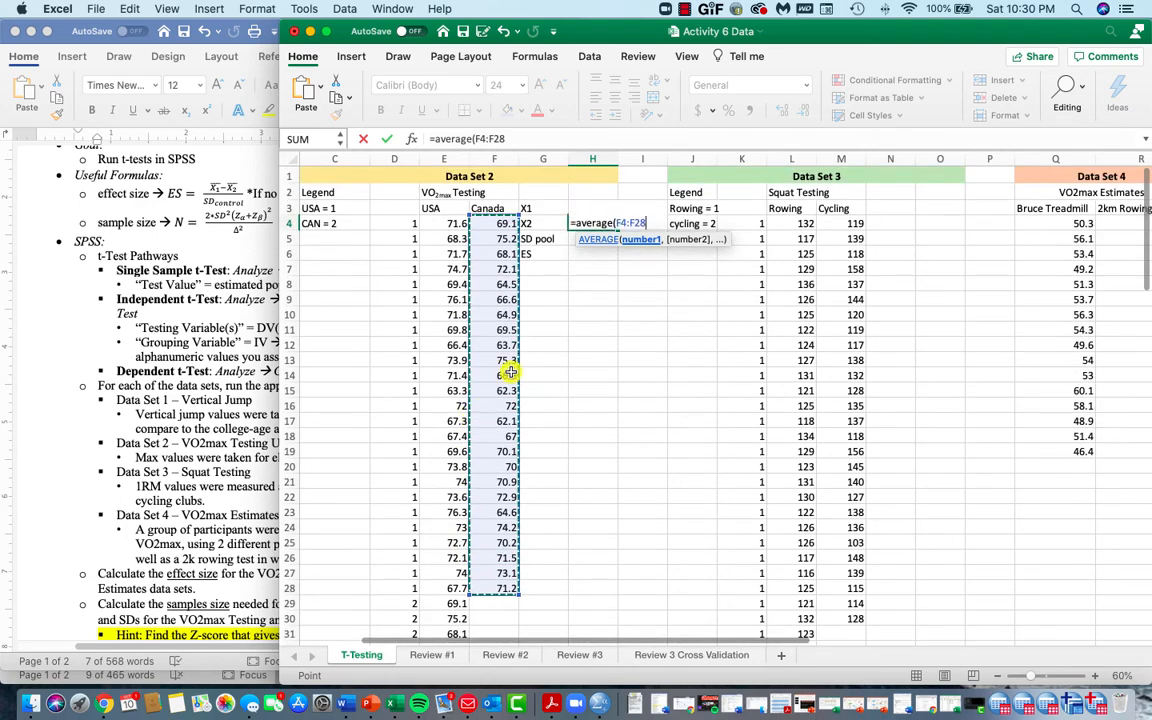
key("Return")
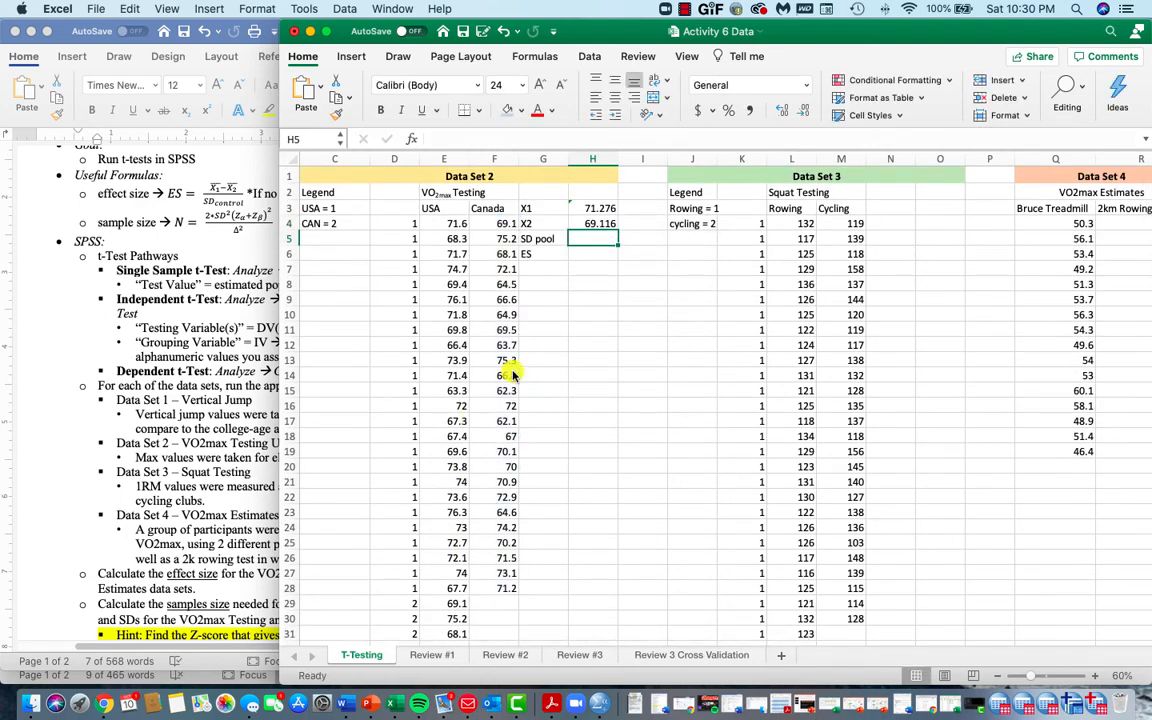
- Calculate the pooled standard deviation of the USA and Canada values (E4:F28) in H5 with the STDEV function
type("=s")
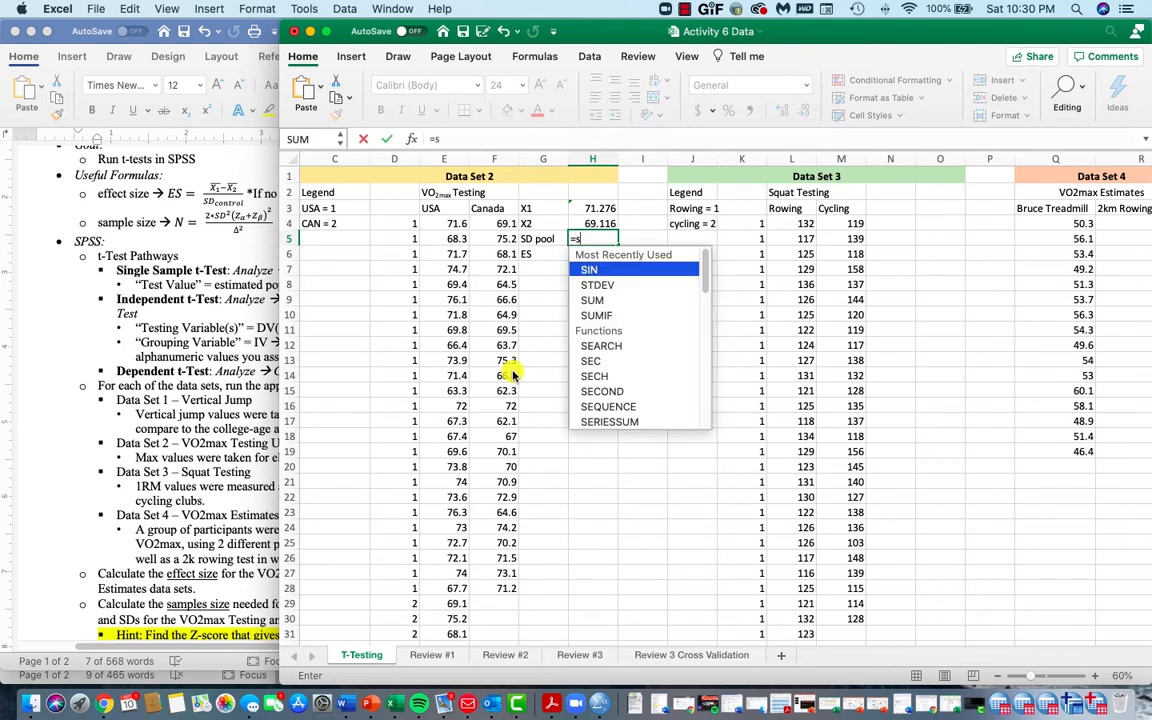
type("tdev(")
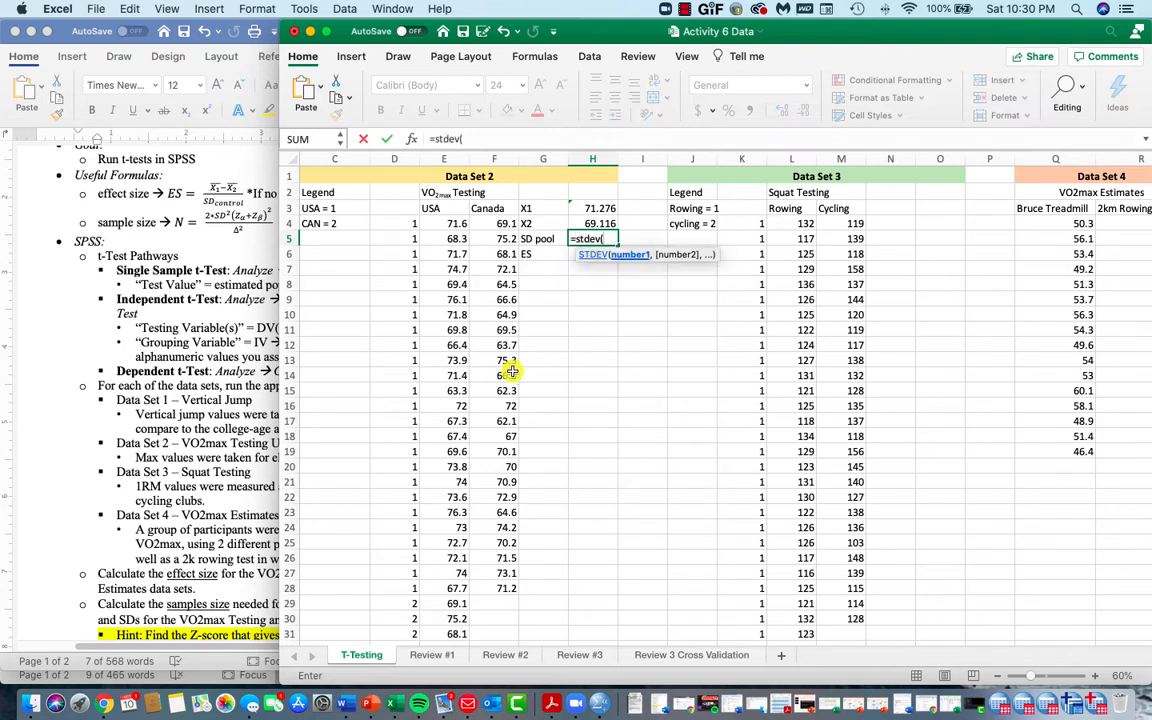
left_click_drag(442, 224, 483, 588)
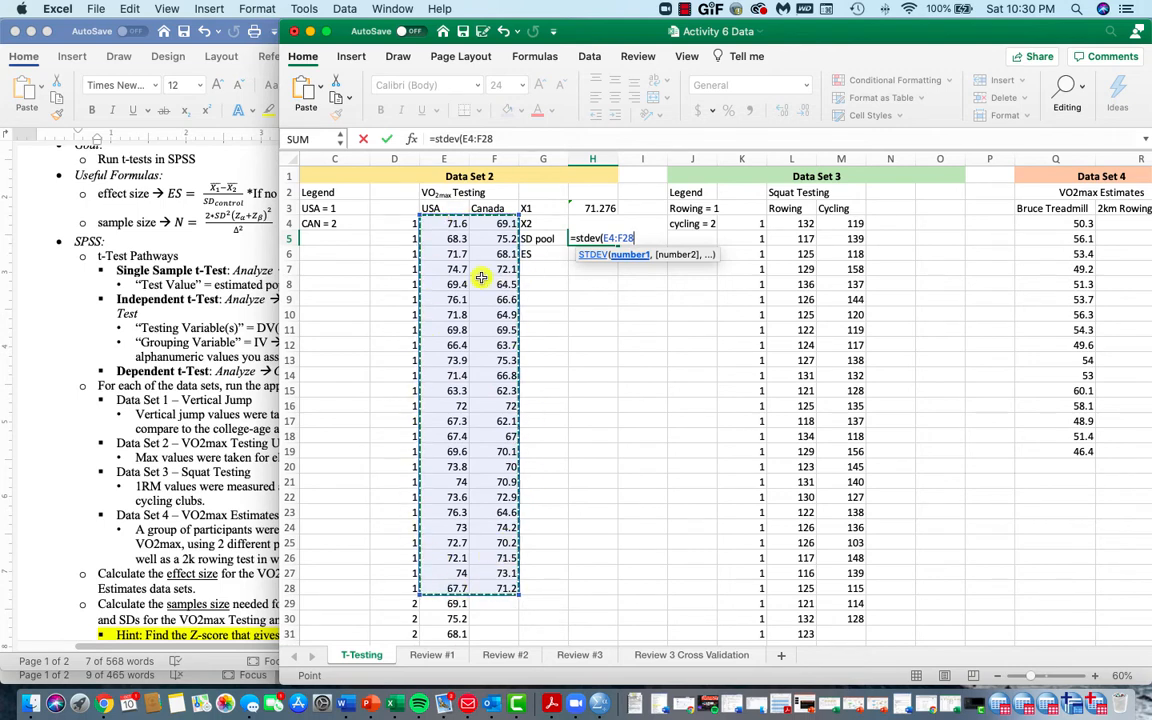
key("Return")
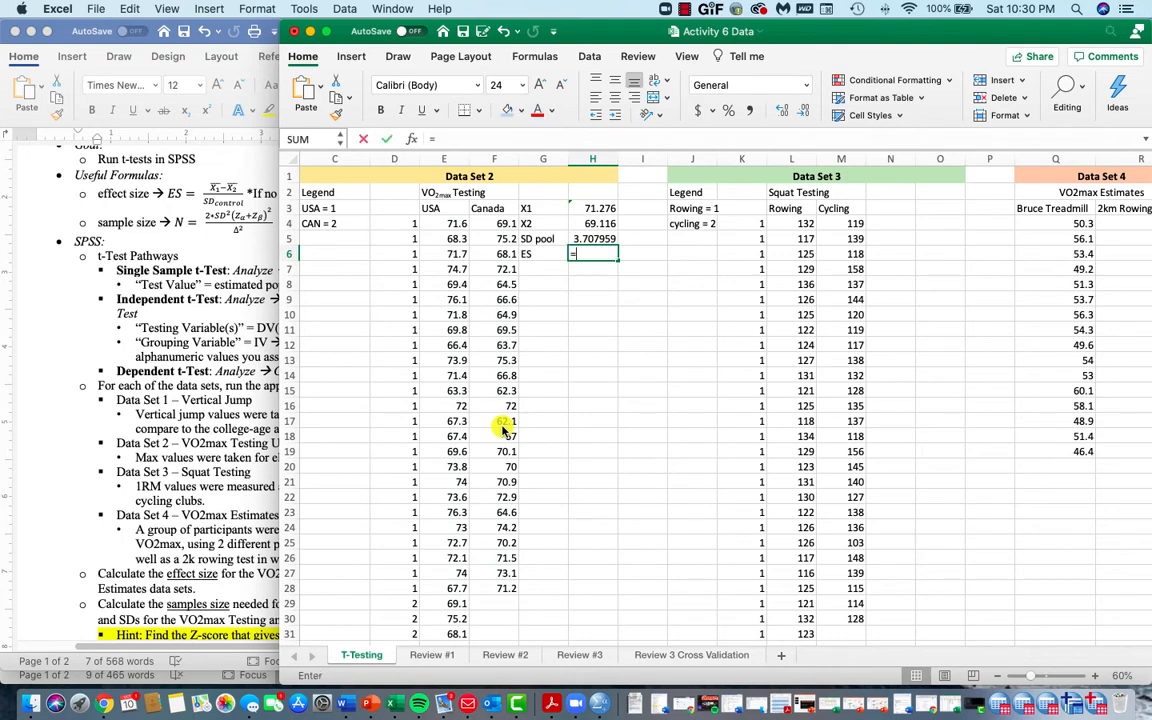
- Enter the formula =(H3-H40)/H5 in H6 as the effect size for Data Set 2
type("=")
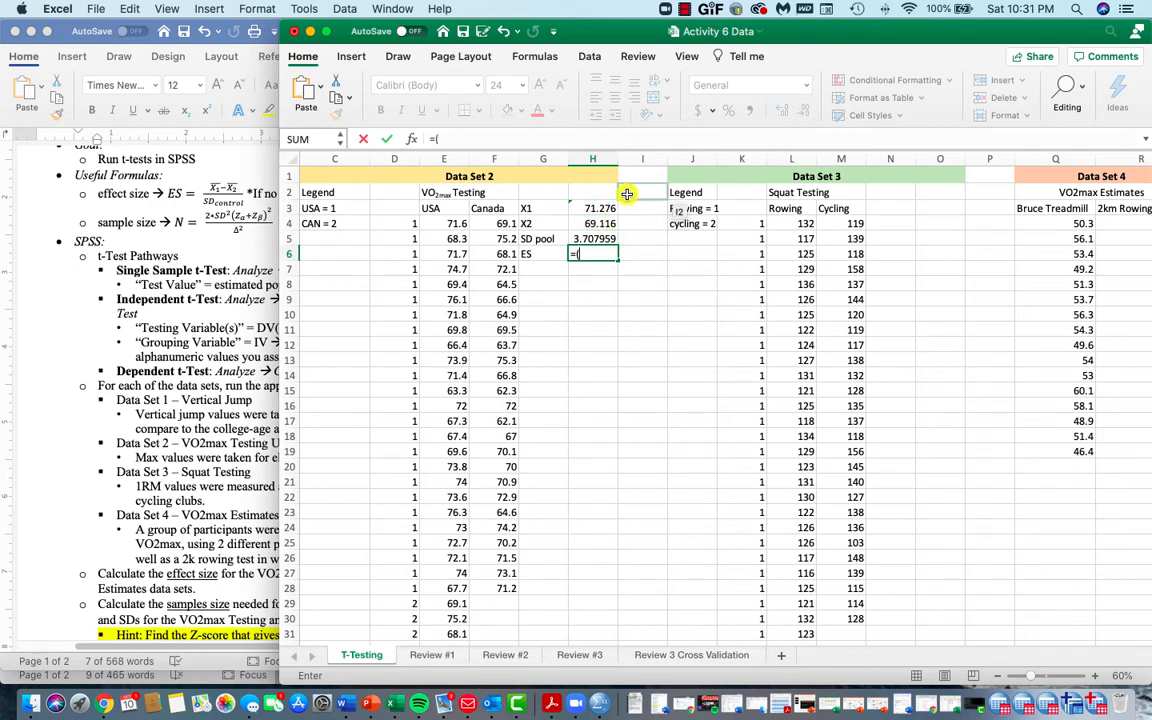
left_click(600, 208)
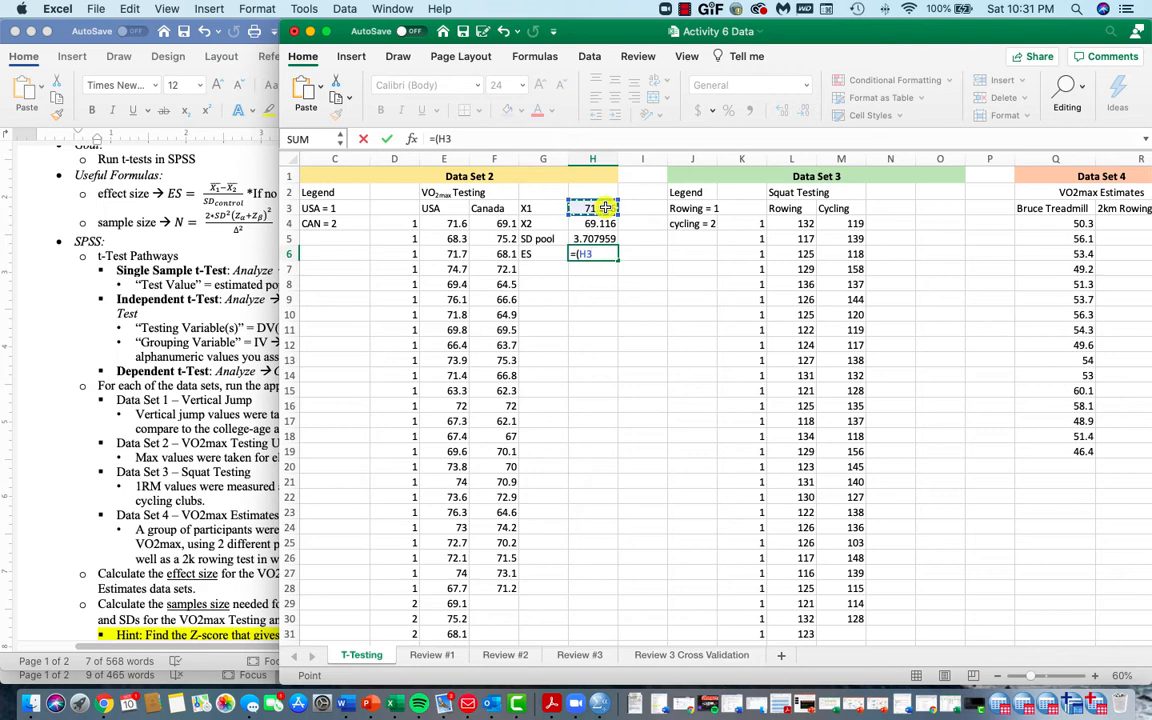
type("-")
left_click(603, 224)
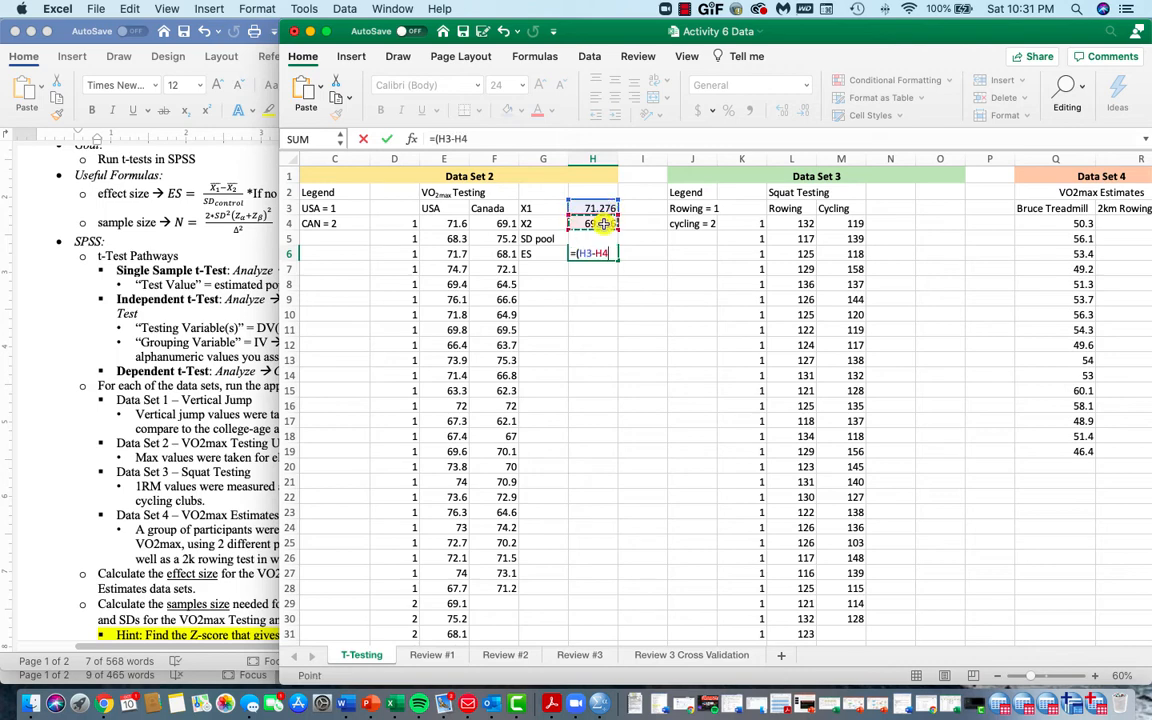
type("0")
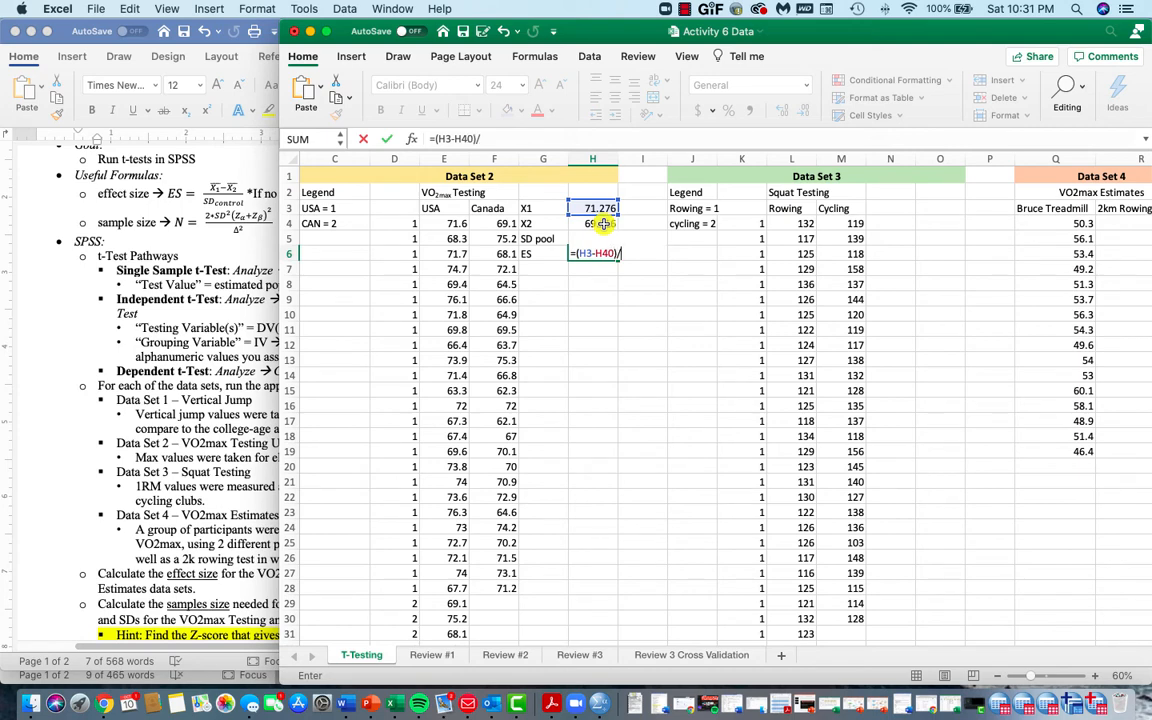
type(")/")
key("Up")
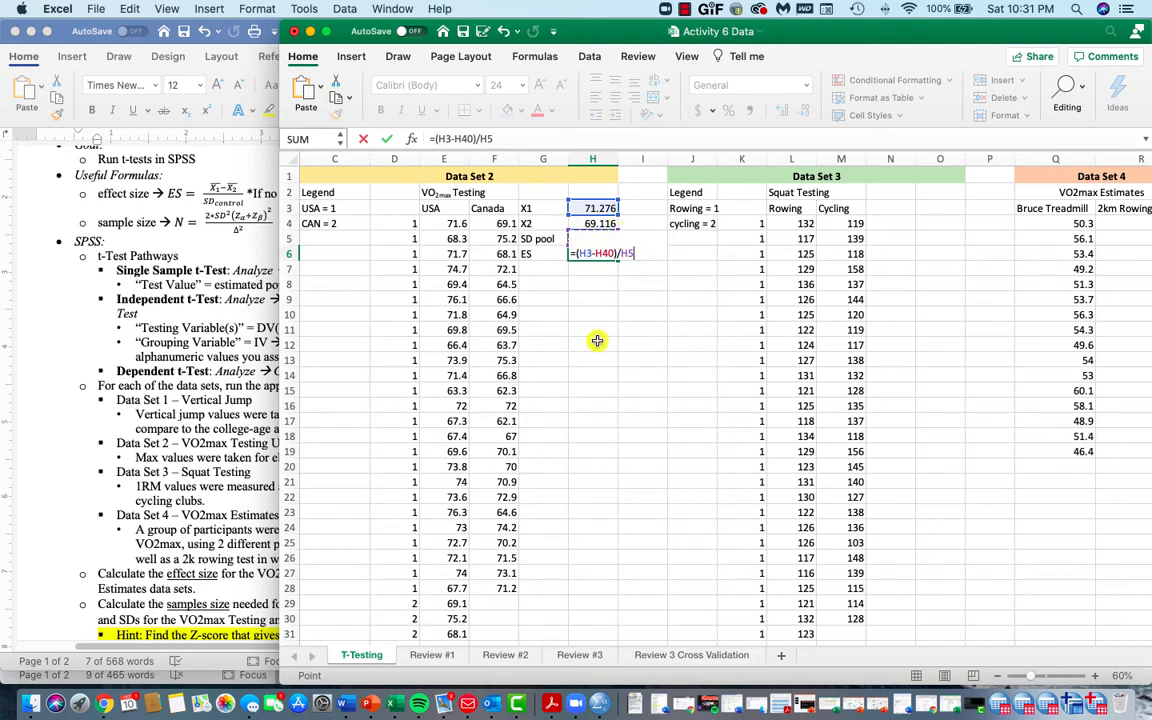
key("Return")
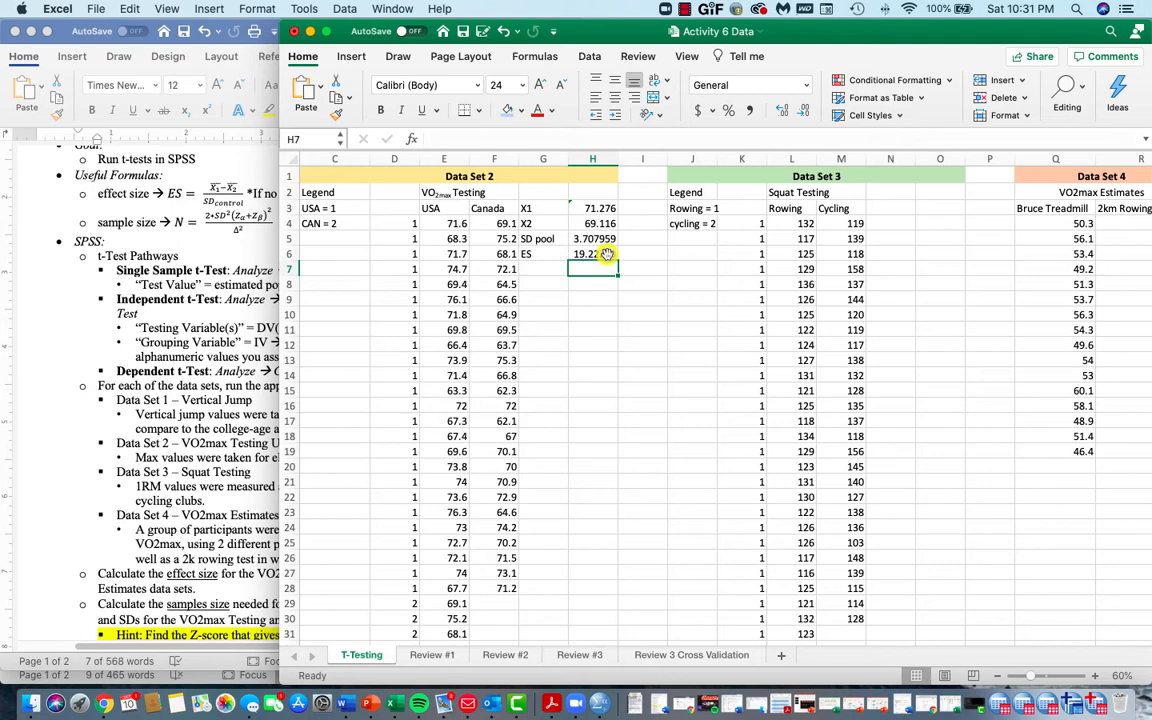
left_click(685, 9)
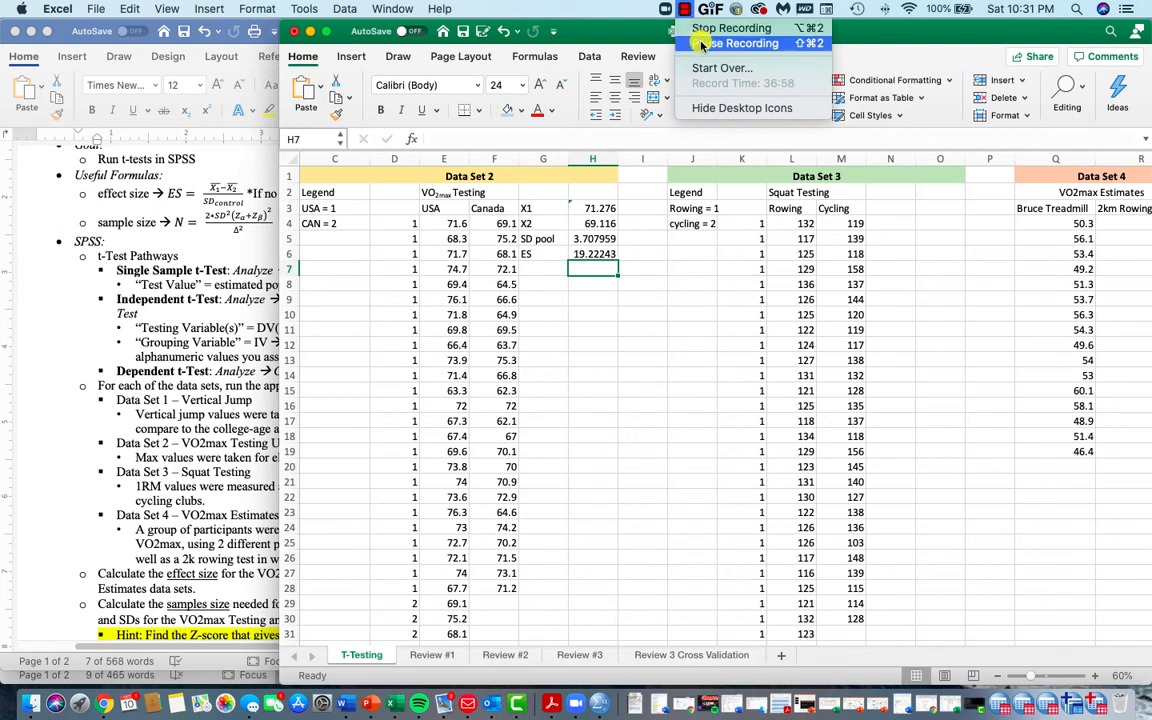
left_click(733, 28)
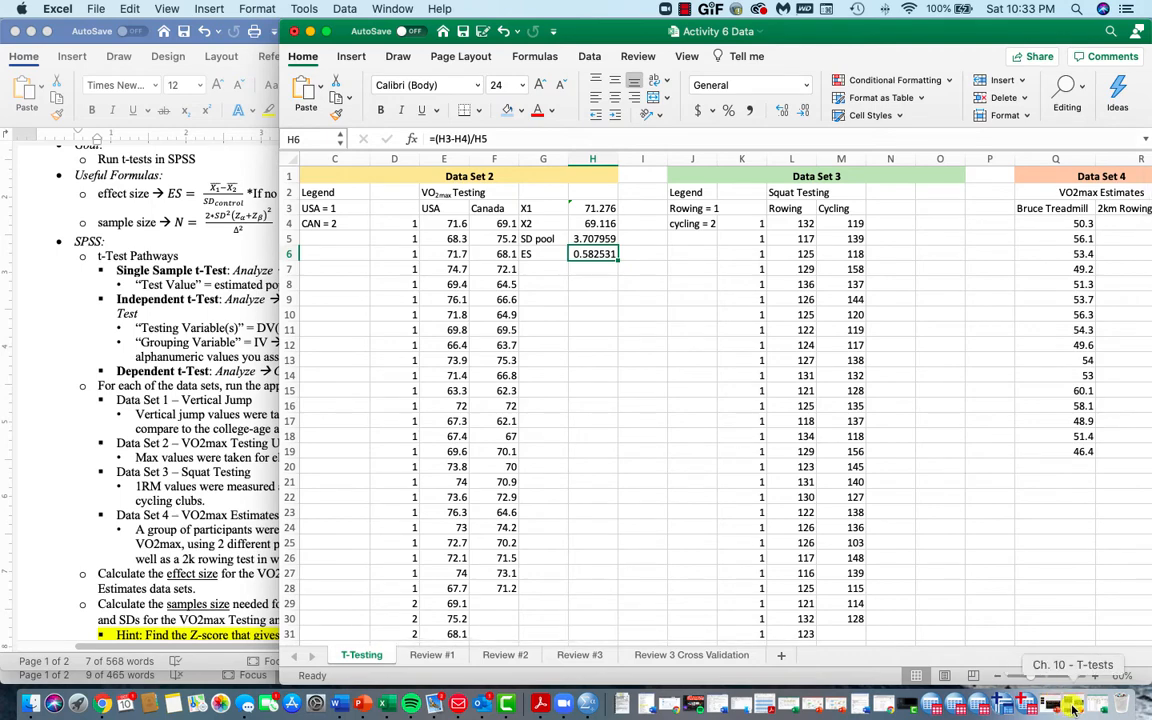
- Switch to the Ch. 10 - T-tests presentation in PowerPoint and read the effect size interpretation guidelines on slide 30
left_click(1072, 707)
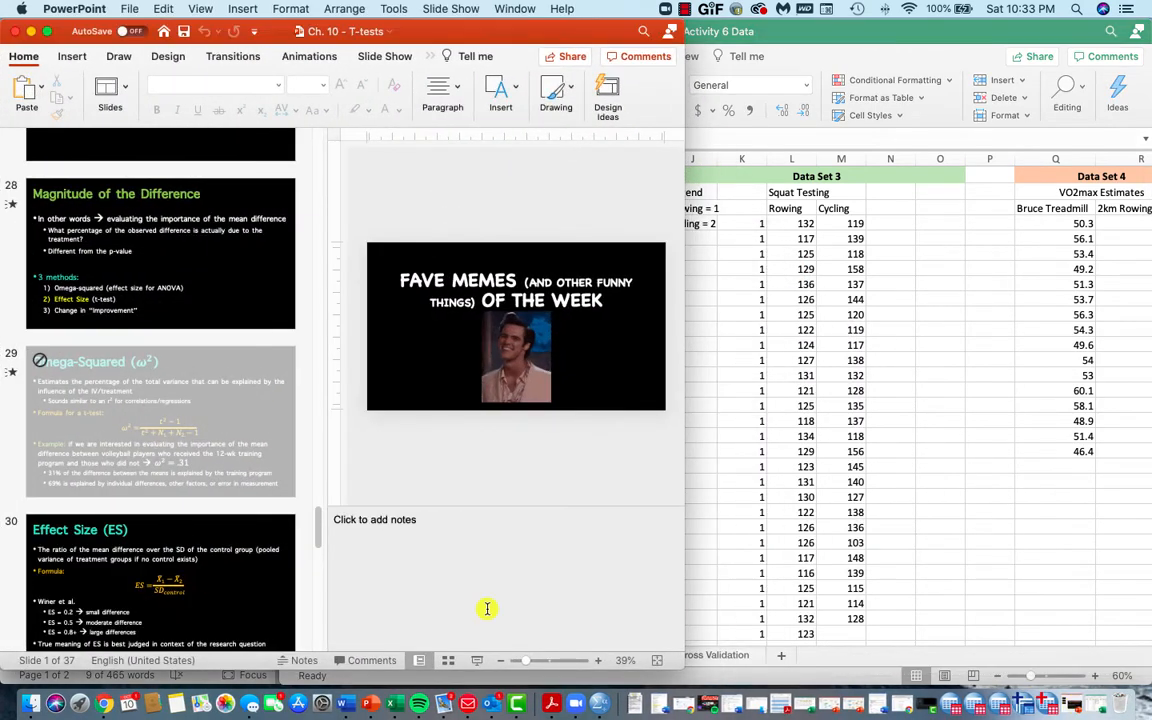
scroll(203, 533, "down", 3)
left_click(194, 514)
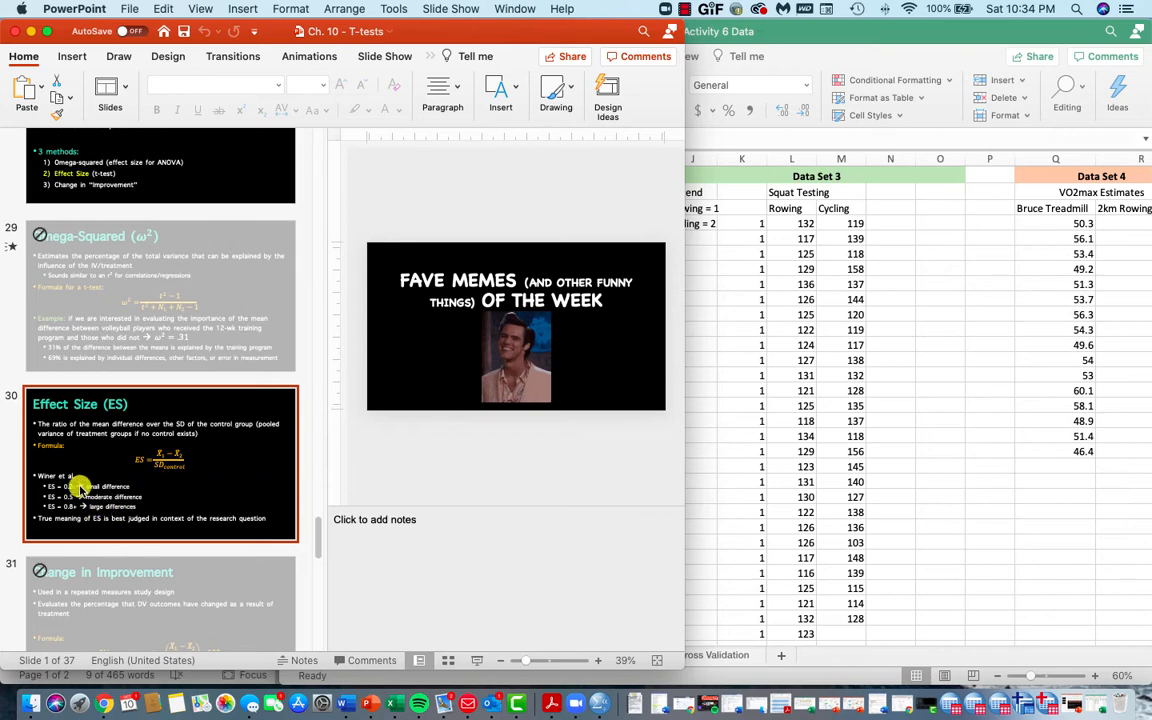
- Return to the Excel workbook and put a box border around the Data Set 2 effect size calculations in G3:H6
left_click(726, 393)
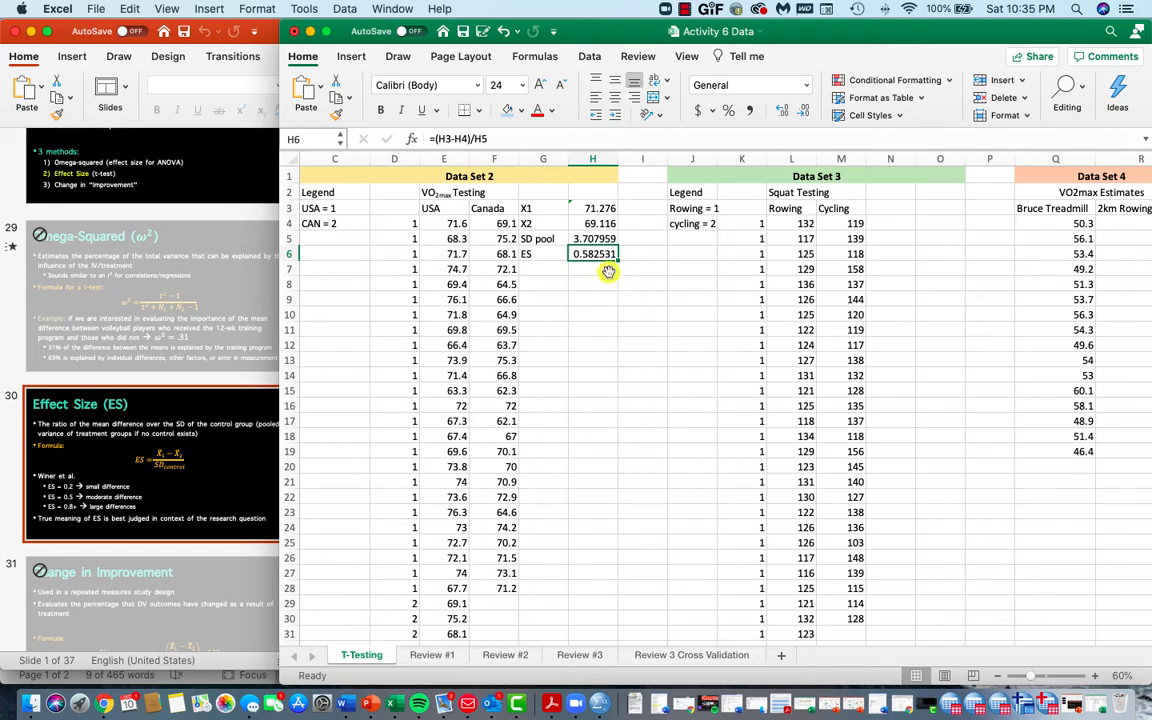
left_click_drag(530, 208, 593, 246)
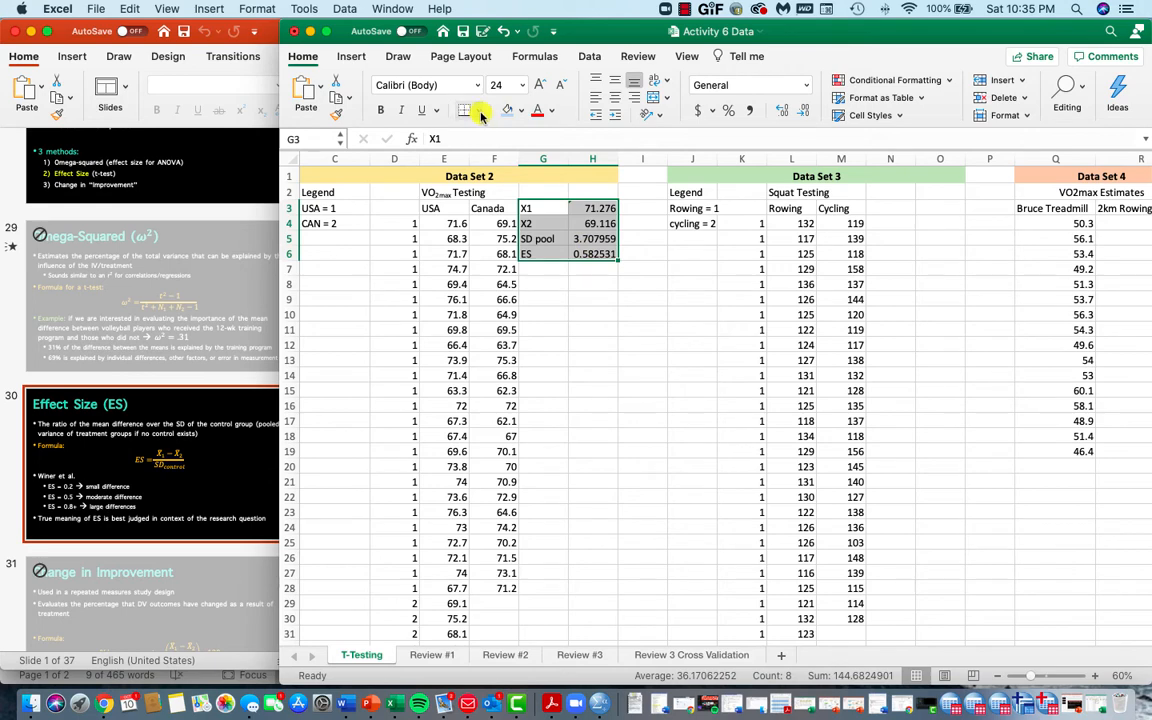
left_click(480, 112)
left_click(478, 296)
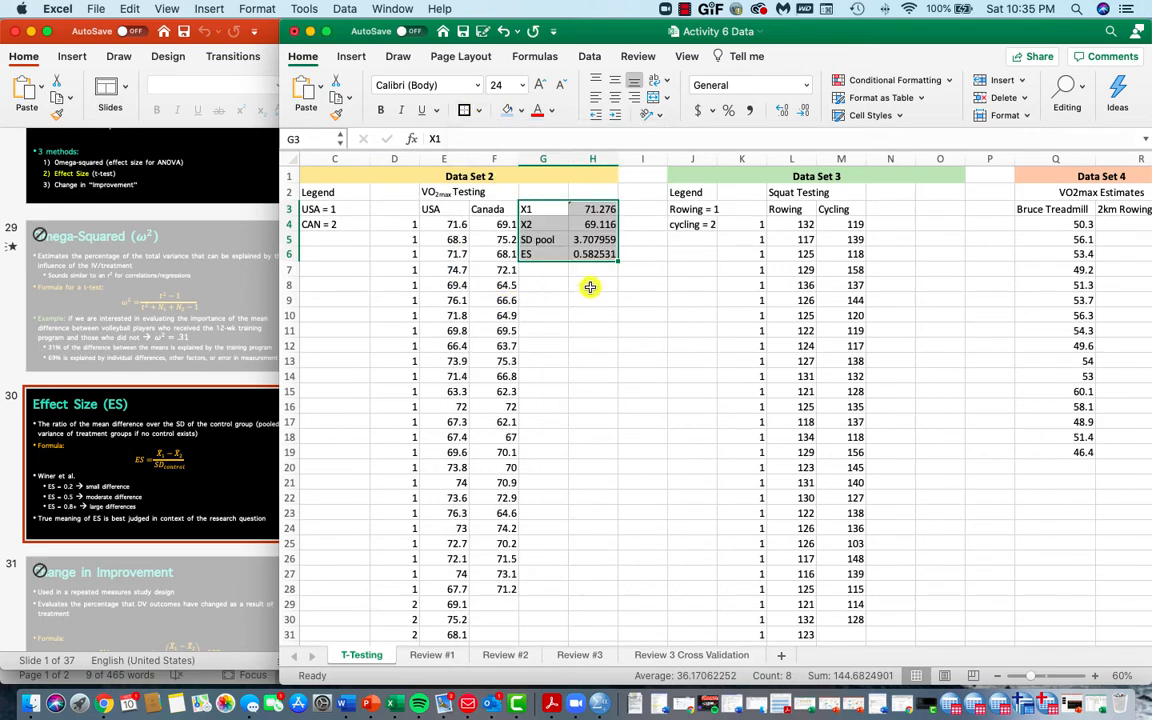
- Switch to the Activity 6 instructions in Word and read the sample size task for the VO2max Testing and VO2max Estimates data sets
left_click(605, 305)
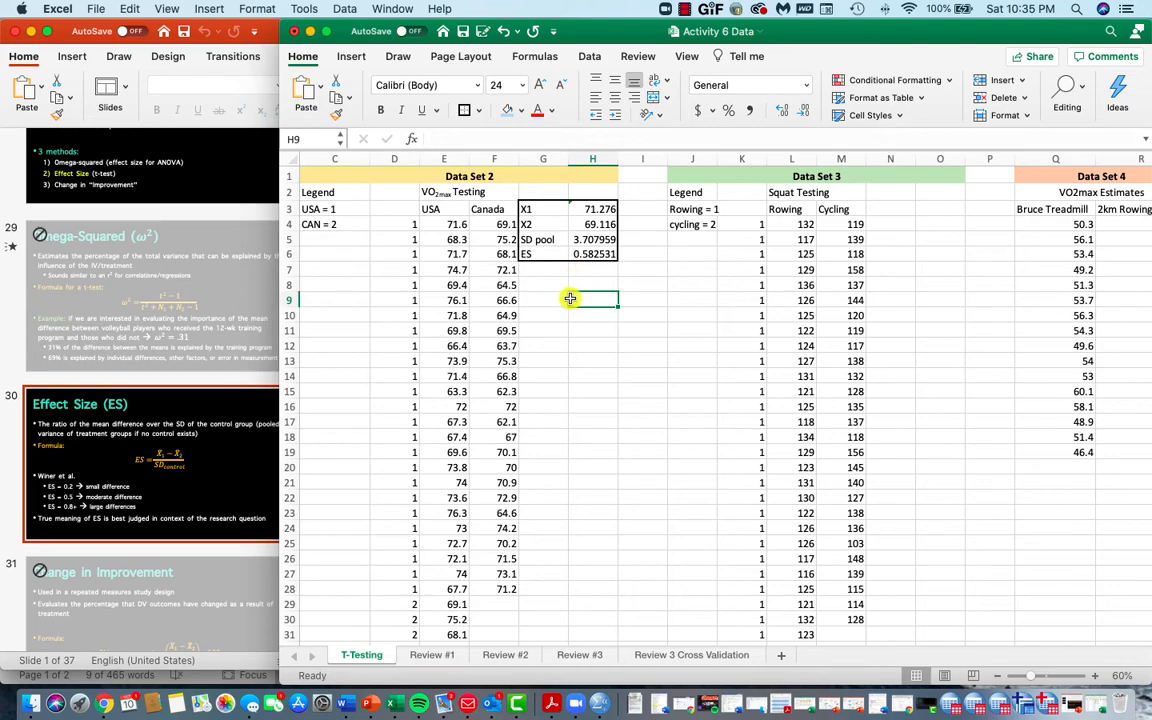
key("ctrl+Up")
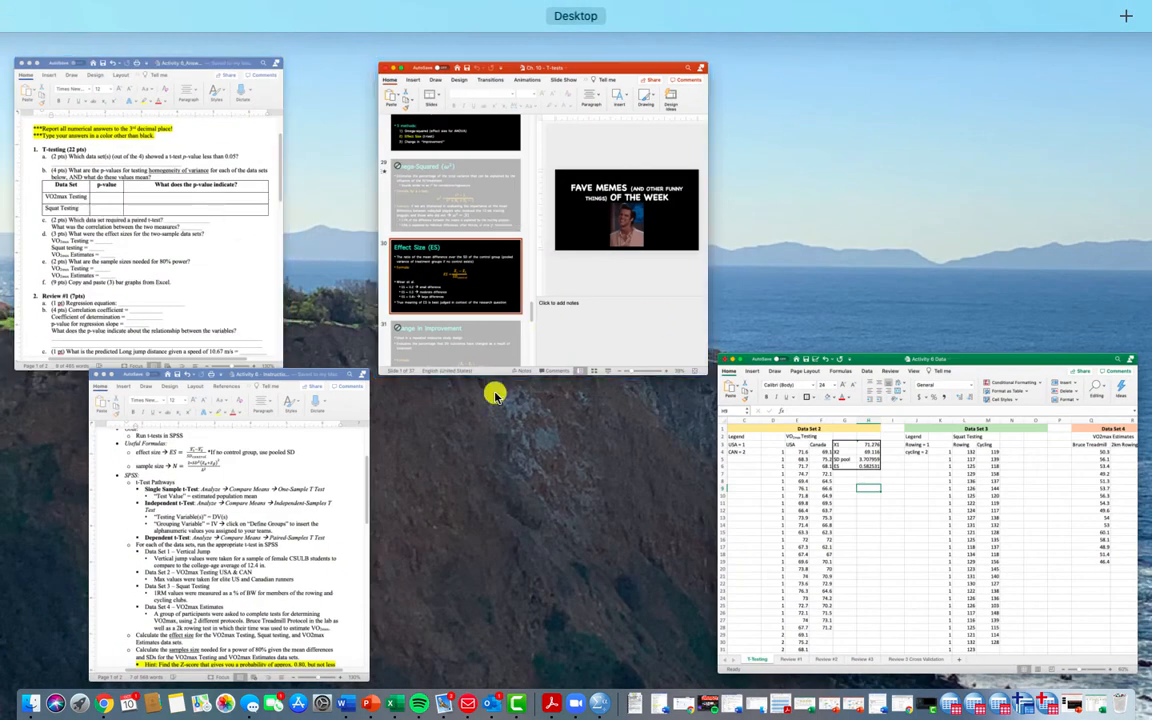
left_click(275, 481)
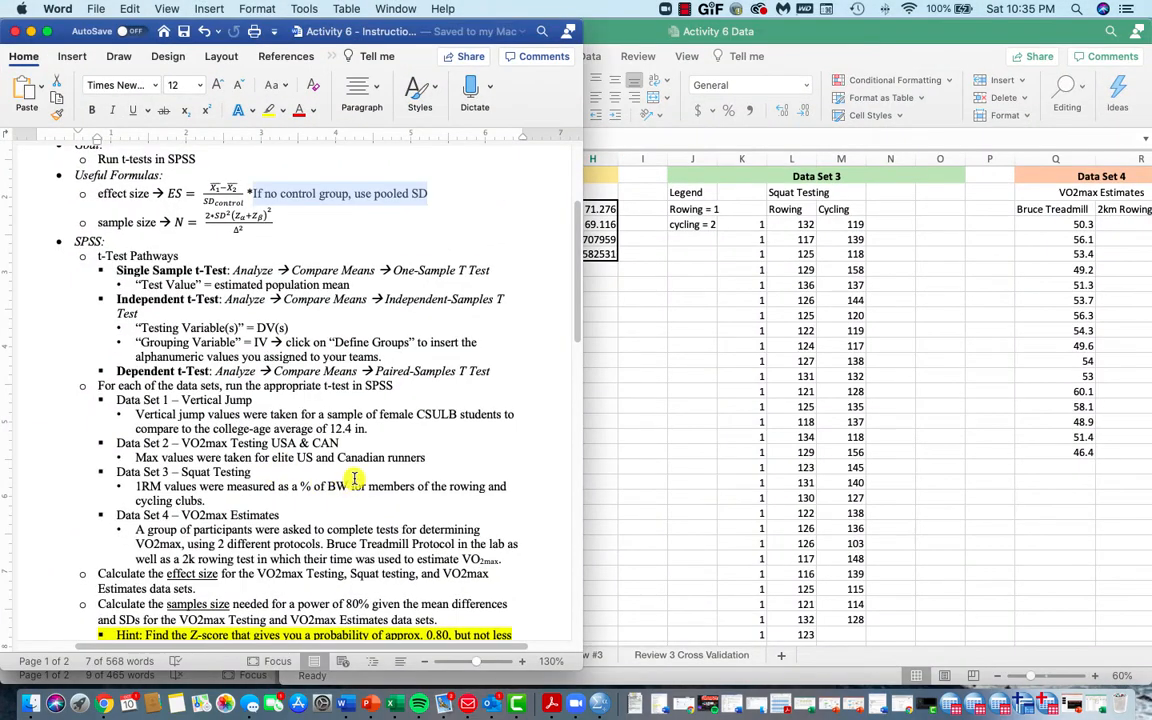
scroll(237, 527, "down", 1)
scroll(237, 527, "down", 1)
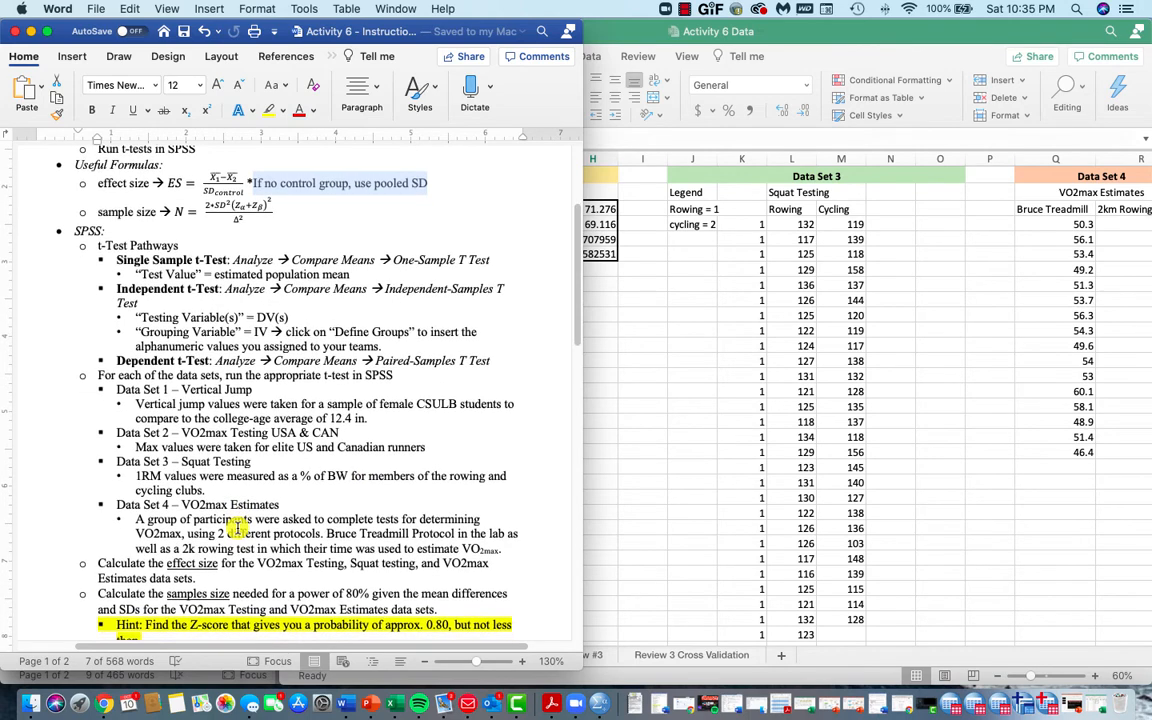
left_click(198, 610)
left_click_drag(198, 610, 443, 622)
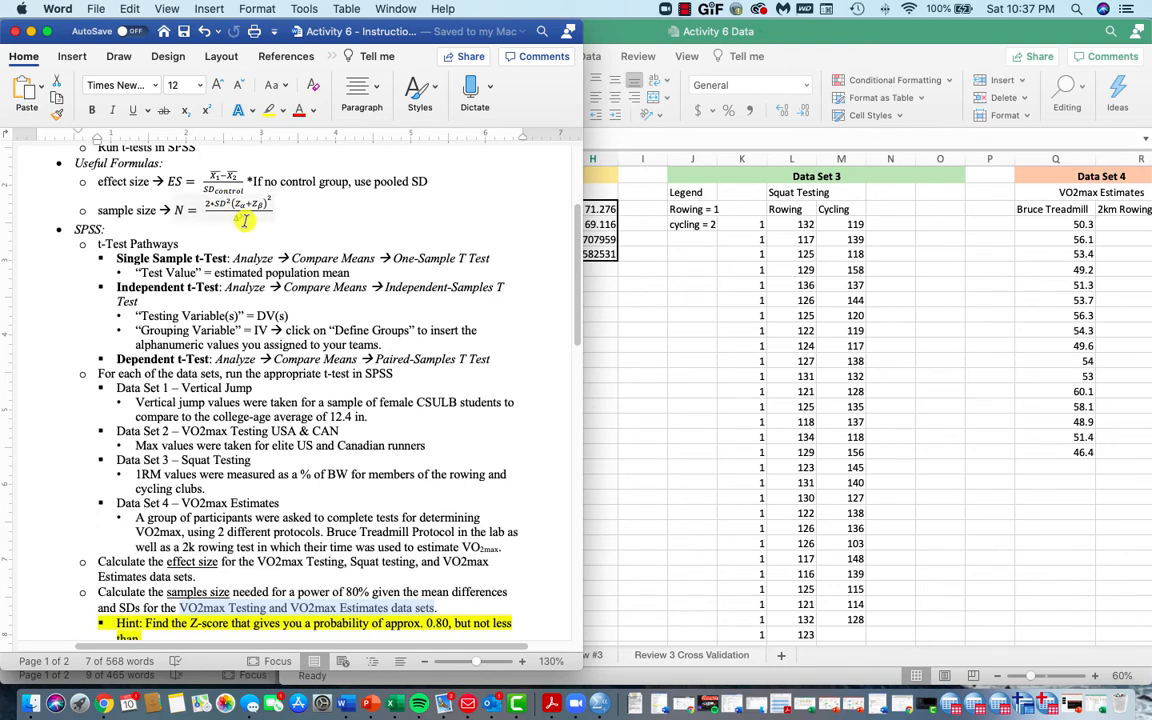
- Return to the Excel workbook, label G8 "Mean Dif" and calculate the difference between the two means in H8 with =H3-H4
left_click(610, 299)
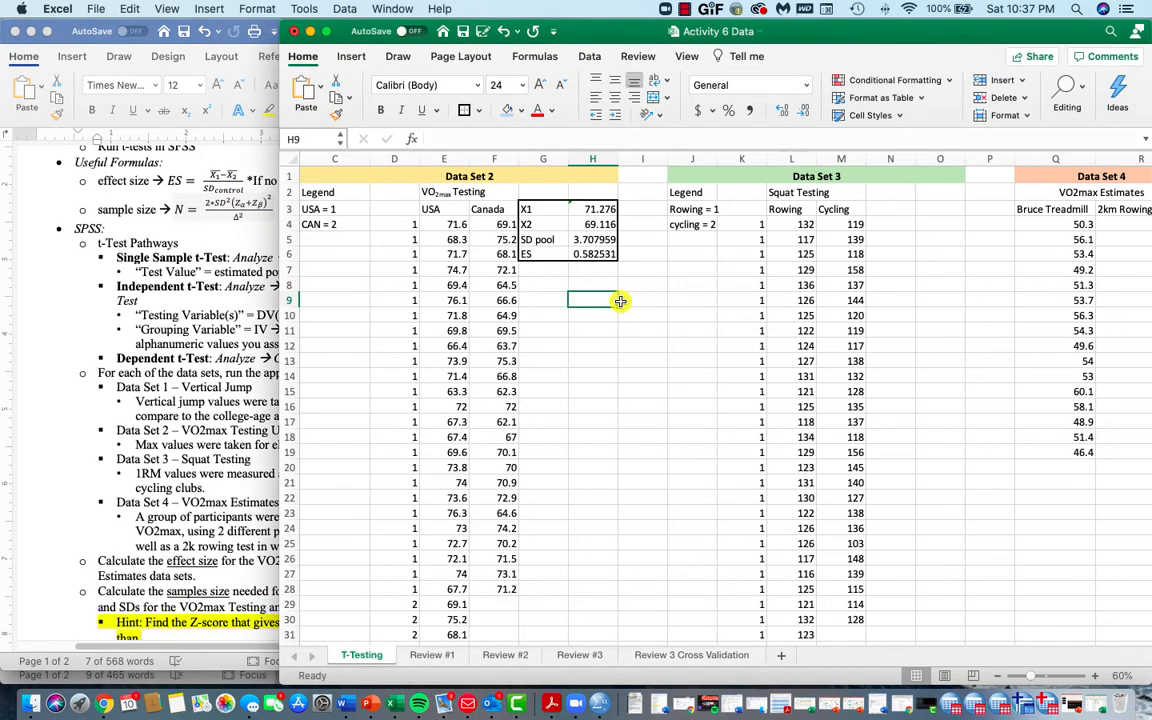
left_click(535, 284)
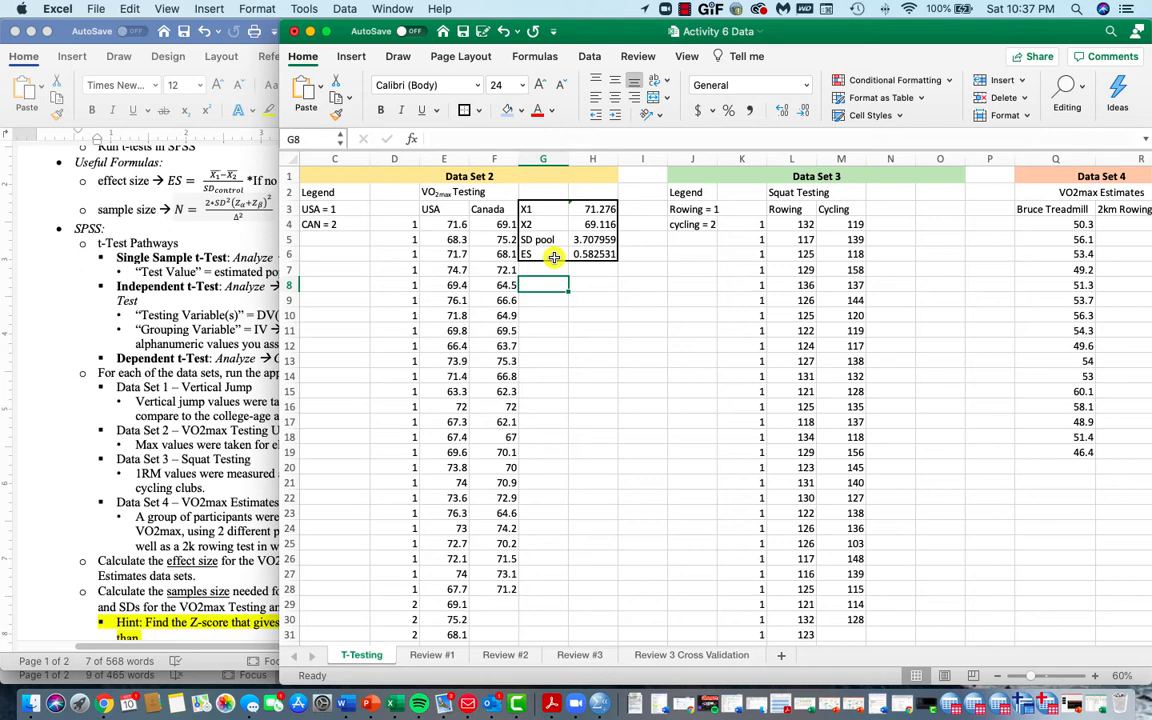
type("Mean Dif")
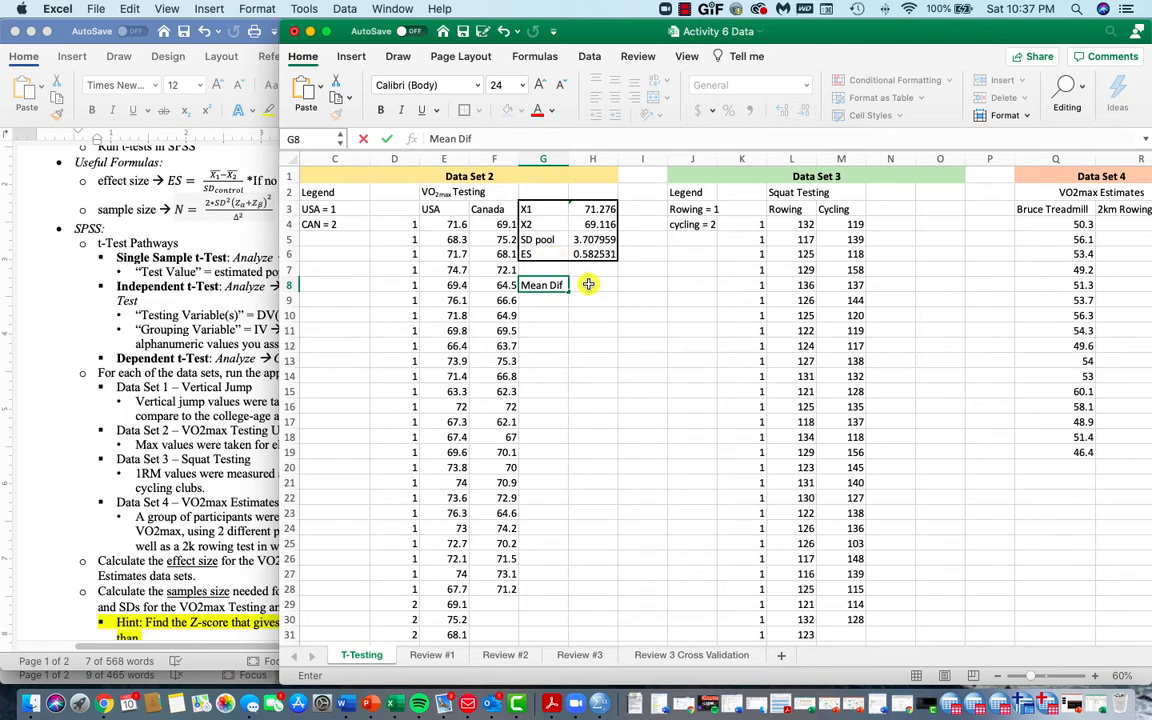
left_click(588, 285)
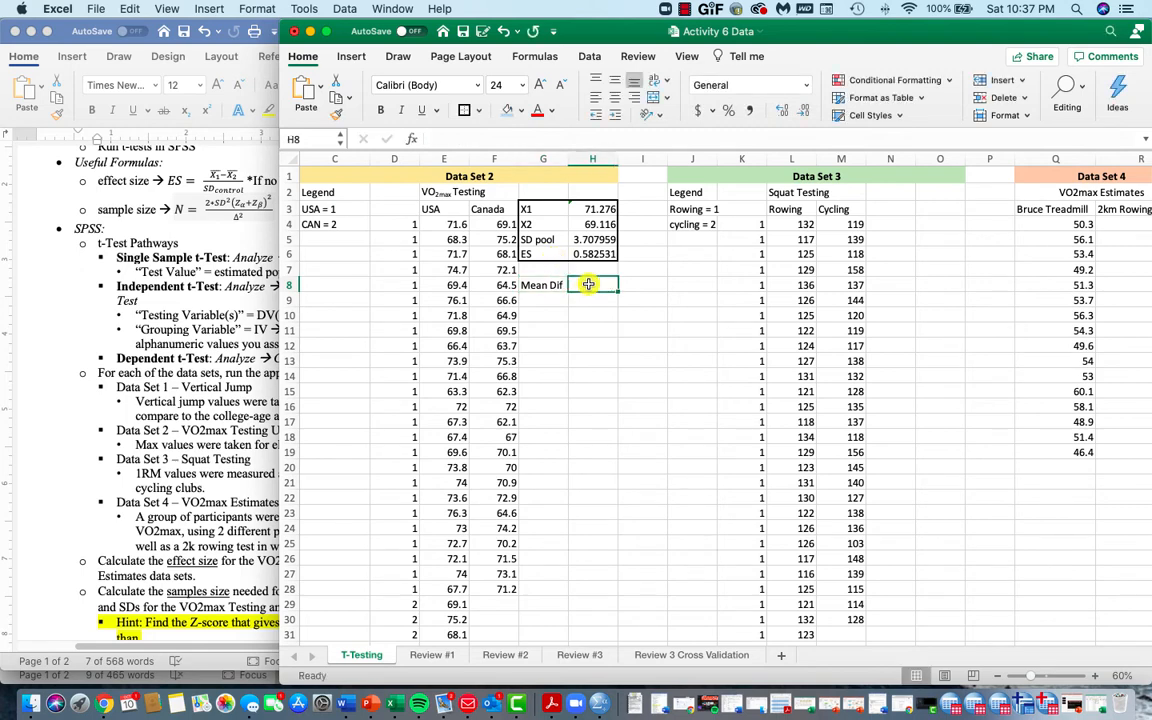
type("=")
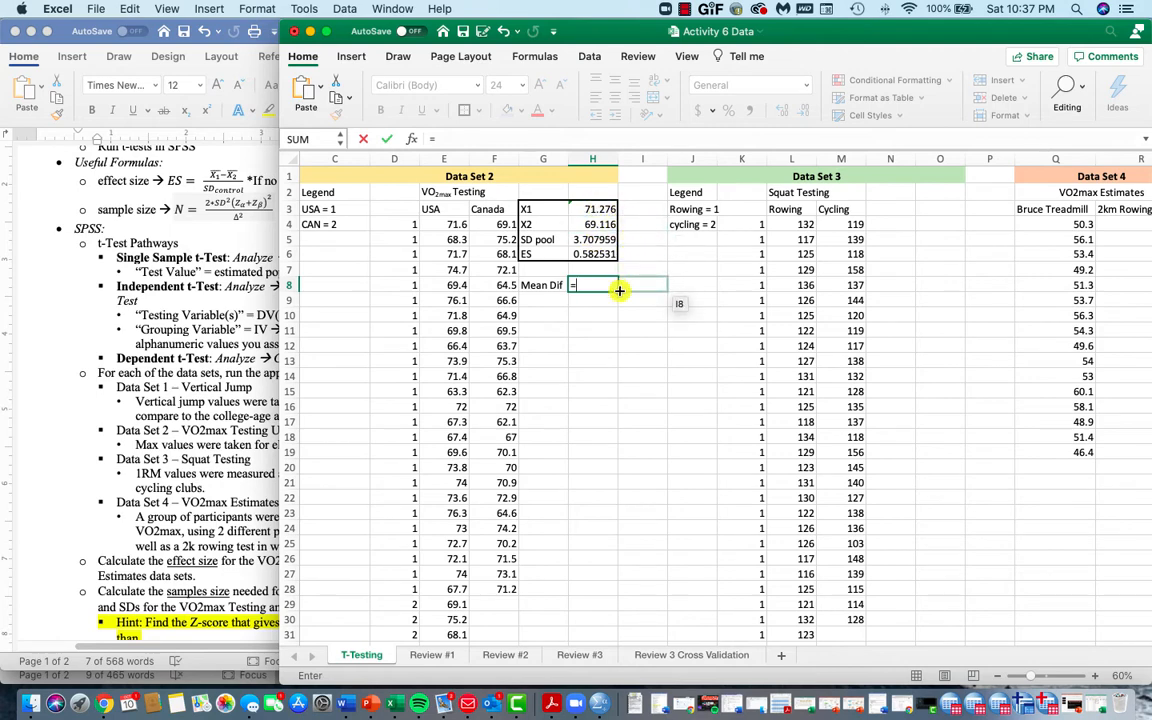
left_click(578, 207)
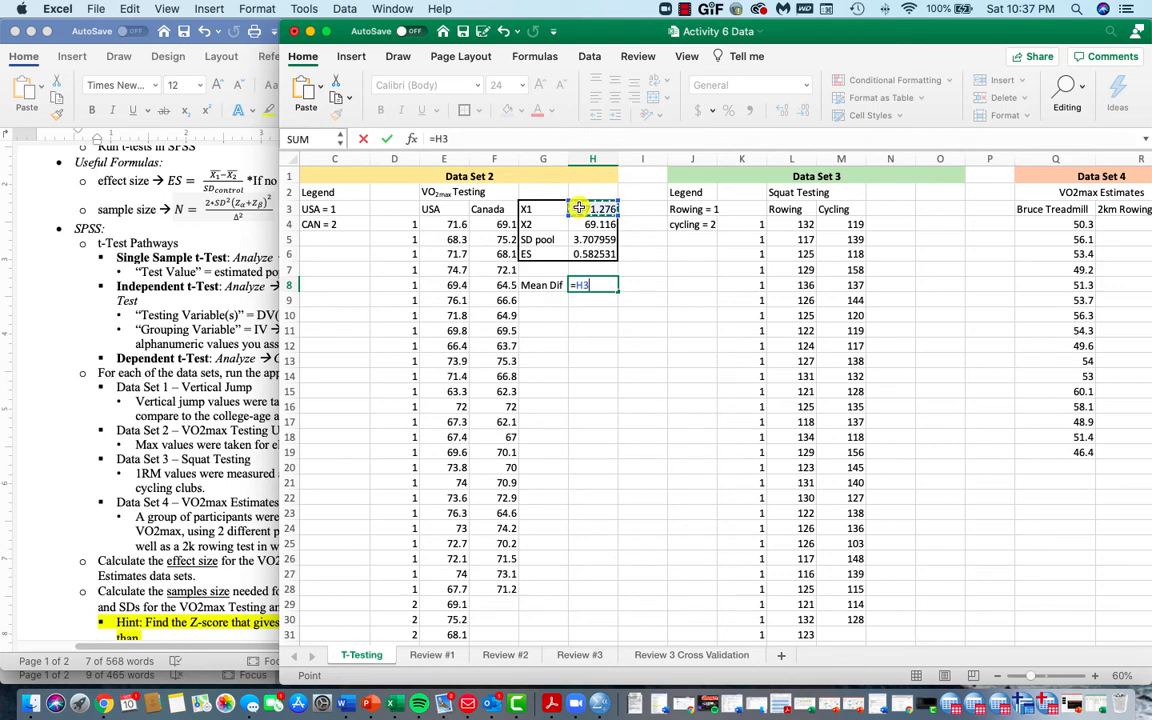
type("-")
left_click(578, 224)
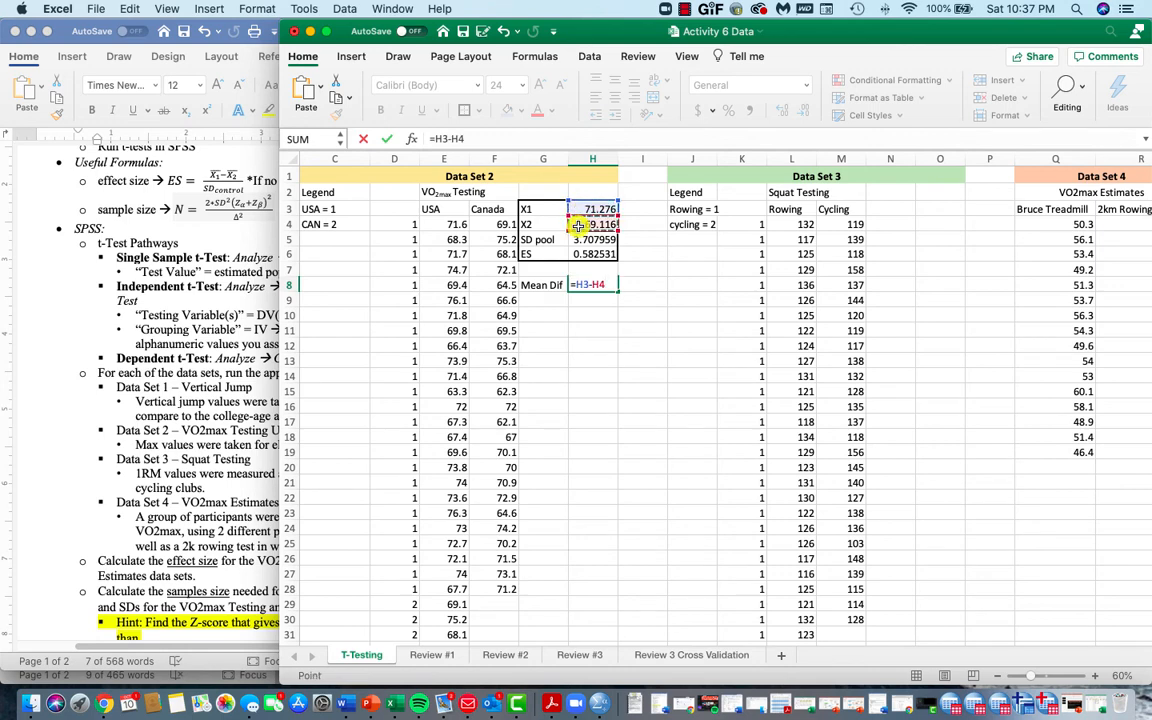
key("Return")
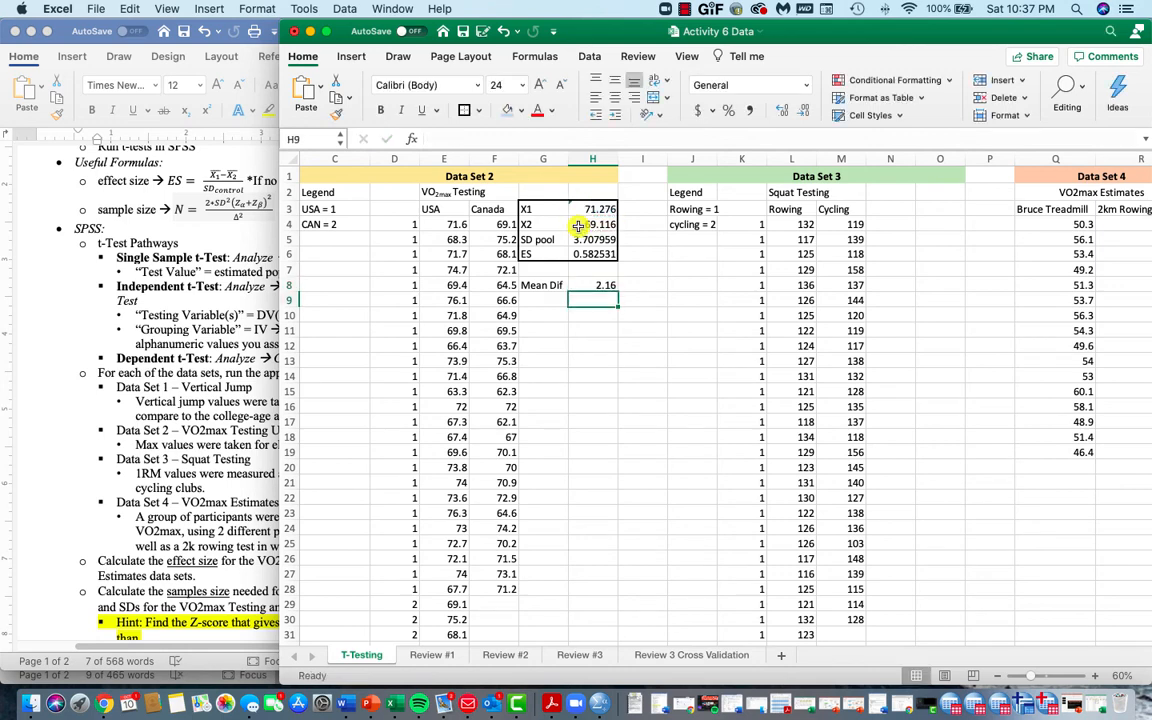
- Label G9 "Za" and enter 1.96 as its value in H9
left_click(556, 301)
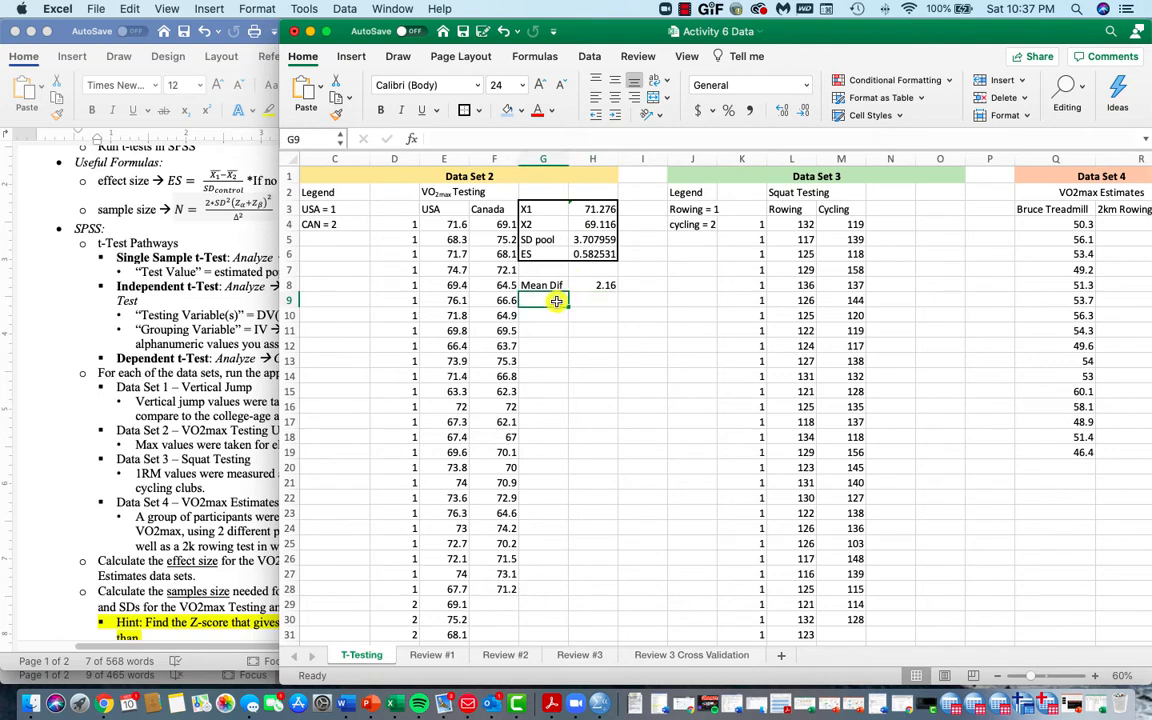
type("Za")
left_click(592, 298)
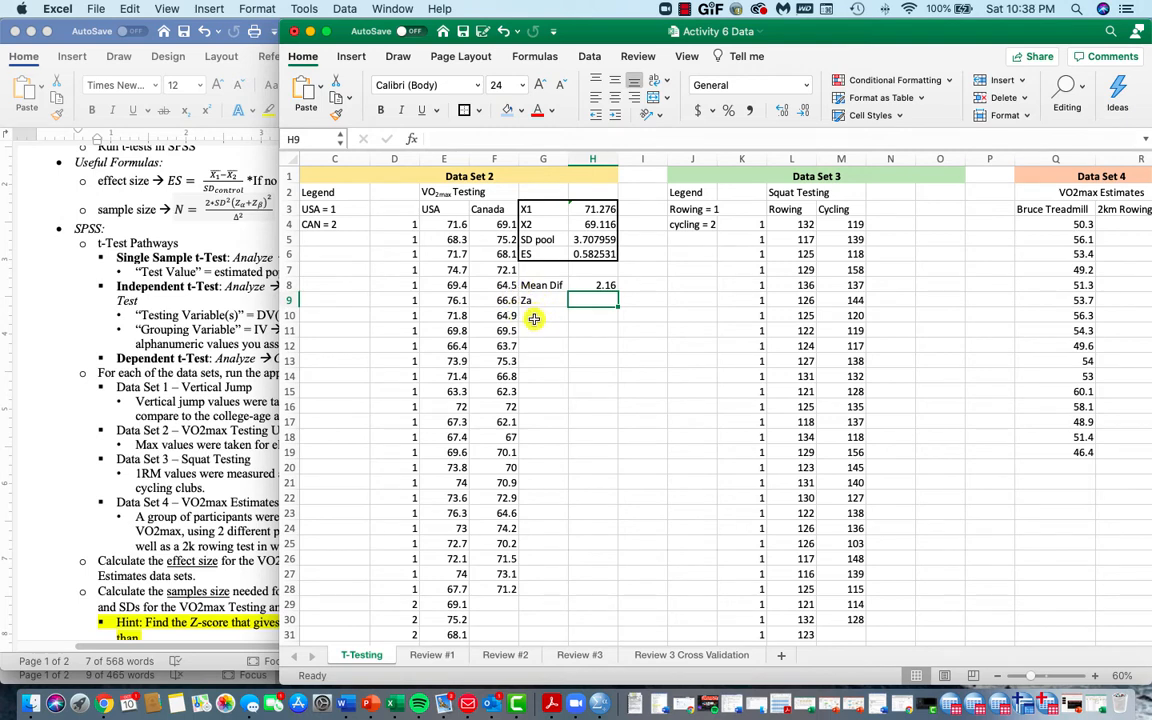
type("1.96")
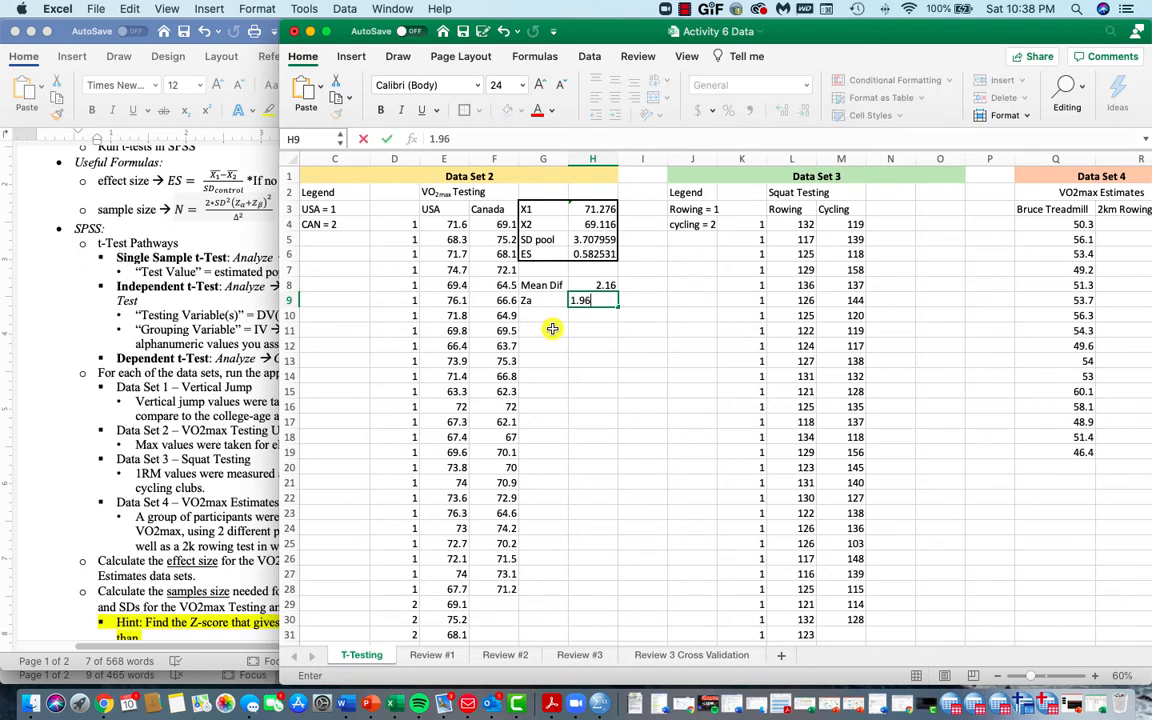
left_click(543, 314)
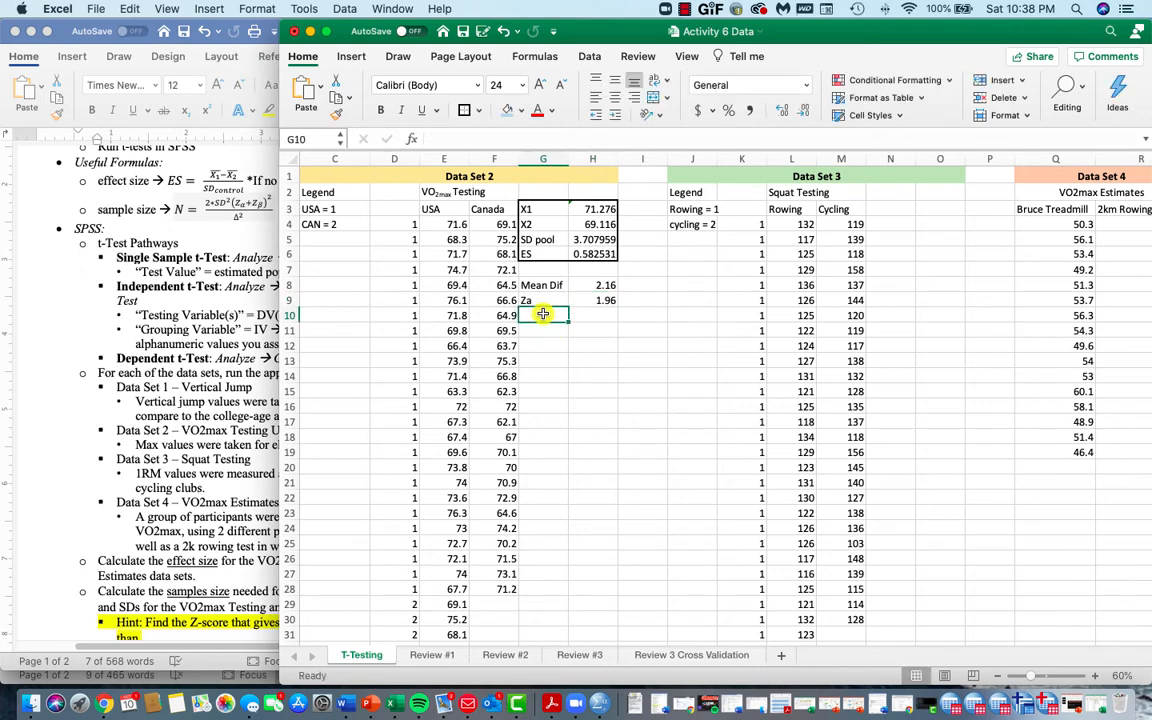
- Read the Z-score hint in the Word instructions, then open Z-Score & percentile Table.pdf from the course material's Tables folder
left_click(240, 540)
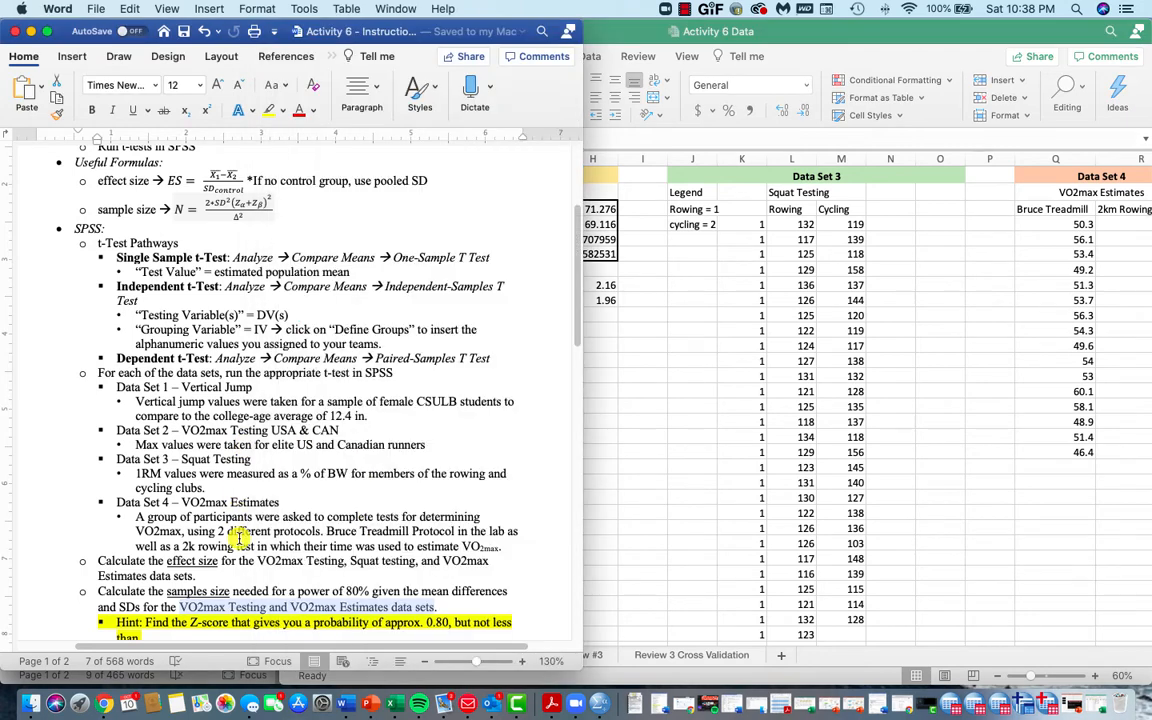
scroll(220, 480, "down", 1)
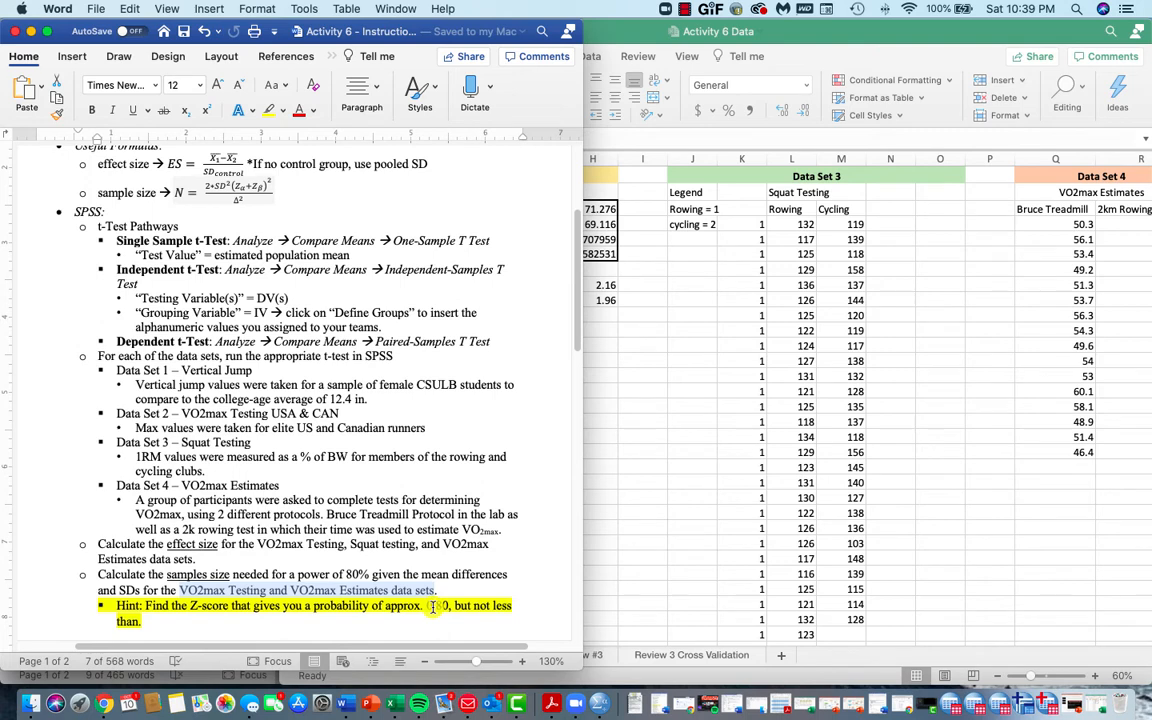
left_click(35, 706)
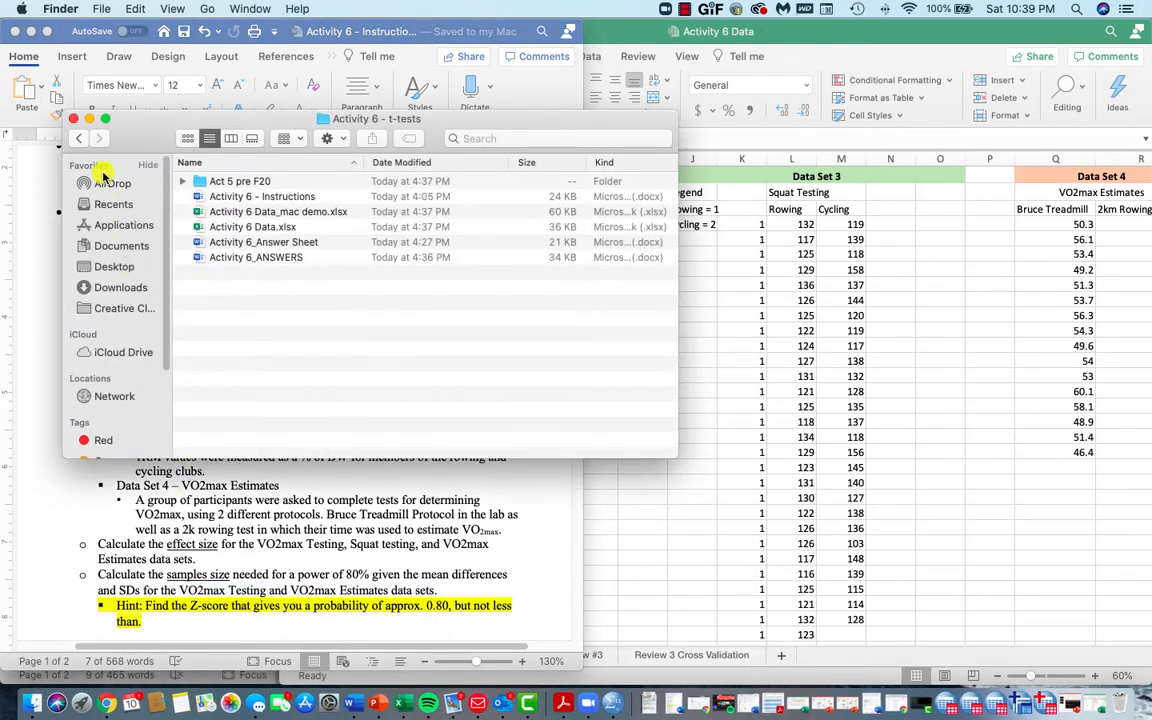
left_click(78, 139)
left_click(78, 139)
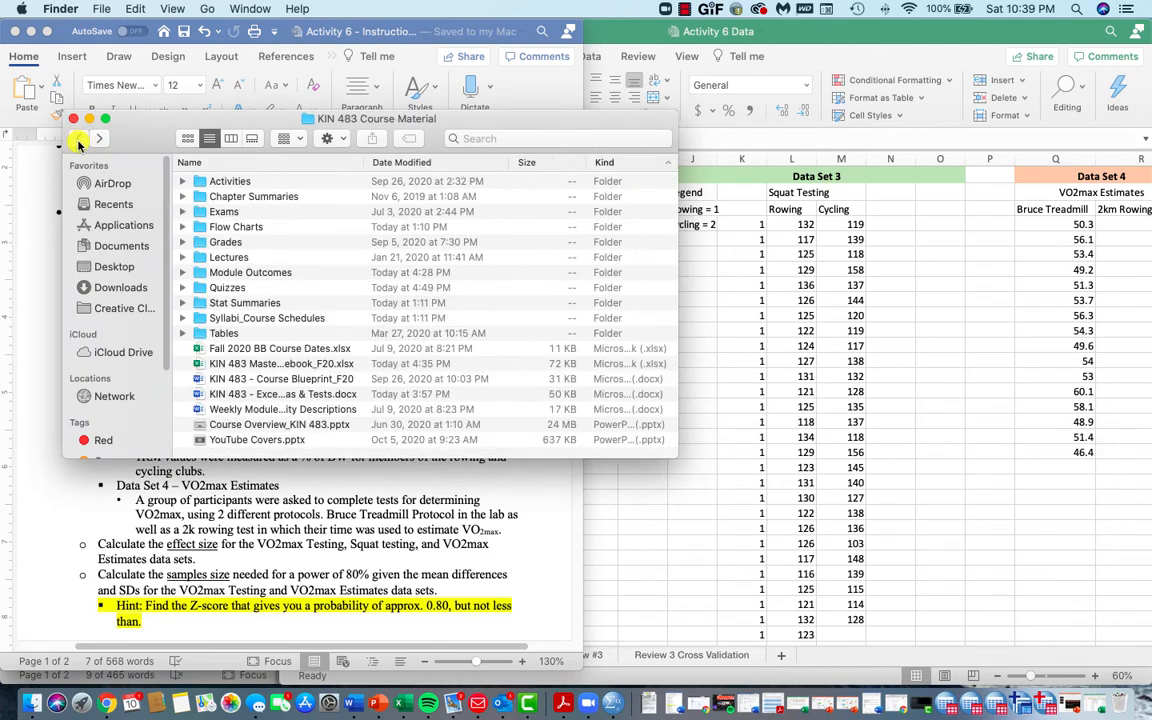
double_click(236, 332)
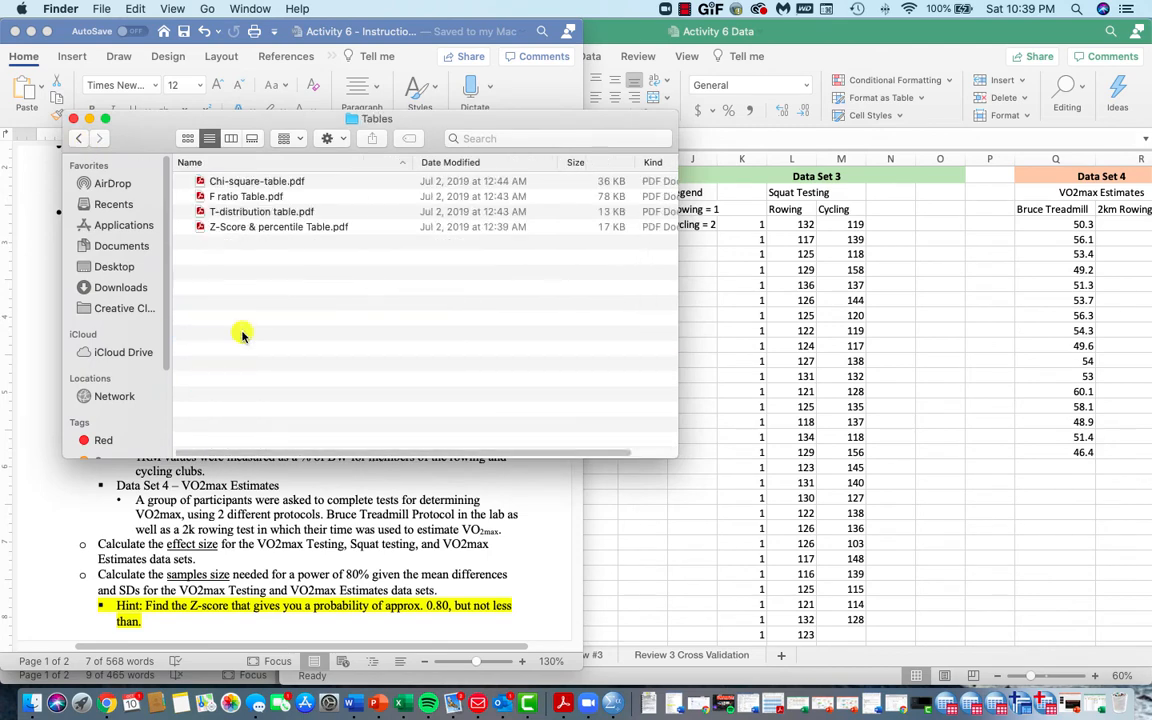
double_click(240, 228)
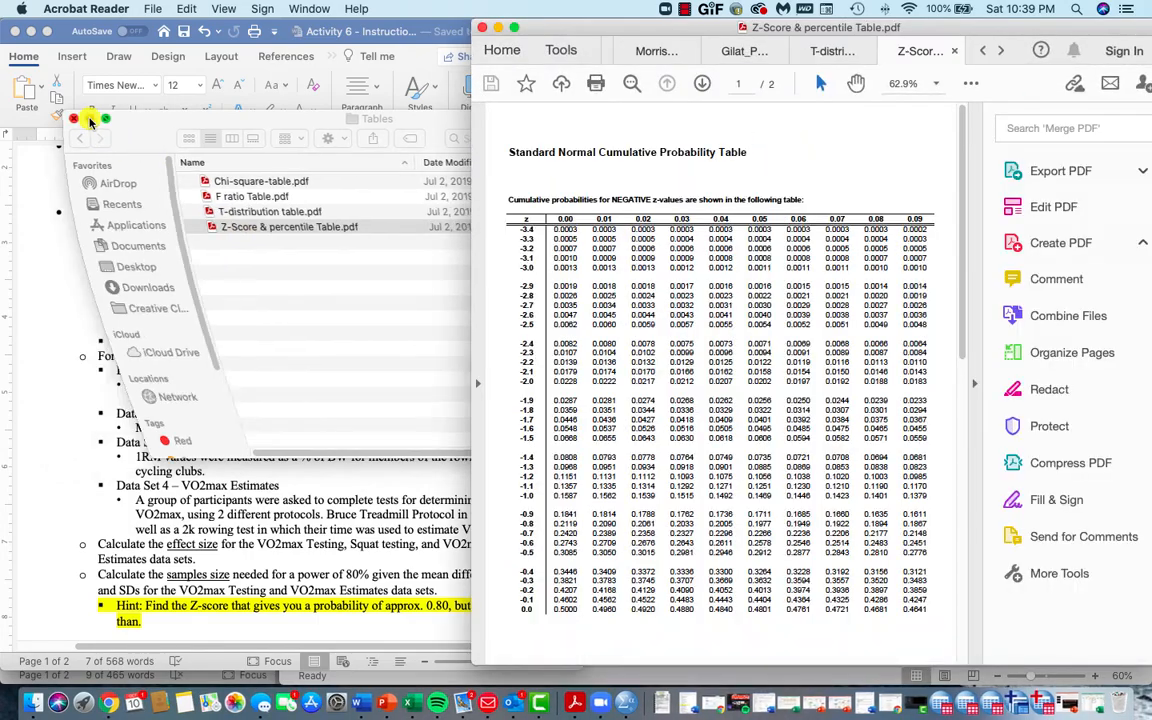
left_click(88, 121)
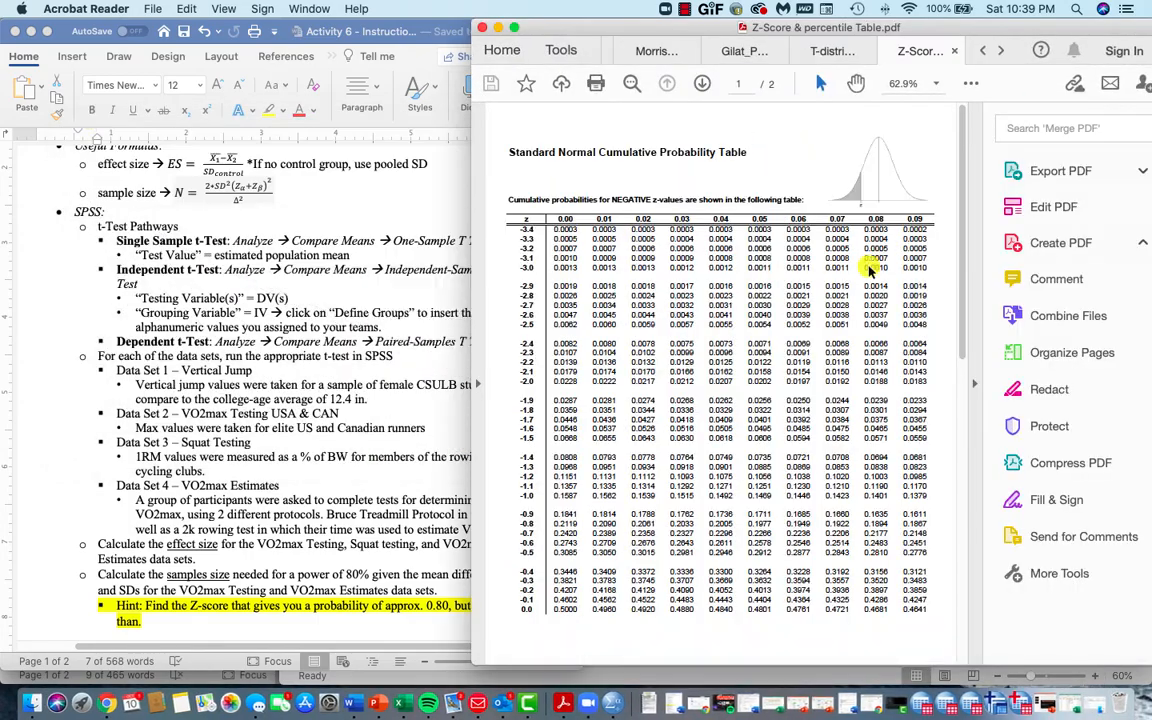
- Look up the positive z-value whose cumulative probability is closest to 0.80 but not less, and put the PDF window away
left_click(971, 370)
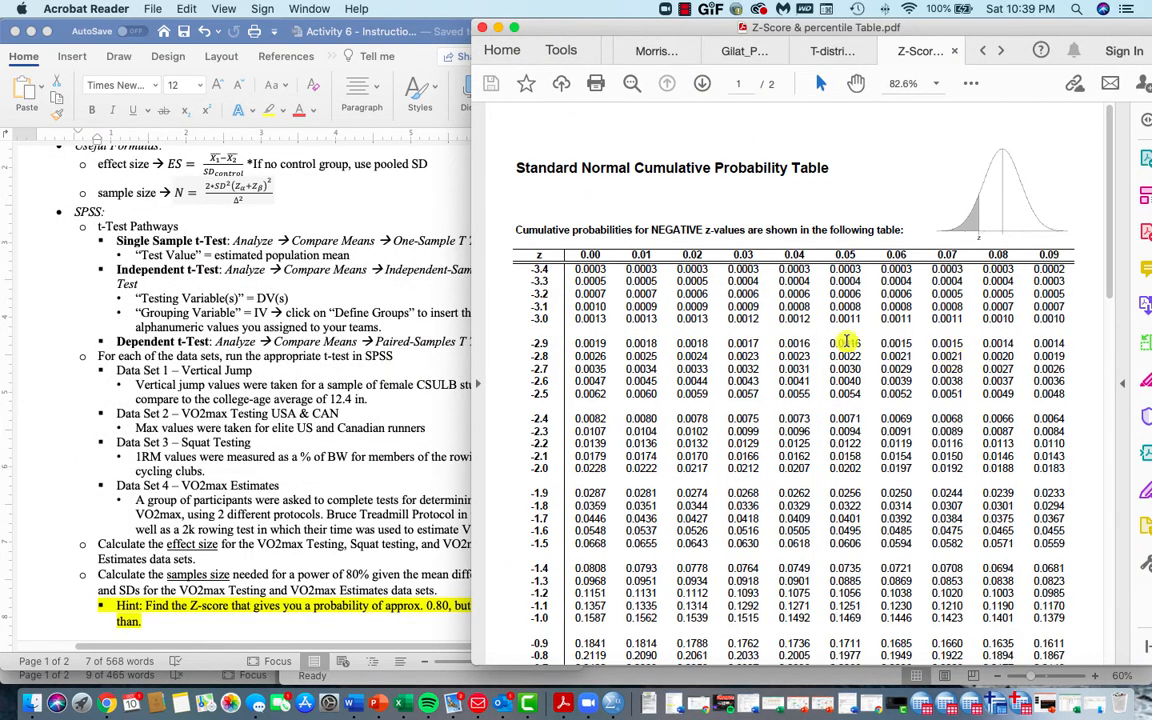
scroll(707, 366, "down", 15)
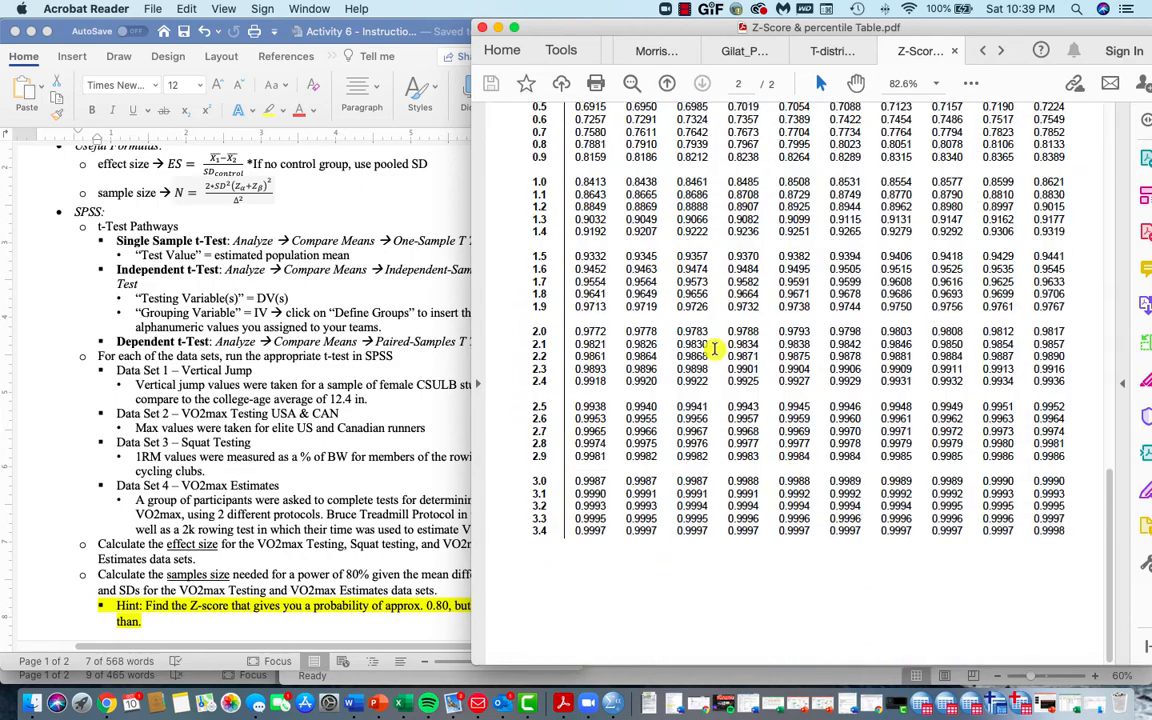
scroll(714, 348, "up", 3)
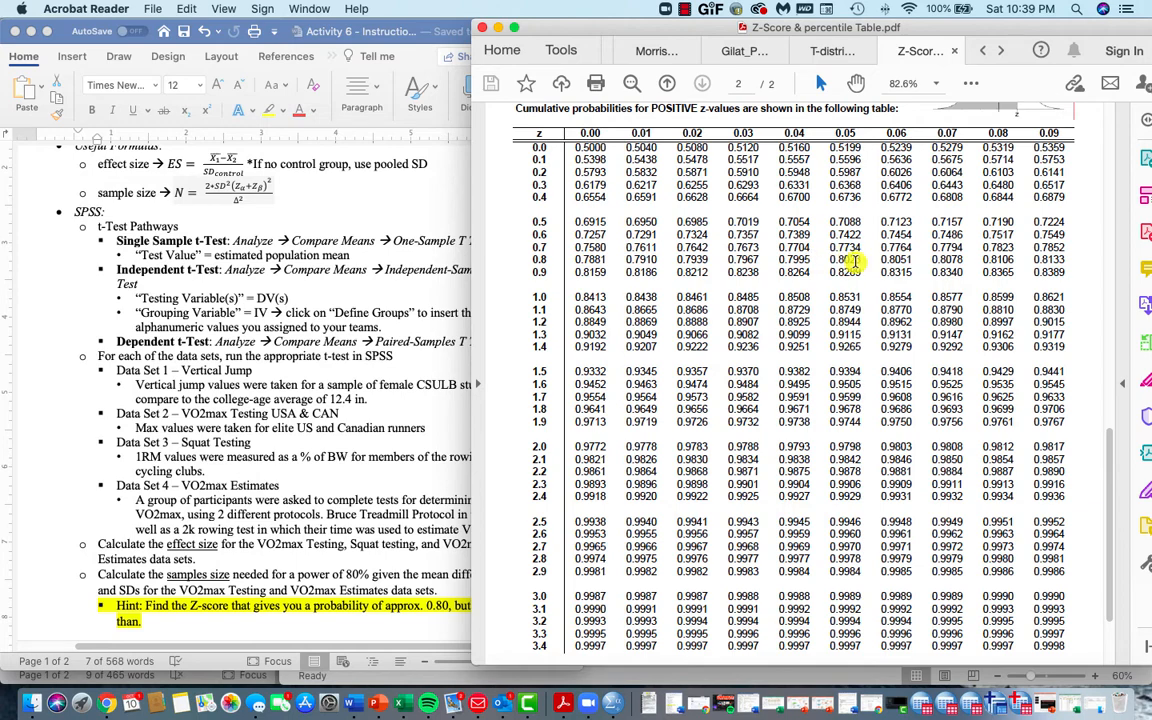
double_click(857, 259)
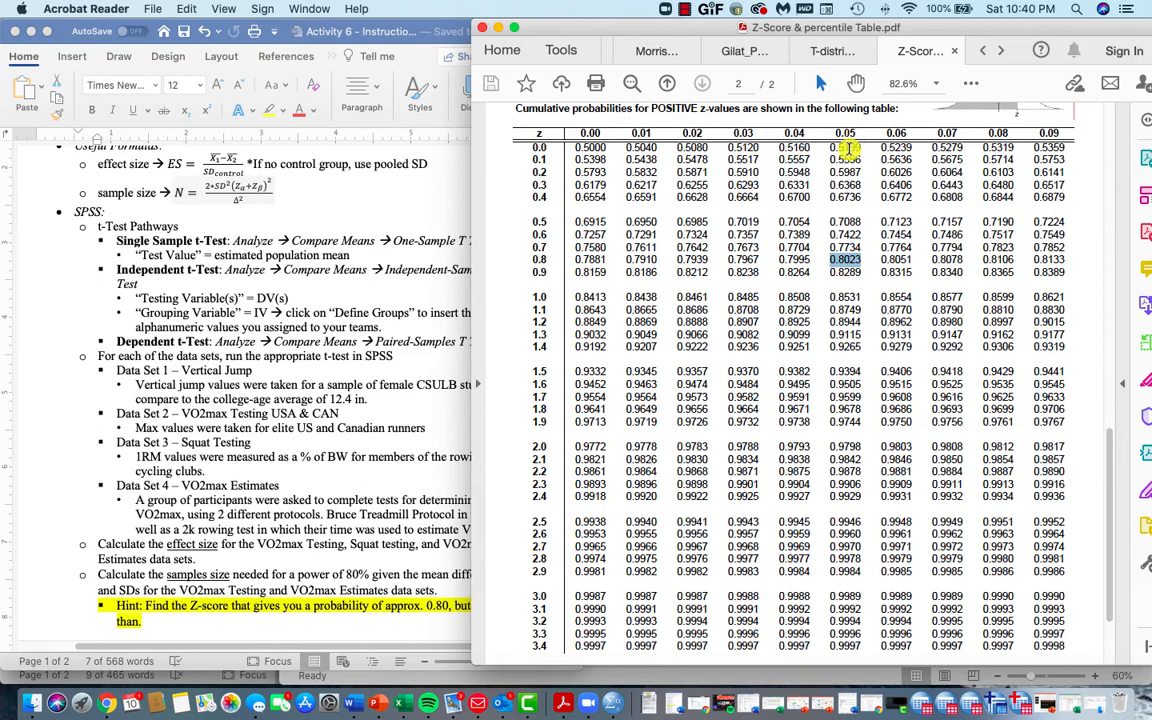
left_click(502, 30)
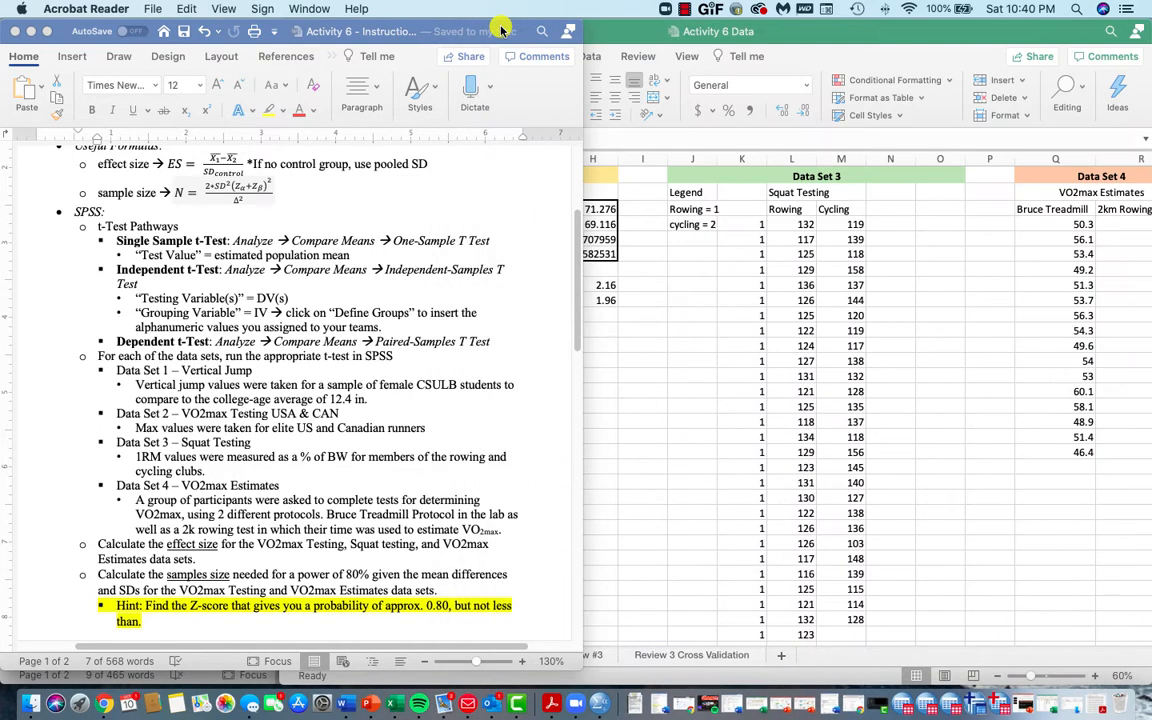
- Return to the Excel workbook, label G10 "Zb" and enter .85 as its value in H10
left_click(635, 288)
type("Zb")
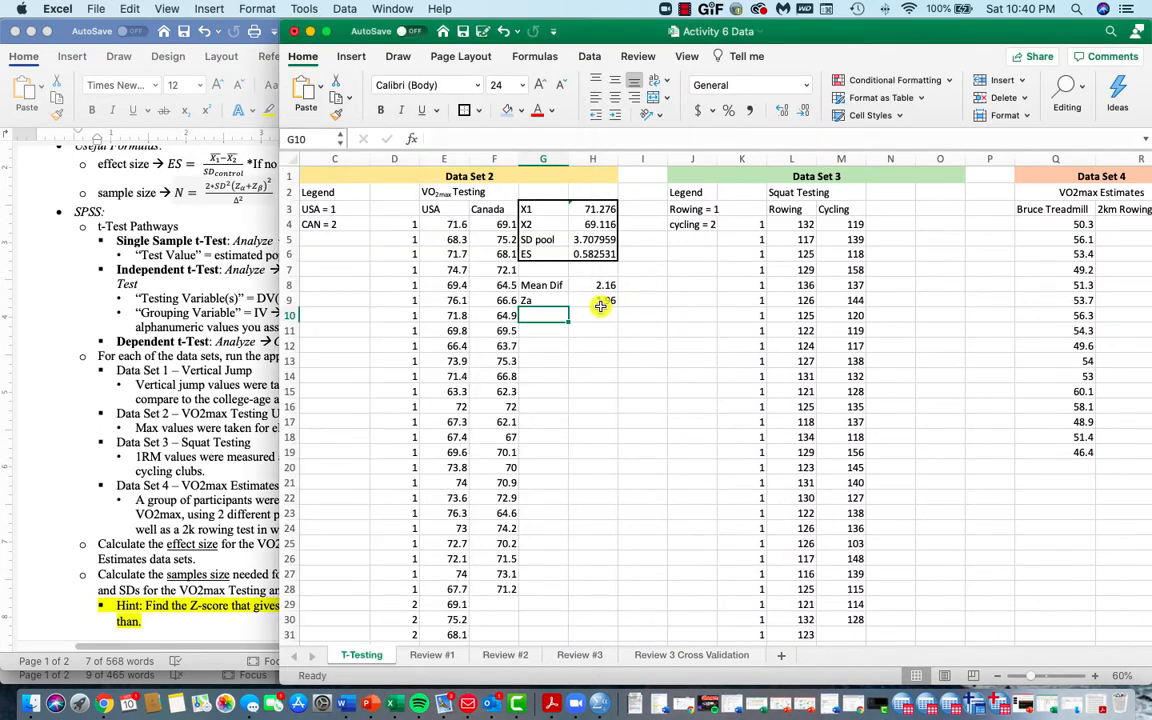
double_click(600, 309)
key("Escape")
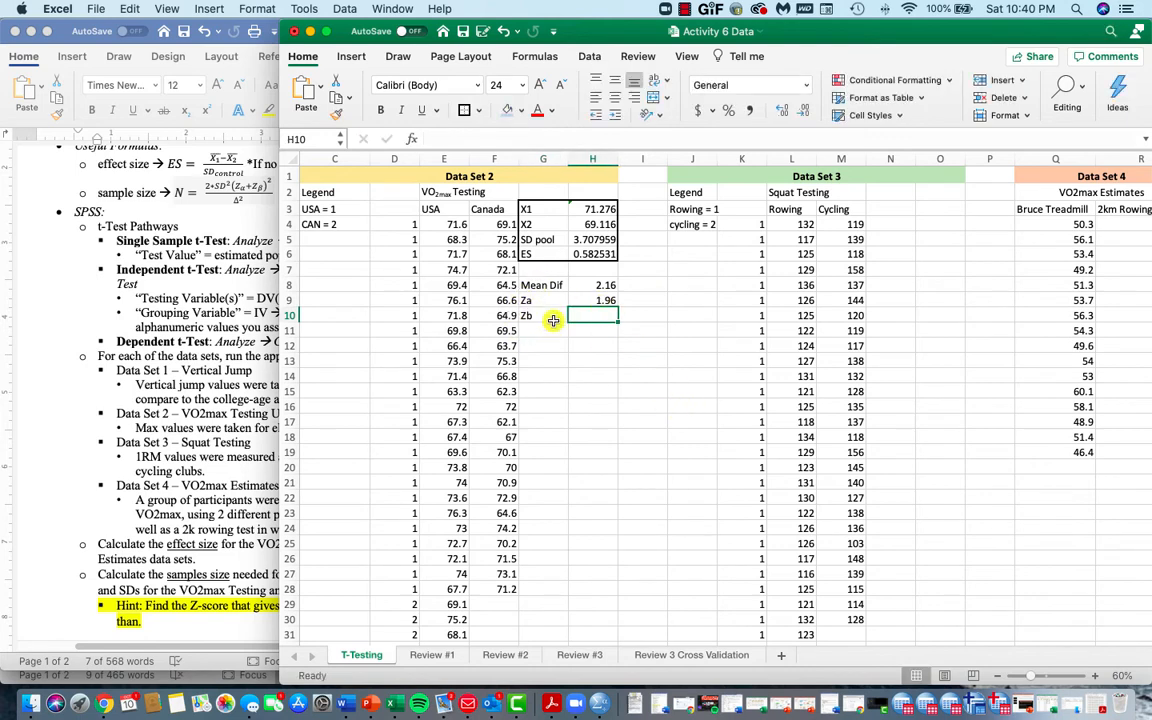
type(".85")
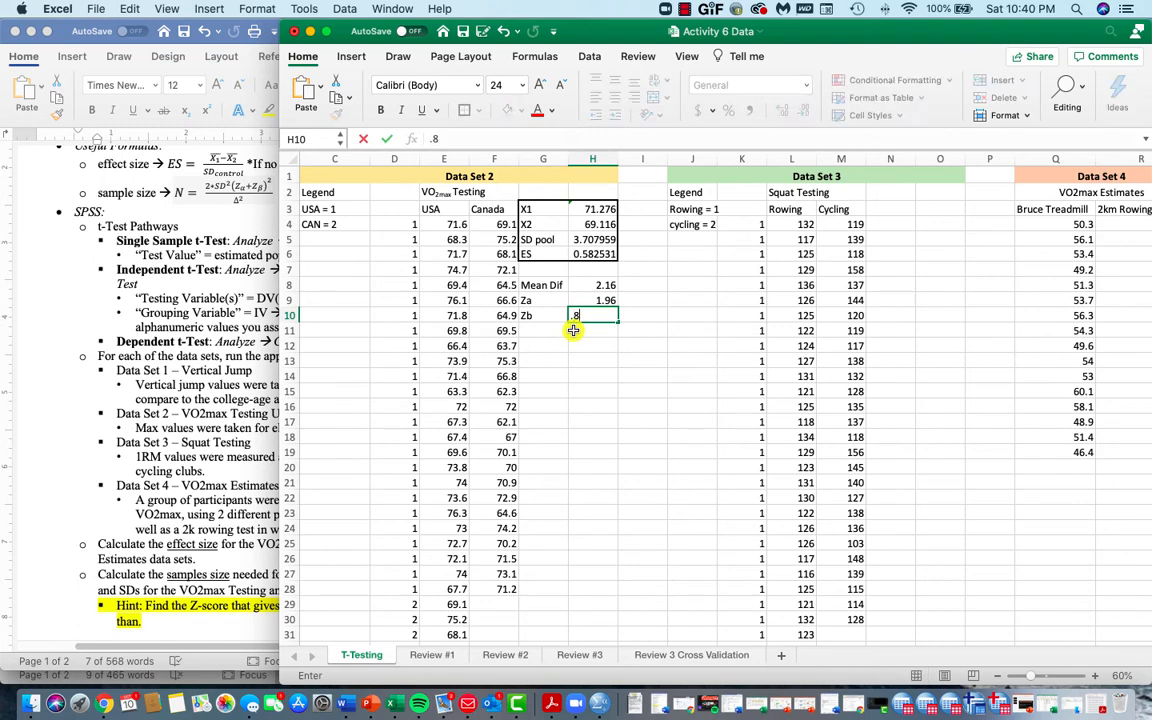
- Label G11 "N" and calculate the required sample size in H11 with =(2*H5^2*(H9+H10)^2)/H8^2
left_click(556, 331)
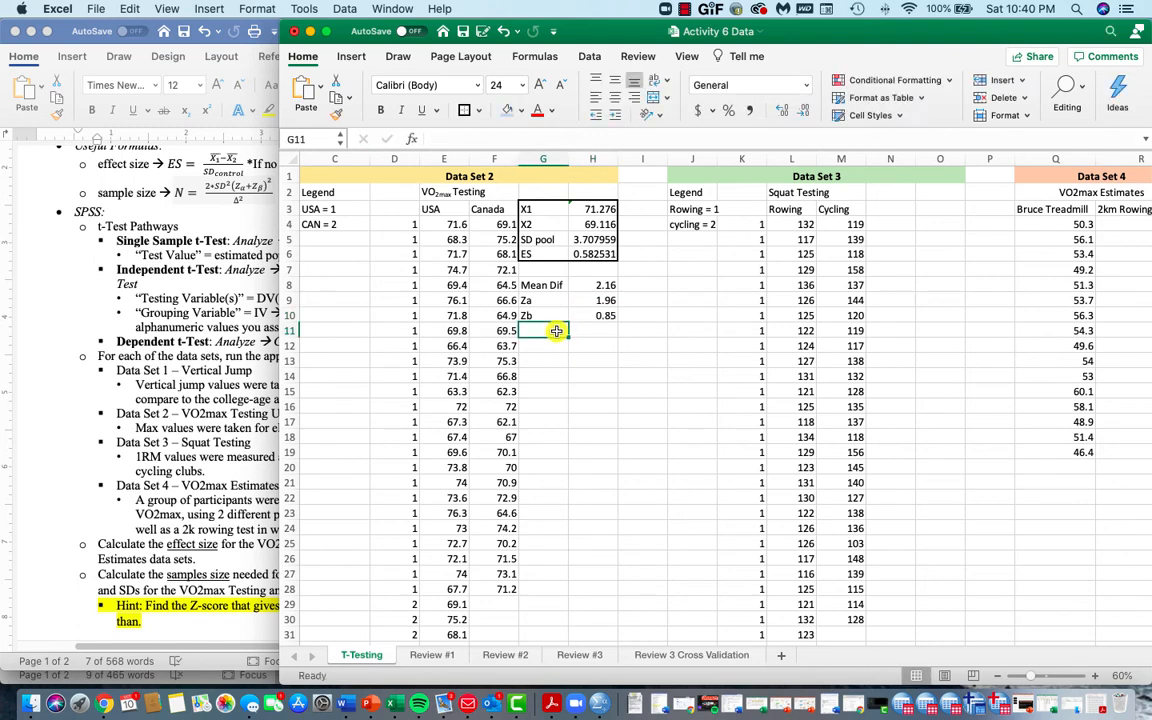
type("N")
left_click(586, 330)
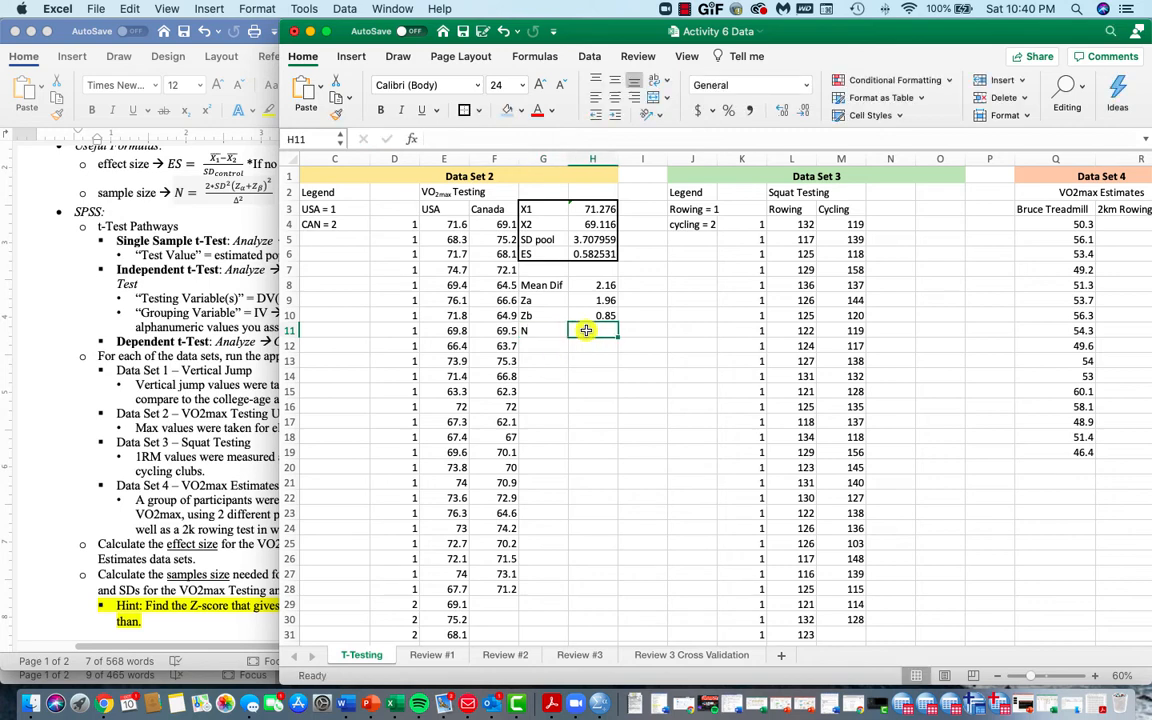
type("=9")
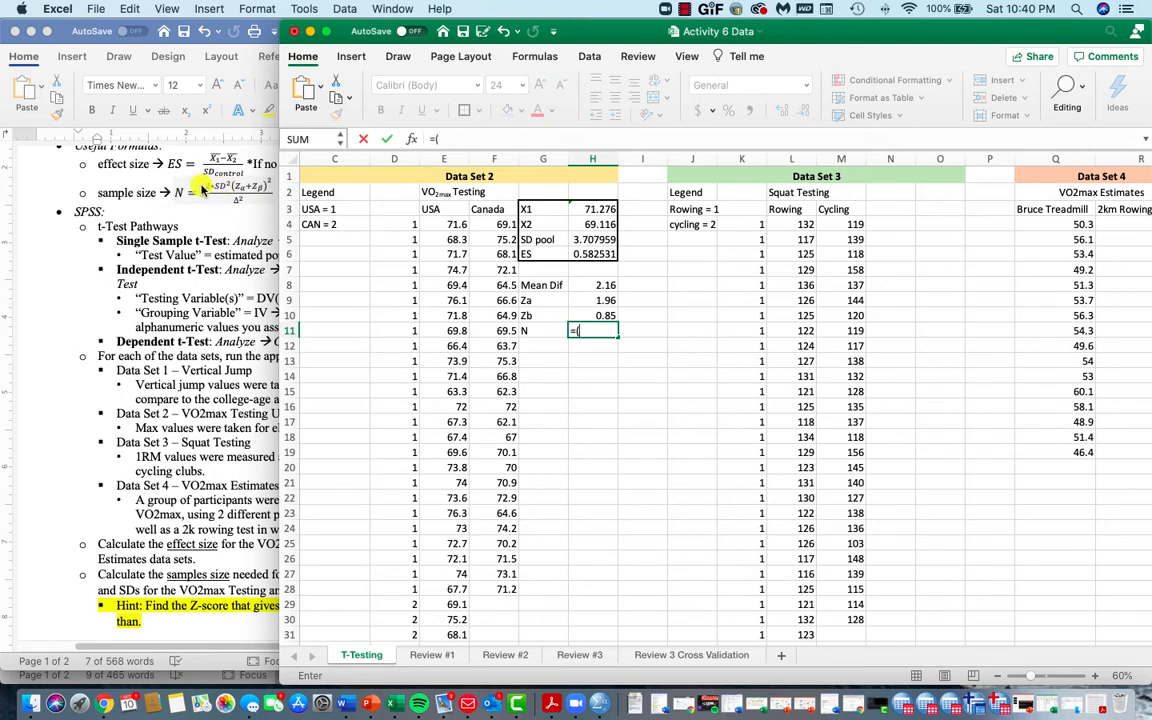
type("2*")
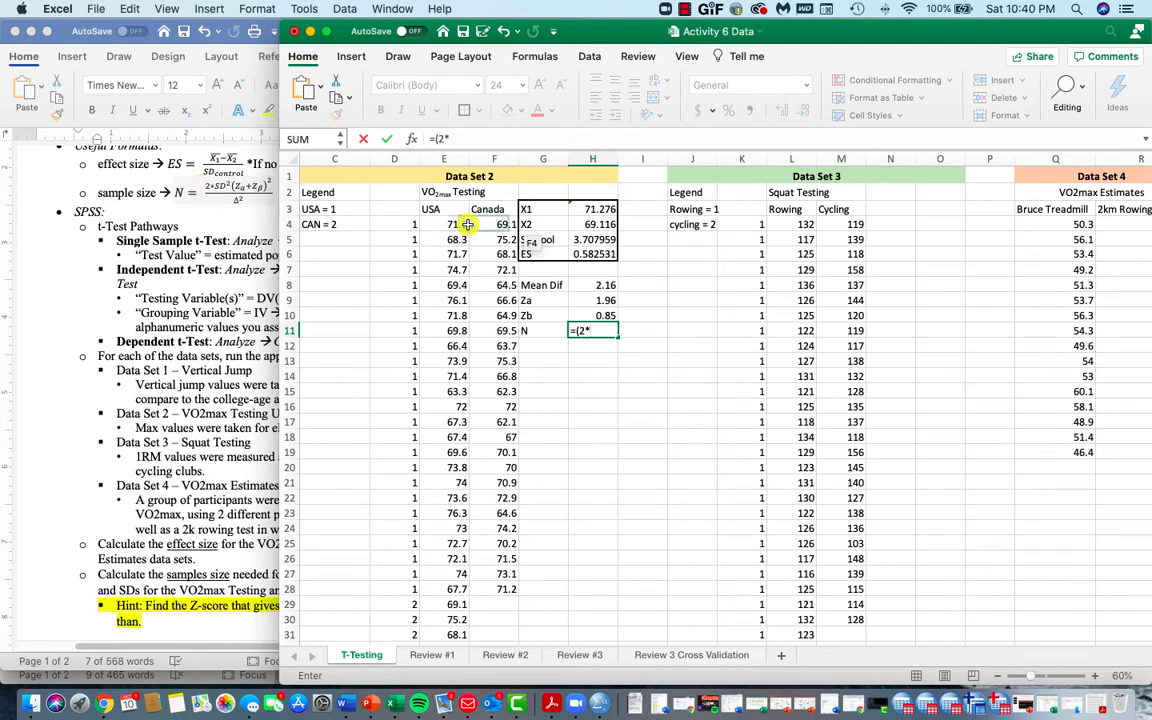
left_click(594, 241)
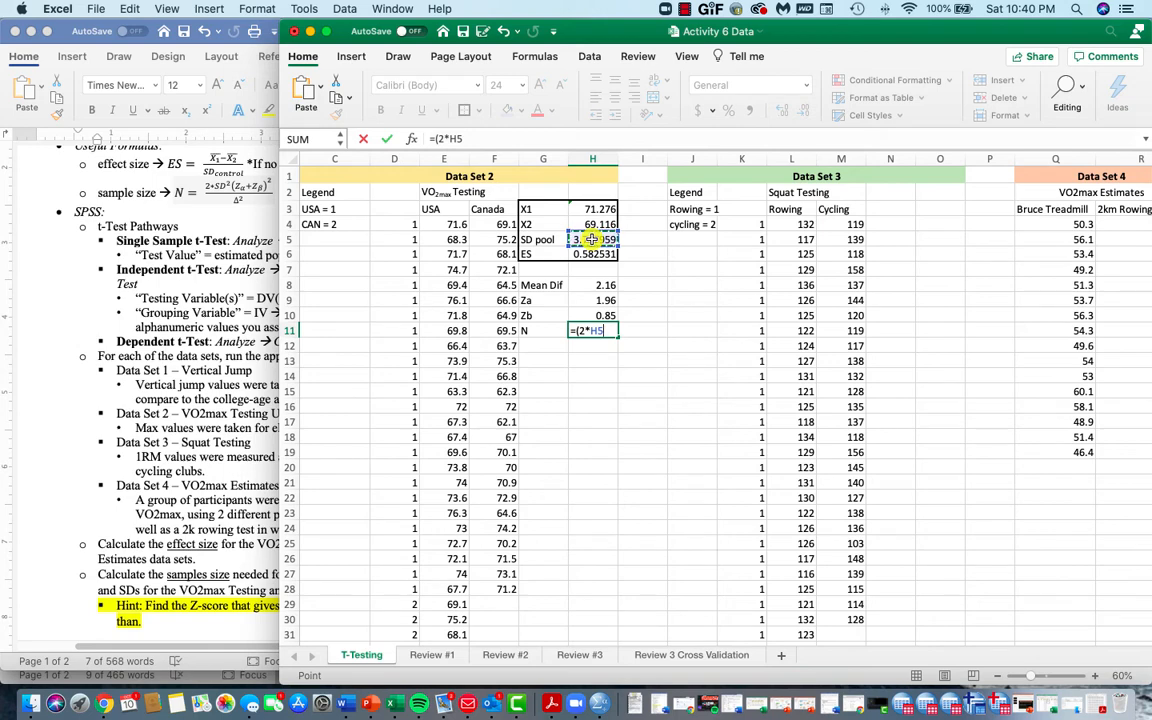
type("^2")
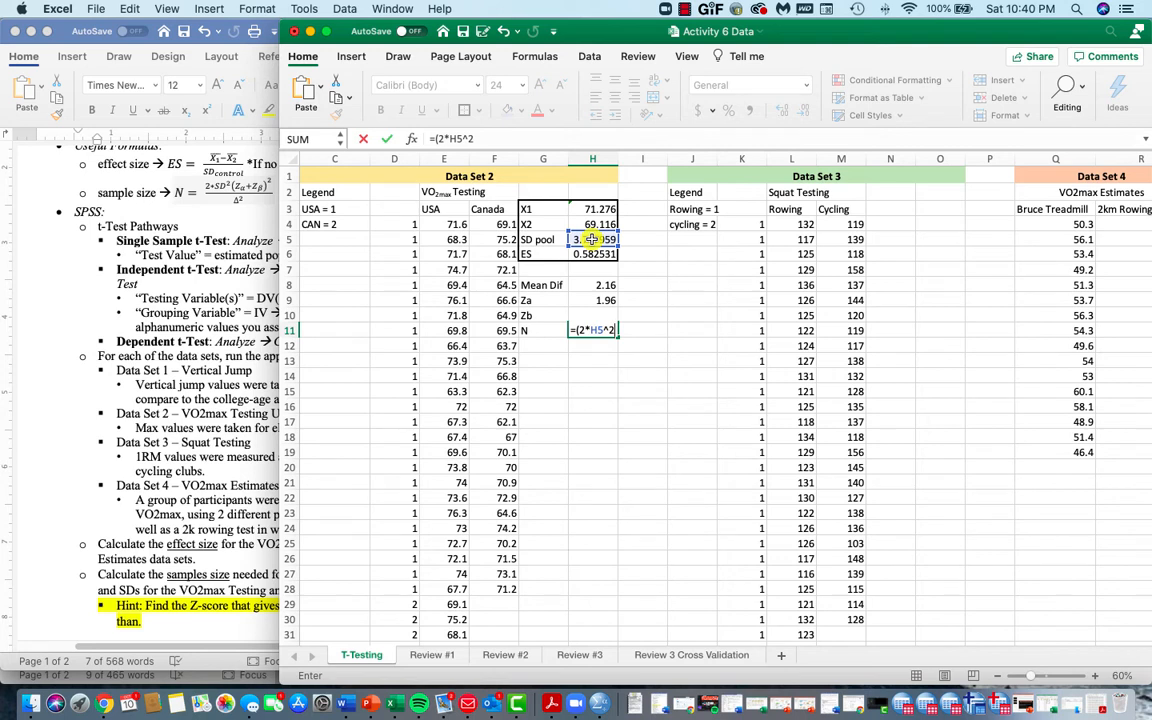
type("*(")
left_click(589, 302)
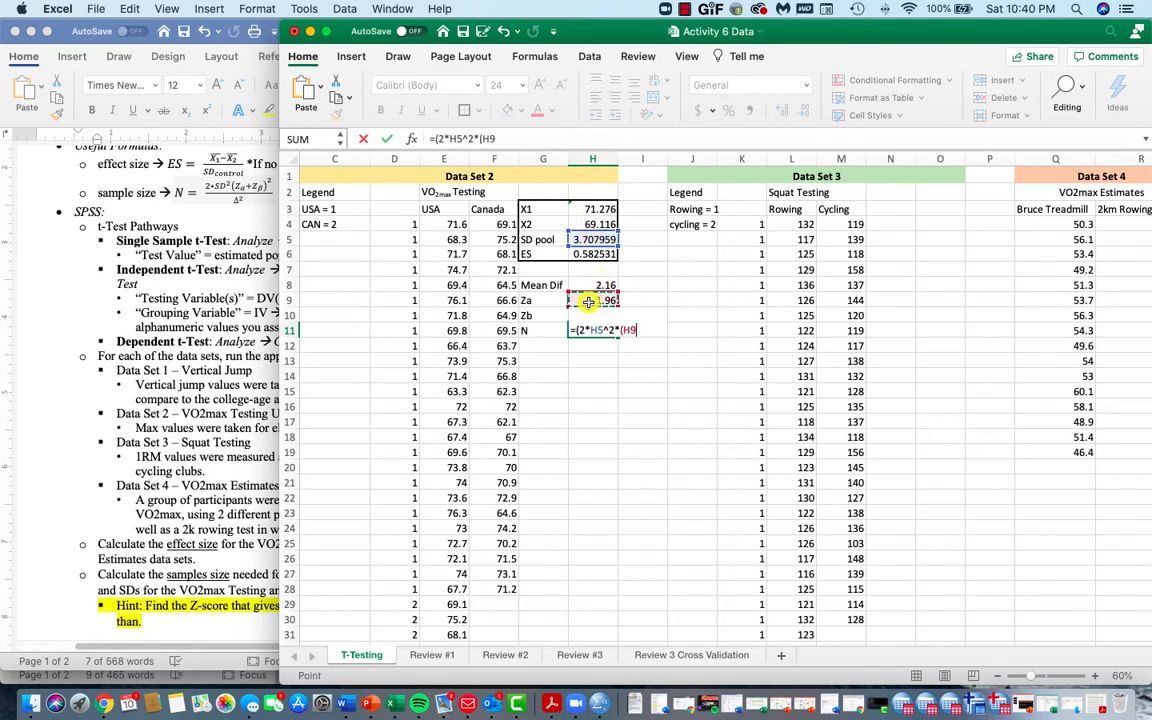
type("+")
key("Up")
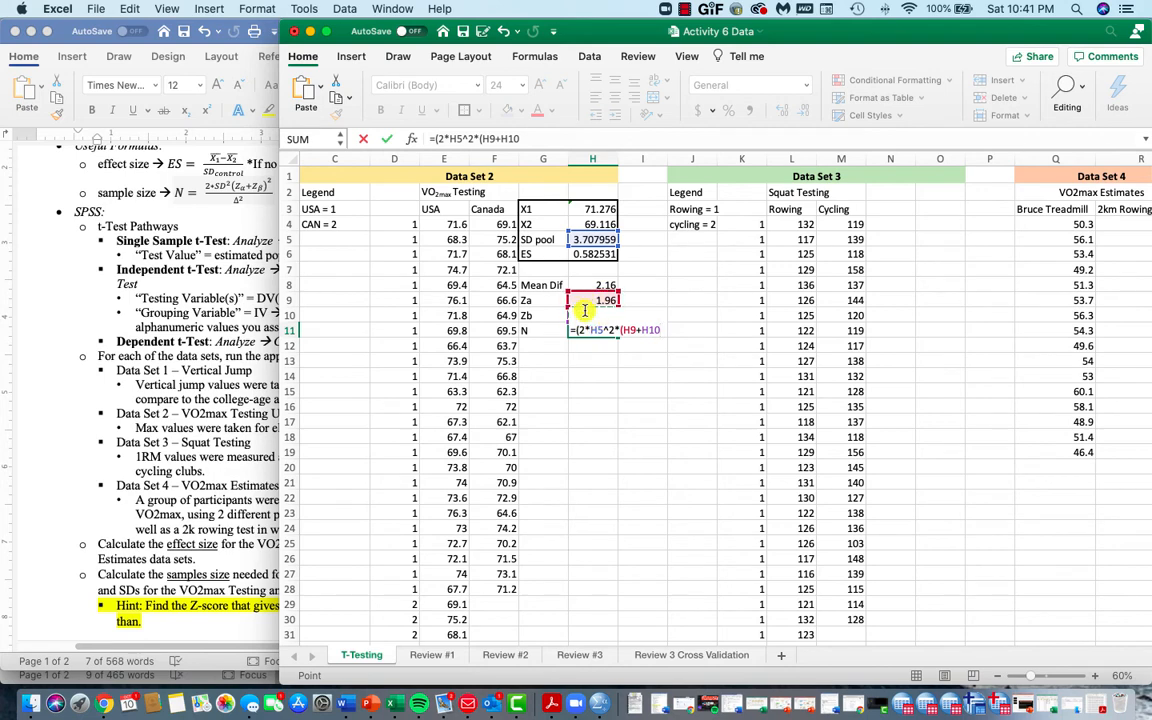
type(")")
type("^2)/")
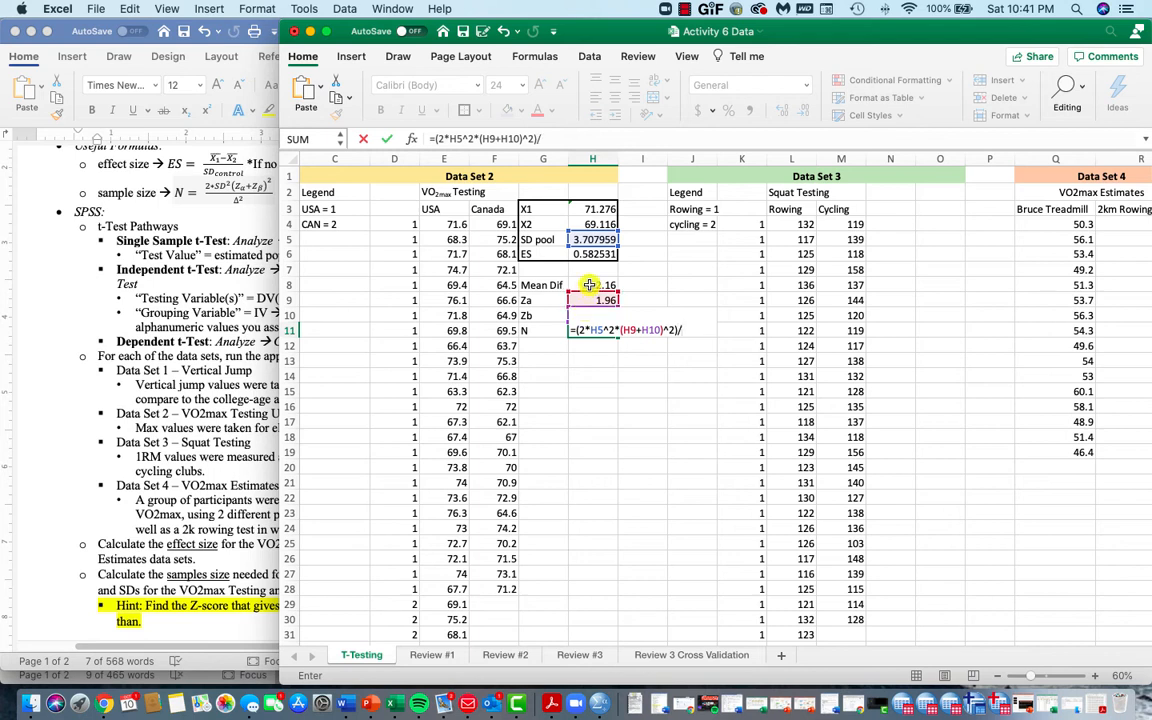
left_click(590, 285)
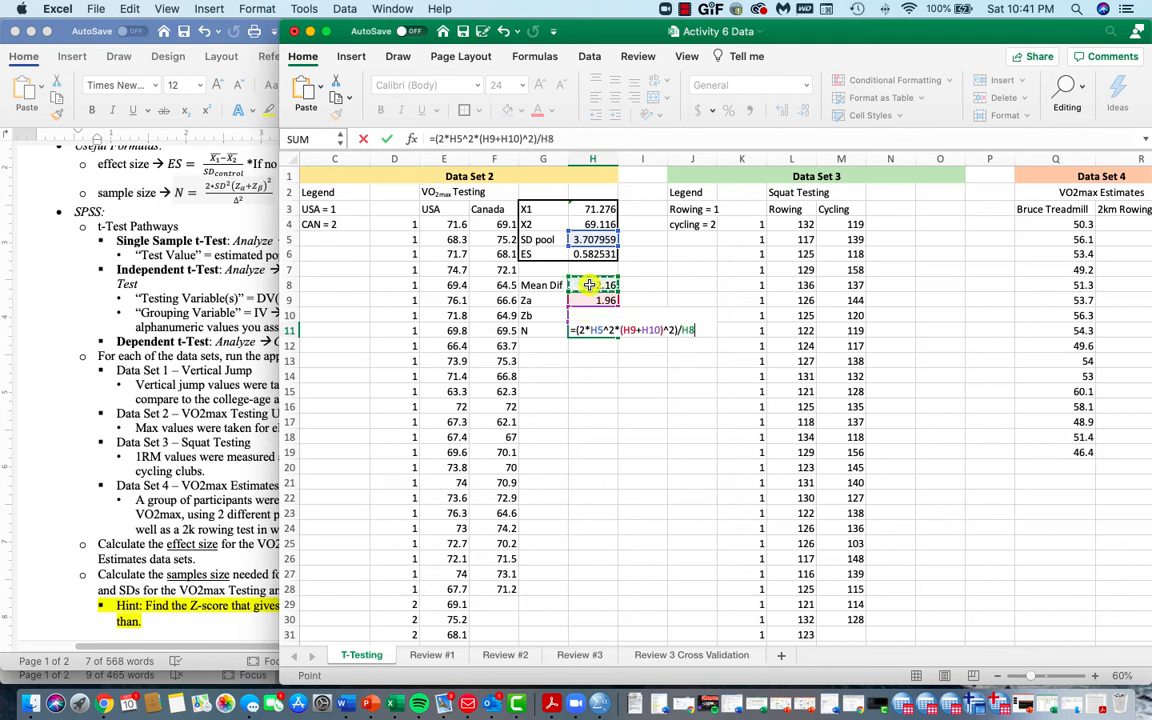
type("^2")
key("Return")
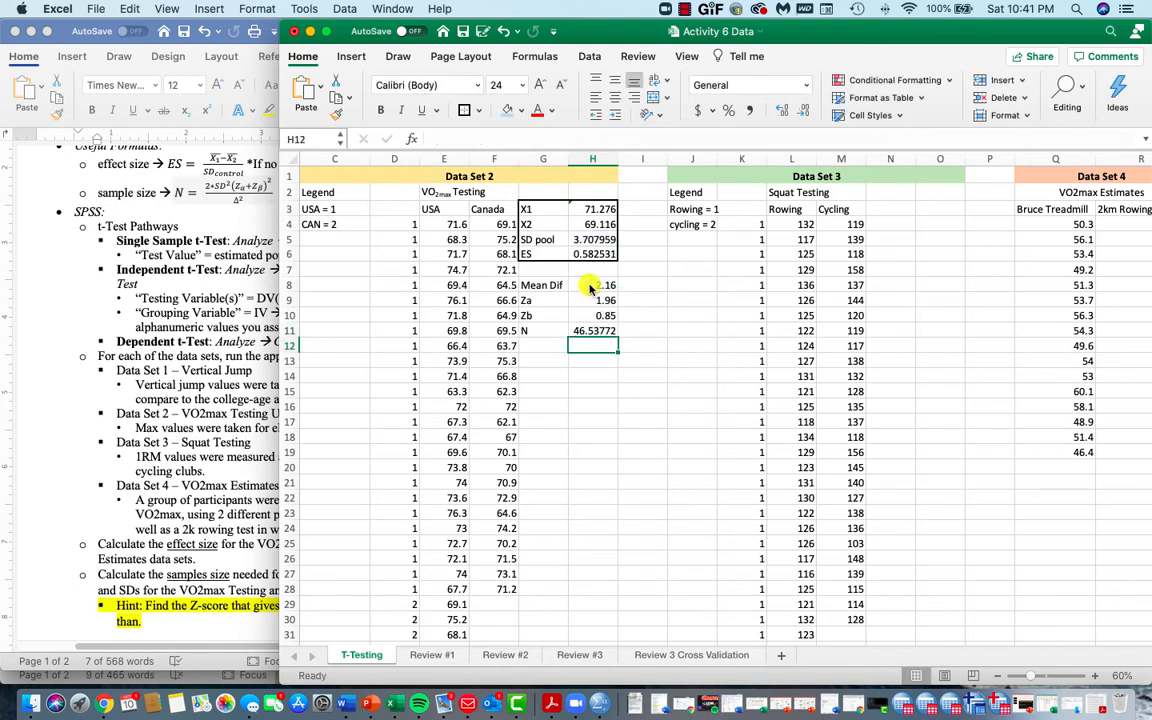
- Put an outside border around the sample size calculation block G8:H11
left_click_drag(527, 288, 595, 330)
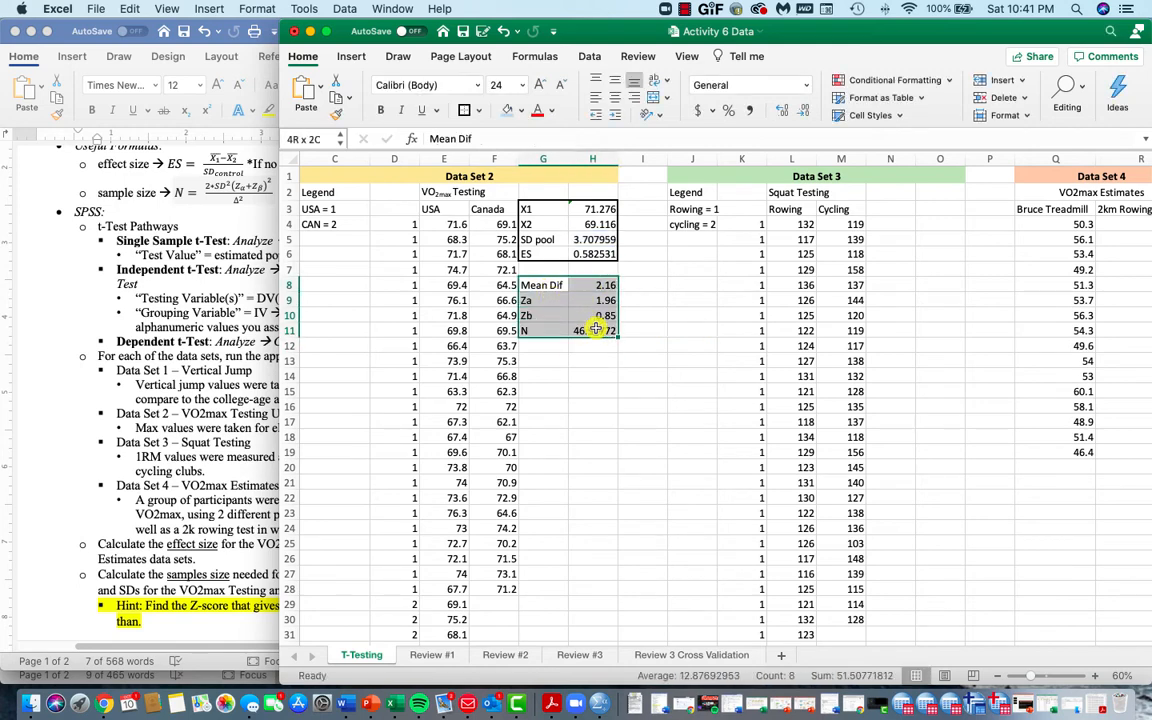
left_click(464, 111)
left_click(650, 422)
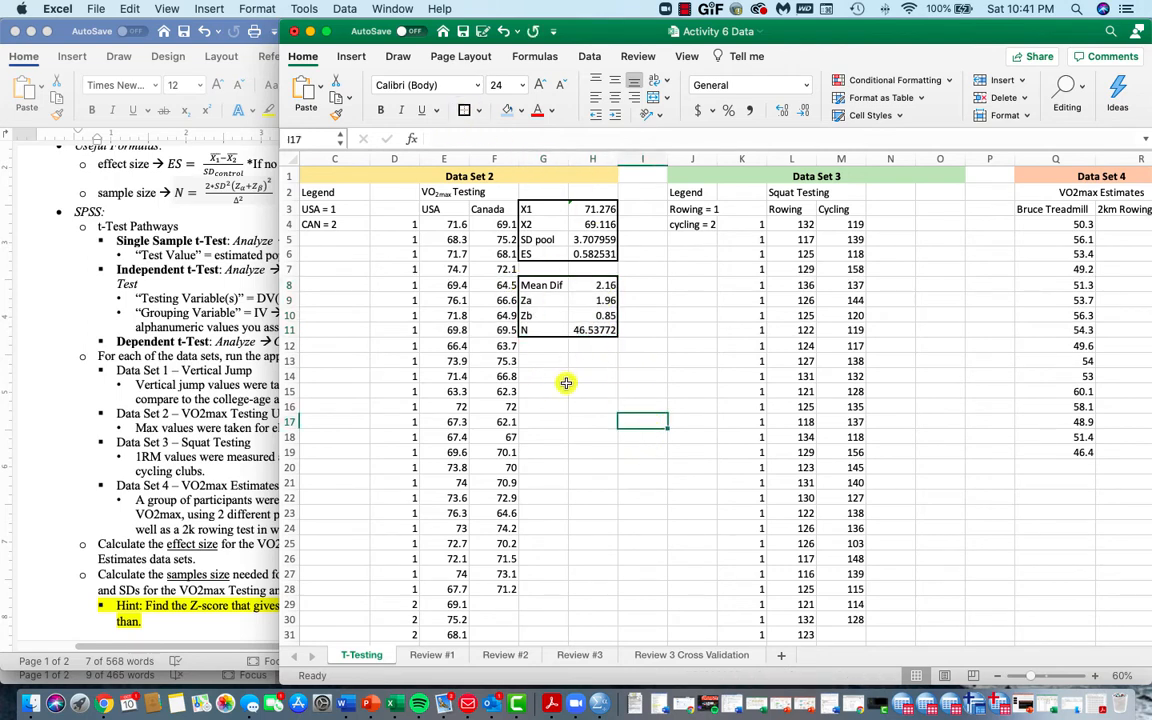
- Add the heading "EFFECT SIZE" in G2 and "SAMPLE SIZE" in G7 above the two bordered calculation blocks
left_click(540, 190)
type("EFFECT S")
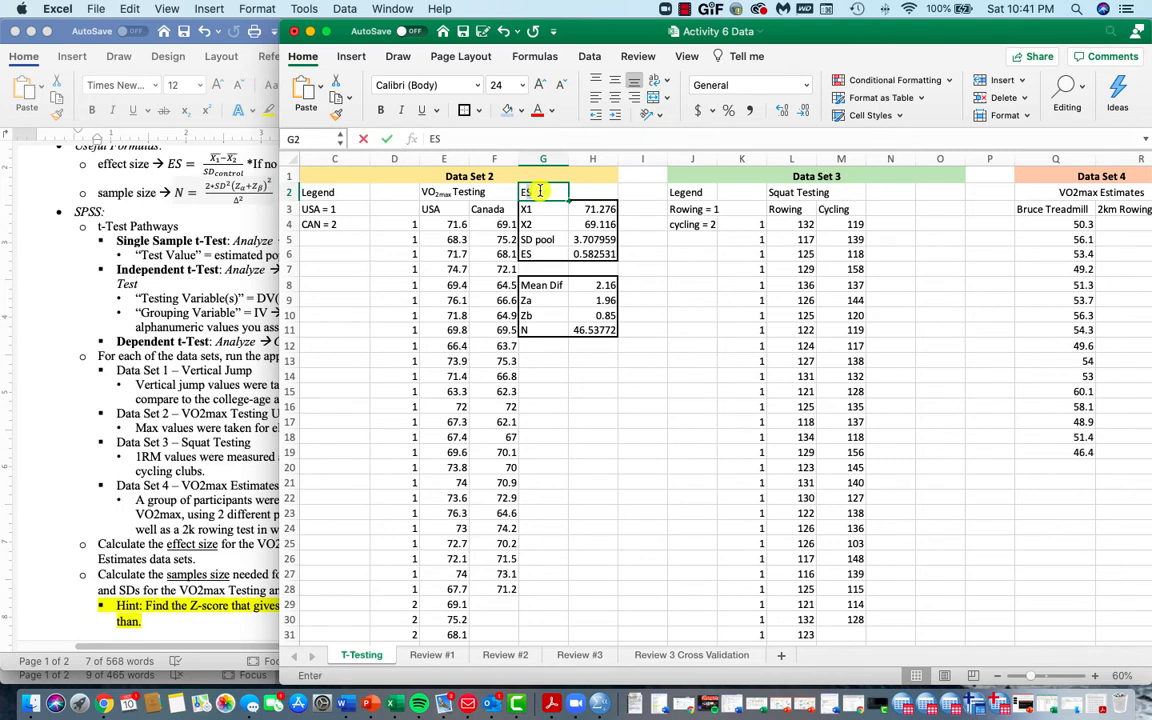
type("IZE")
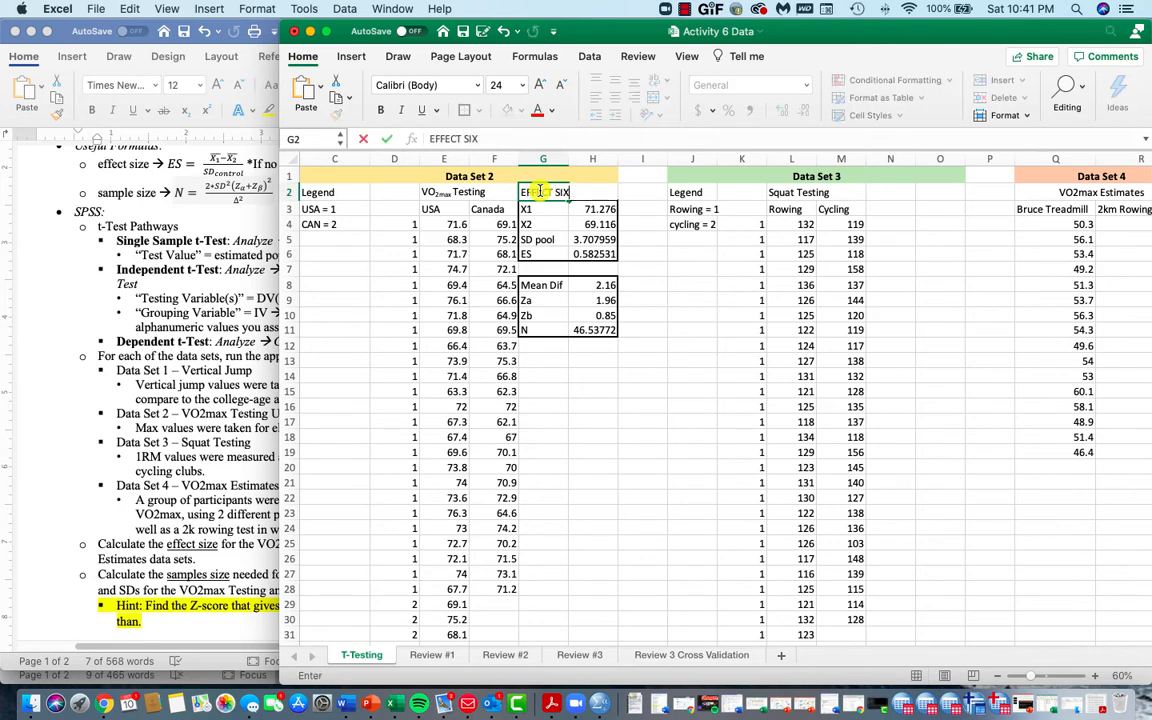
left_click(548, 271)
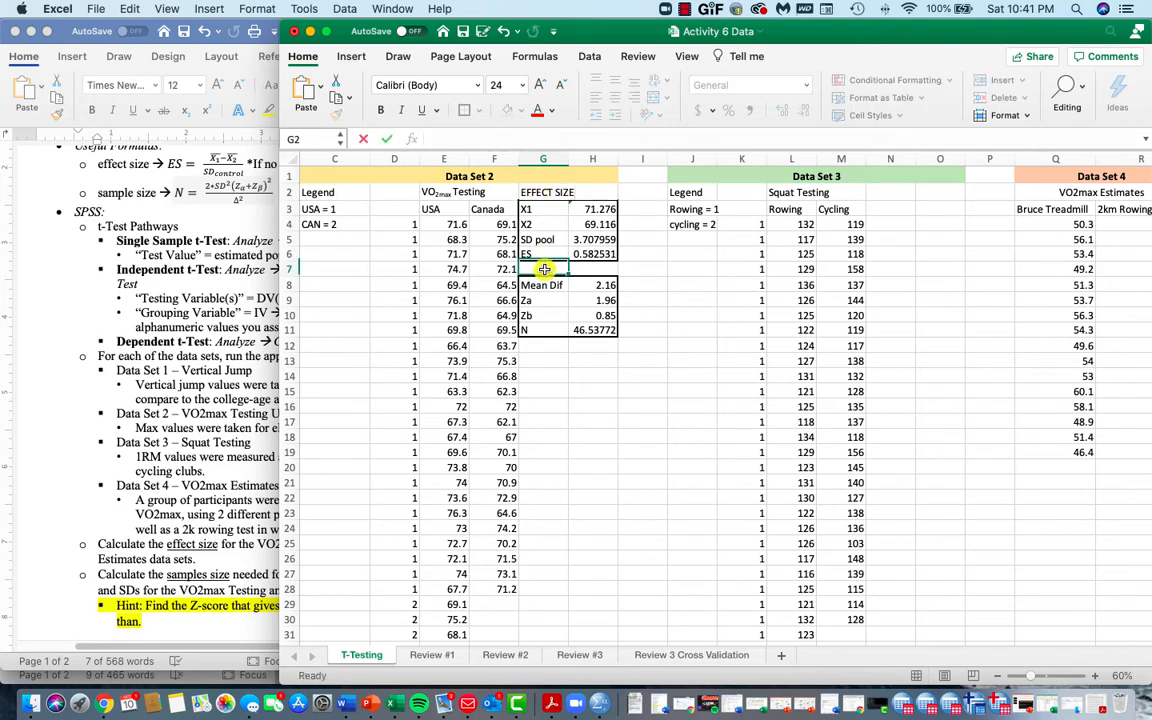
type("SAMPLE SIZE")
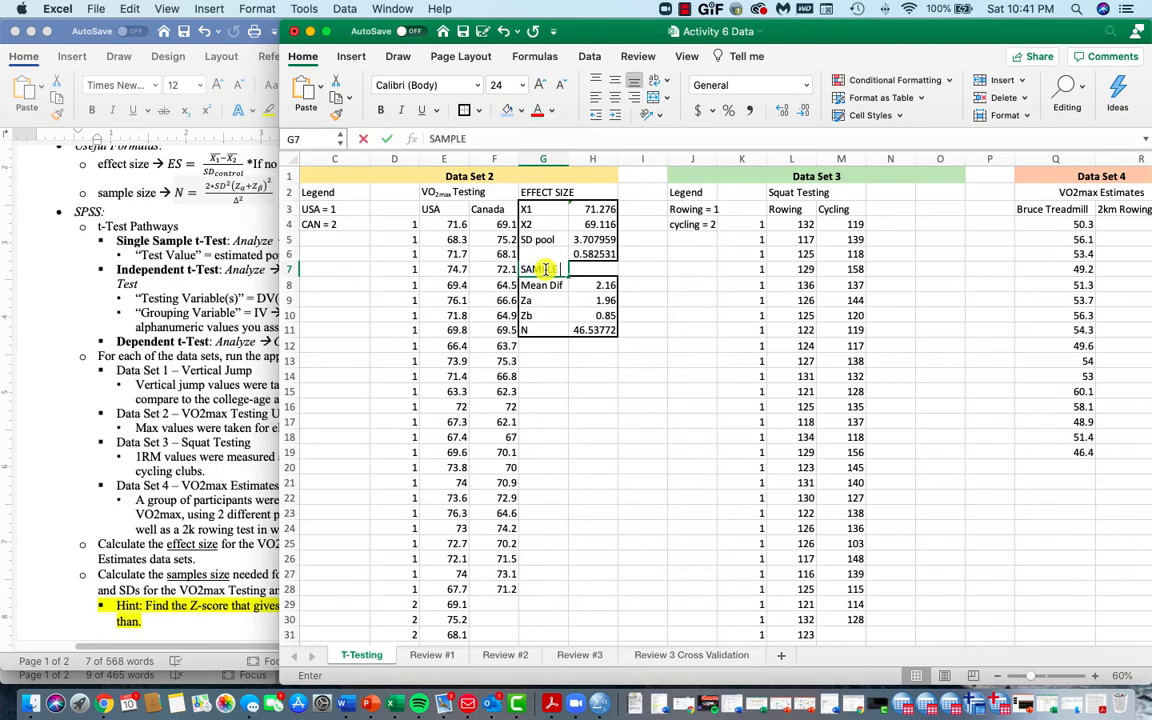
left_click(576, 405)
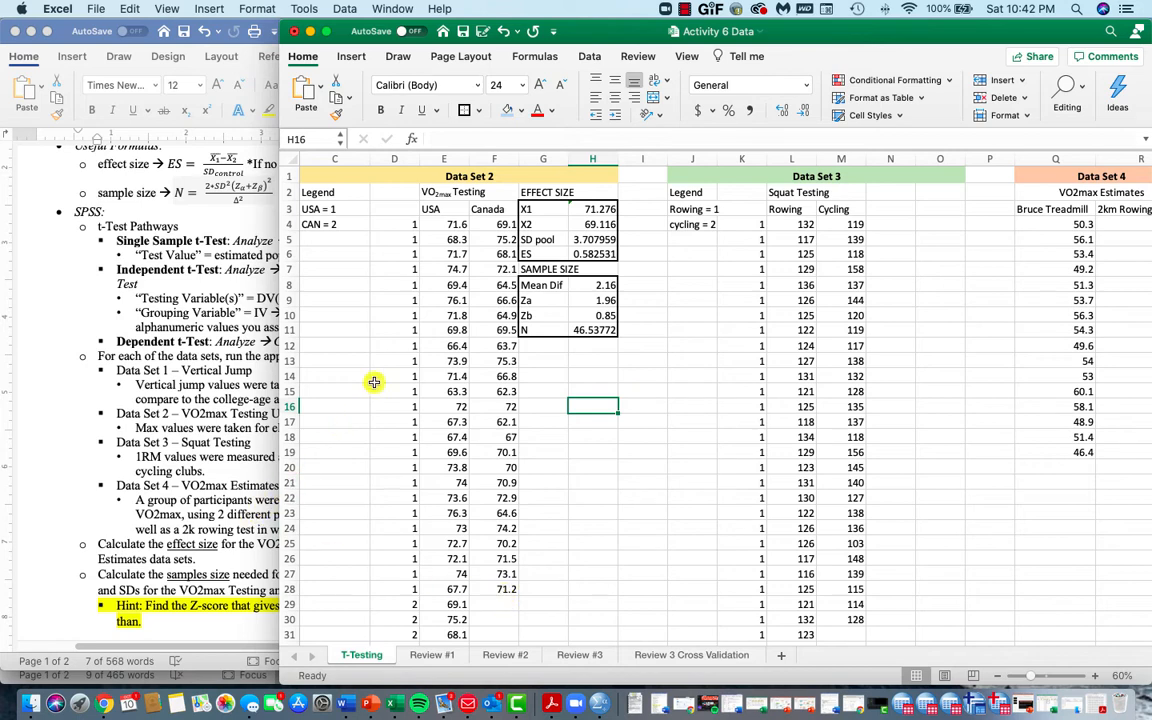
left_click_drag(445, 225, 456, 590)
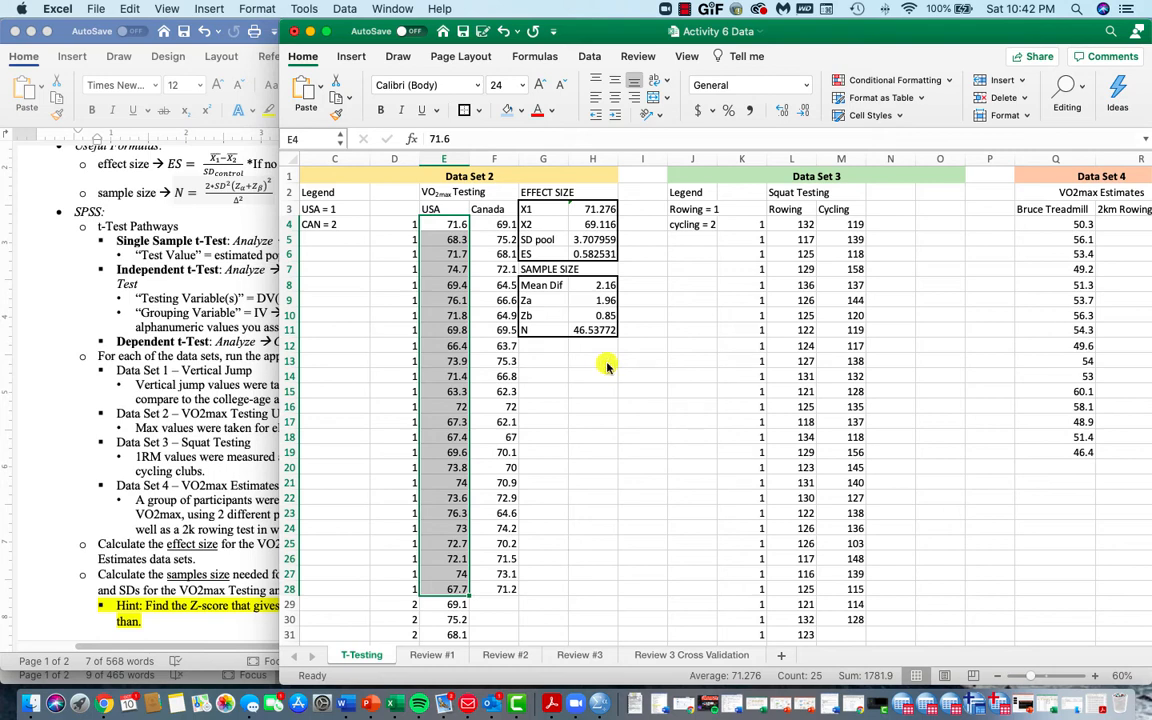
left_click(1117, 51)
- Copy the effect size and sample size block G2:H11 to Data Set 4, starting at cell S2
left_click_drag(540, 192, 594, 332)
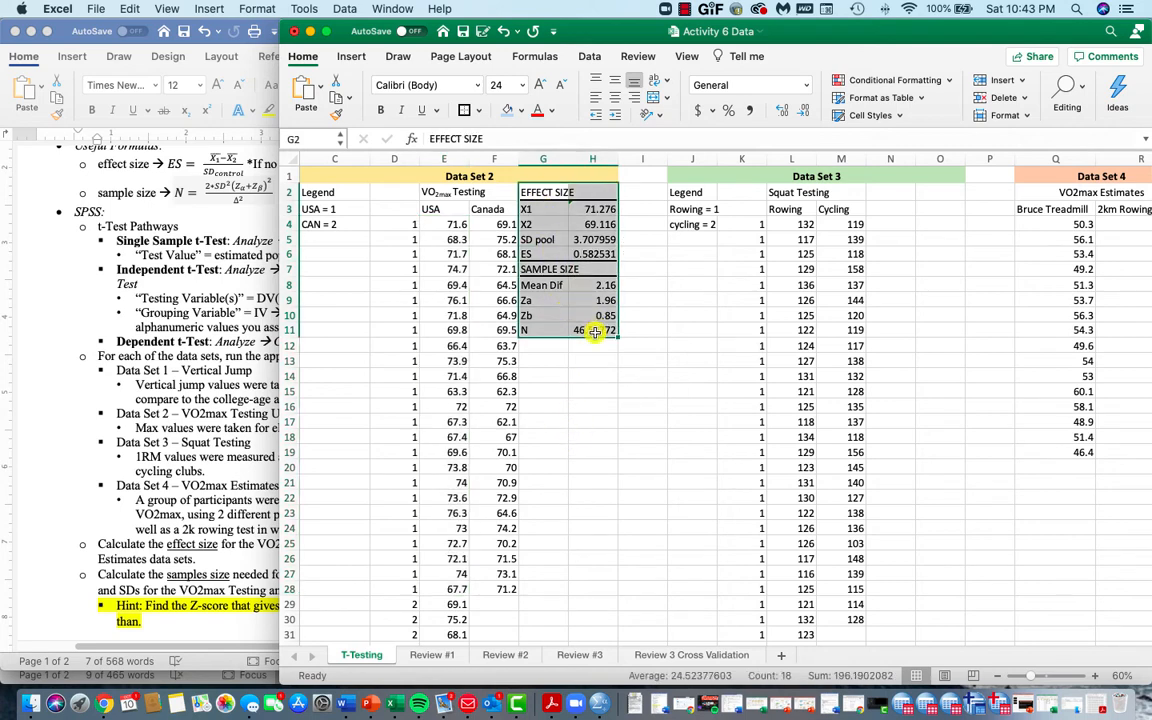
key("super+c")
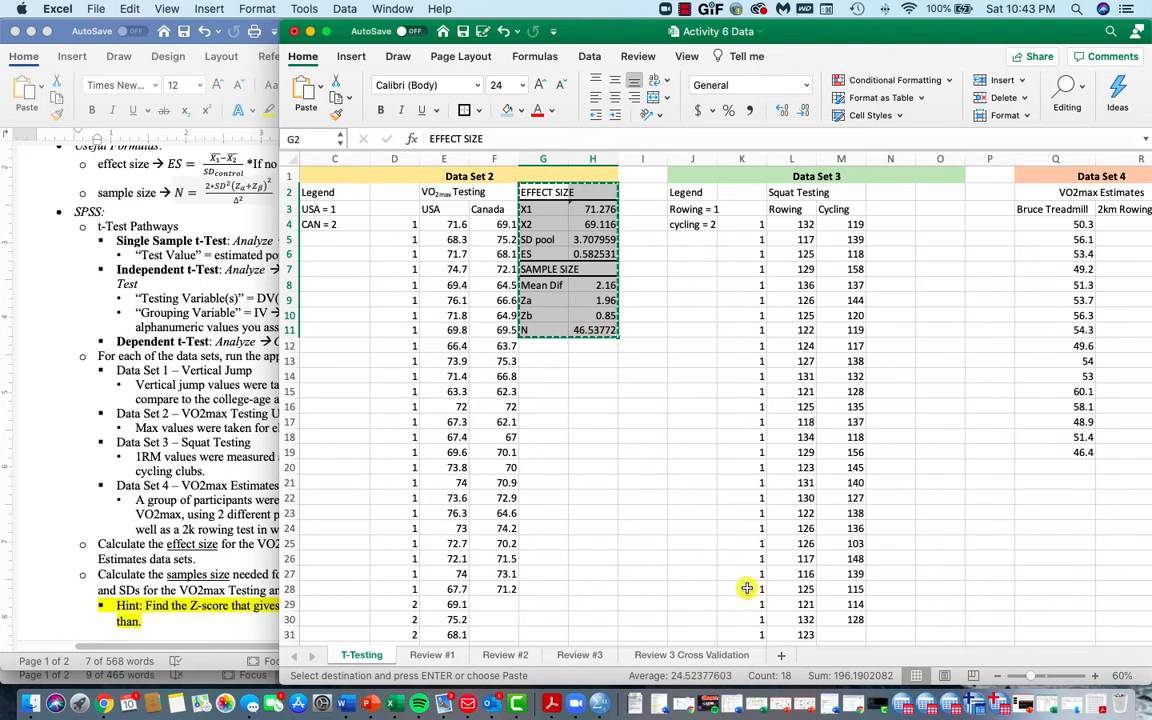
left_click_drag(762, 641, 882, 614)
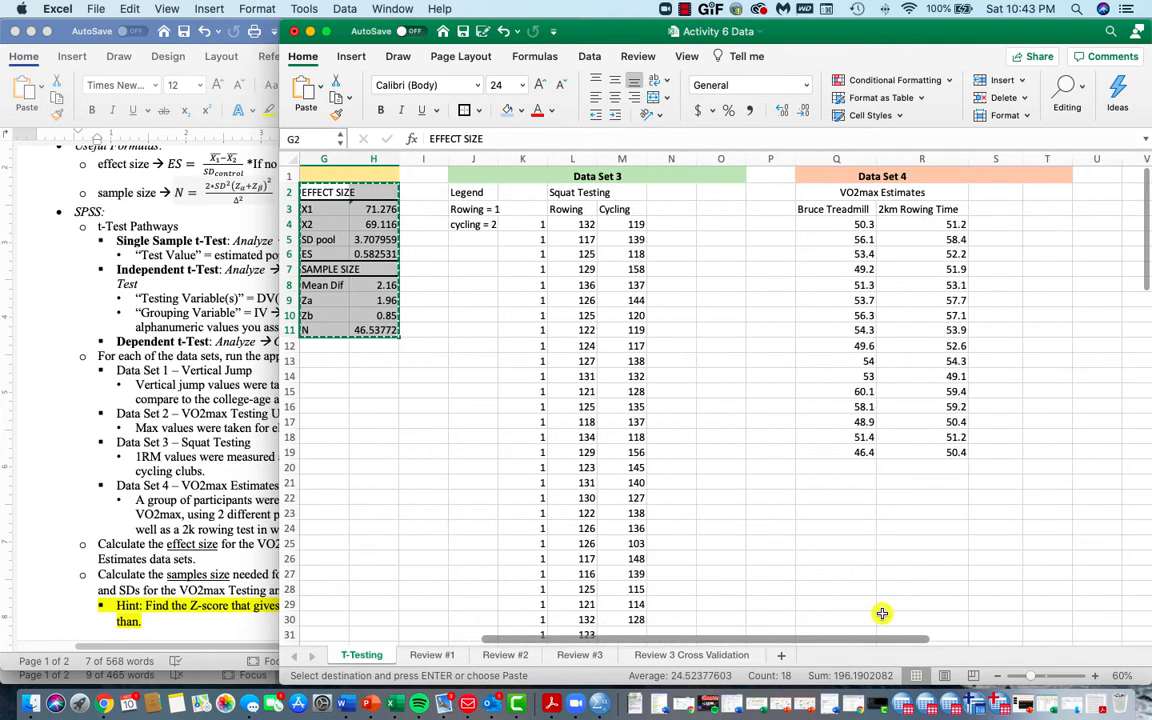
left_click(1009, 195)
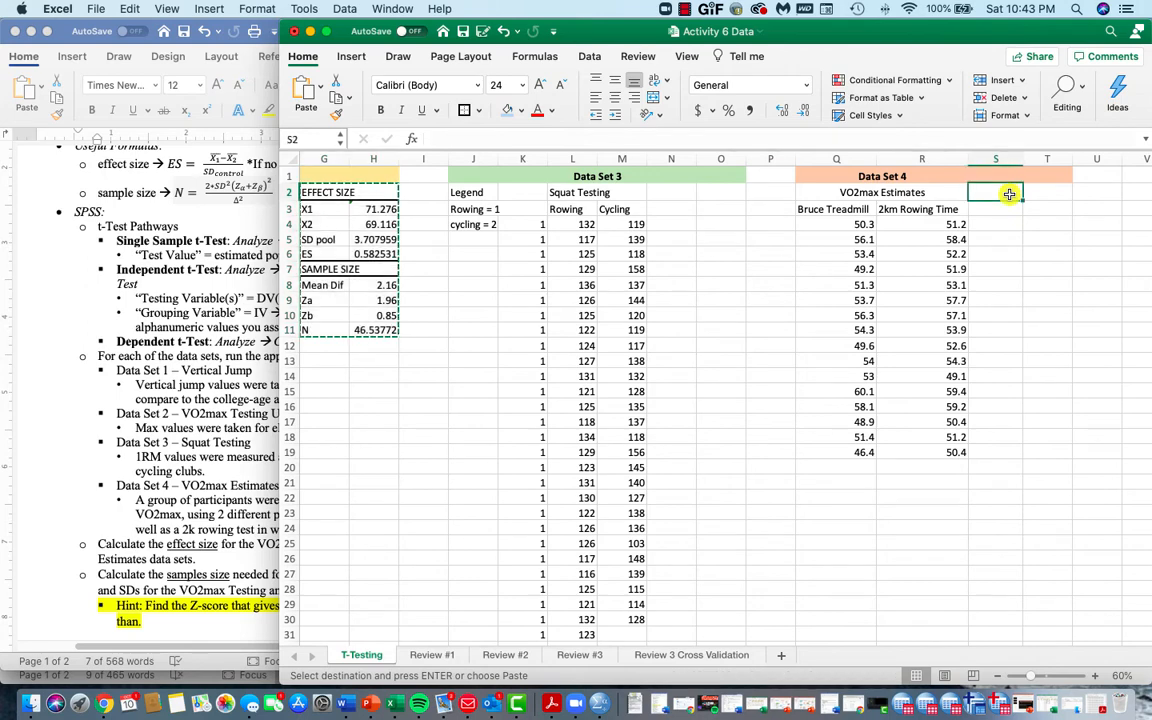
key("super+v")
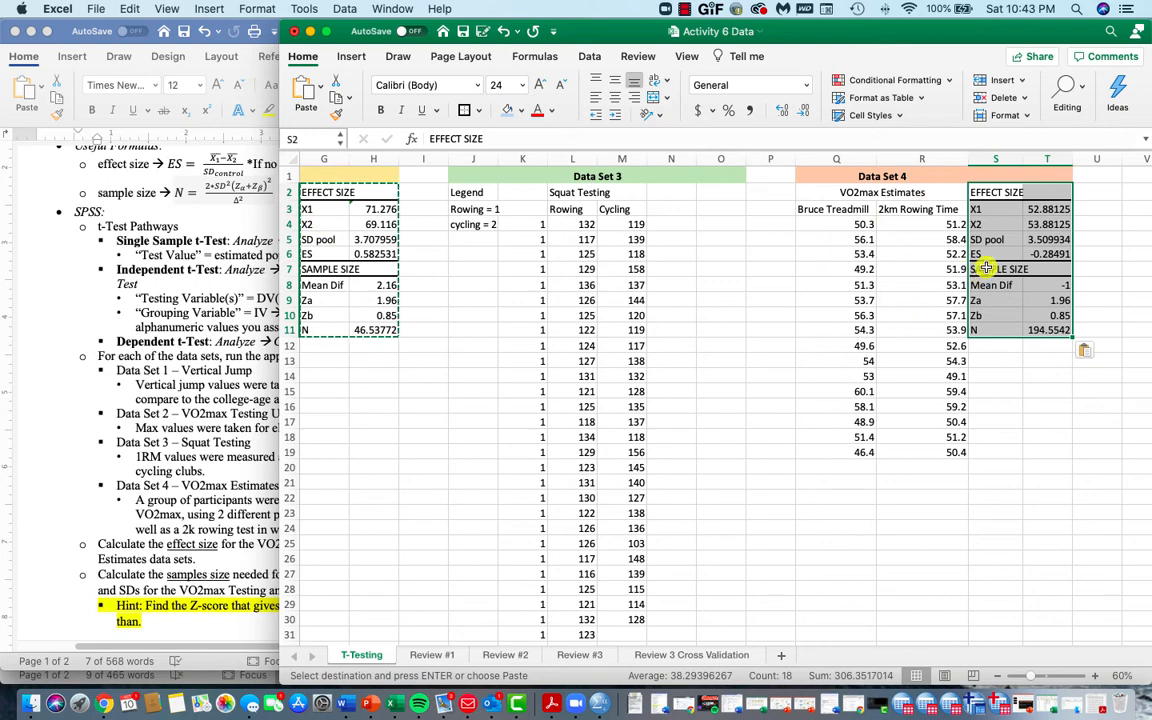
- Shorten the Data Set 4 average ranges to Q4:Q19 for X1 in T3 and R4:R19 for X2 in T4
left_click(1052, 209)
double_click(1052, 209)
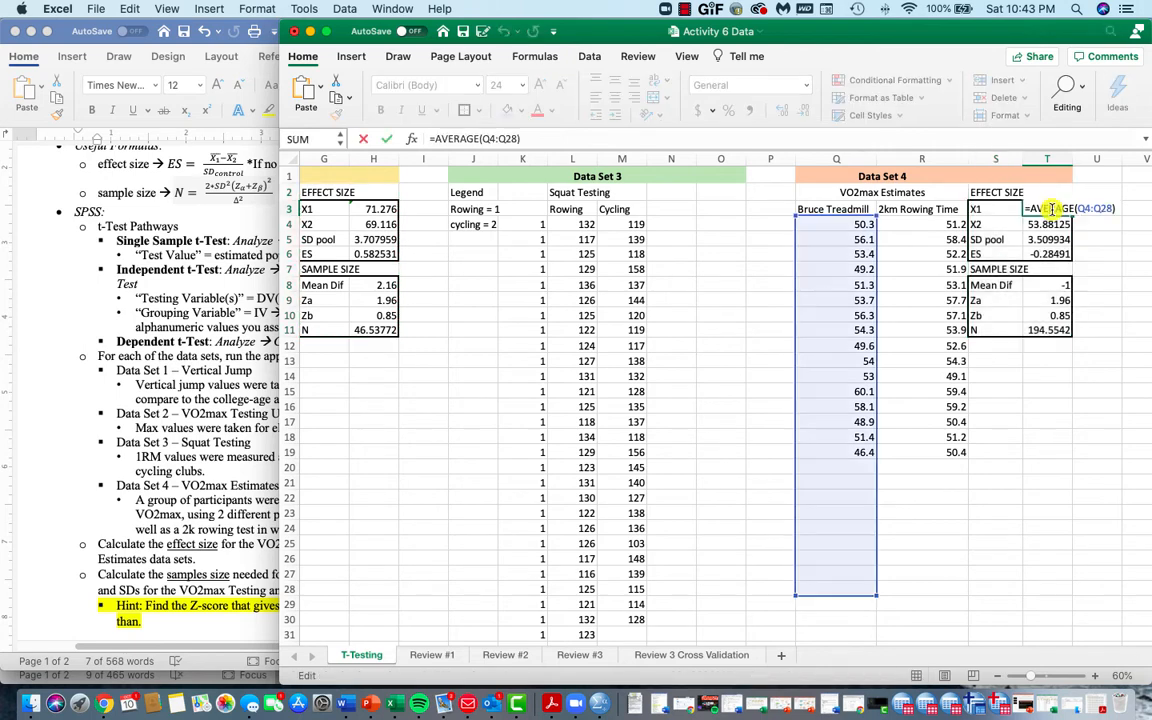
left_click_drag(879, 594, 897, 459)
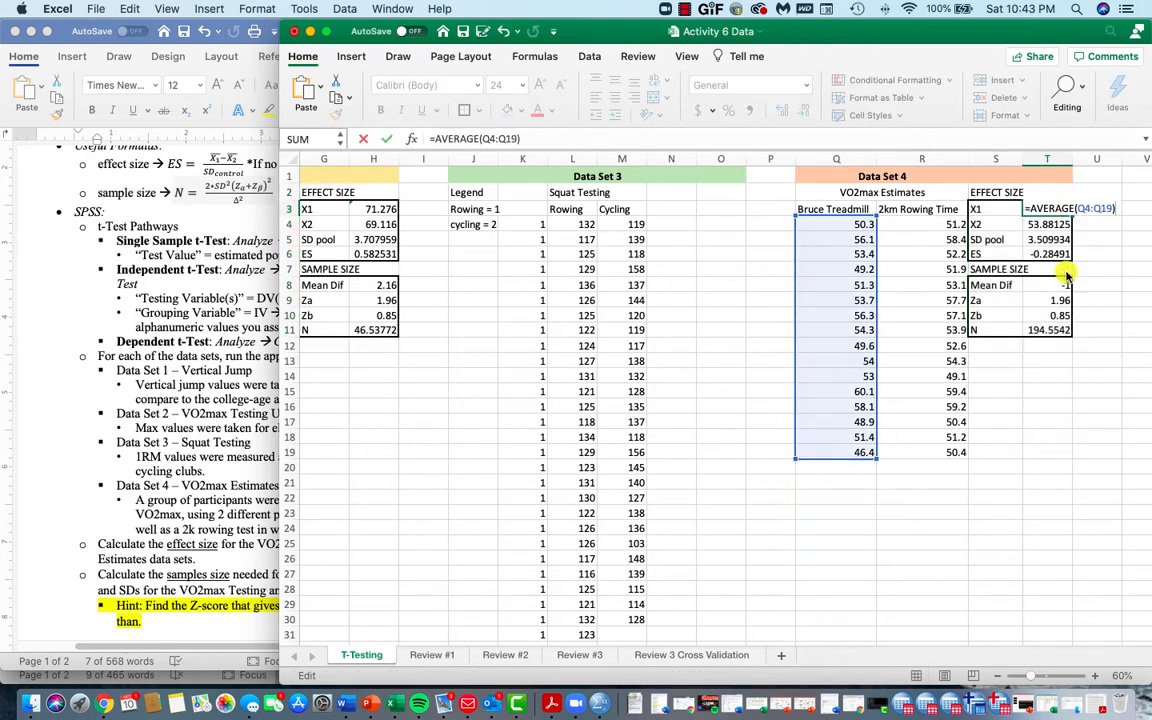
key("Return")
double_click(1050, 222)
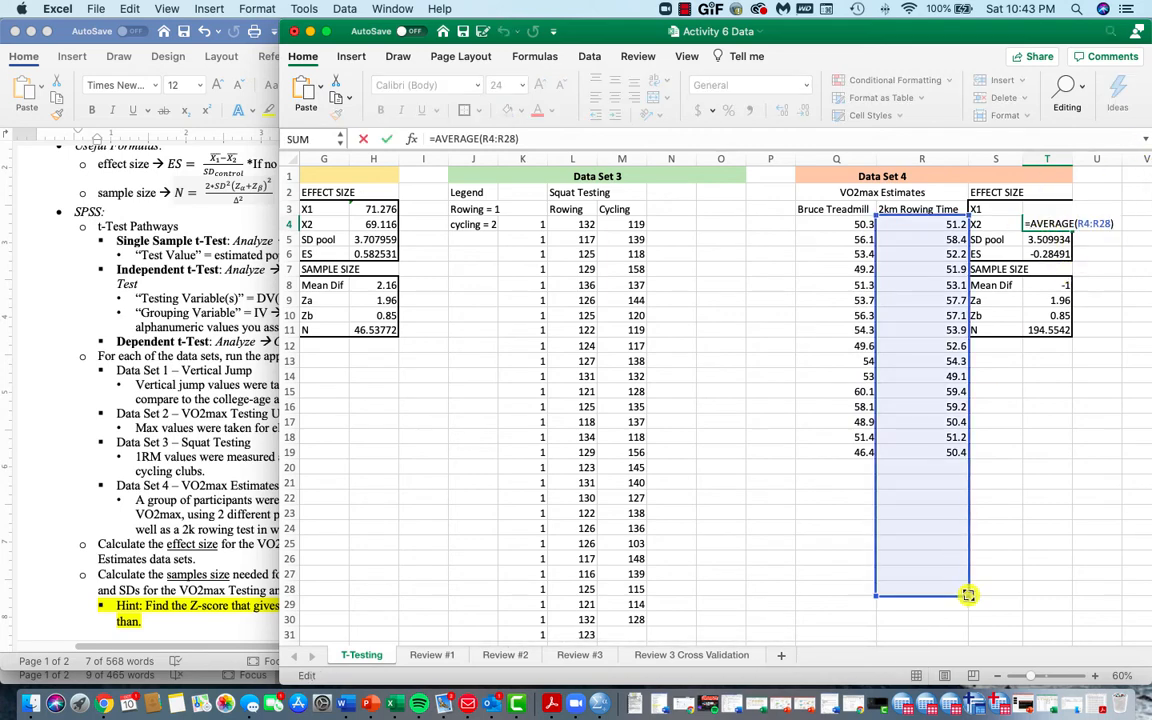
left_click_drag(968, 595, 984, 453)
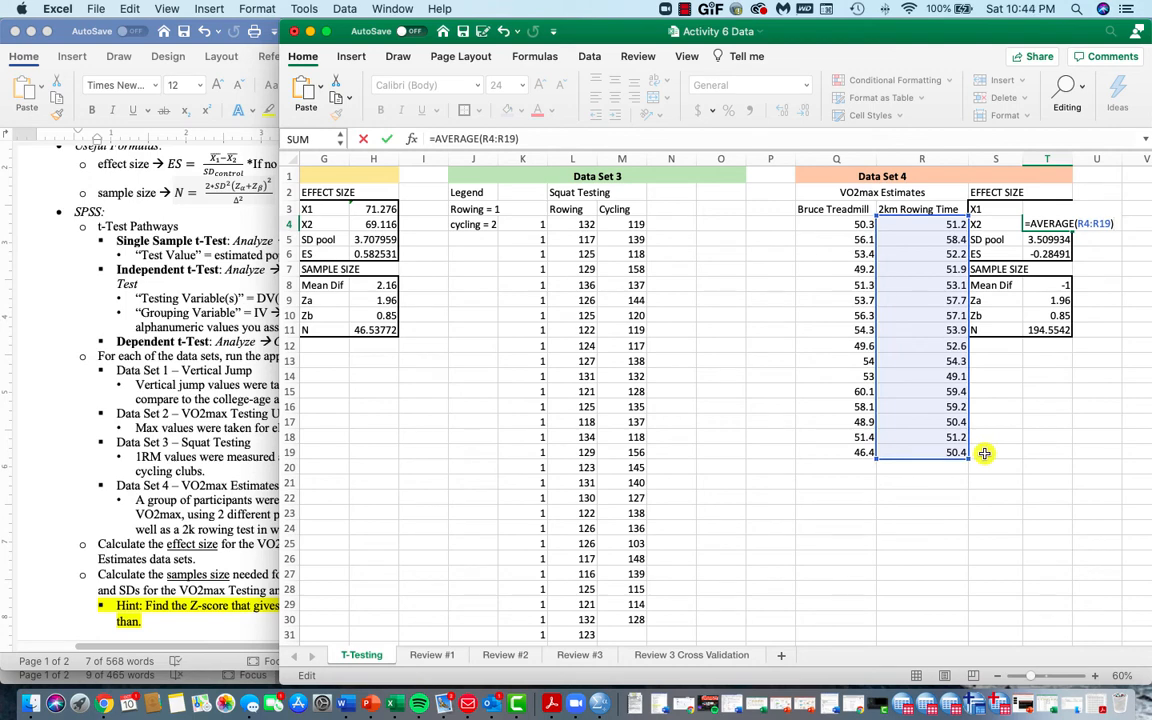
key("Return")
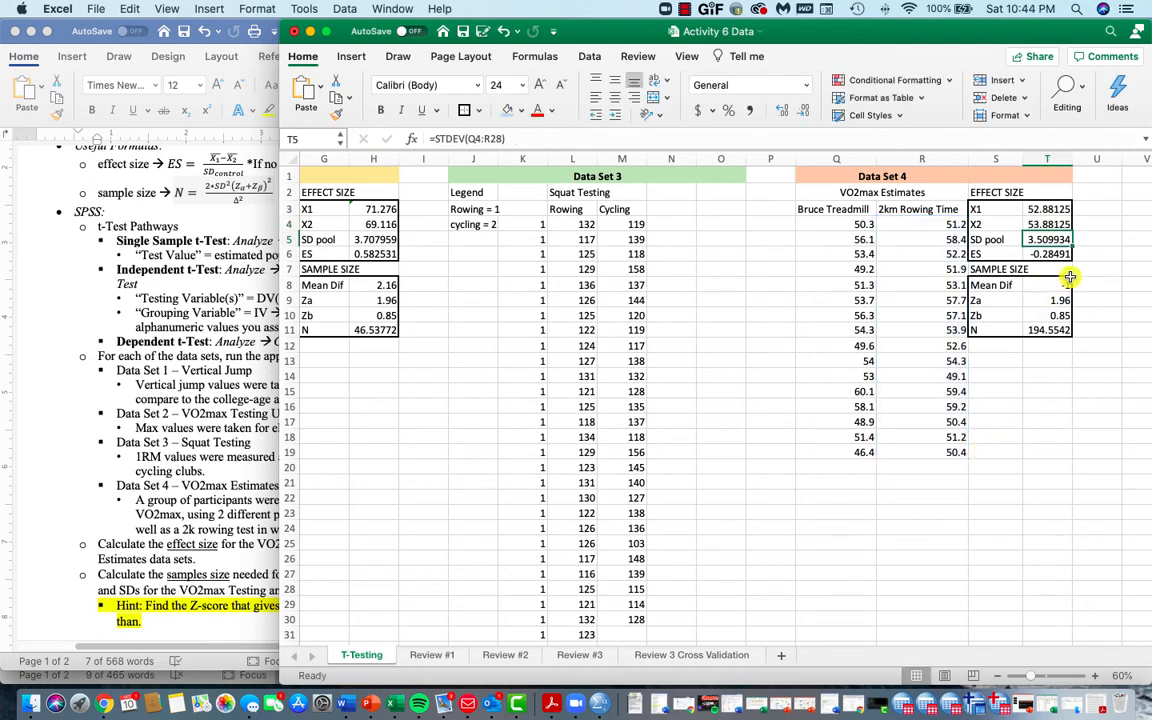
- Shorten the range of the pooled standard deviation formula in T5 to Q4:R19
double_click(1043, 240)
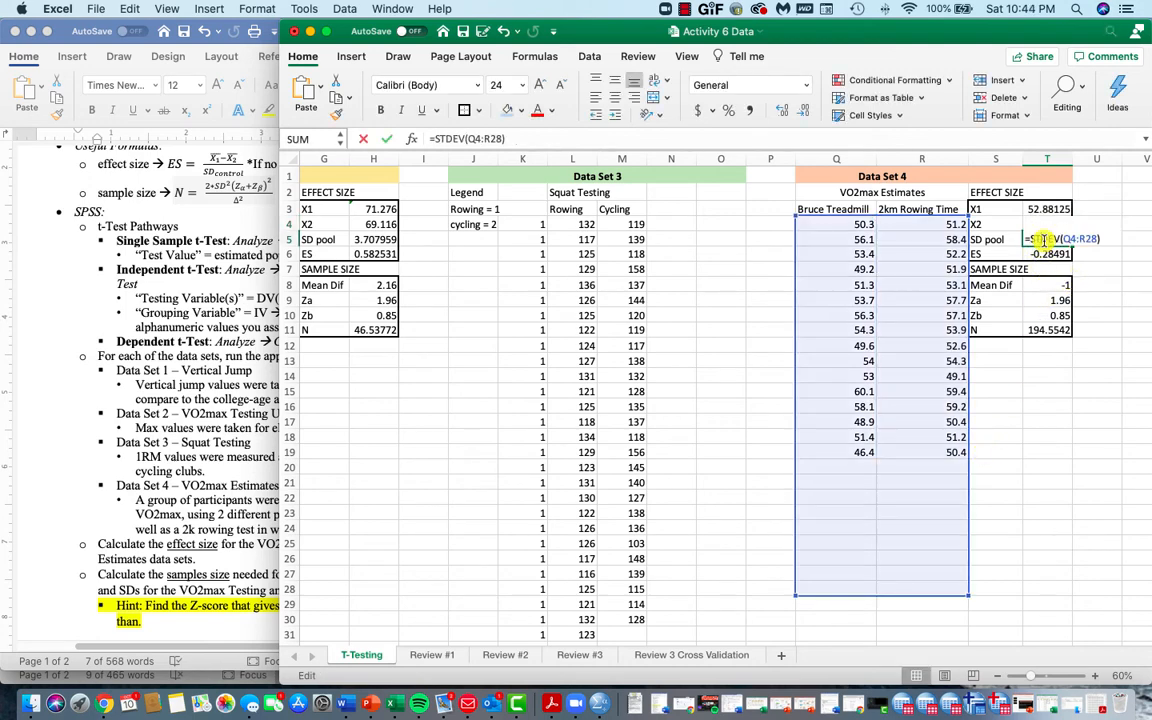
left_click_drag(967, 594, 971, 459)
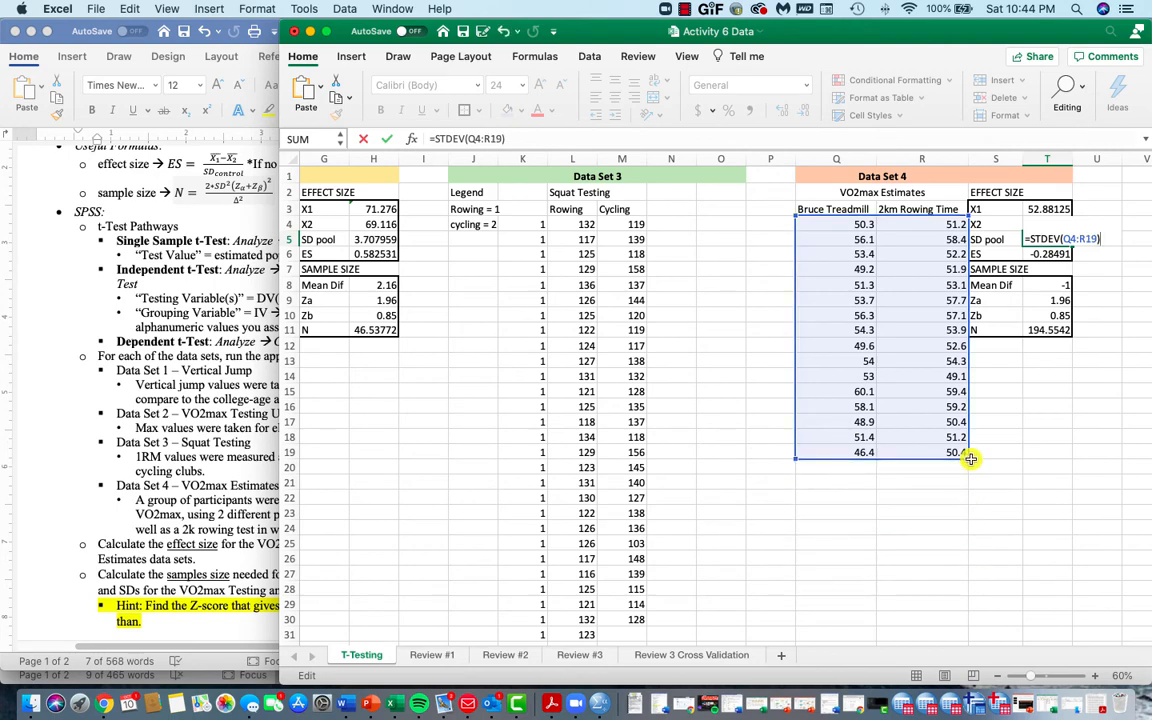
key("Return")
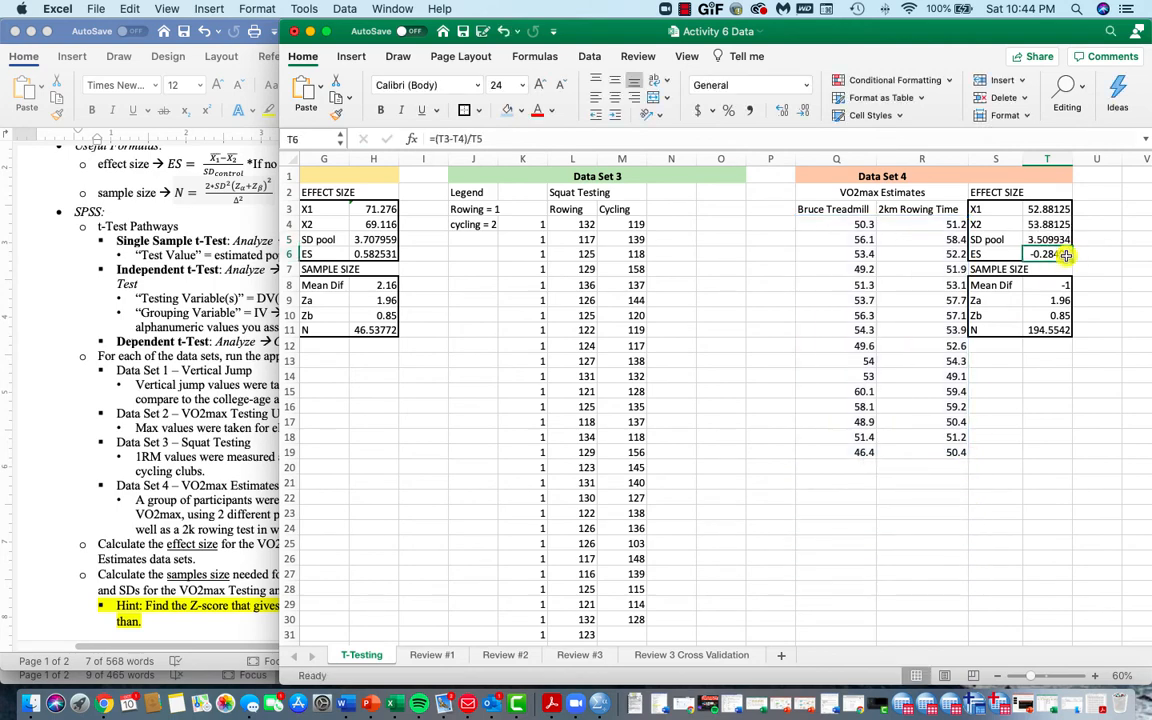
double_click(1047, 253)
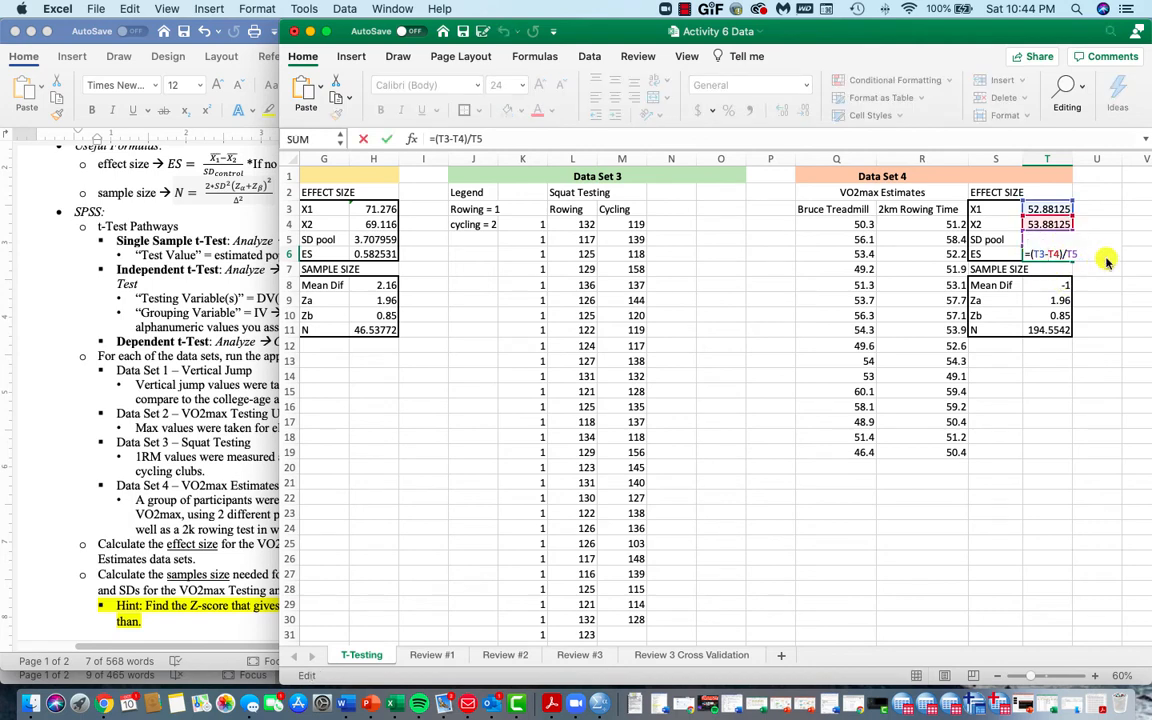
key("Return")
key("Up")
key("Up")
key("Up")
key("Up")
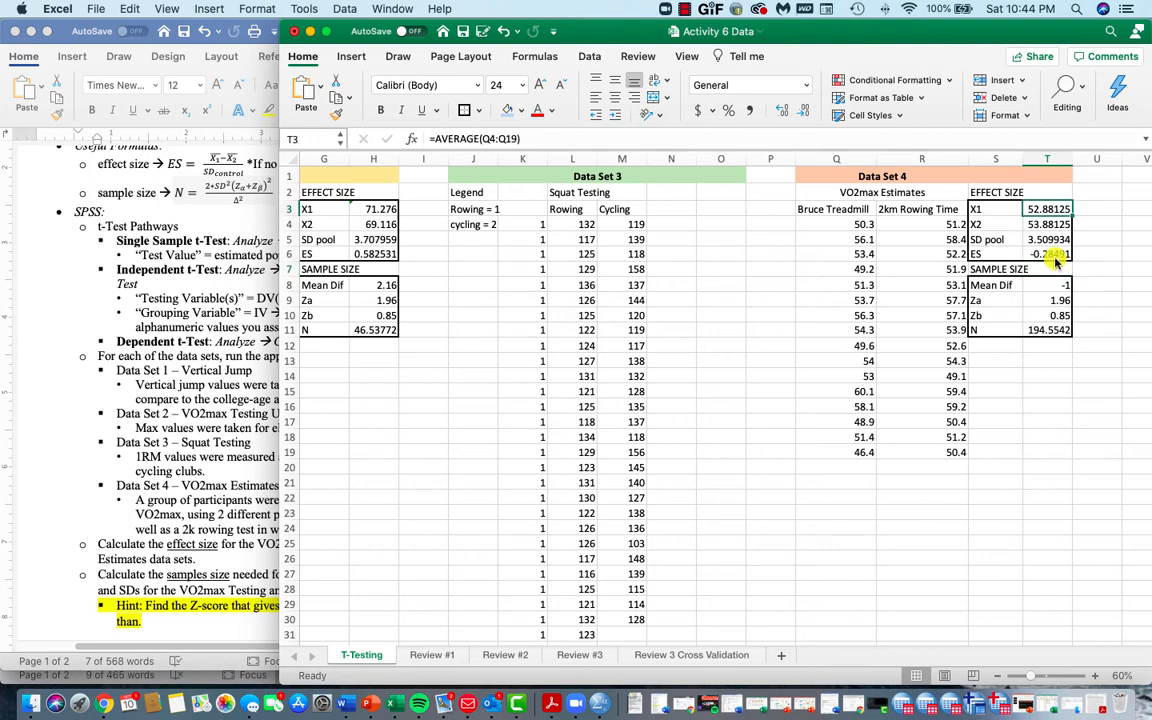
- Reverse the mean subtraction in the Data Set 4 effect size formula in T6 so it reads =(T4-T3)/T5
double_click(1057, 254)
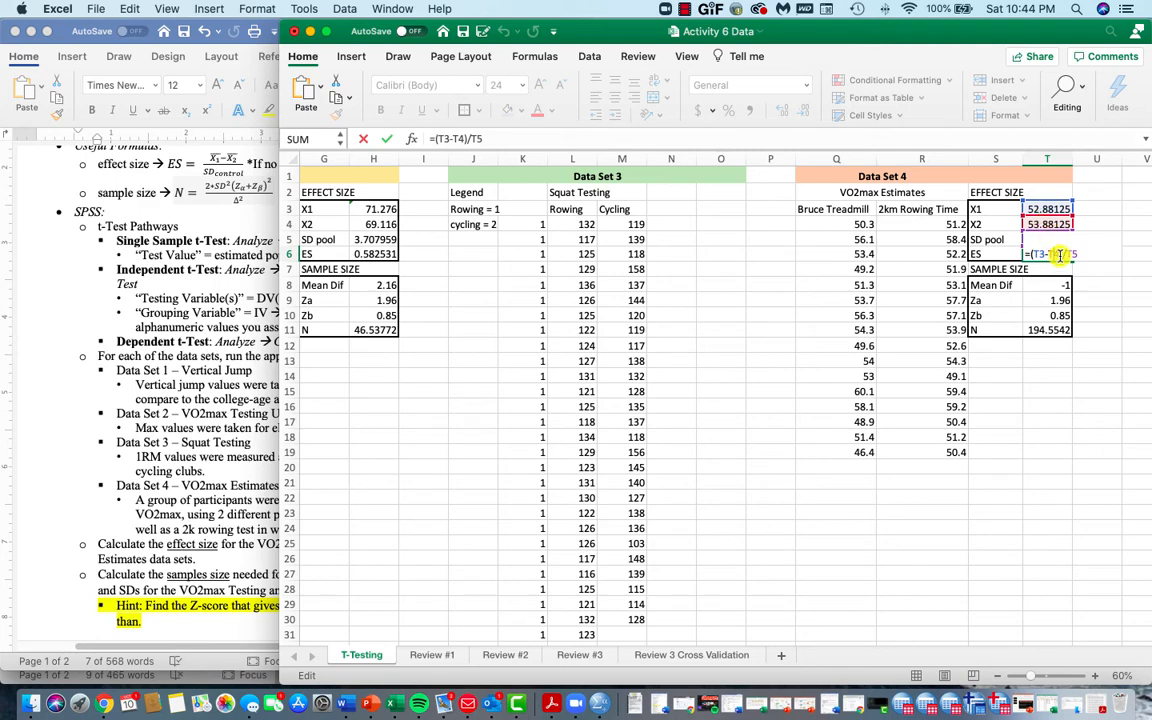
key("BackSpace")
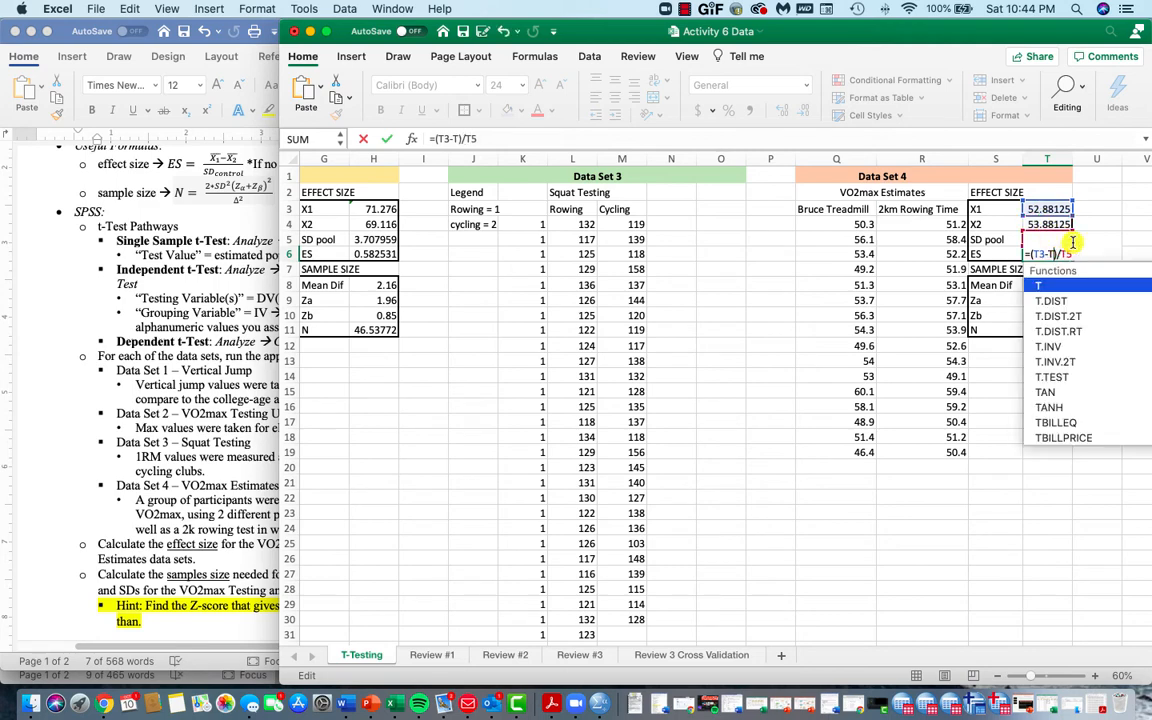
type("3")
left_click(1042, 255)
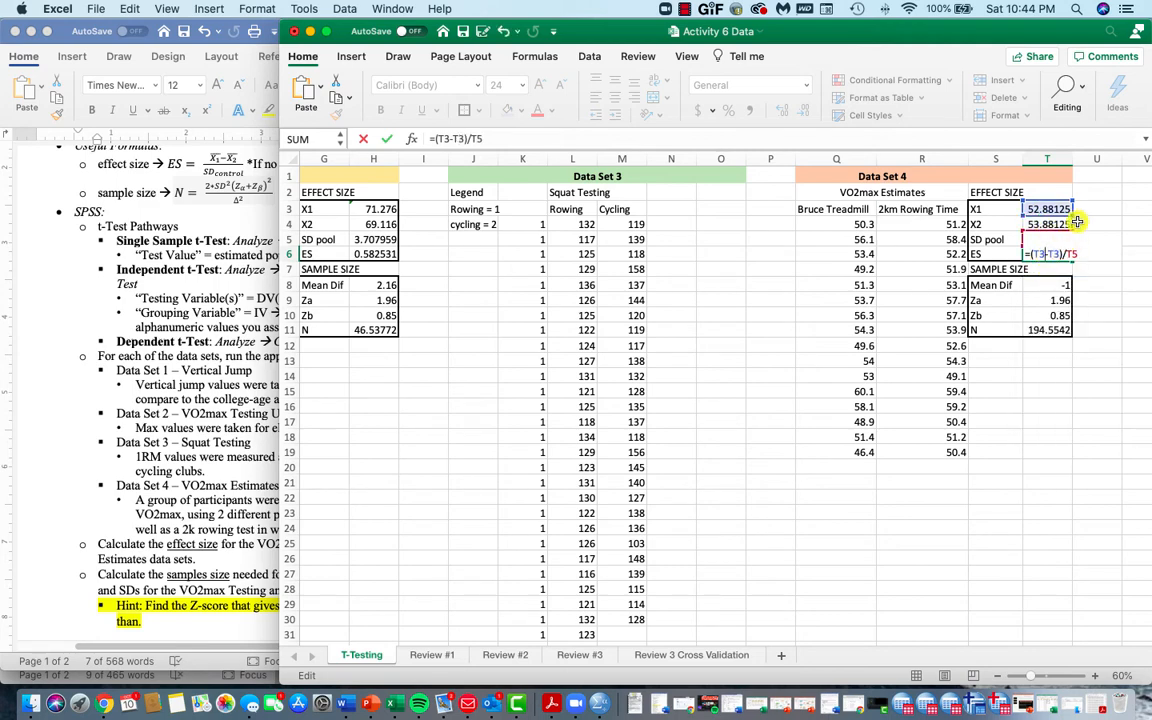
key("BackSpace")
type("4")
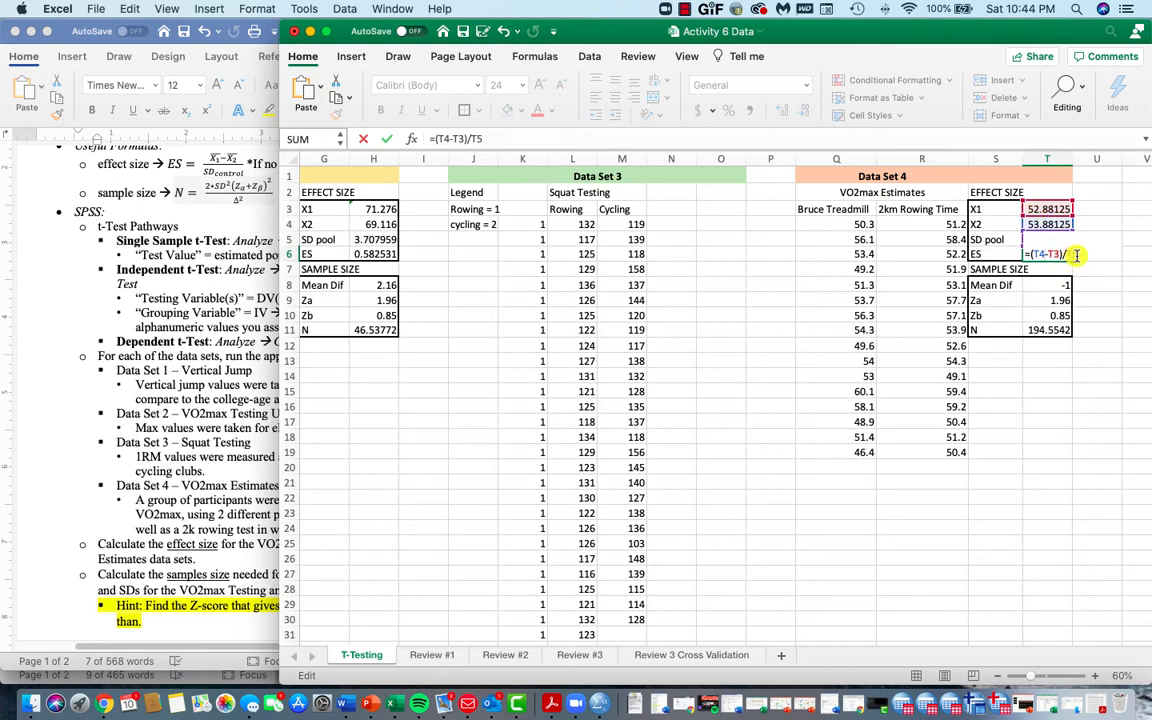
key("Return")
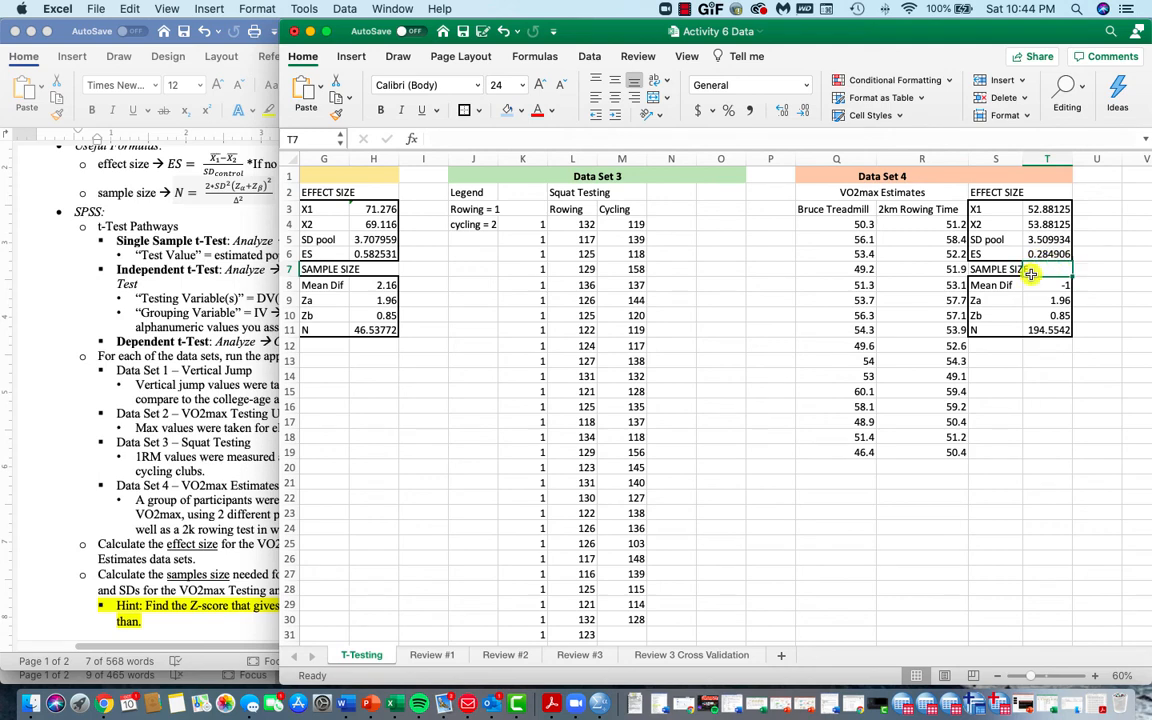
left_click(1058, 254)
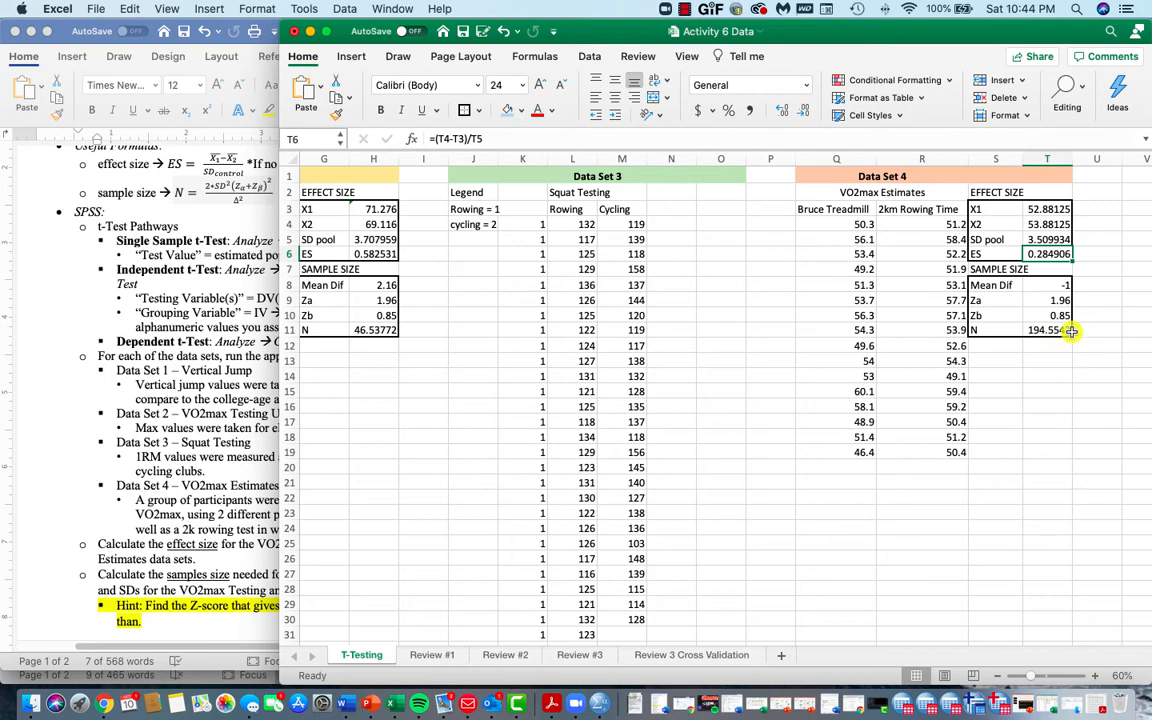
- Change the Data Set 4 mean difference formula in T8 to =T4-T3
left_click(1045, 288)
type("=T3-T4")
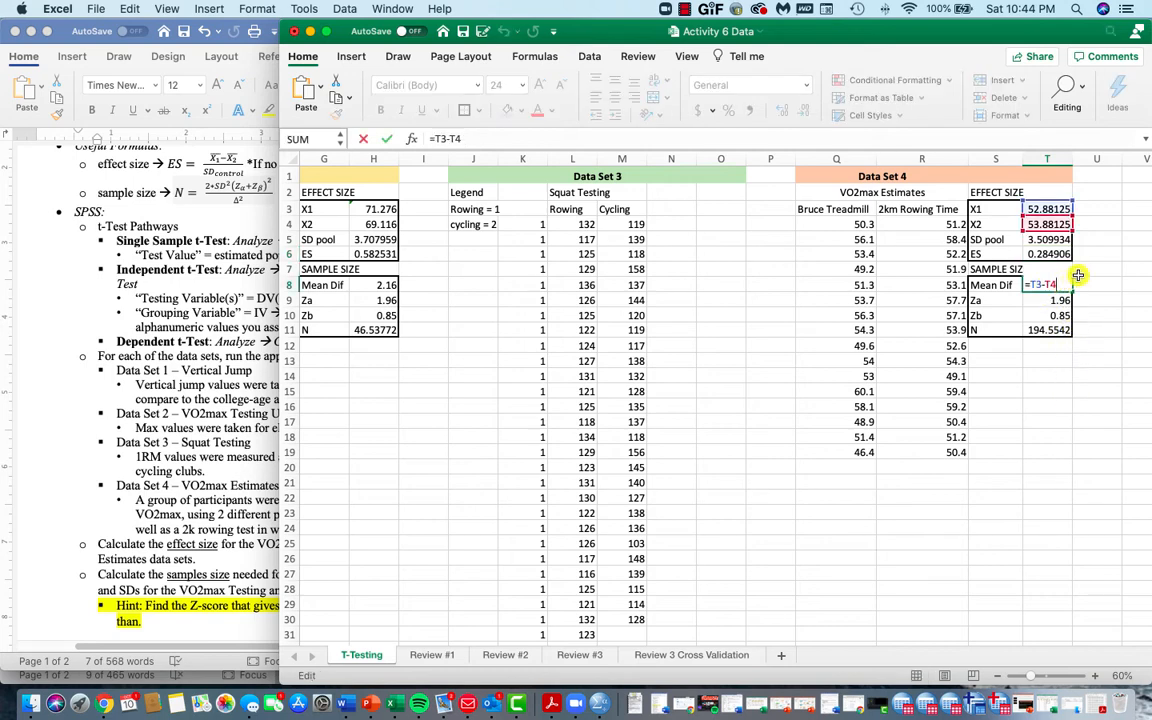
key("BackSpace")
type("3")
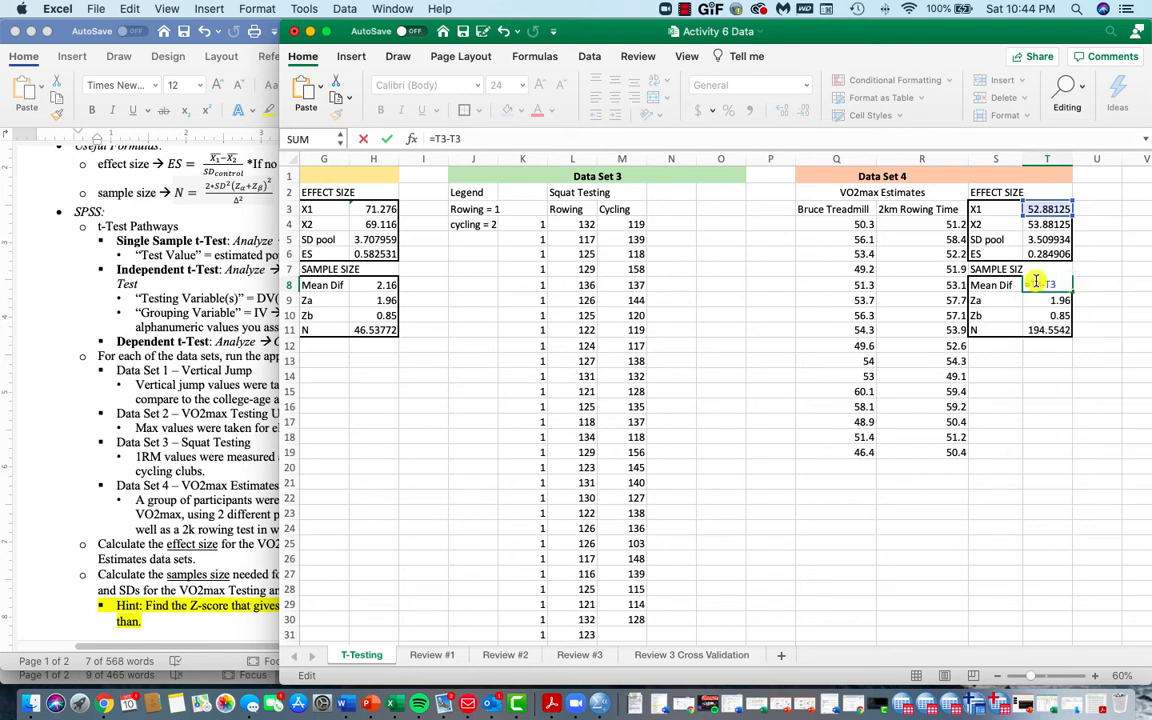
key("BackSpace")
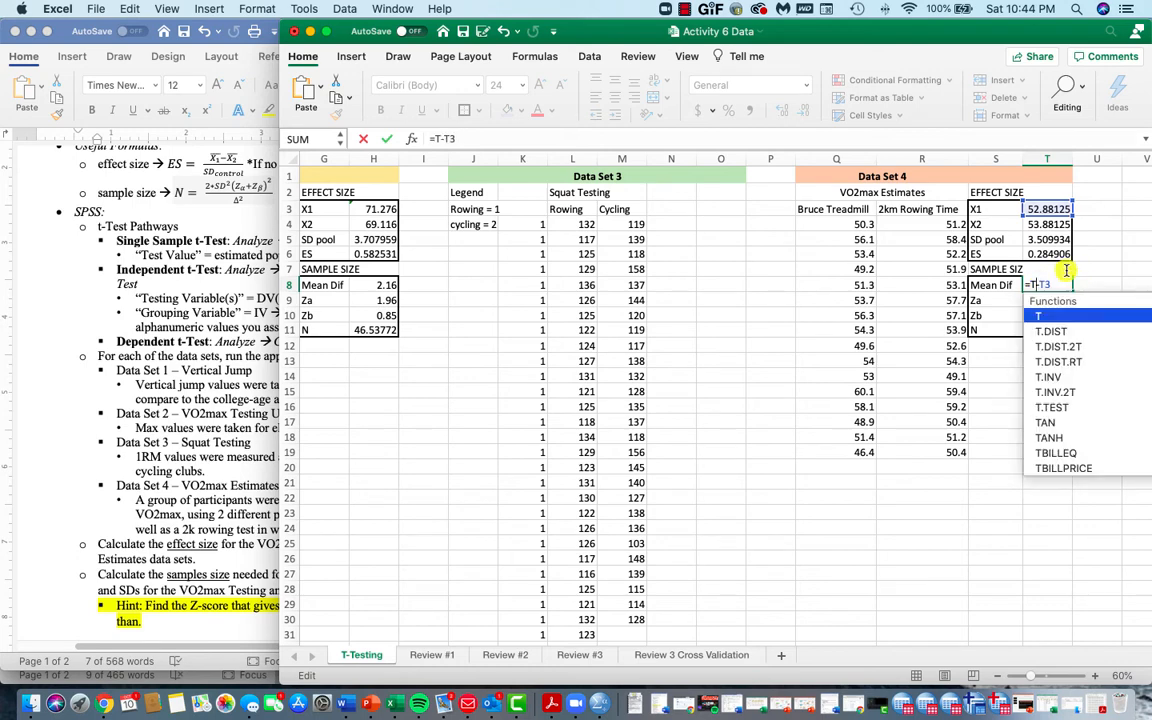
type("4")
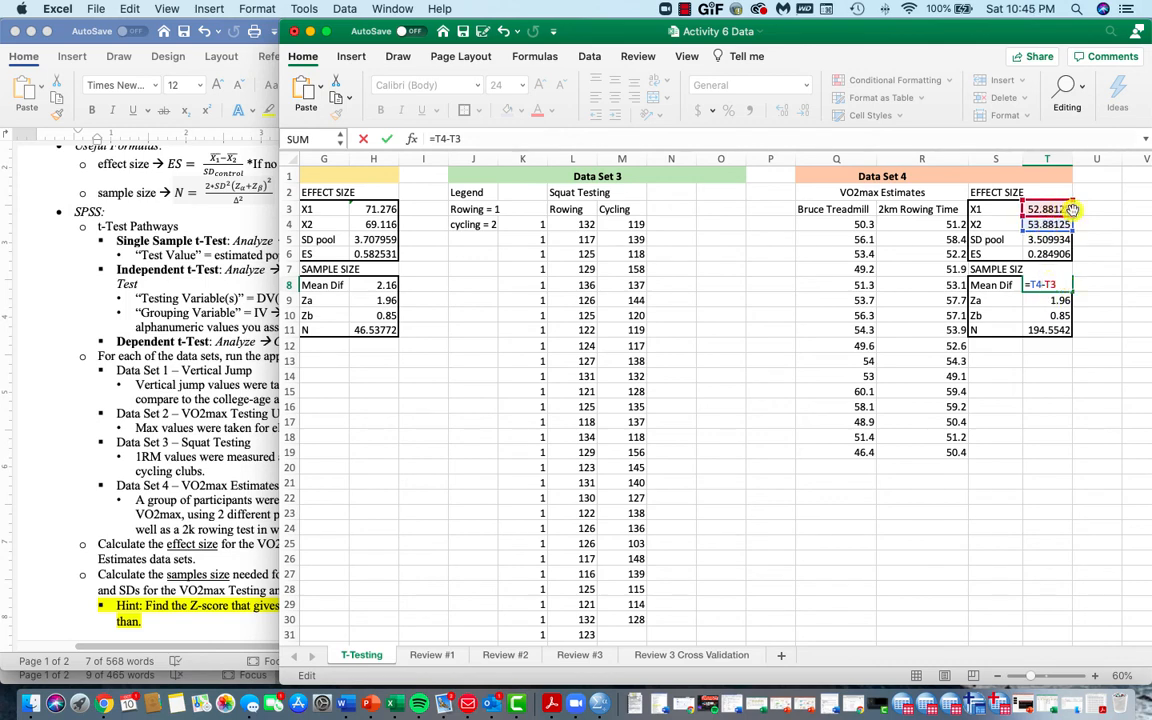
key("Return")
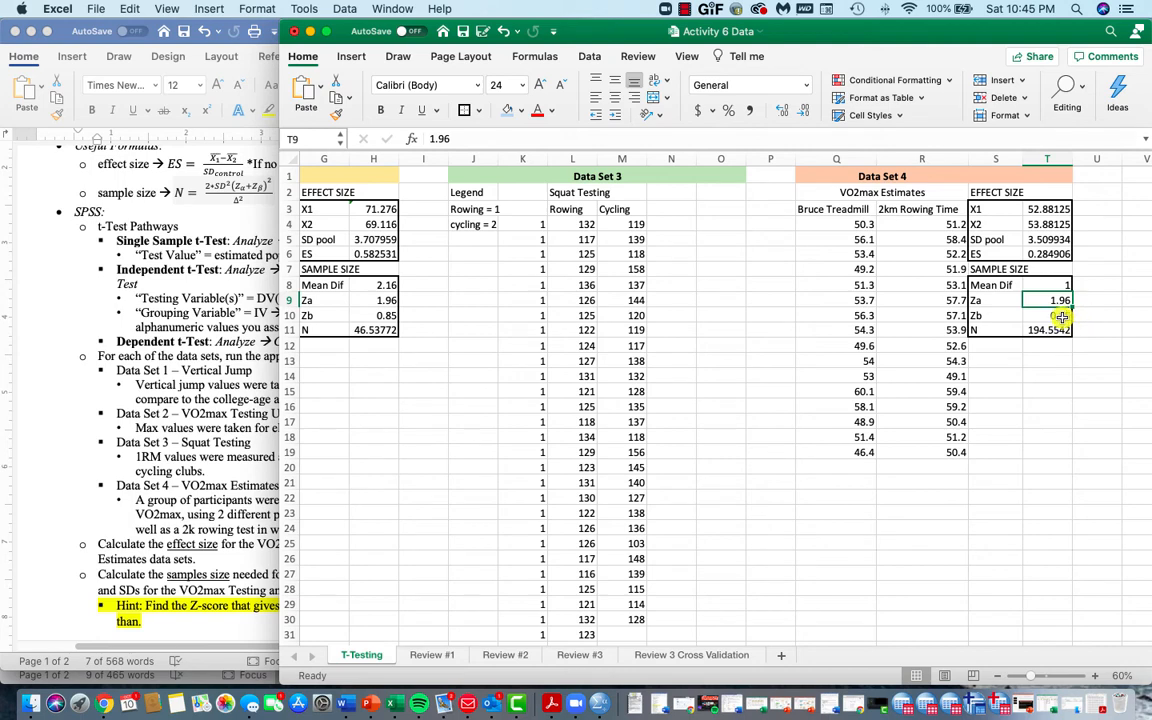
- Inspect the Data Set 4 sample size formula in T11 and the cells it references
left_click(1040, 332)
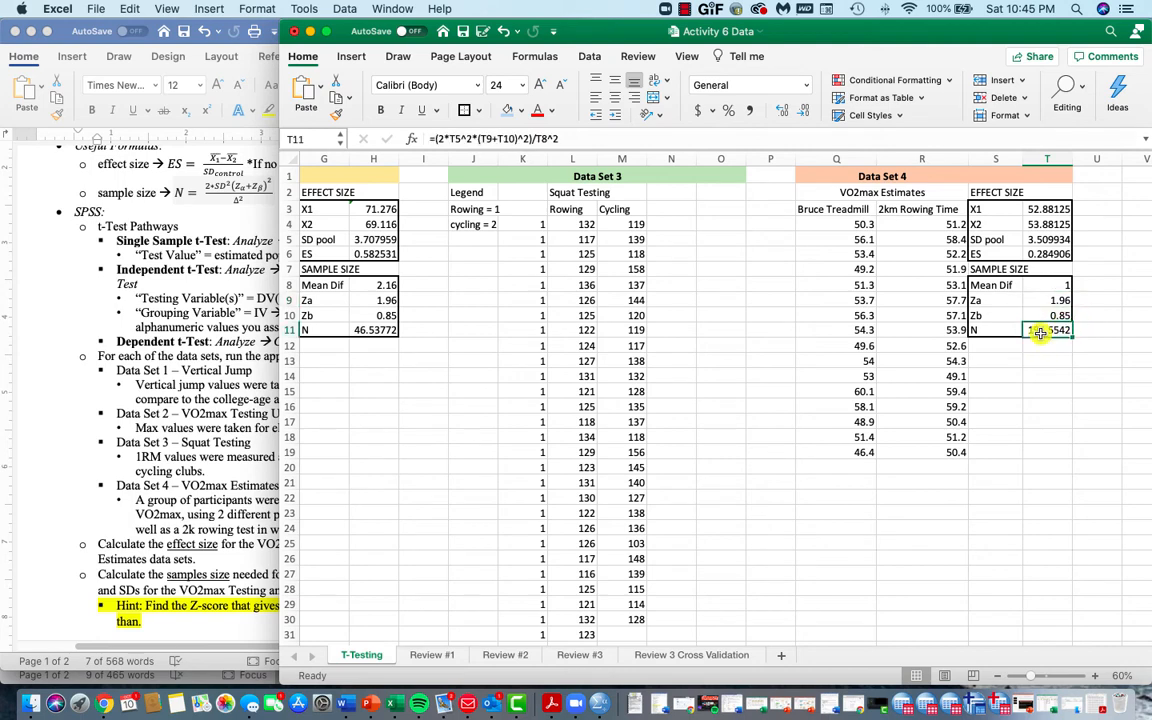
double_click(1040, 332)
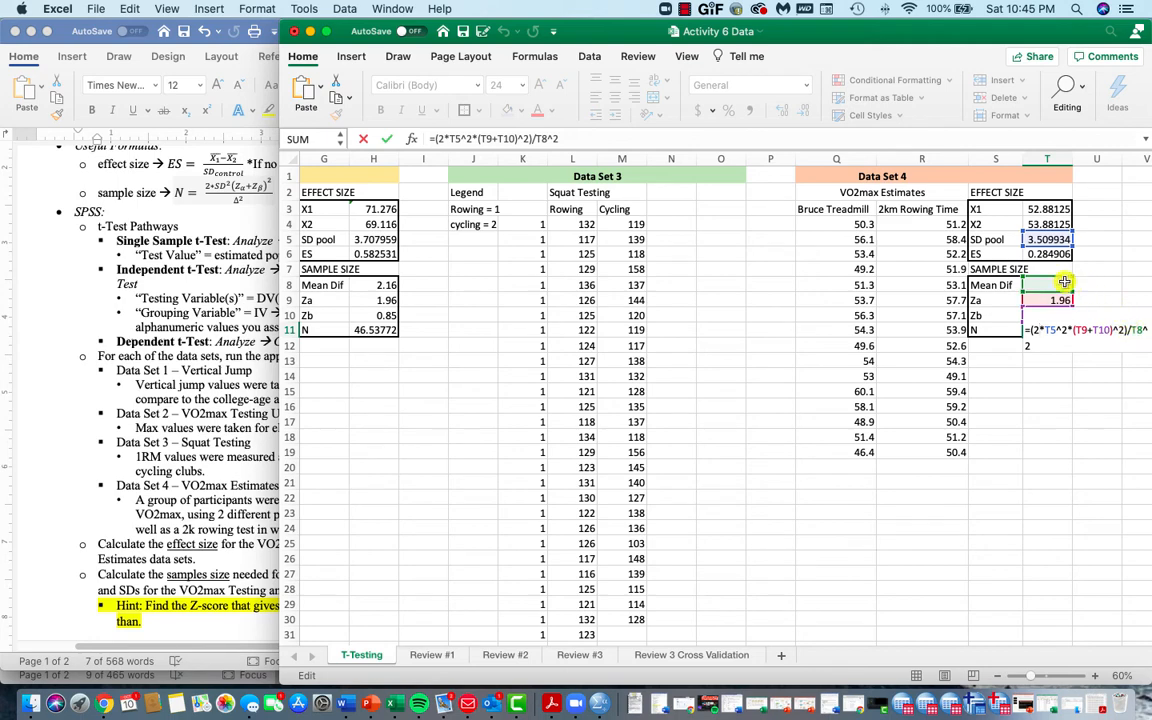
key("Return")
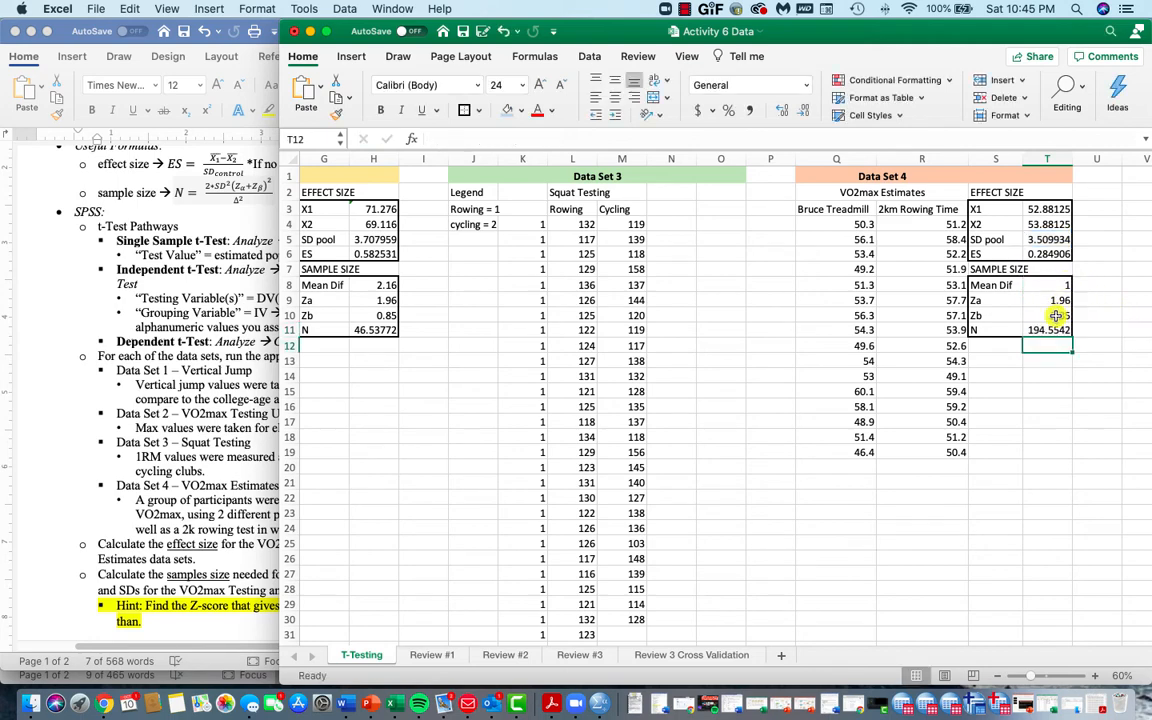
left_click(1060, 330)
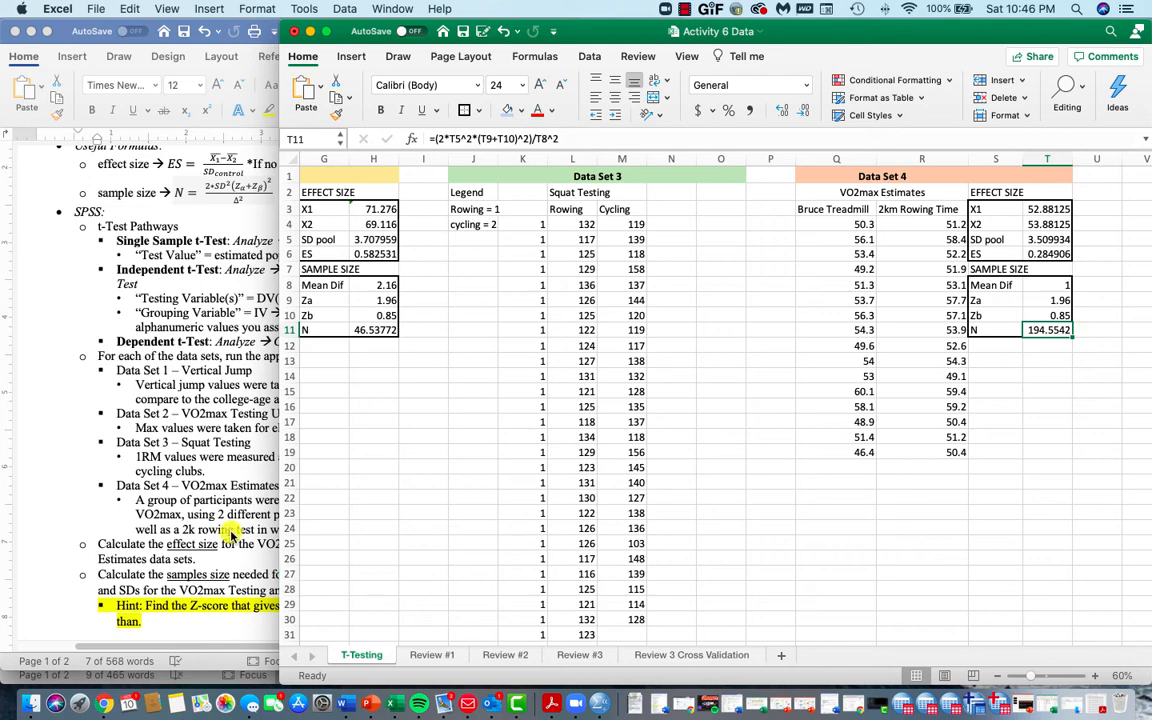
- Read the bar graph task in the Word instructions, and examine the USA and Canada values of Data Set 2 in Excel
left_click(207, 479)
scroll(330, 485, "down", 8)
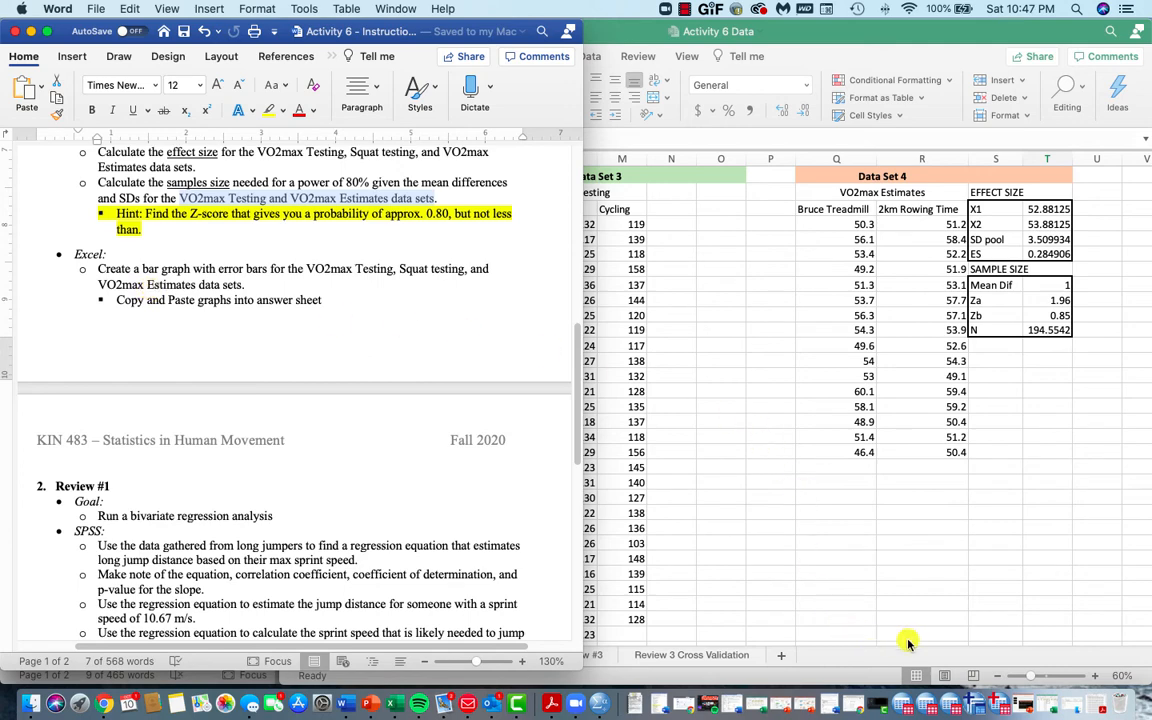
left_click(726, 587)
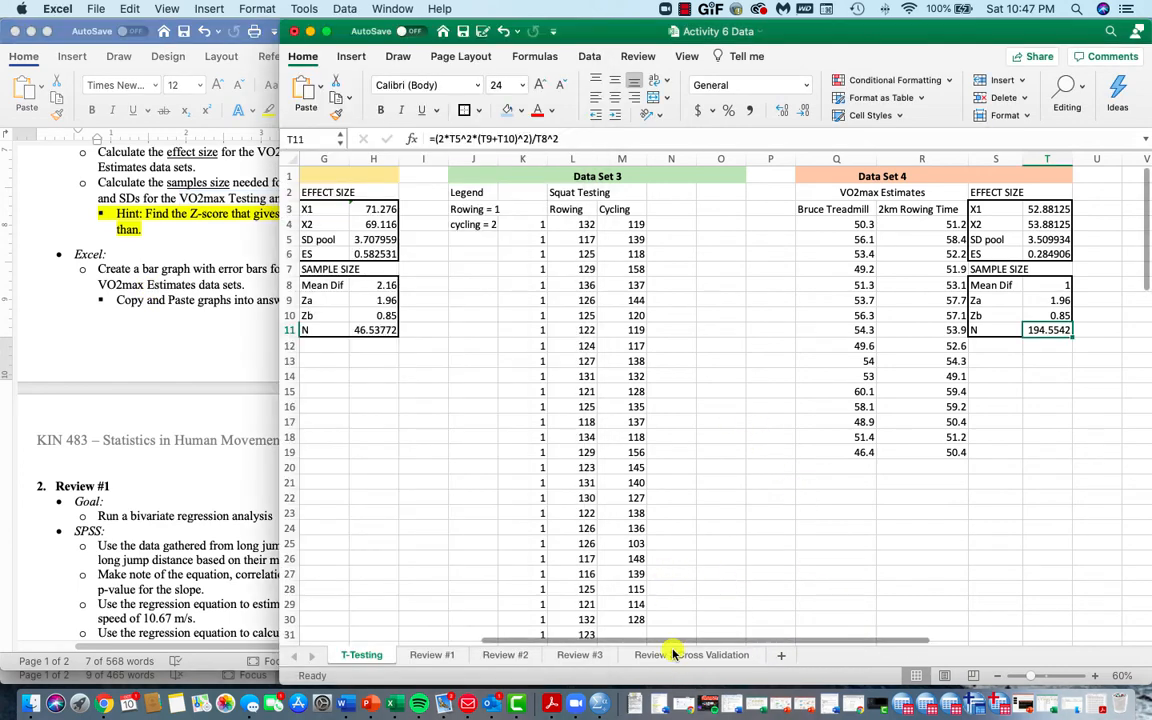
scroll(674, 652, "left", 3)
scroll(594, 650, "left", 1)
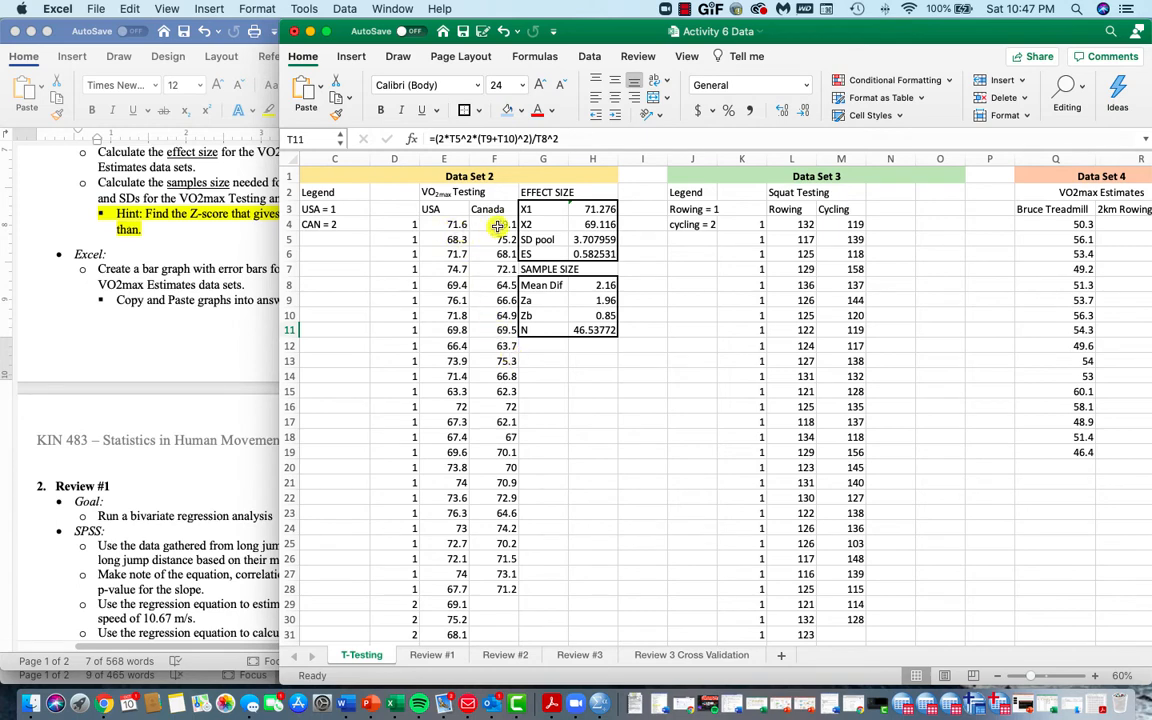
left_click_drag(488, 226, 487, 585)
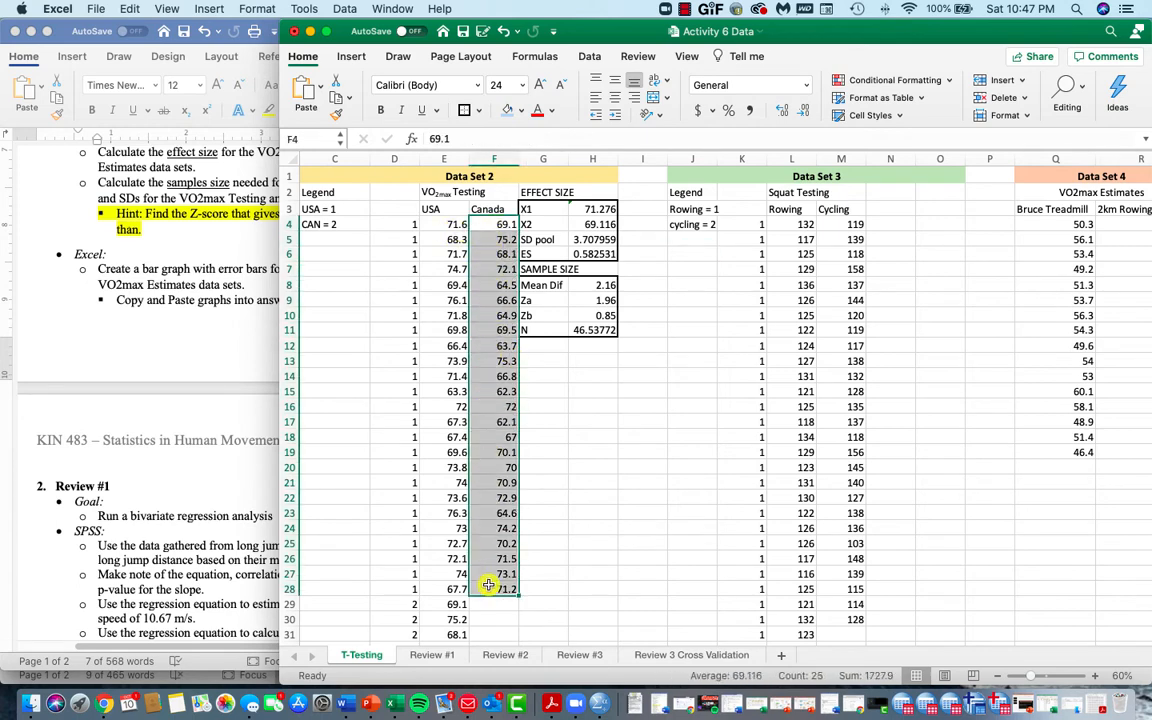
scroll(487, 578, "down", 3)
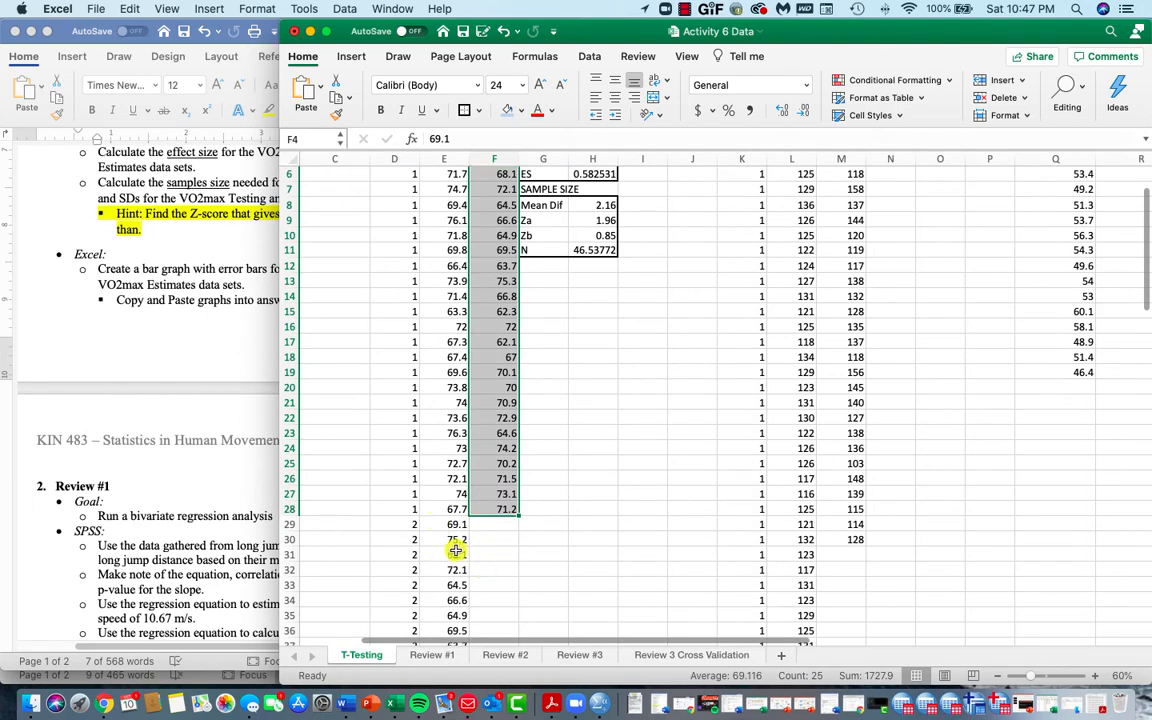
scroll(455, 550, "up", 3)
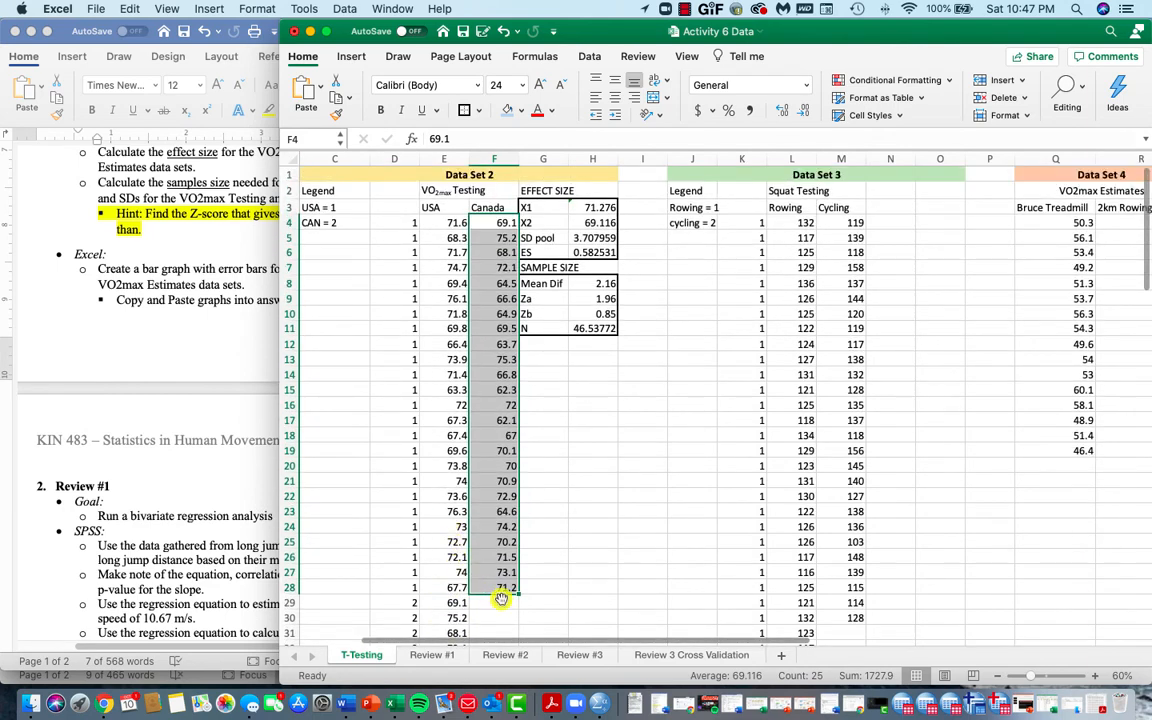
left_click_drag(506, 588, 458, 224)
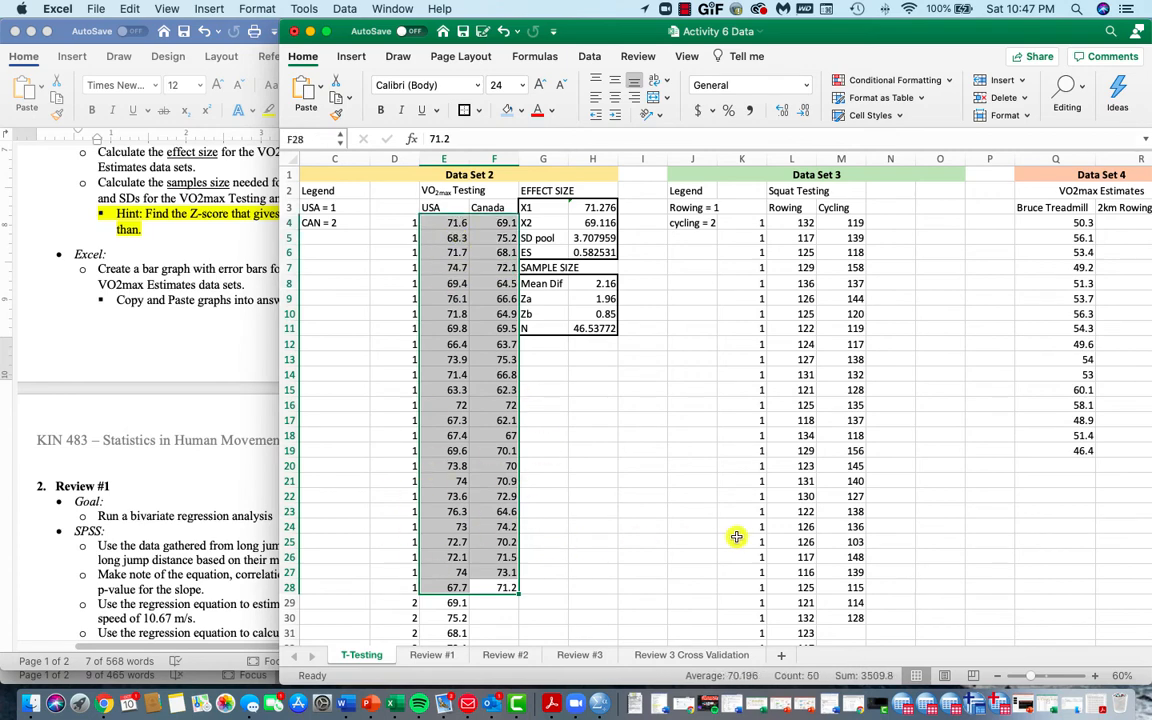
- Examine the squat testing values of Data Set 3, comparing the stacked rows coded 1 and 2 with the separate Cycling column
scroll(730, 538, "down", 5)
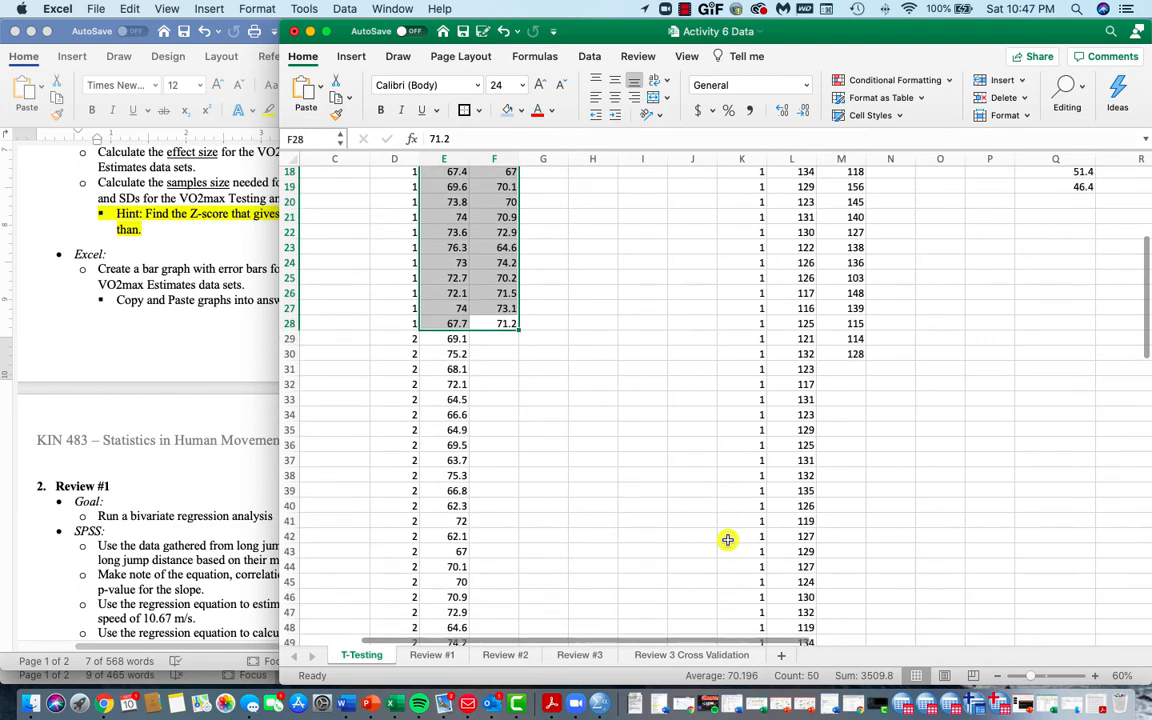
scroll(728, 540, "down", 4)
left_click(788, 500)
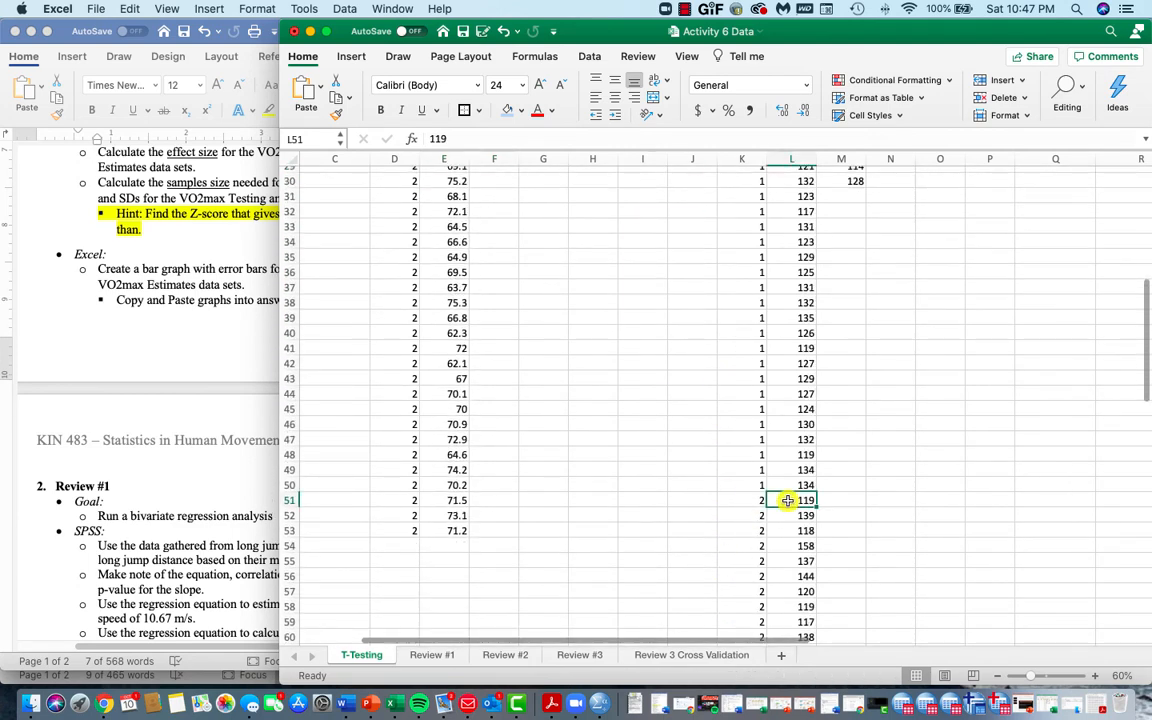
left_click_drag(753, 502, 781, 619)
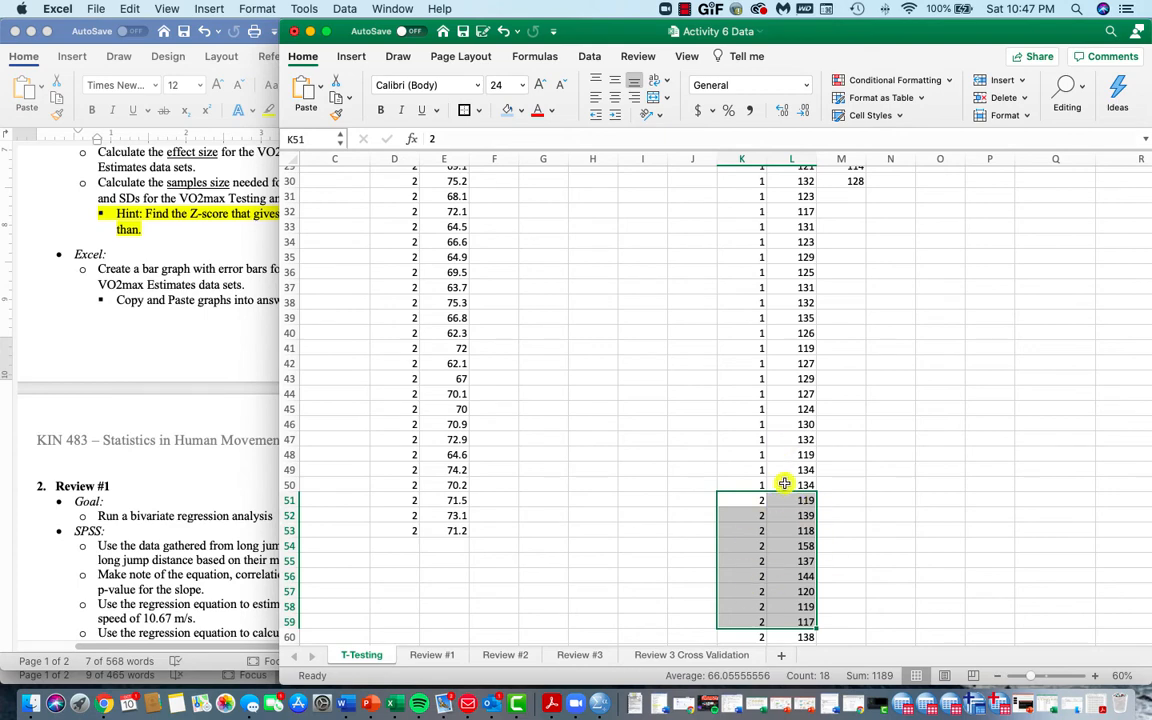
left_click_drag(785, 484, 748, 206)
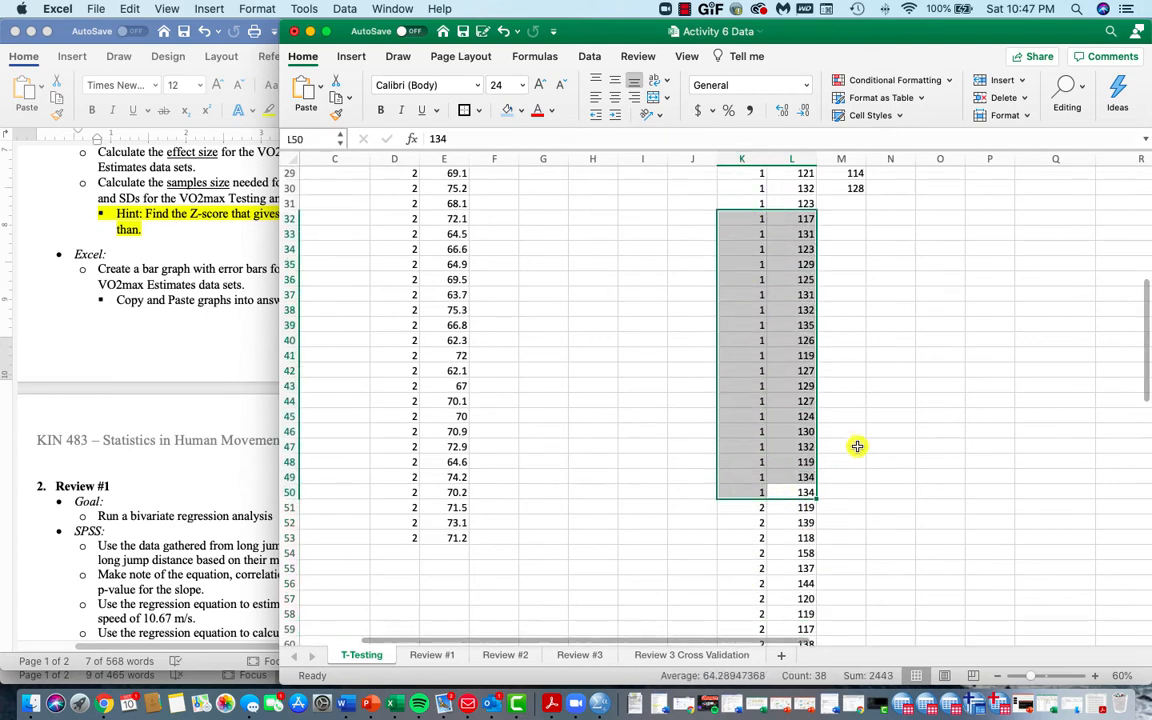
left_click_drag(846, 491, 791, 224)
left_click(893, 576)
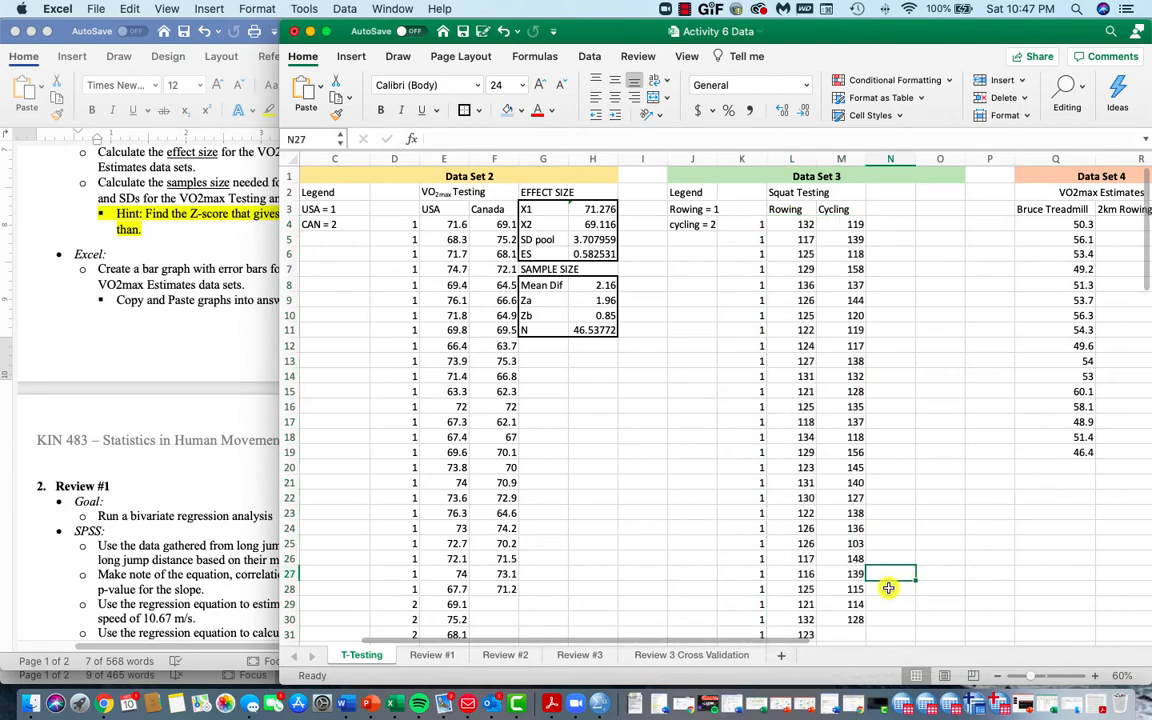
left_click_drag(800, 640, 918, 625)
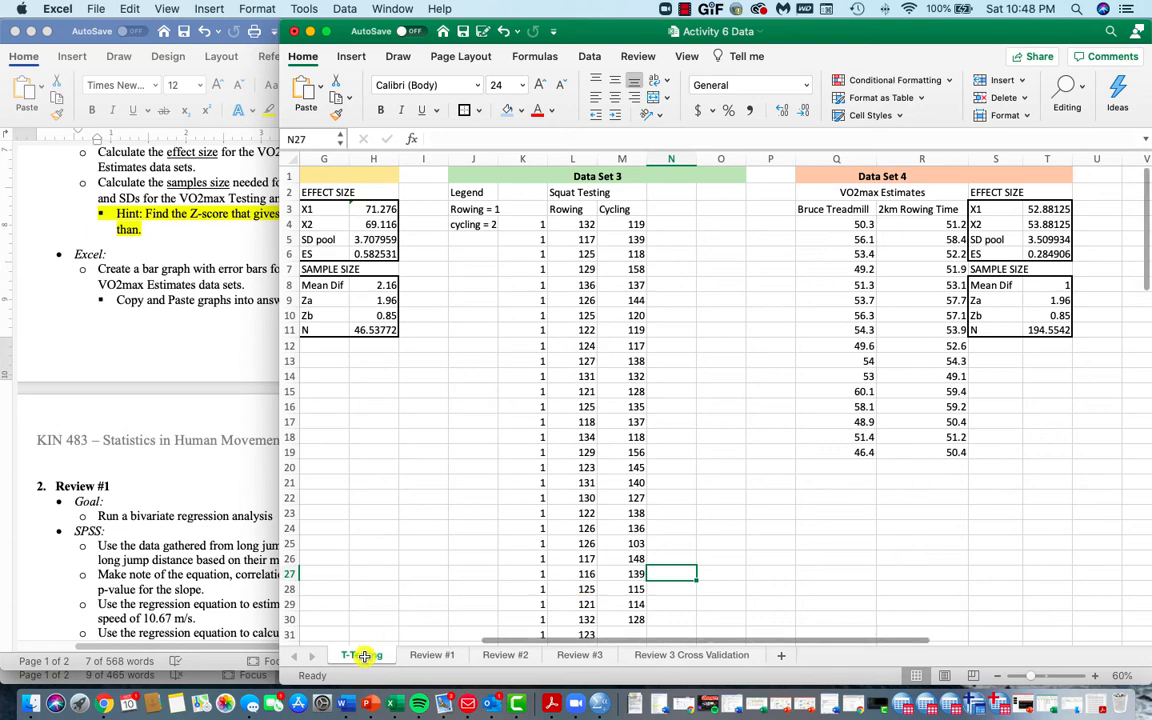
- Switch to the Word instructions and read the Review #1 goal and its first SPSS task on bivariate regression
left_click(237, 537)
scroll(365, 521, "down", 5)
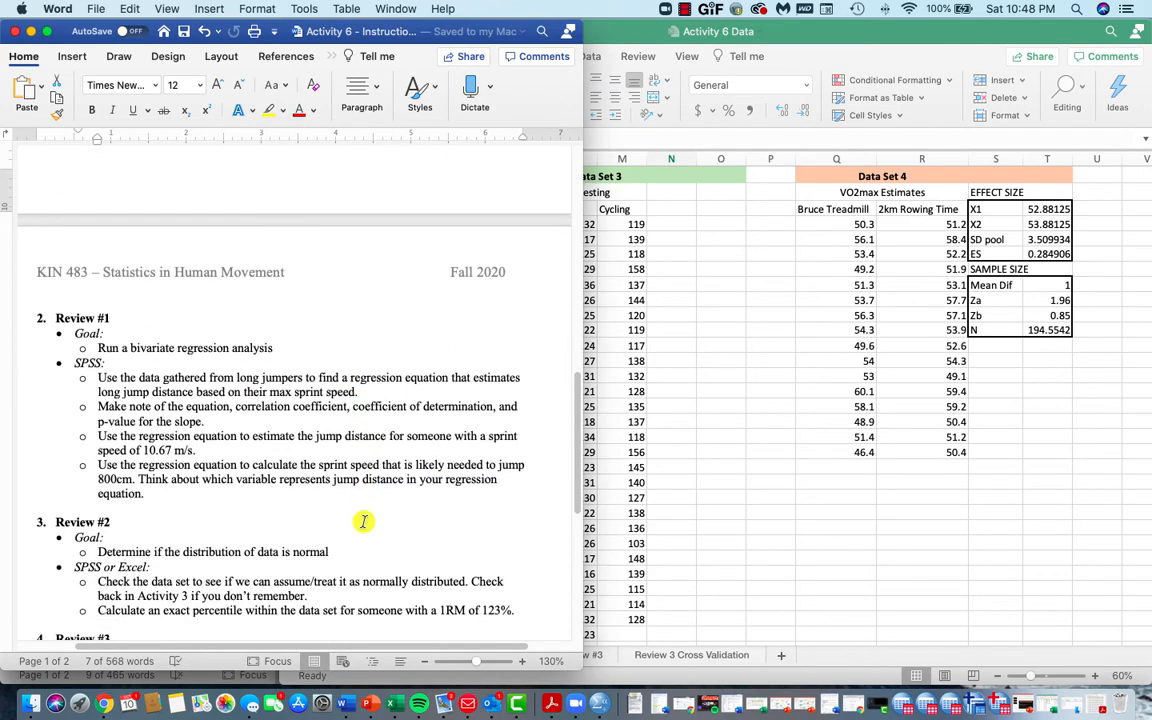
scroll(365, 521, "down", 1)
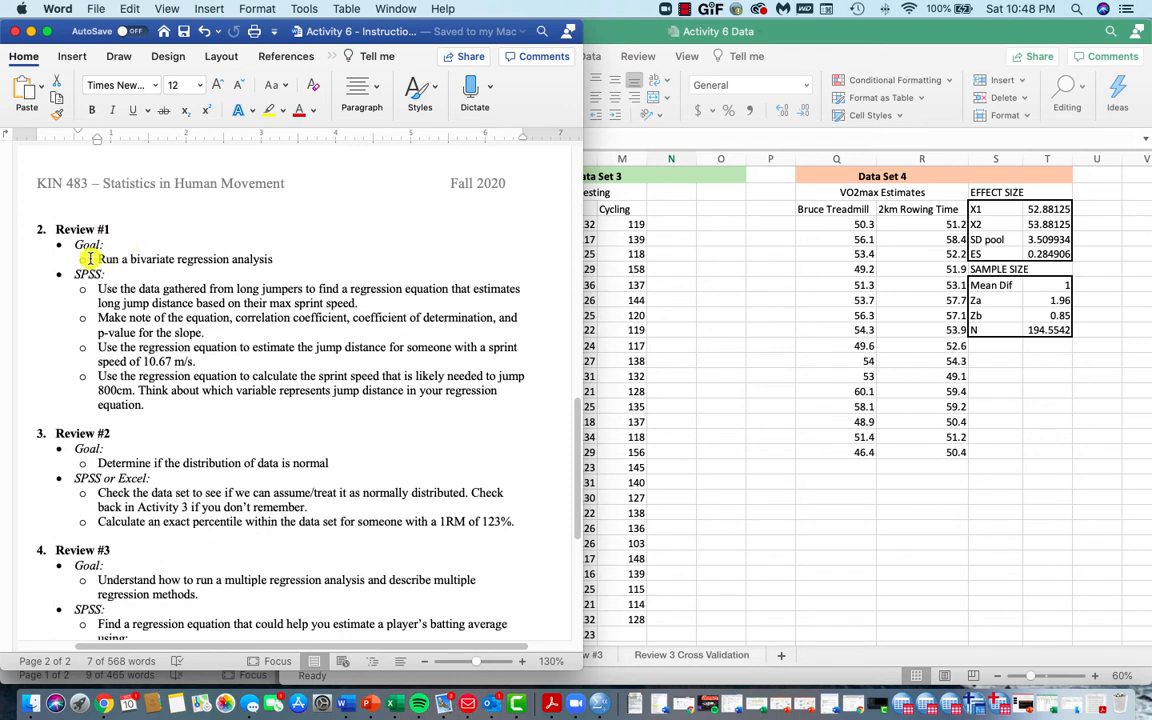
left_click_drag(98, 260, 281, 265)
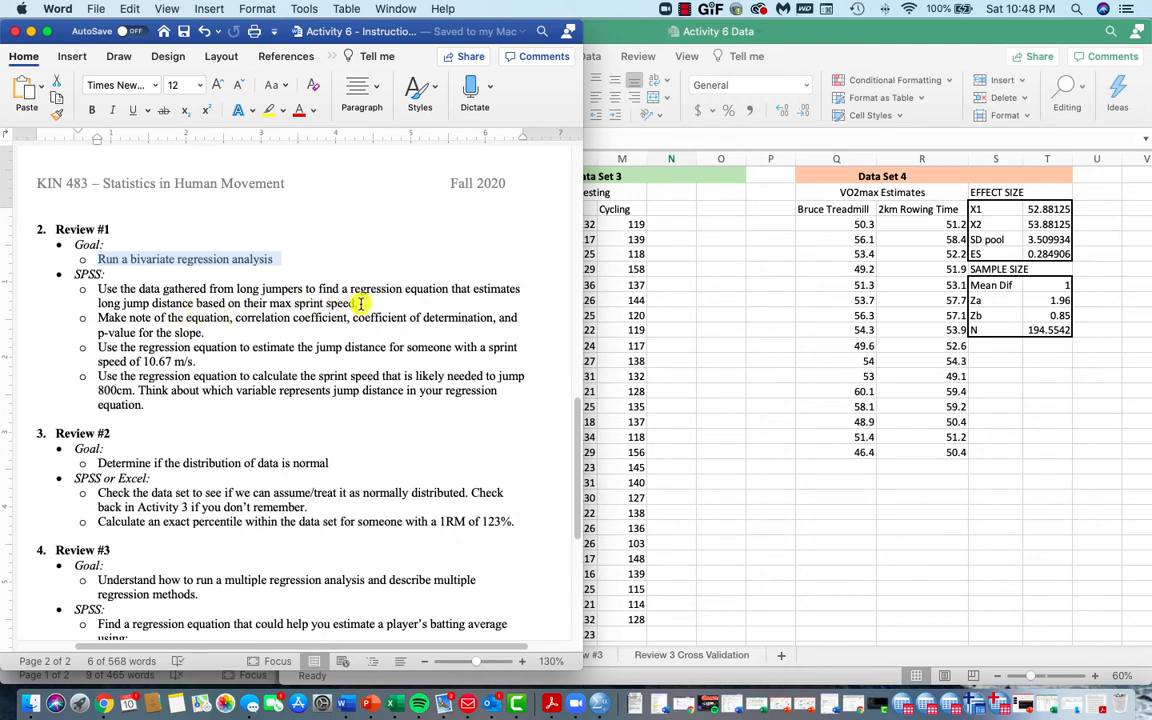
left_click_drag(360, 303, 101, 291)
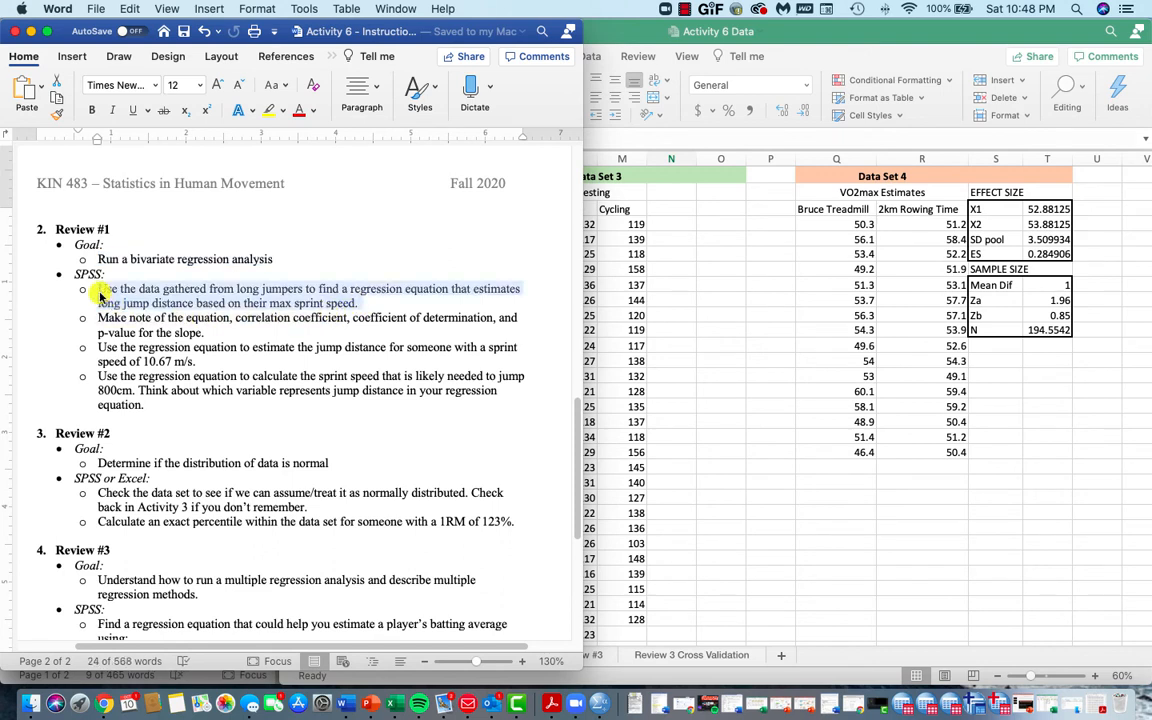
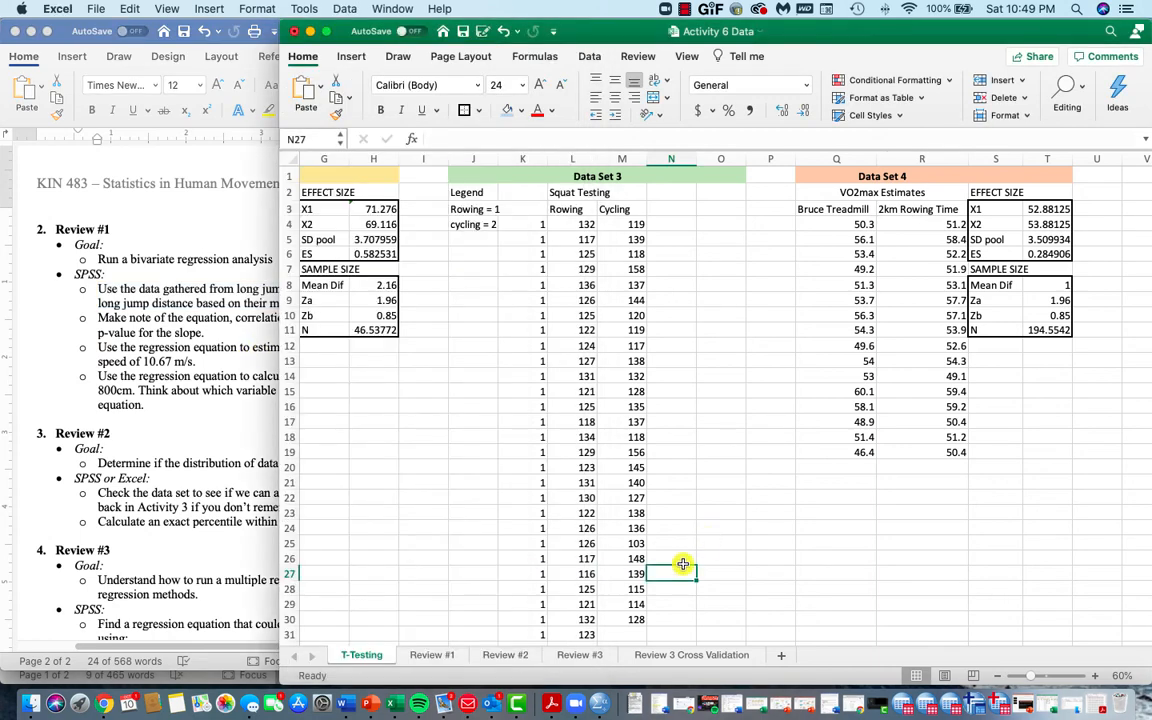
- Examine the sprint speed and long jump data on the Review #1 sheet, and read the instruction about predicting jump distance at 10.67 m/s
left_click(671, 573)
left_click(428, 655)
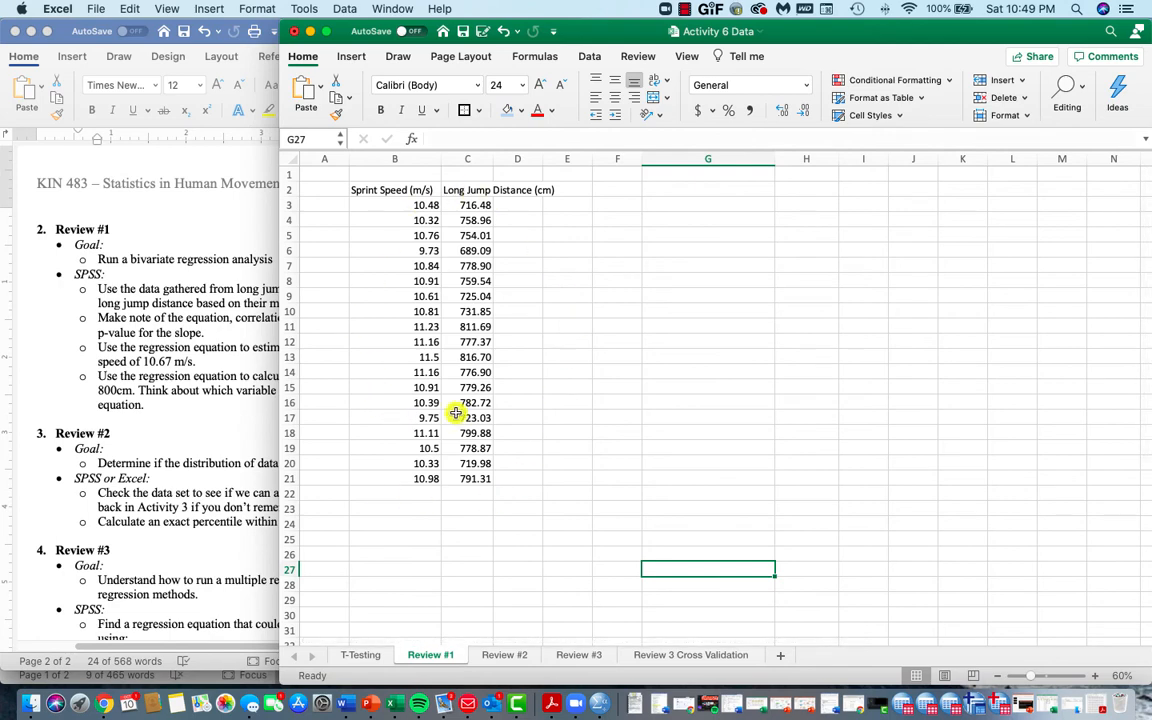
left_click(150, 372)
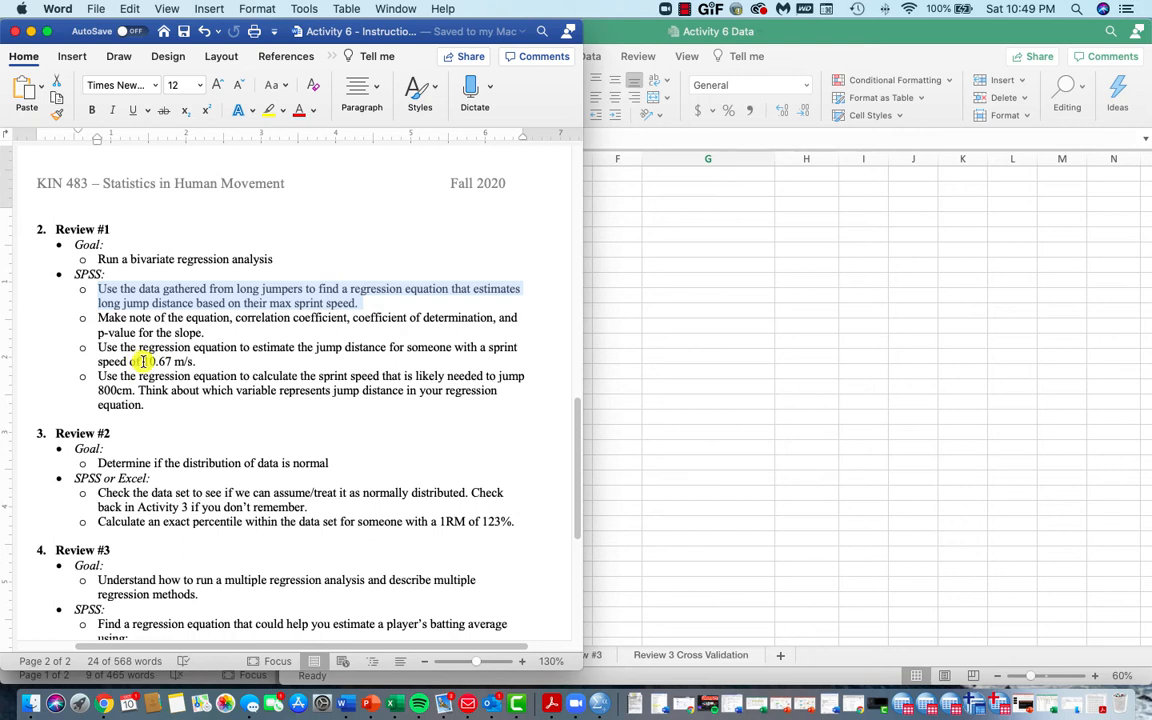
left_click_drag(143, 362, 197, 362)
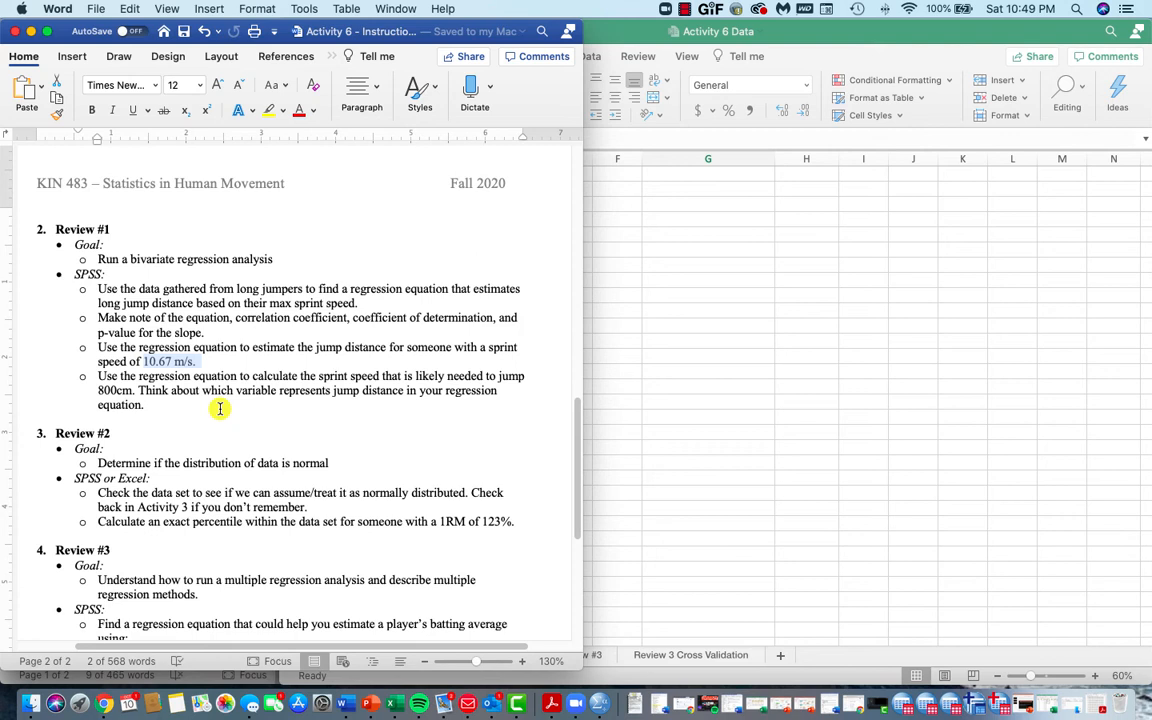
- Switch to the Activity 6 answer sheet and read the Review #1 questions on the regression equation, coefficients, p-value and predictions
left_click(357, 705)
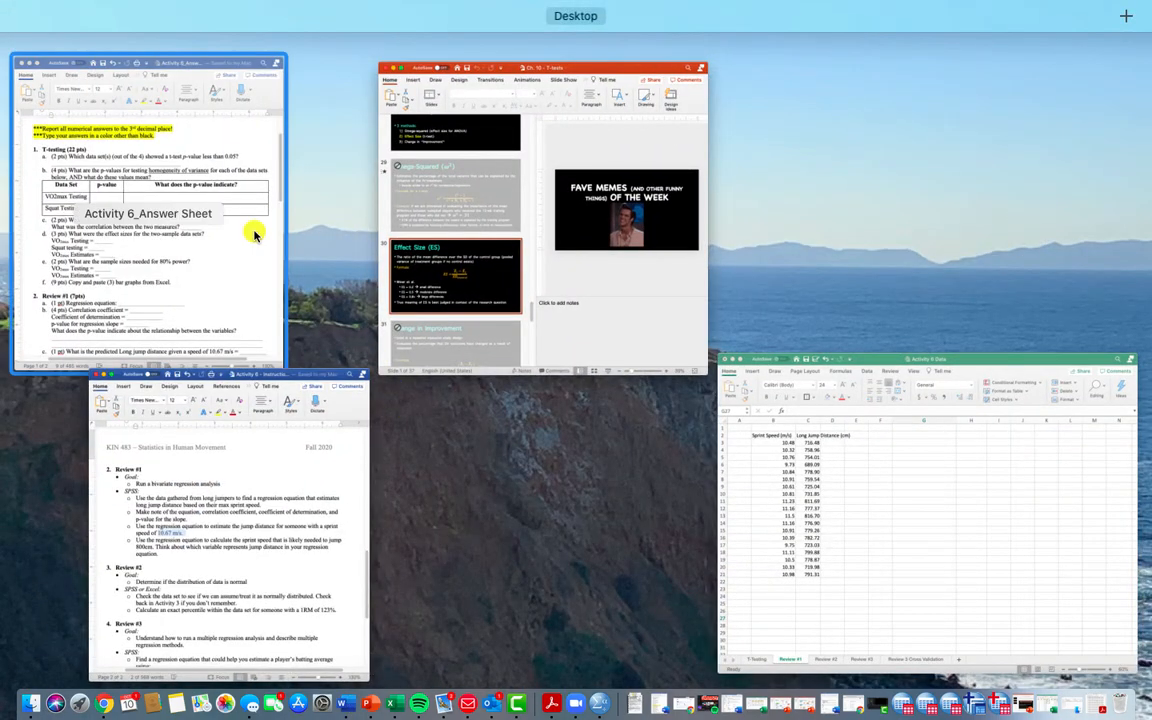
left_click(252, 231)
scroll(320, 320, "down", 10)
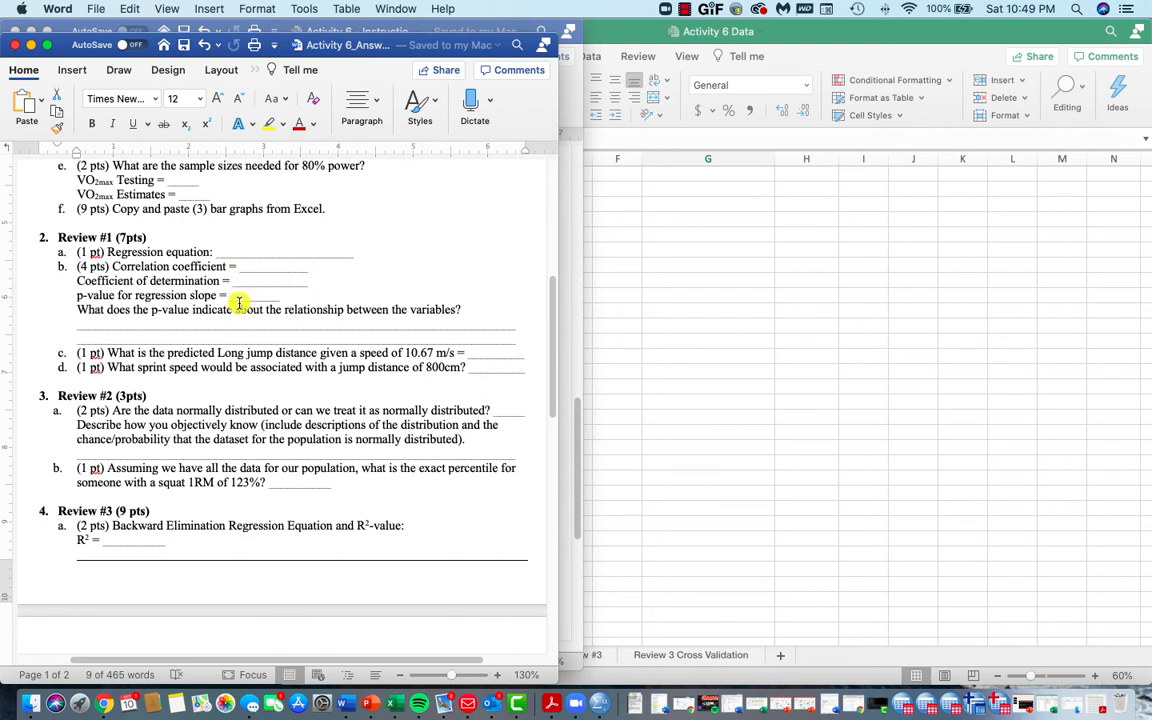
left_click_drag(280, 294, 223, 256)
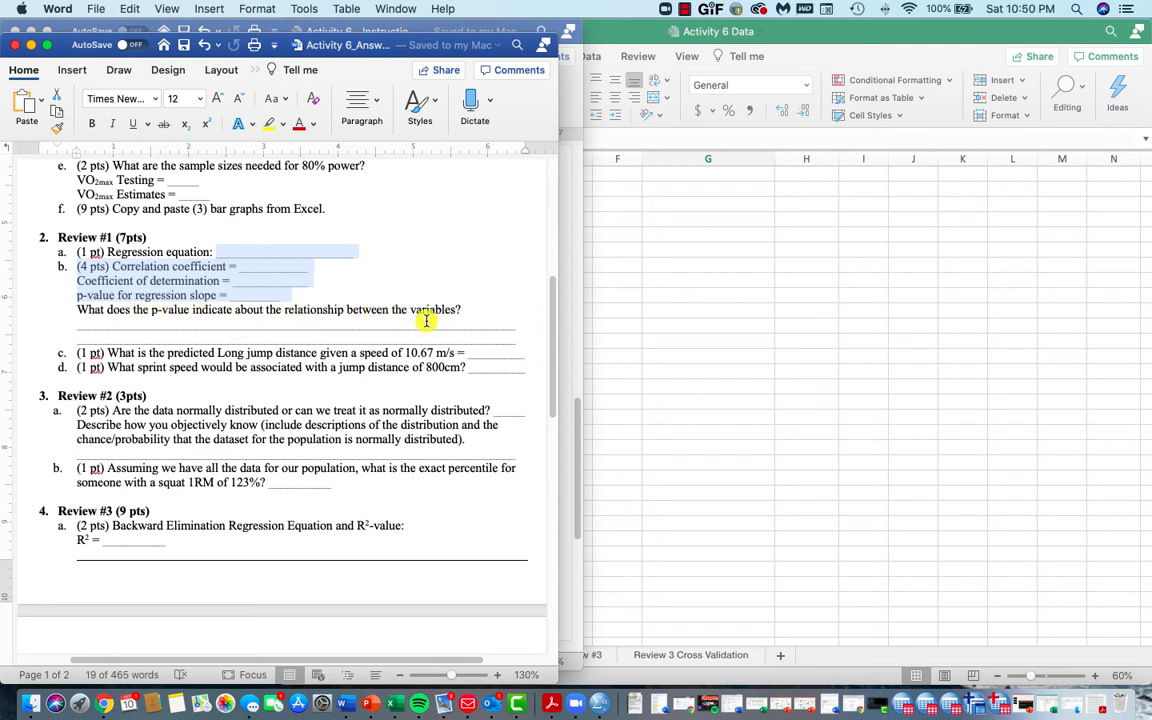
left_click_drag(152, 310, 190, 311)
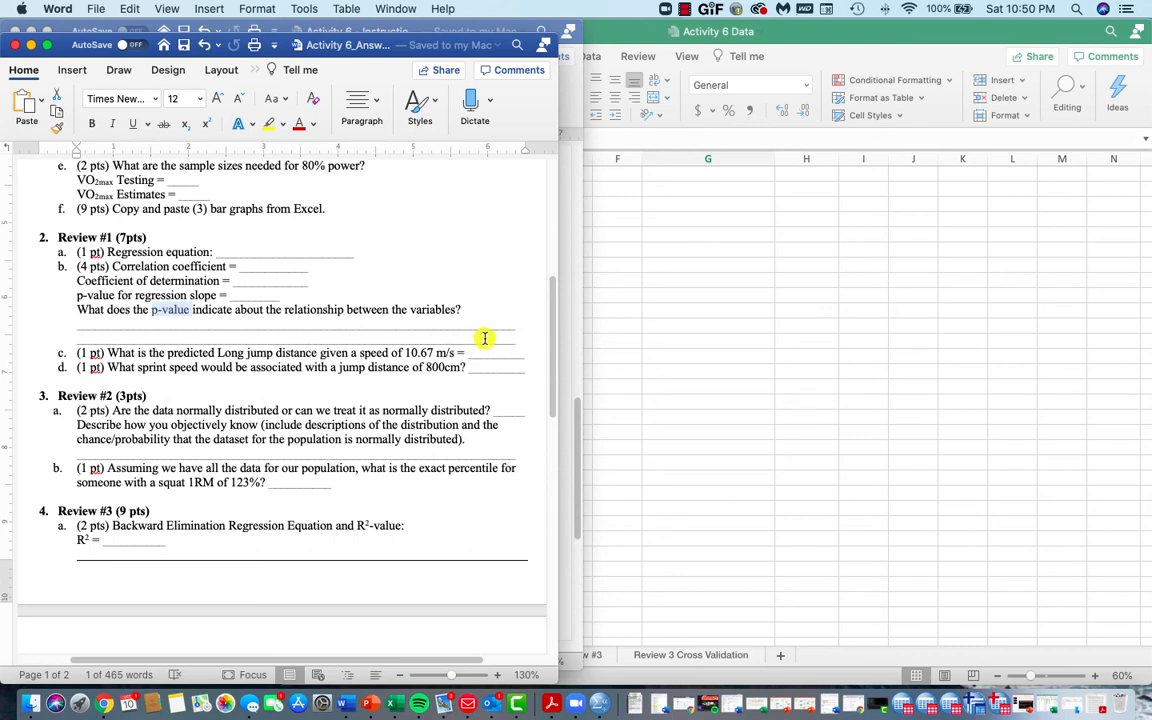
scroll(355, 305, "down", 2)
scroll(355, 305, "down", 3)
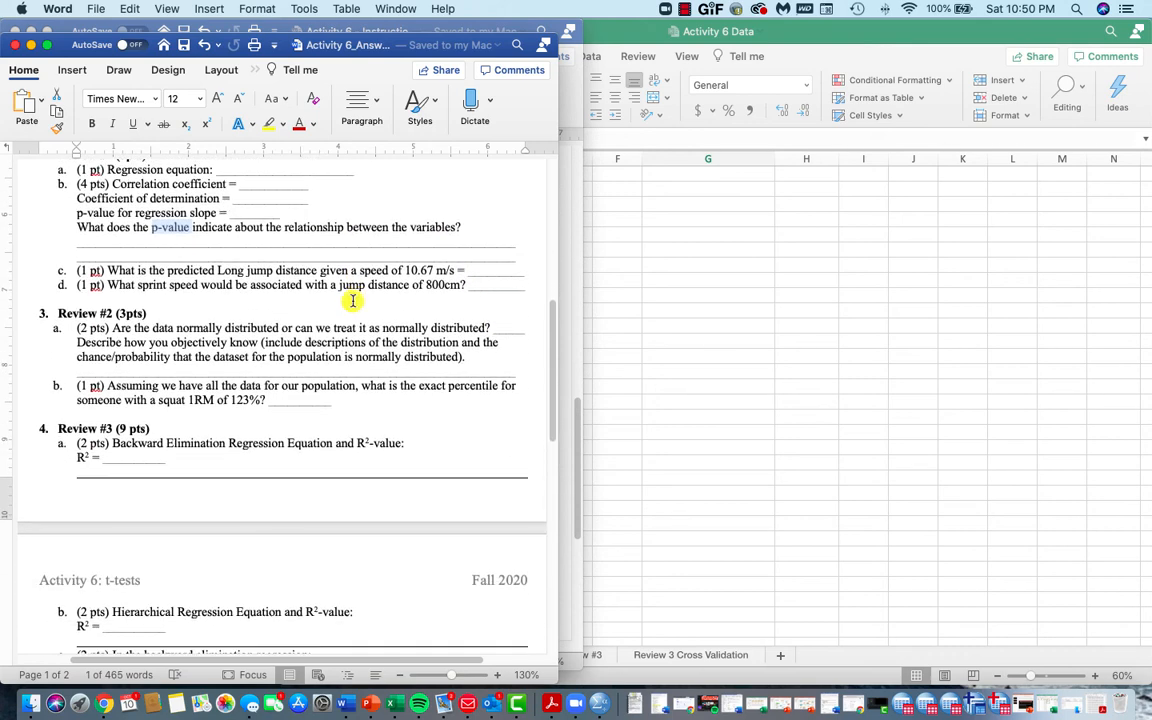
- Read the Review #2 normality and percentile tasks in the Word instructions, and view the squat 1RM data on Excel's Review #2 sheet
key("ctrl+Up")
left_click(290, 391)
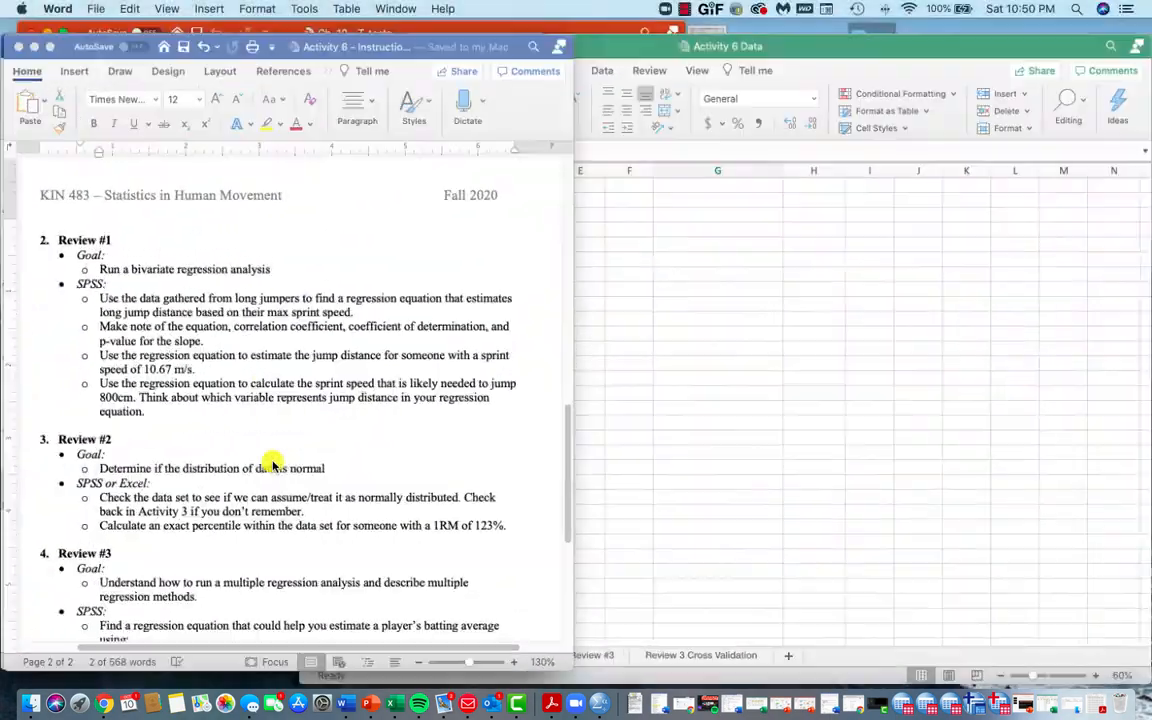
scroll(348, 427, "down", 10)
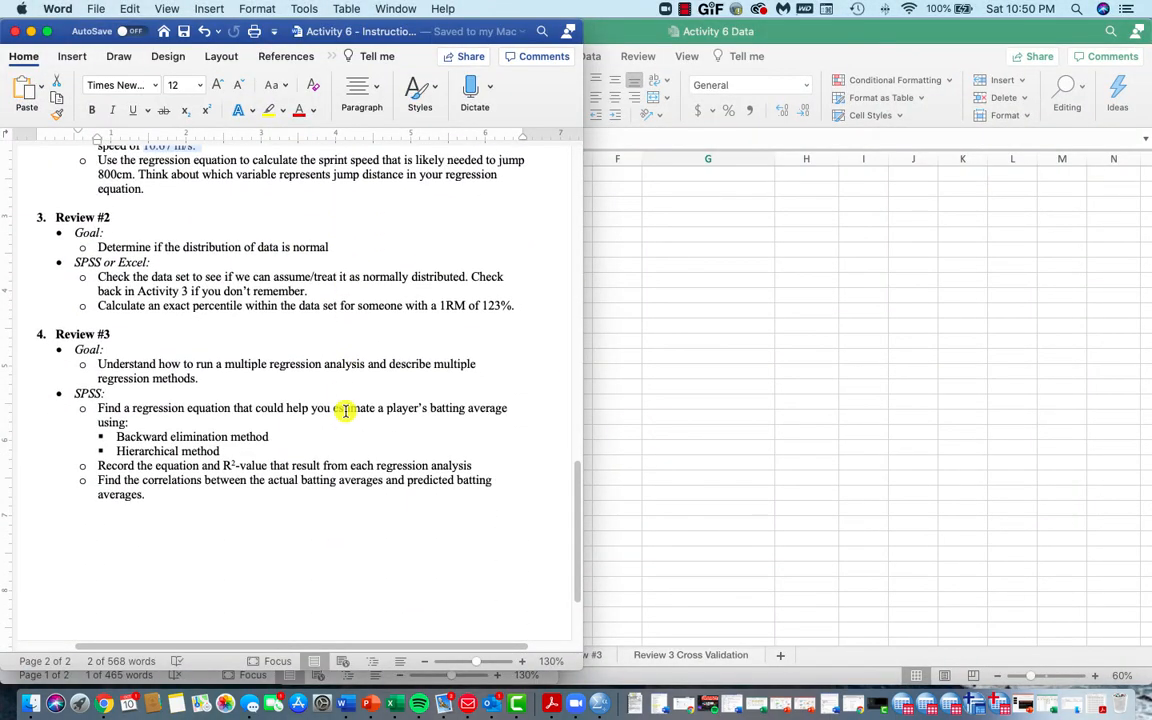
left_click(645, 500)
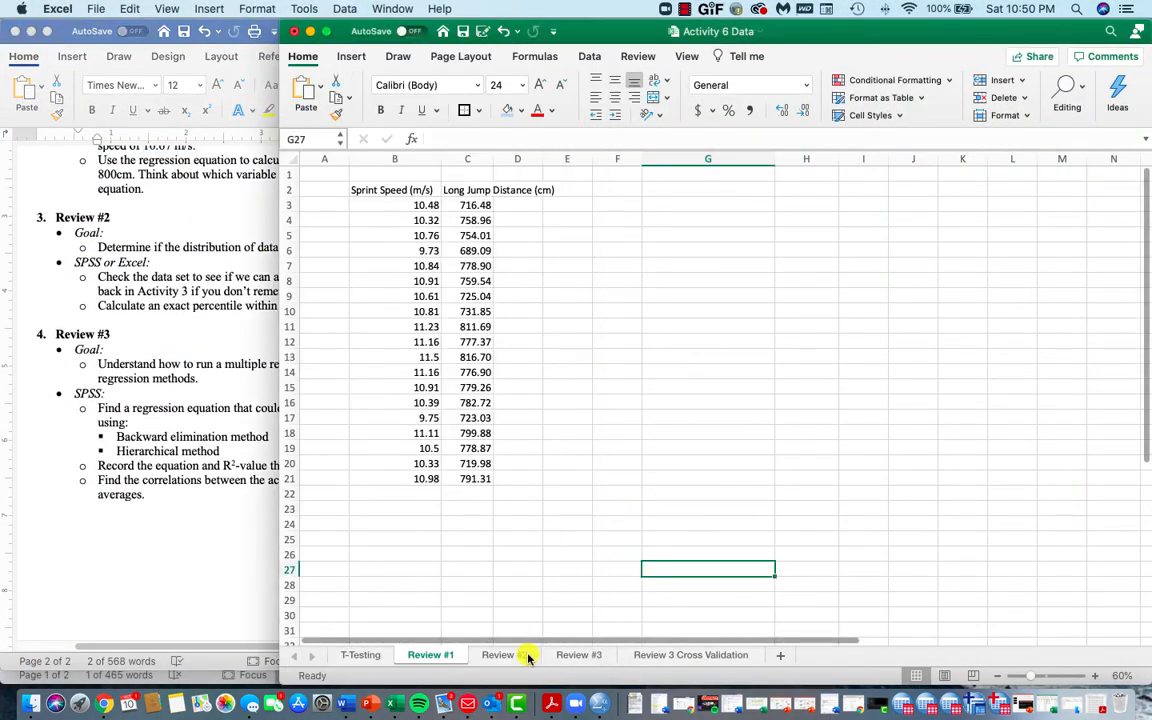
left_click(527, 655)
left_click(150, 255)
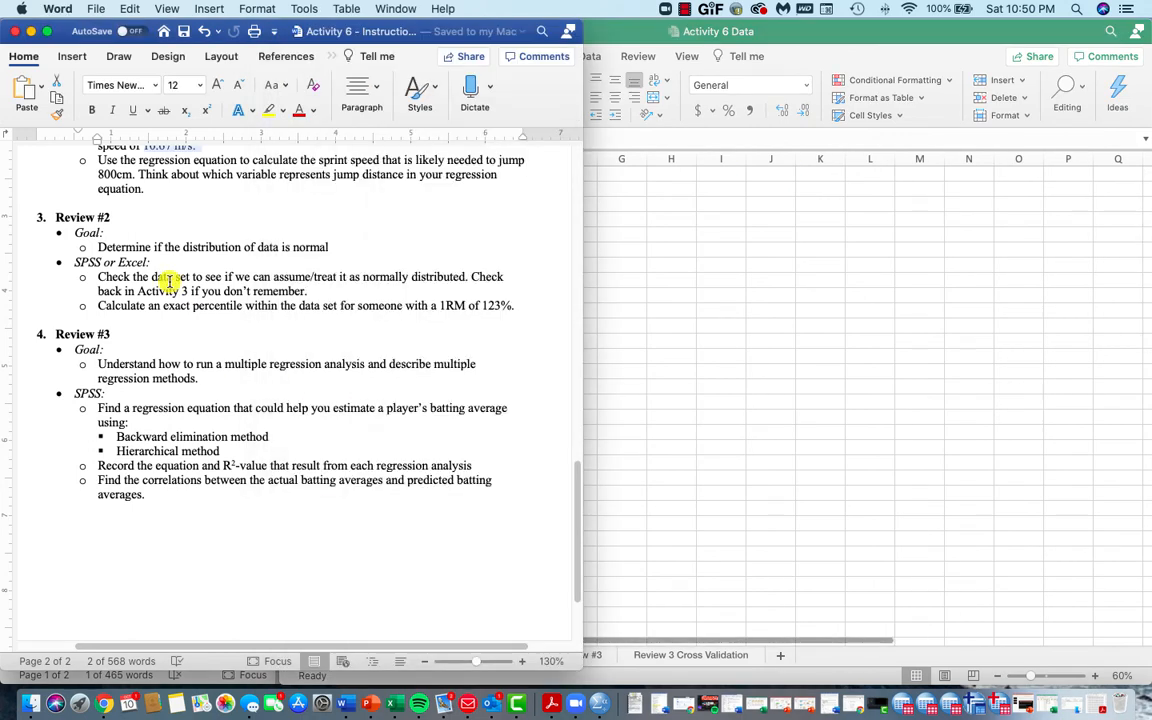
left_click_drag(105, 249, 305, 232)
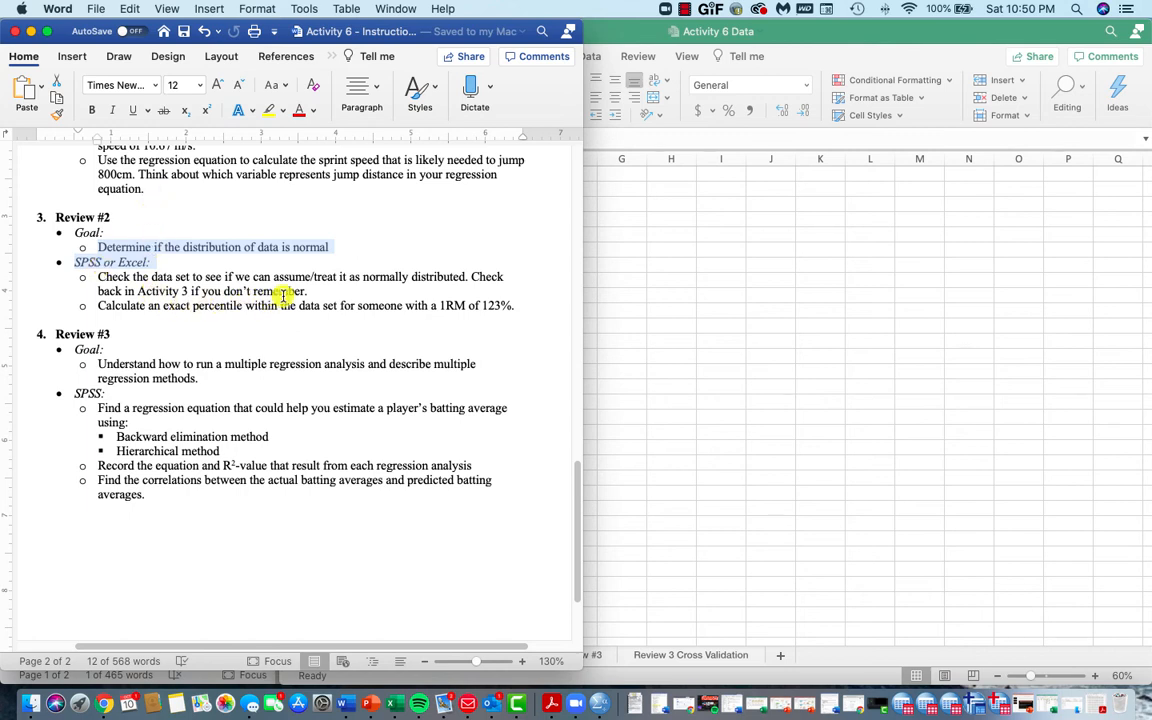
left_click_drag(309, 292, 137, 292)
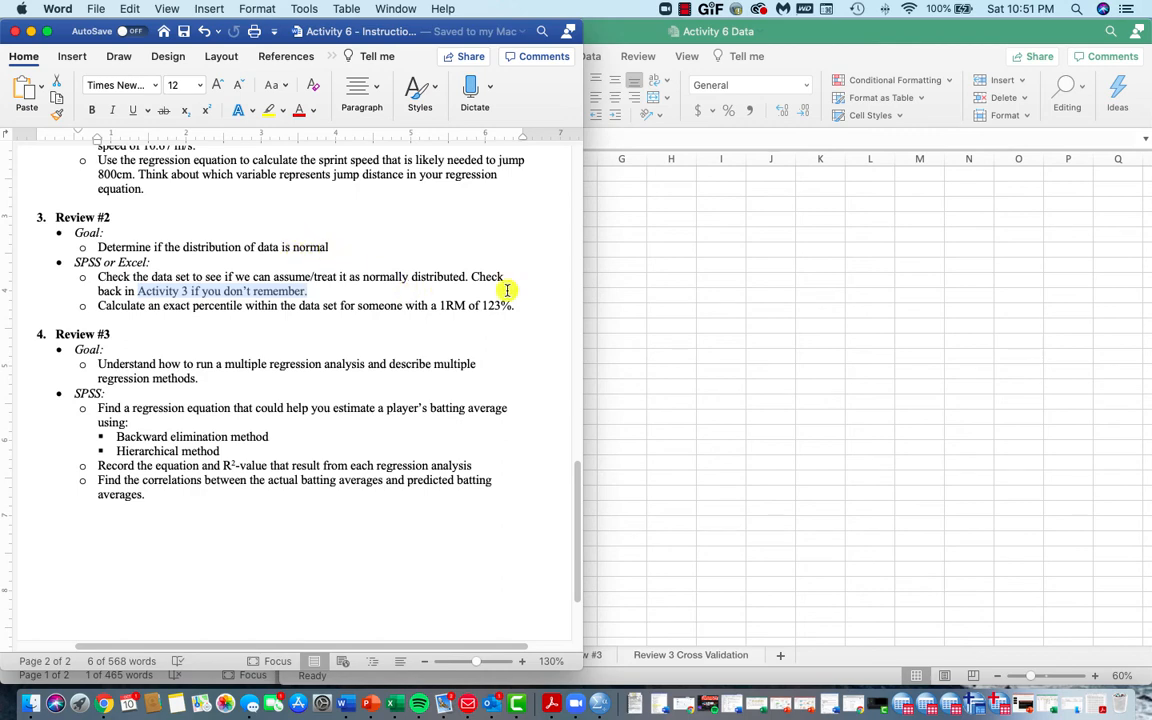
left_click(622, 268)
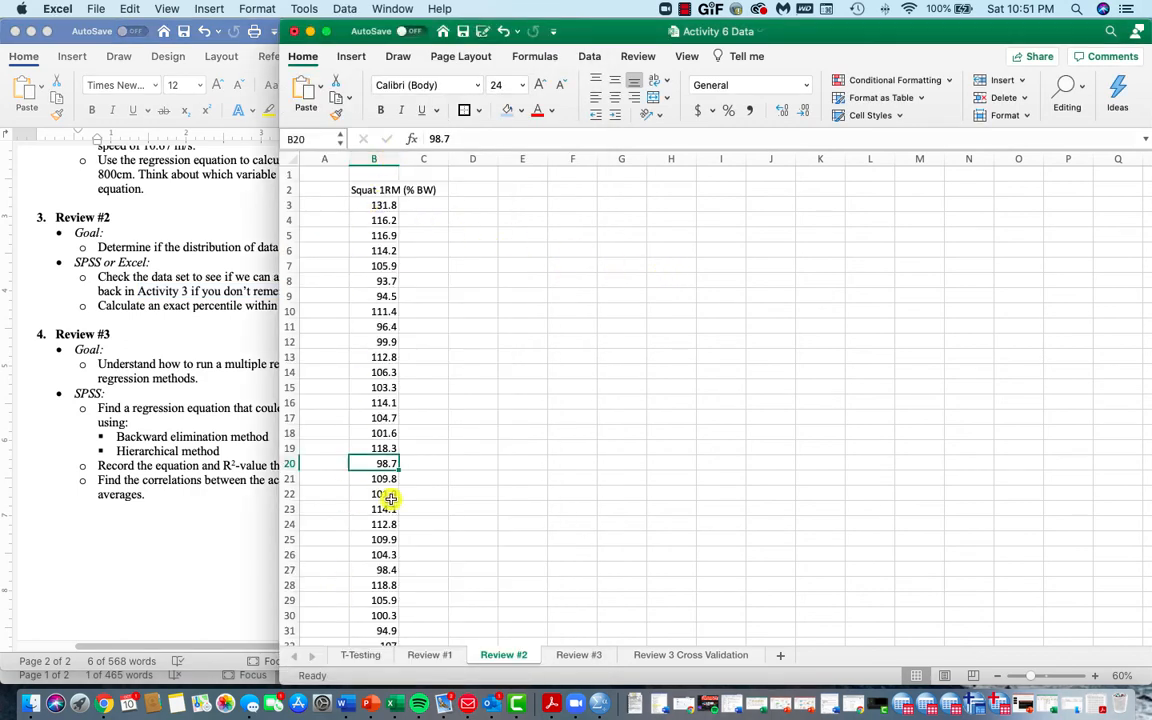
- Return to the answer sheet and read the Review #2 questions on normal distribution and the exact percentile for a 123% squat 1RM
left_click(212, 315)
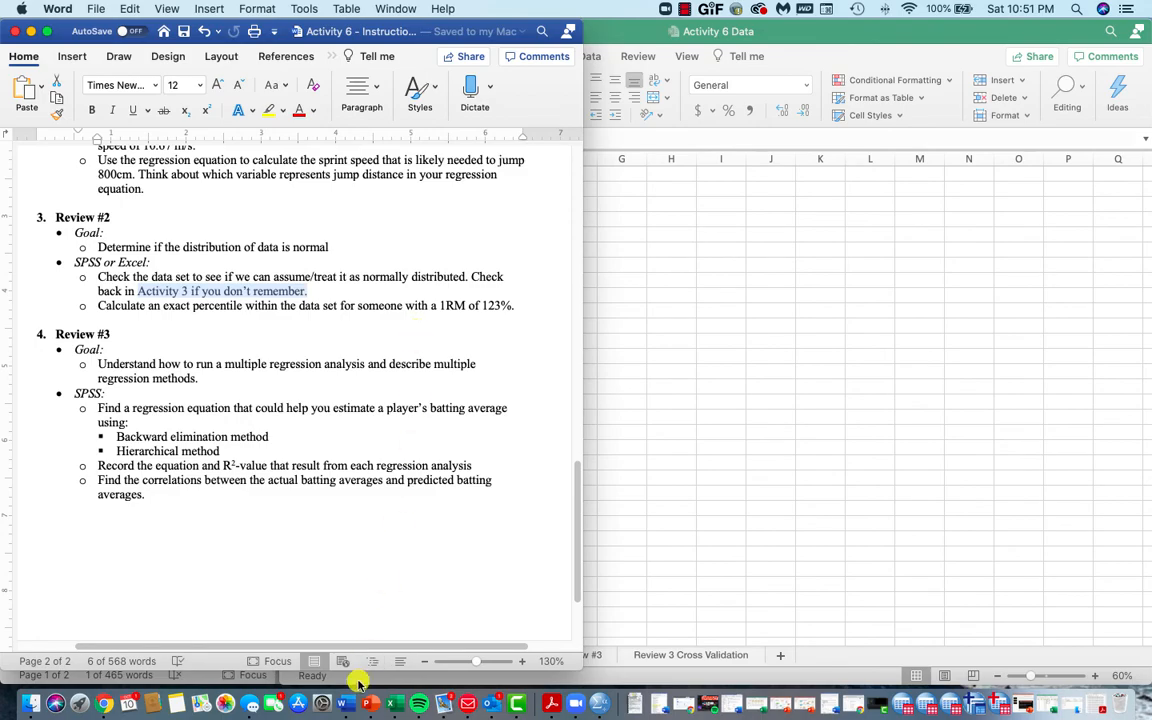
key("ctrl+Up")
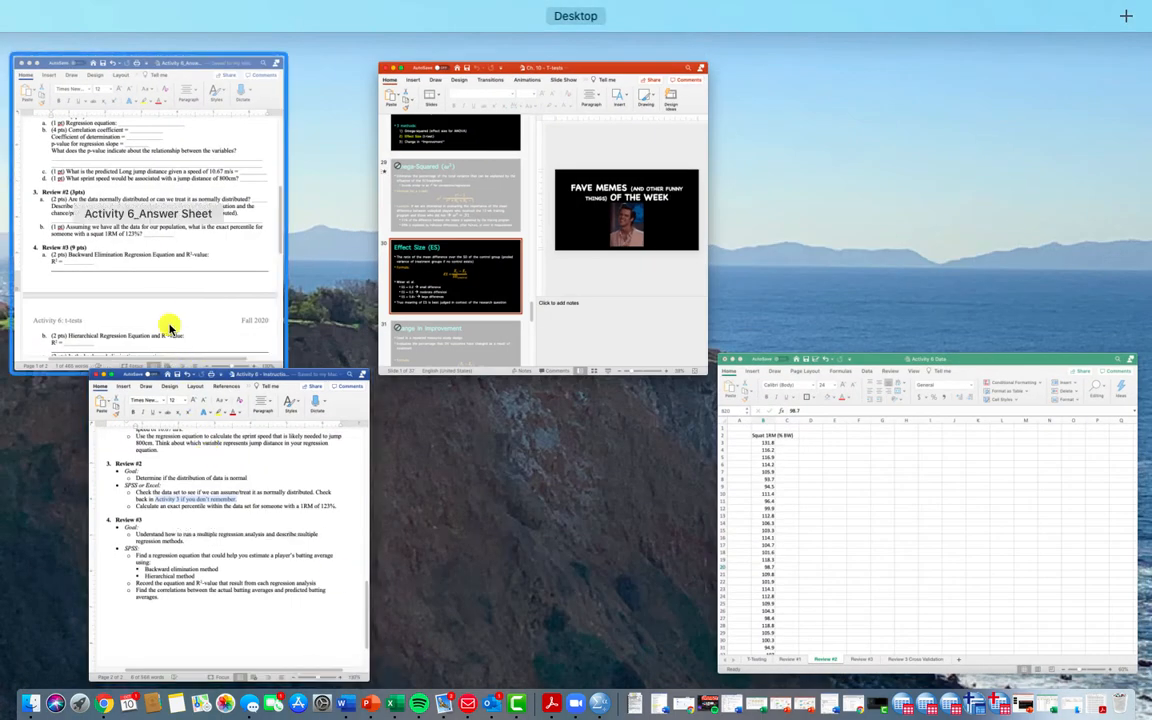
left_click(167, 321)
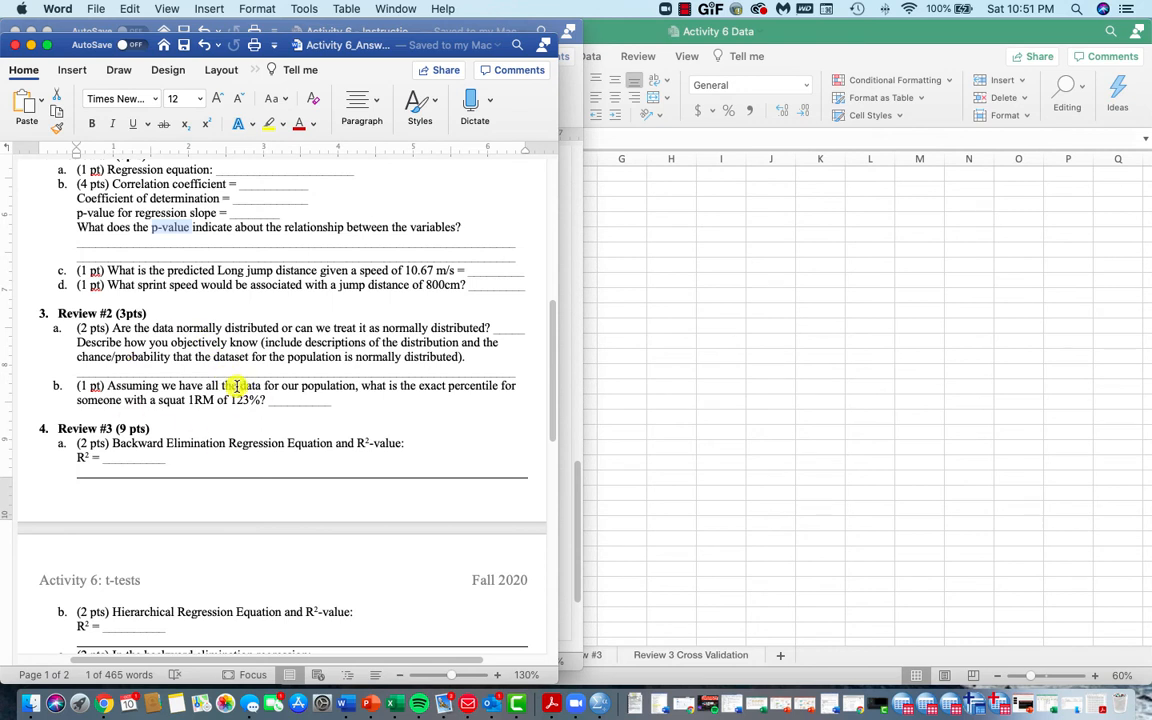
left_click_drag(114, 328, 505, 330)
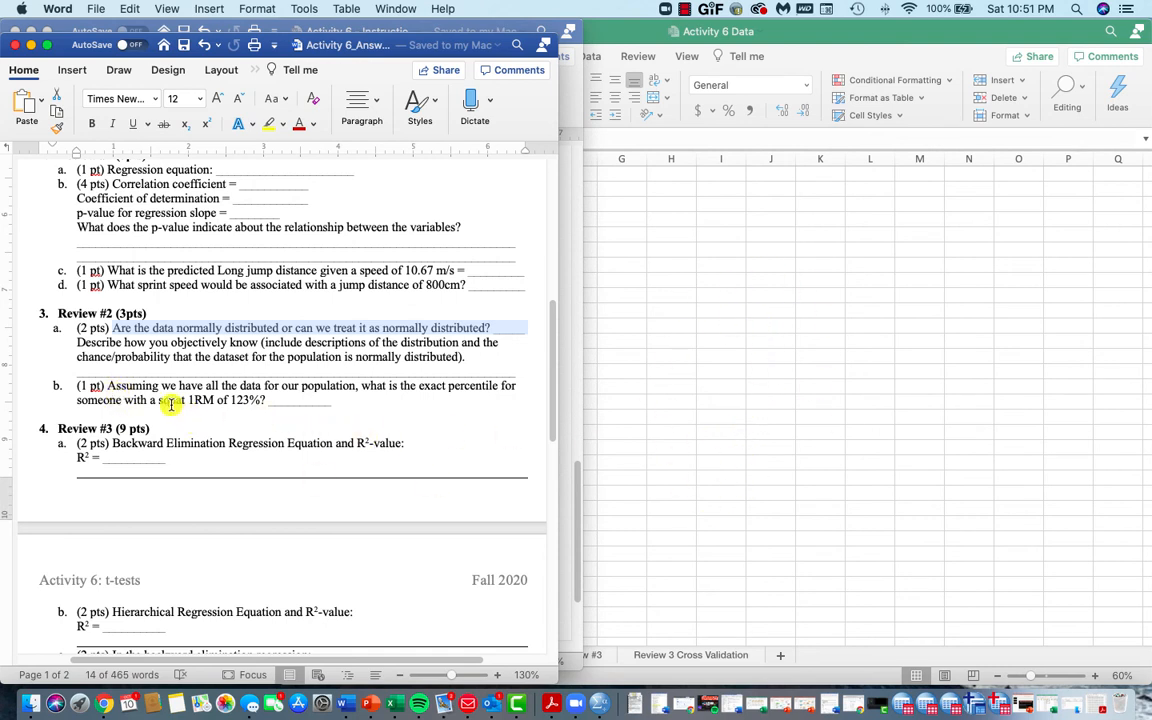
left_click_drag(108, 388, 347, 388)
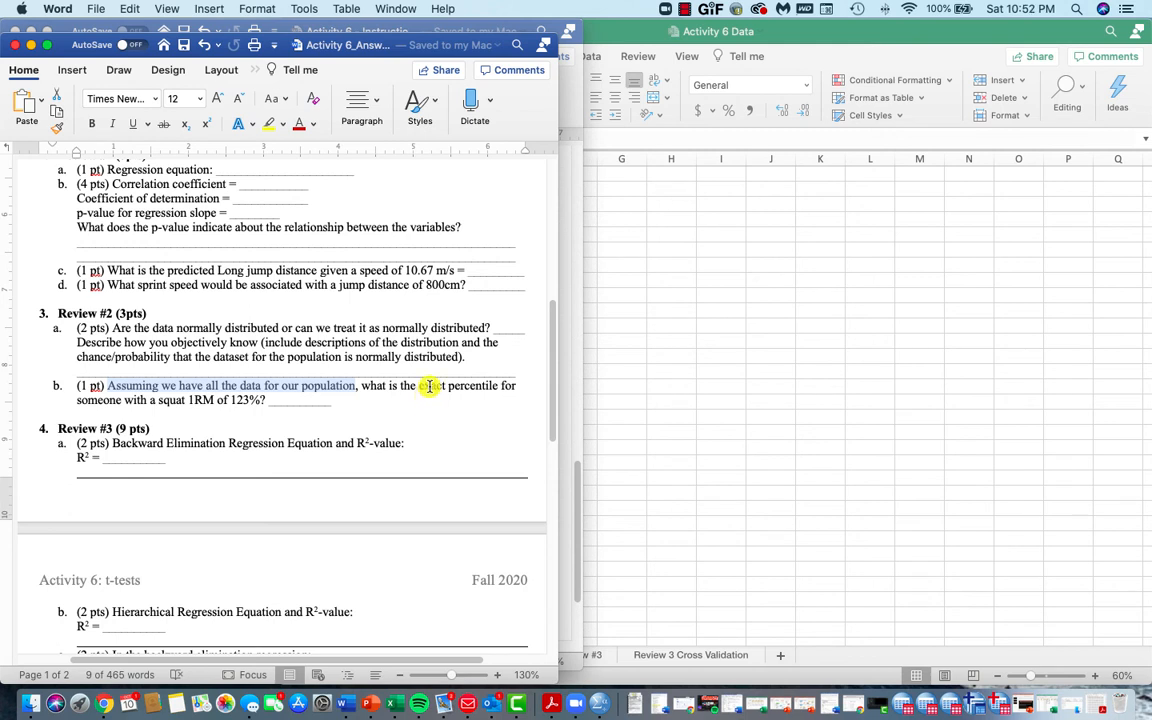
left_click(430, 386)
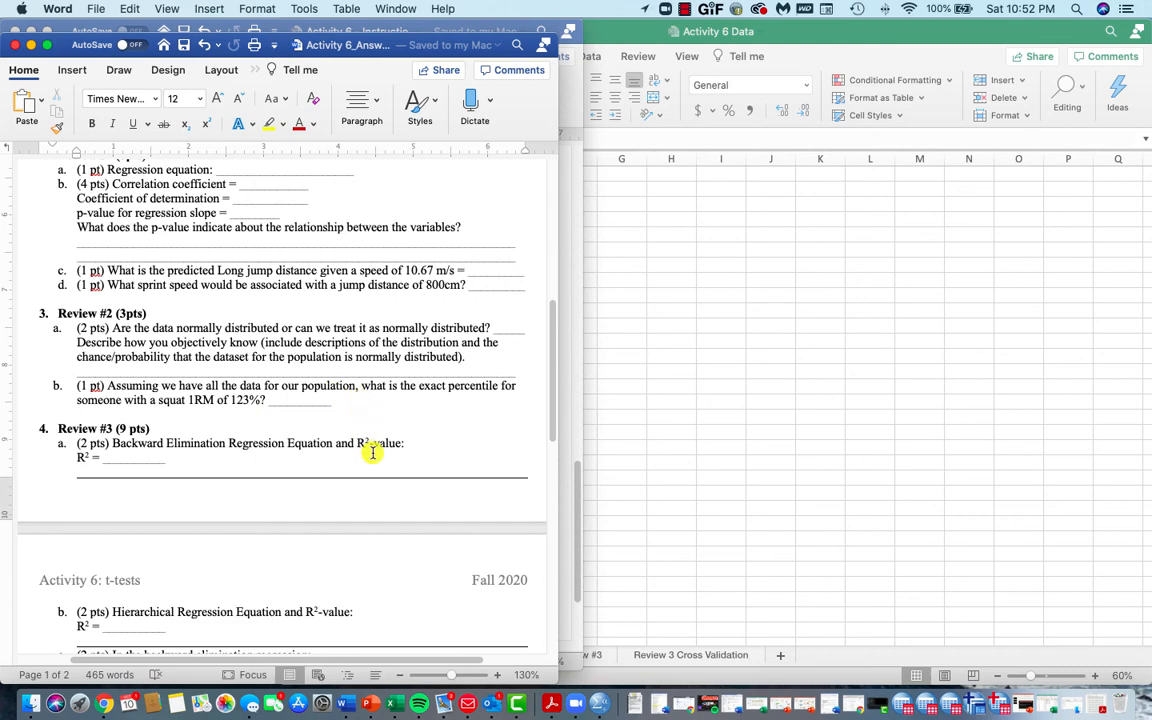
- Look over the Review #3 questions in the answer sheet, and bring up the batting data on Excel's Review #3 sheet
scroll(371, 396, "down", 8)
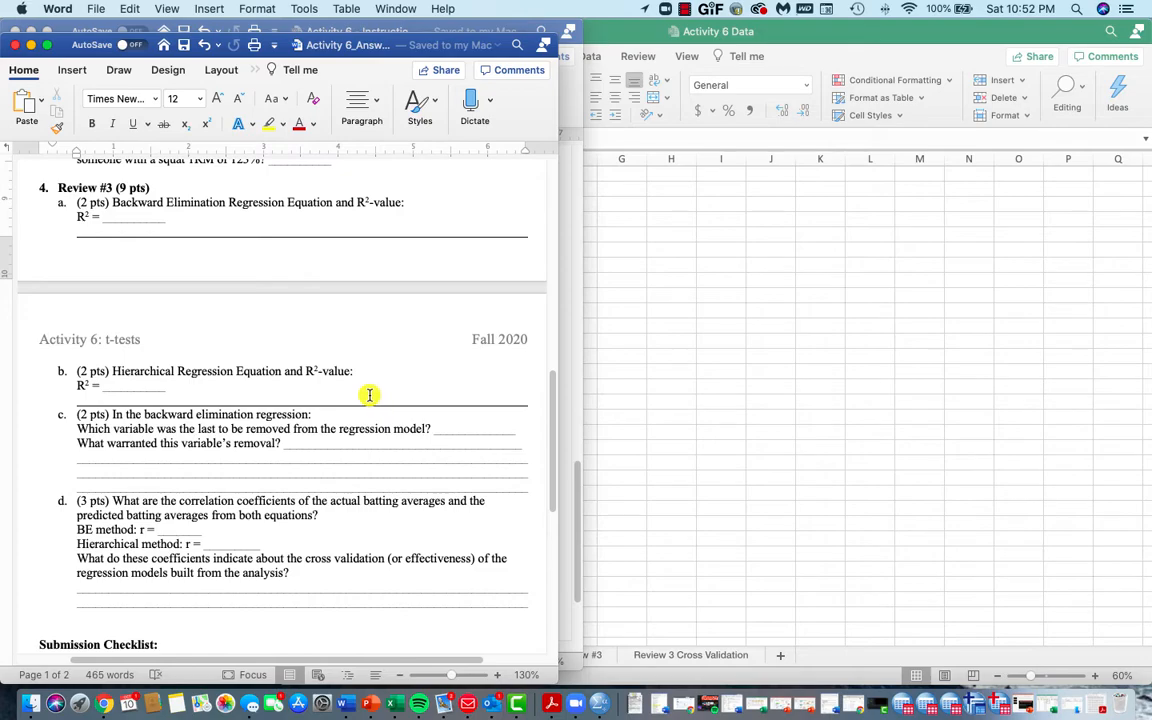
key("ctrl+Up")
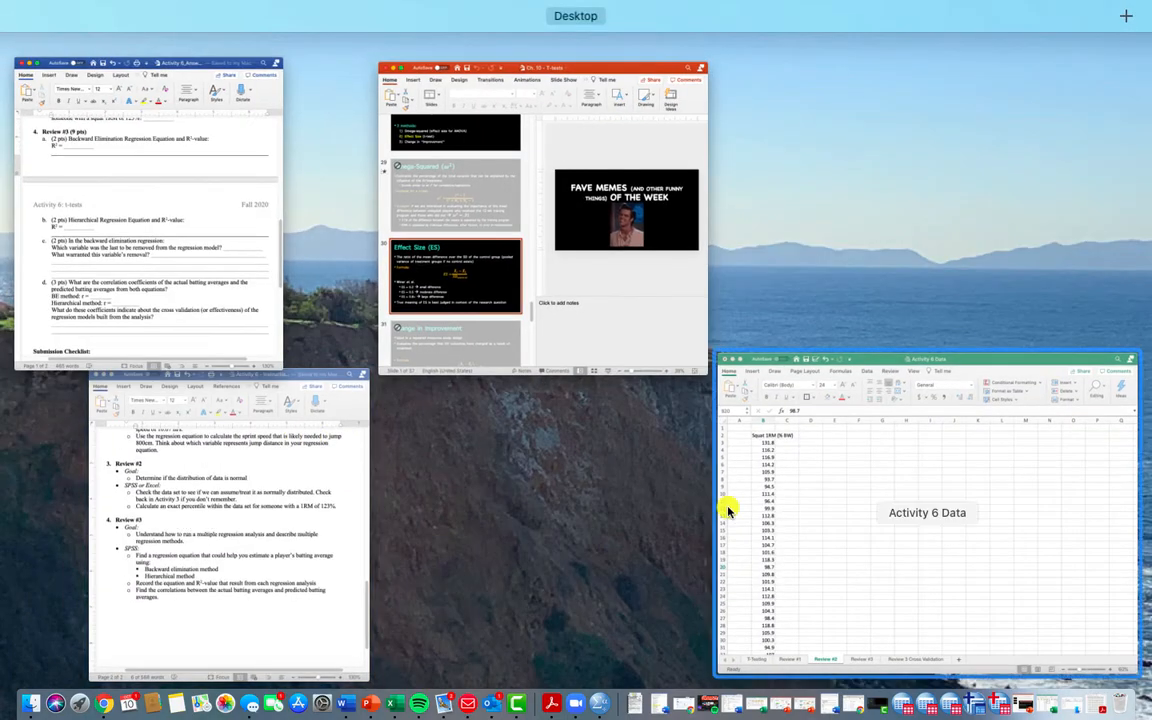
left_click(234, 473)
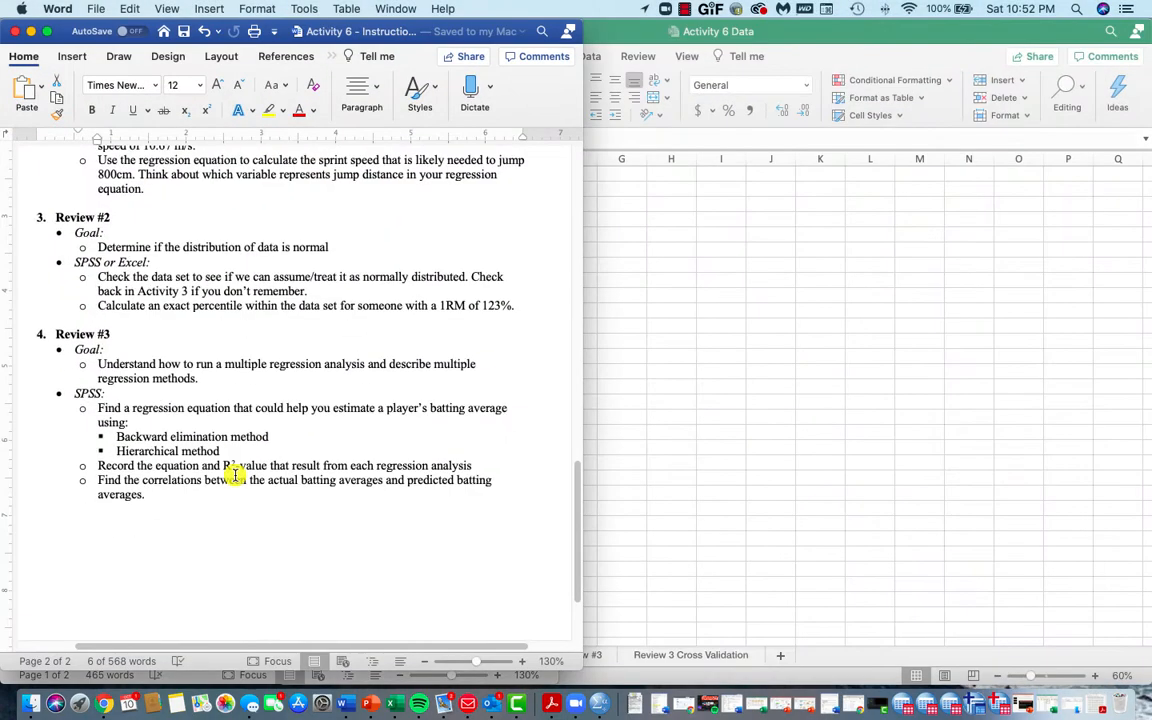
left_click(725, 530)
left_click(590, 657)
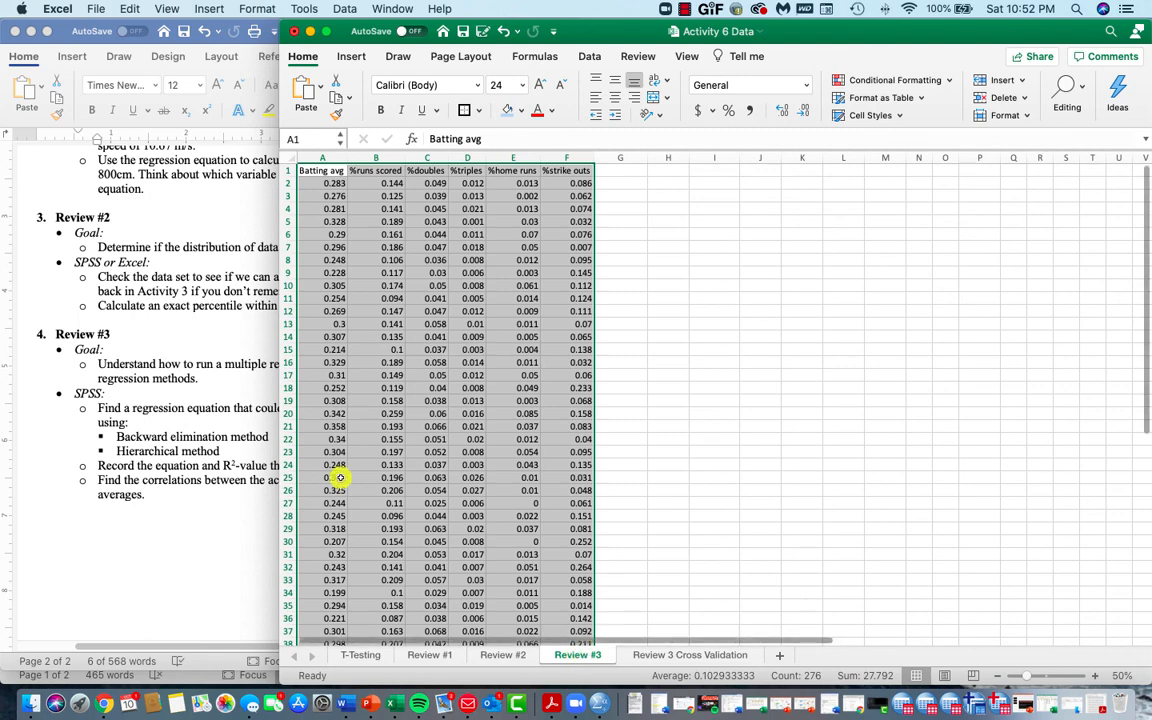
- Read the Review #3 multiple regression instructions covering the backward elimination and hierarchical methods, and return to the batting data
left_click(130, 408)
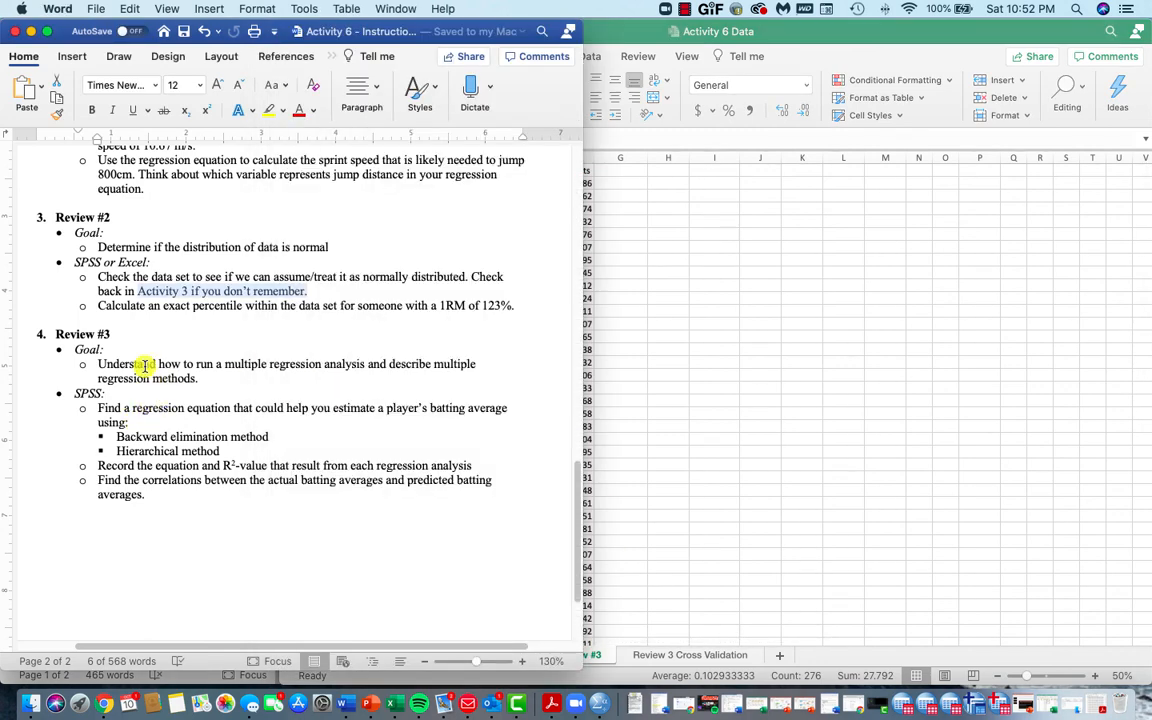
left_click_drag(222, 365, 388, 371)
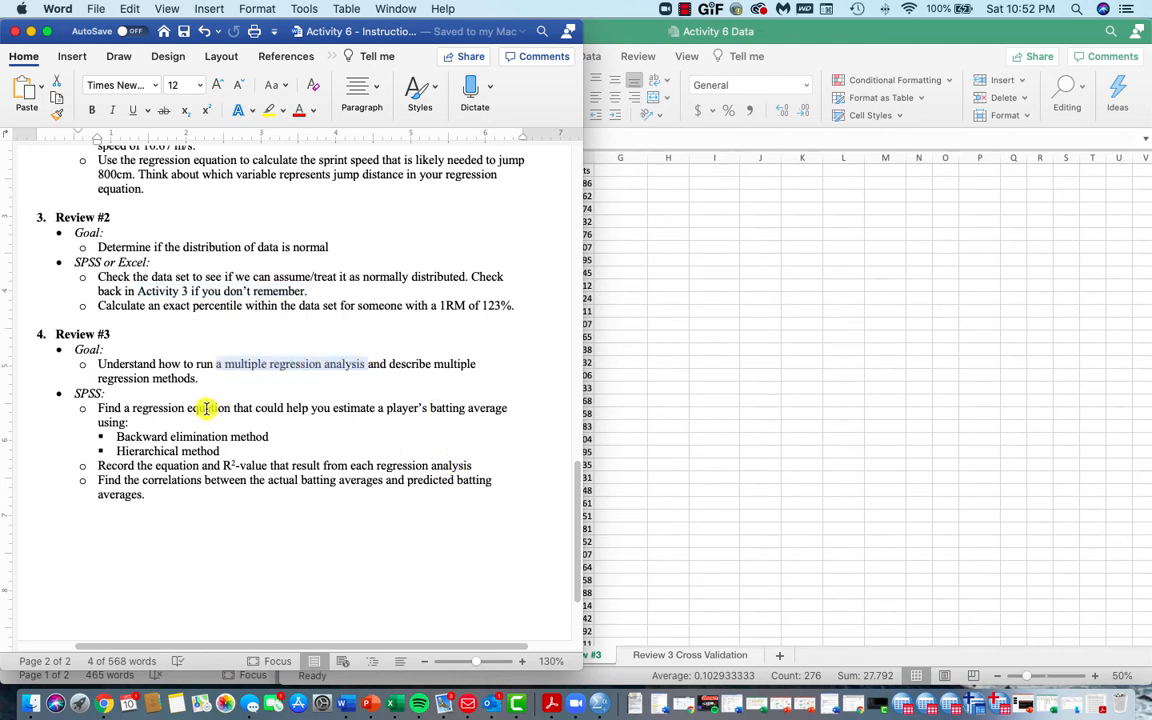
left_click_drag(116, 437, 208, 456)
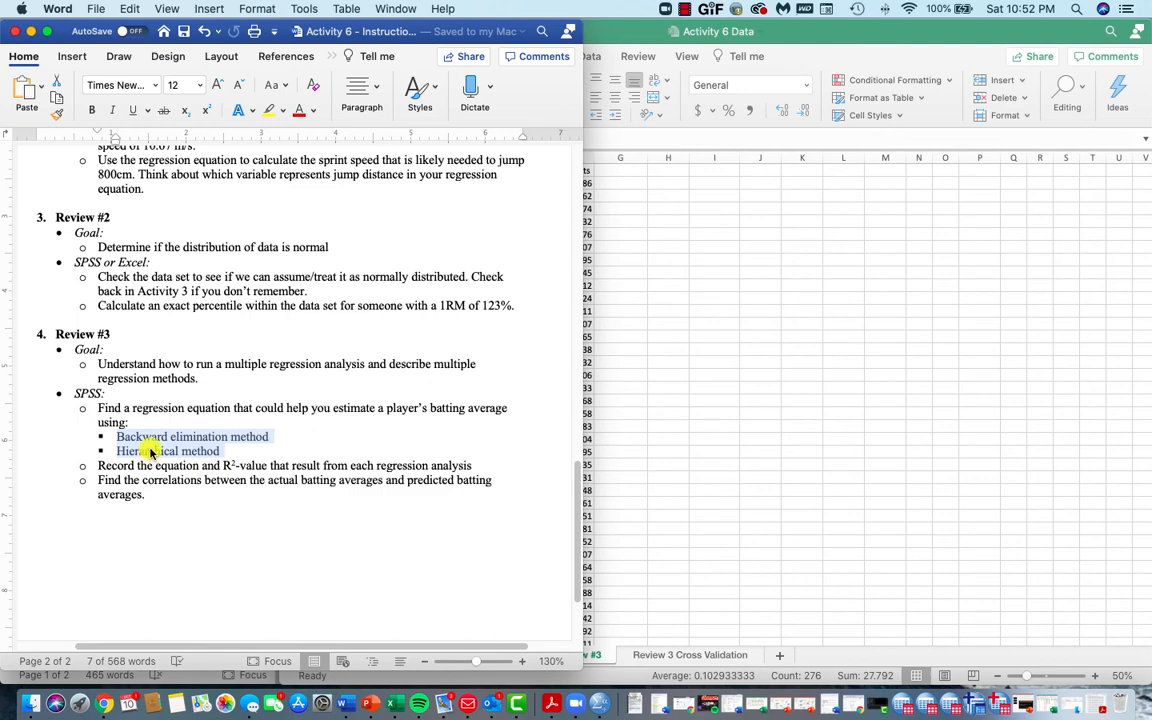
left_click(599, 415)
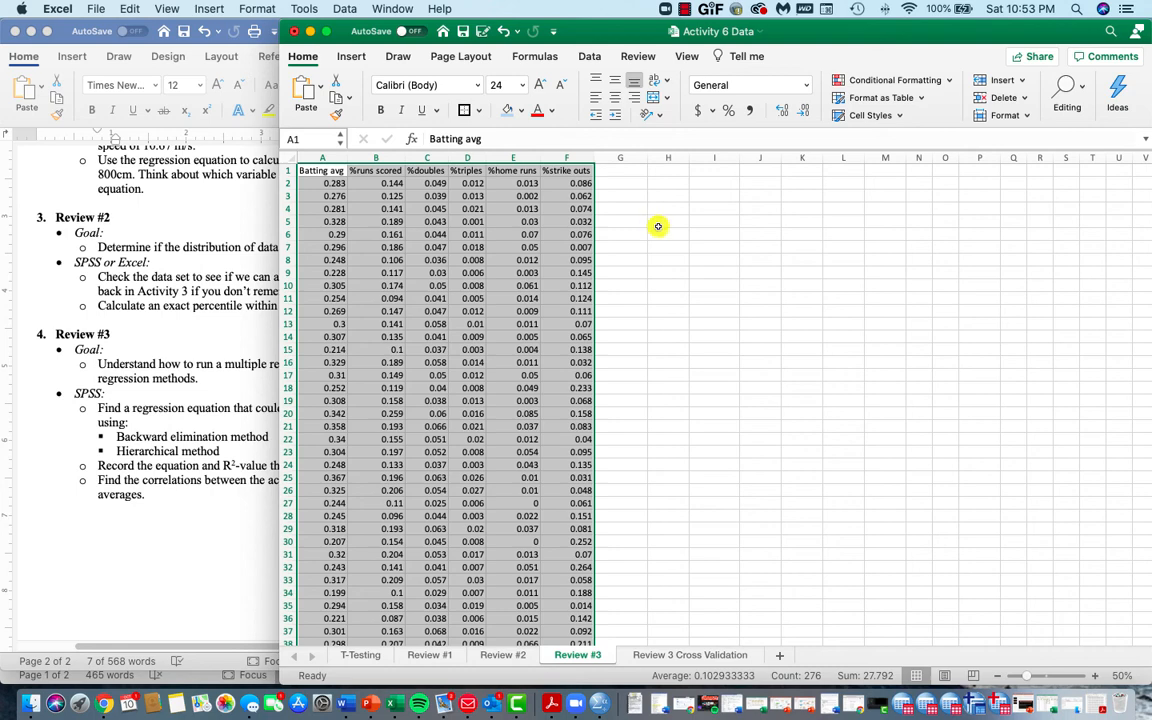
- Read the instruction on correlating actual and predicted batting averages, and compare the Review 3 Cross Validation data with the Review #3 sheet
left_click(149, 494)
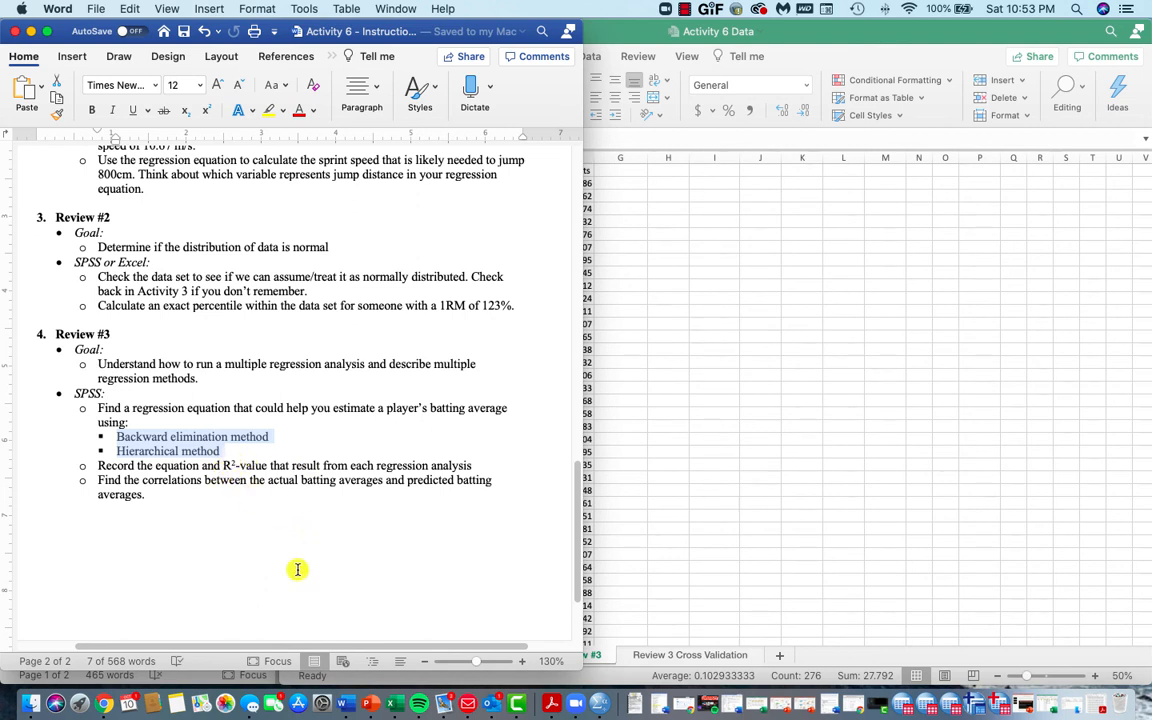
left_click_drag(98, 480, 188, 492)
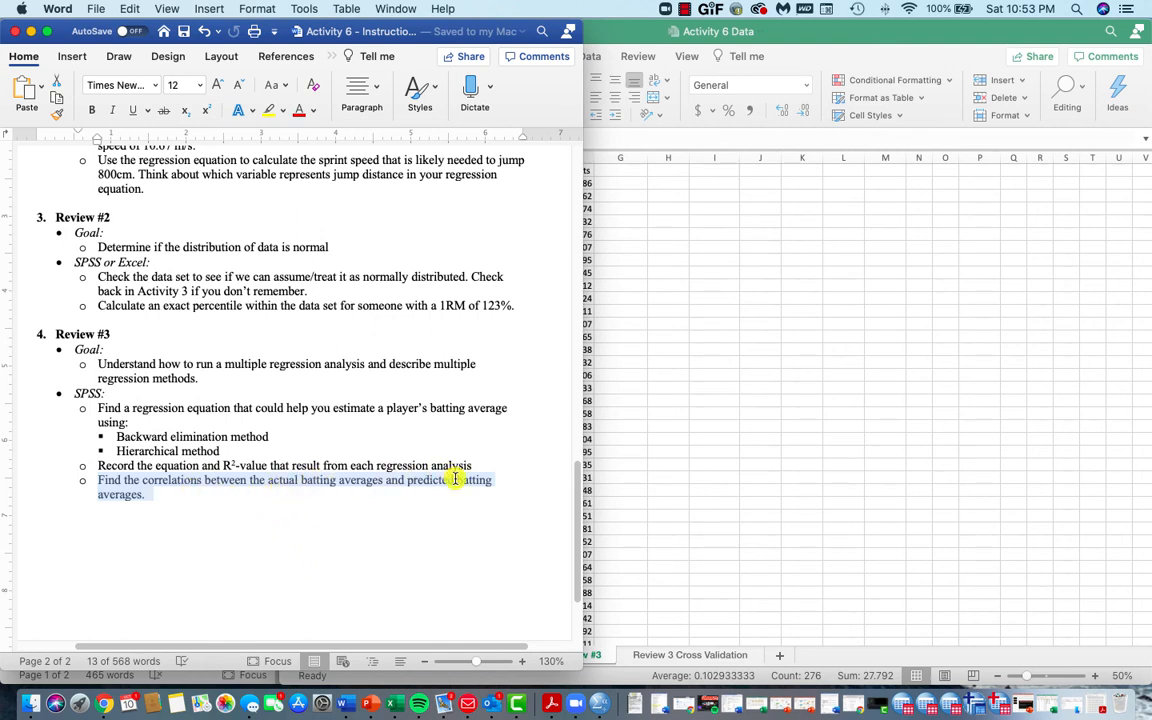
left_click(674, 658)
left_click(670, 656)
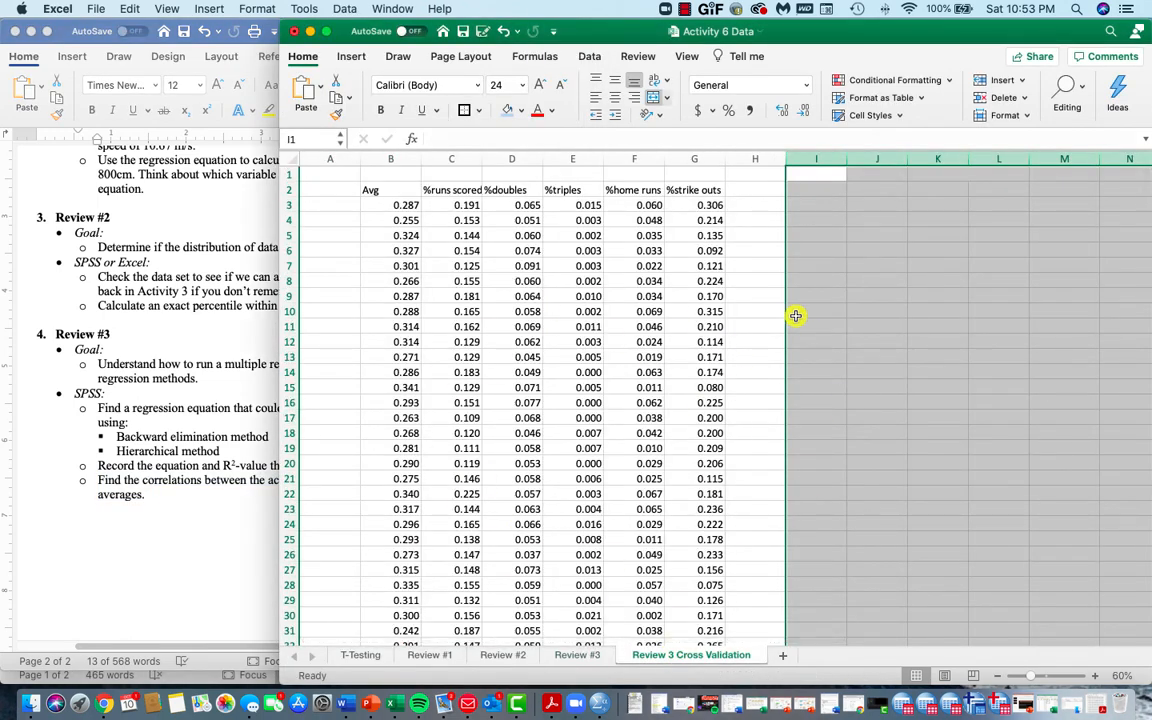
left_click(762, 341)
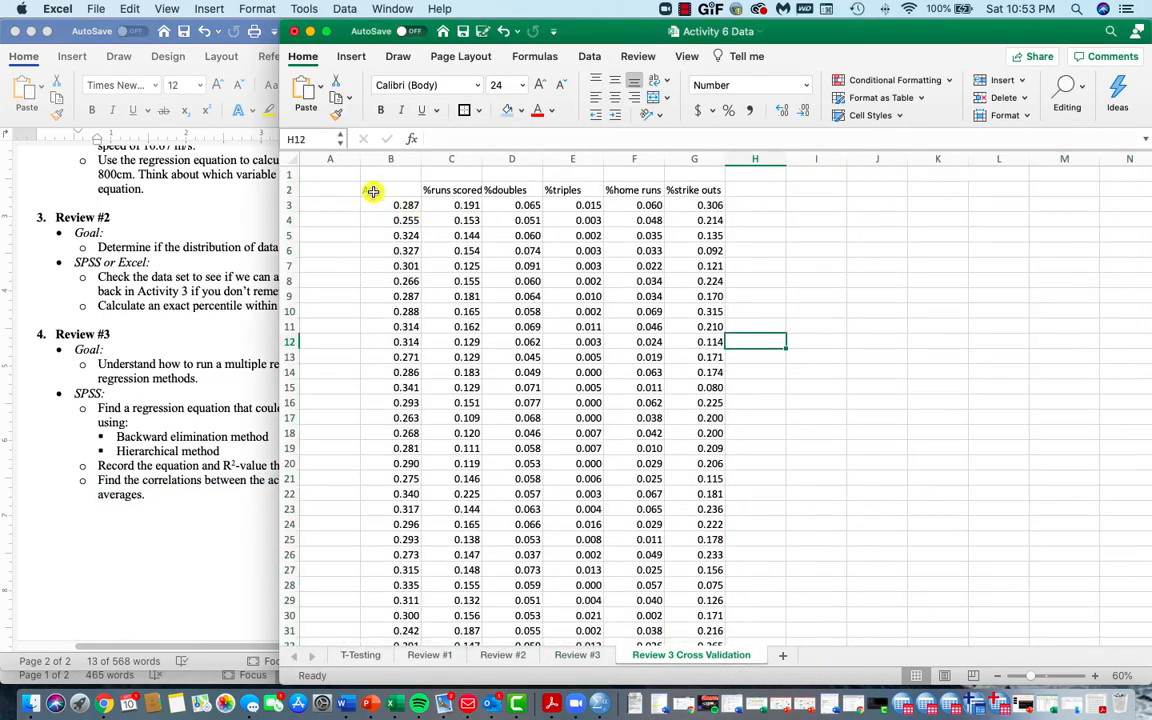
left_click_drag(376, 190, 690, 554)
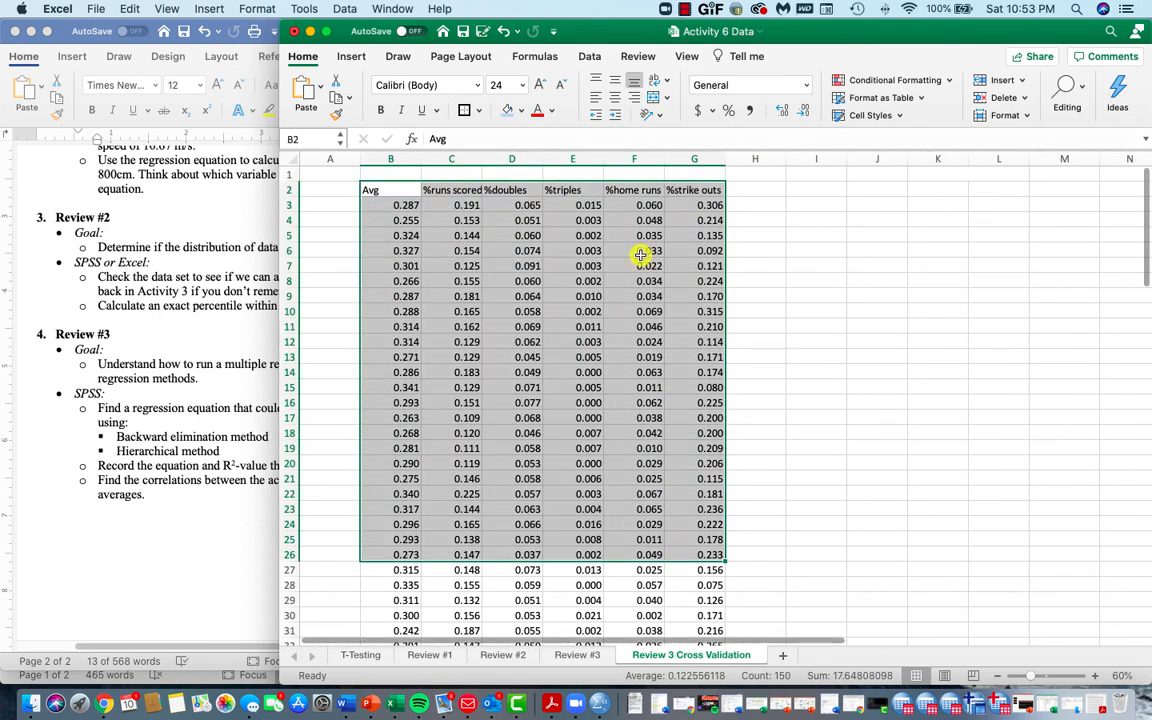
left_click(590, 660)
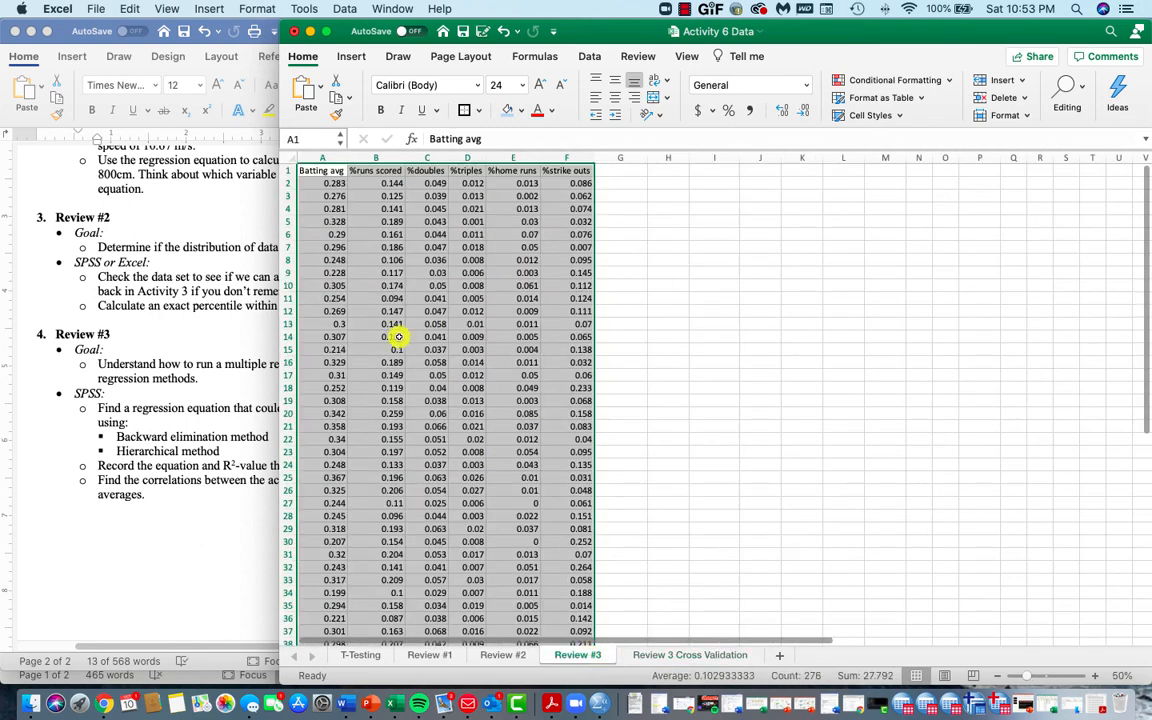
- Switch to the Review 3 Cross Validation sheet and highlight the actual batting averages in the Avg column
left_click(663, 657)
left_click(889, 266)
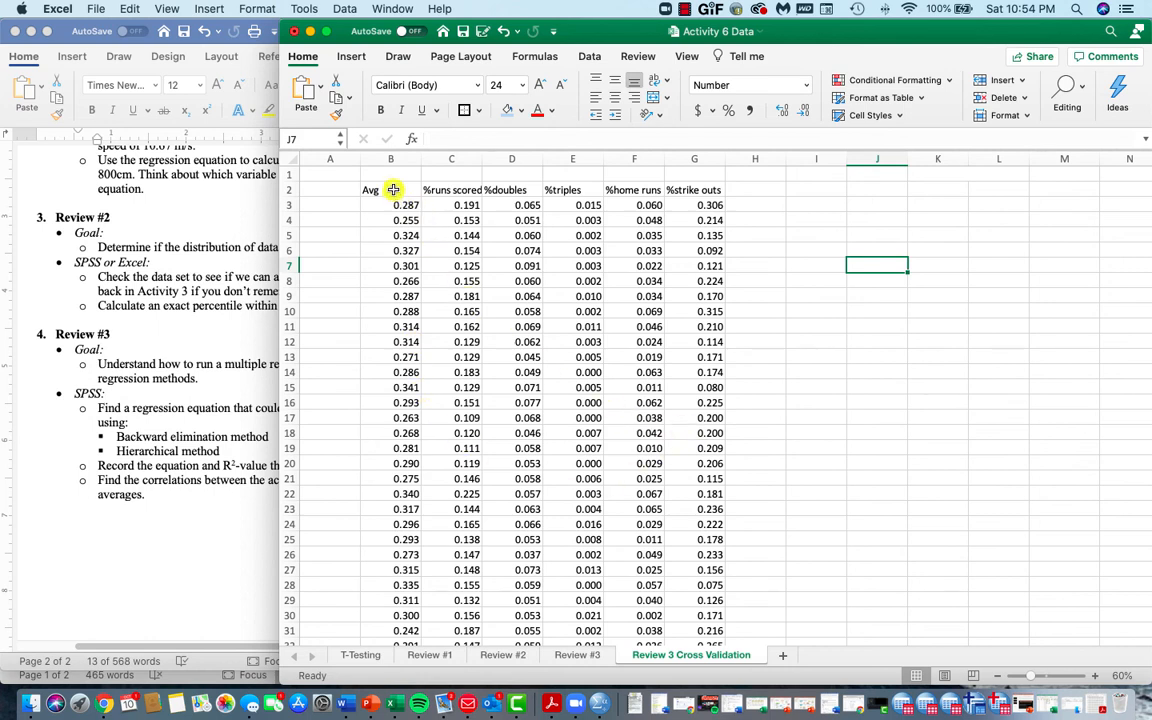
left_click_drag(395, 189, 378, 612)
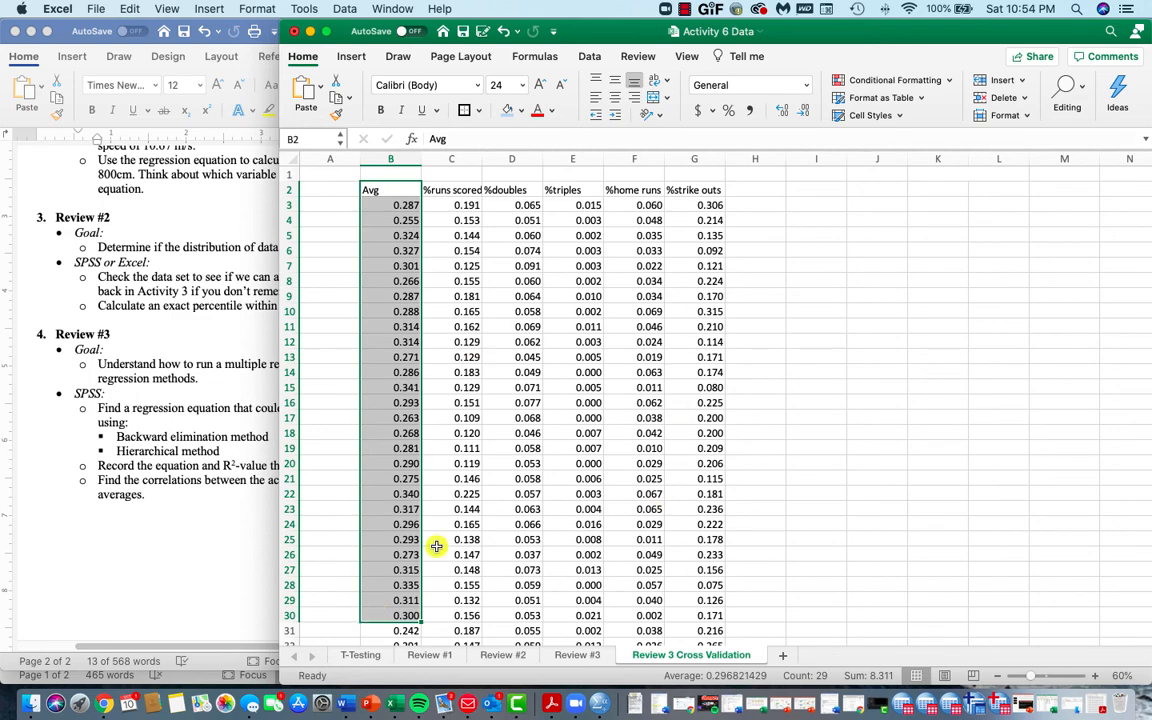
- Return to the Word answer sheet and read Review #3 questions c and d on variable removal and correlation coefficients
left_click(206, 661)
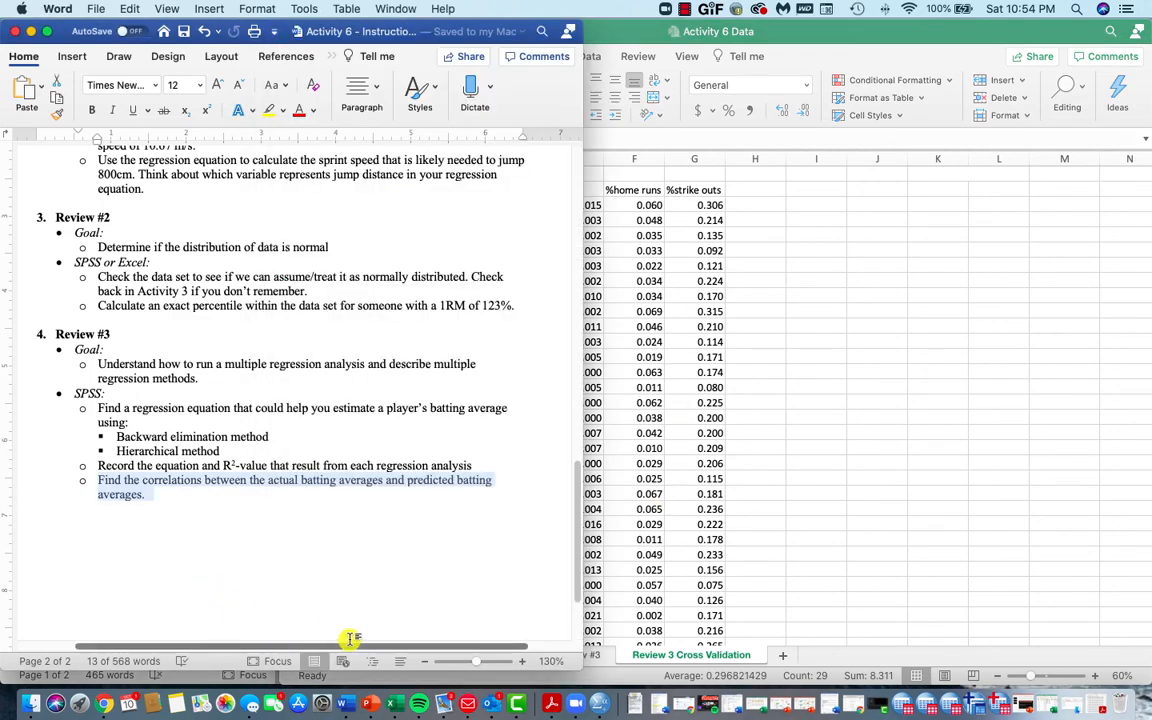
key("ctrl+Up")
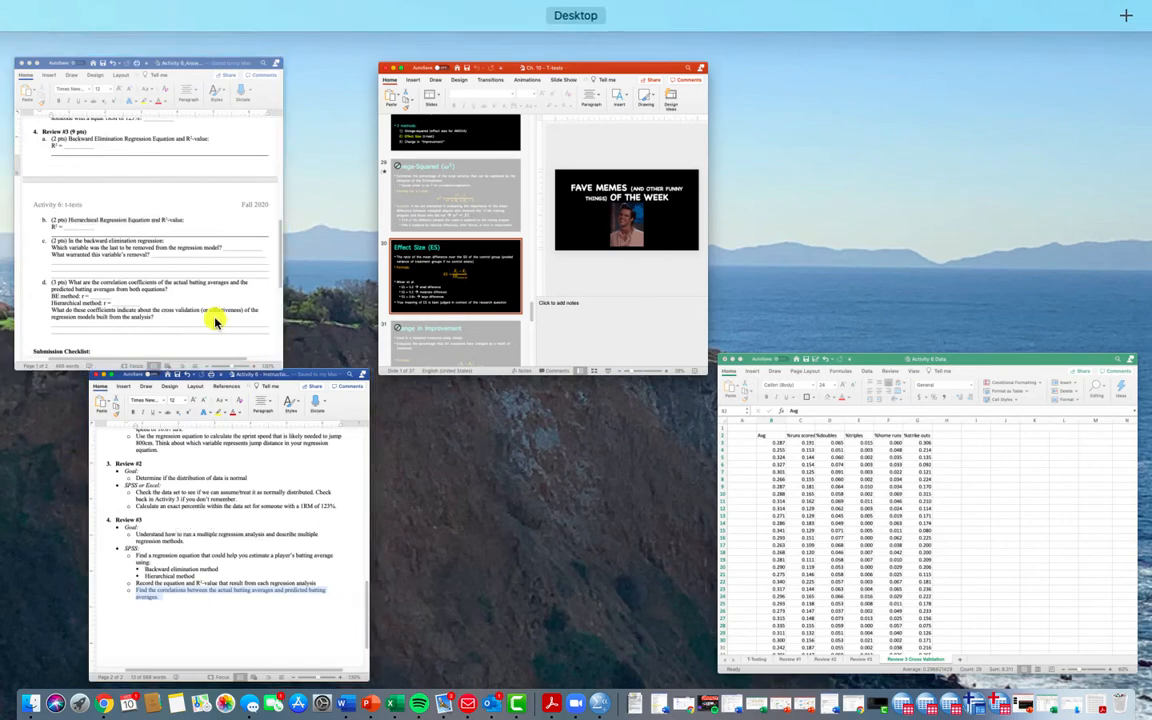
left_click(283, 316)
scroll(257, 460, "down", 1)
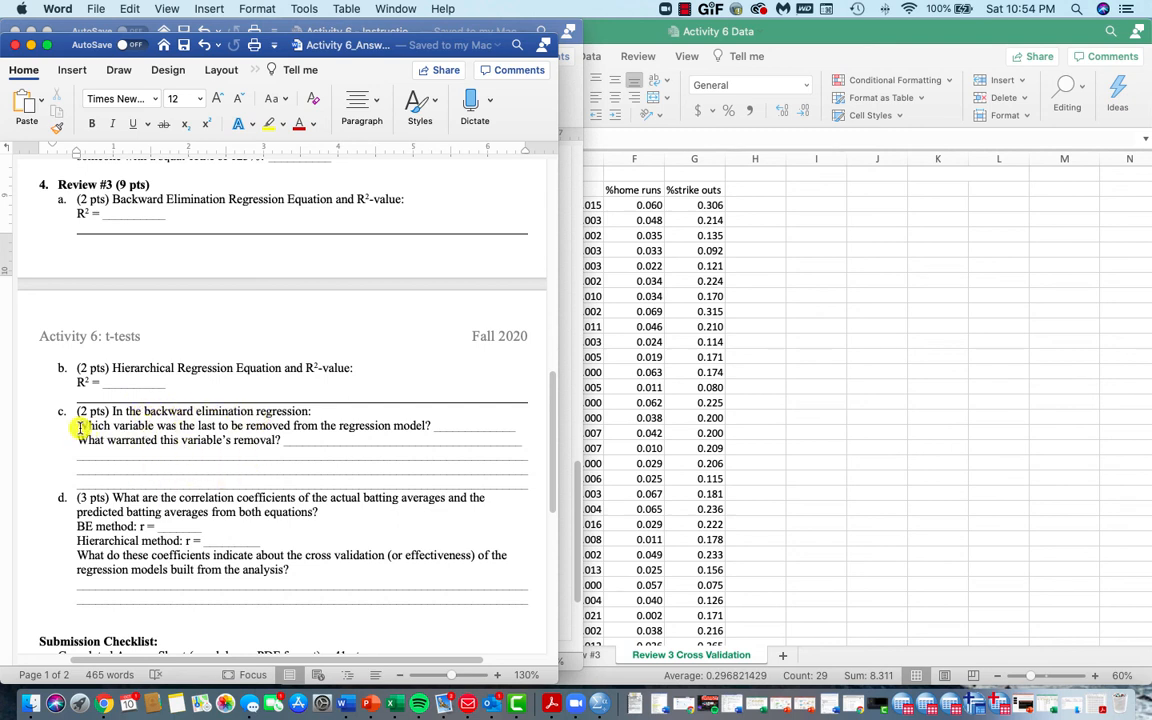
left_click_drag(72, 425, 285, 442)
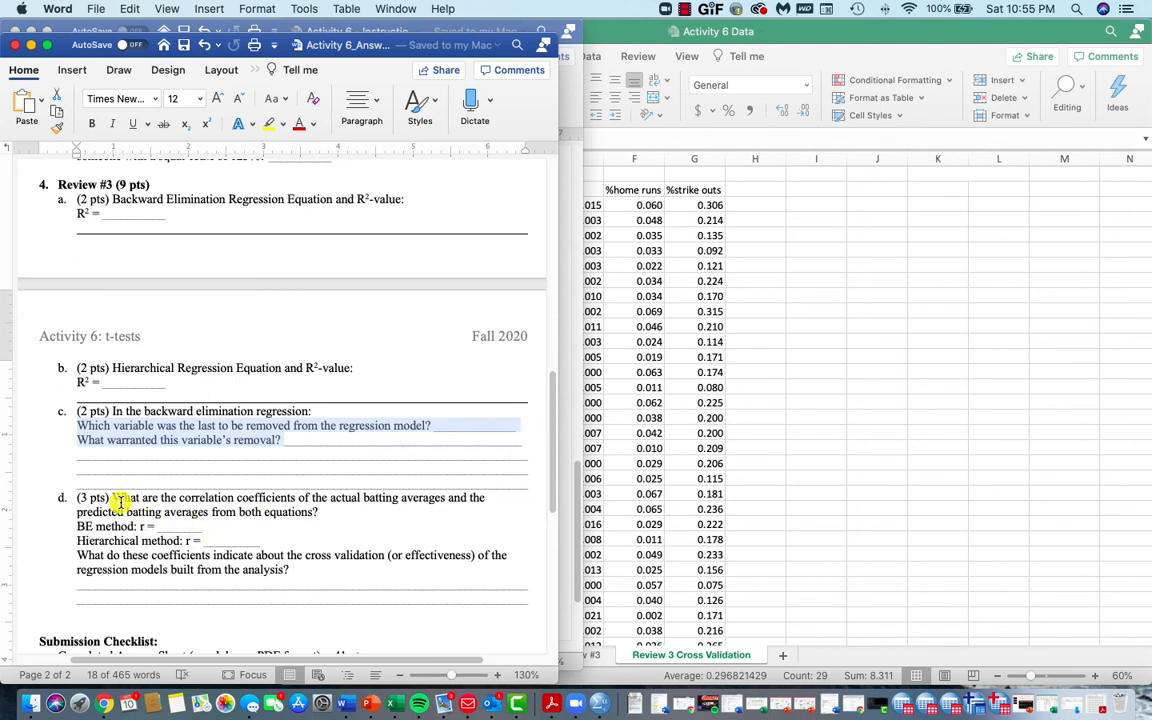
left_click_drag(113, 497, 331, 570)
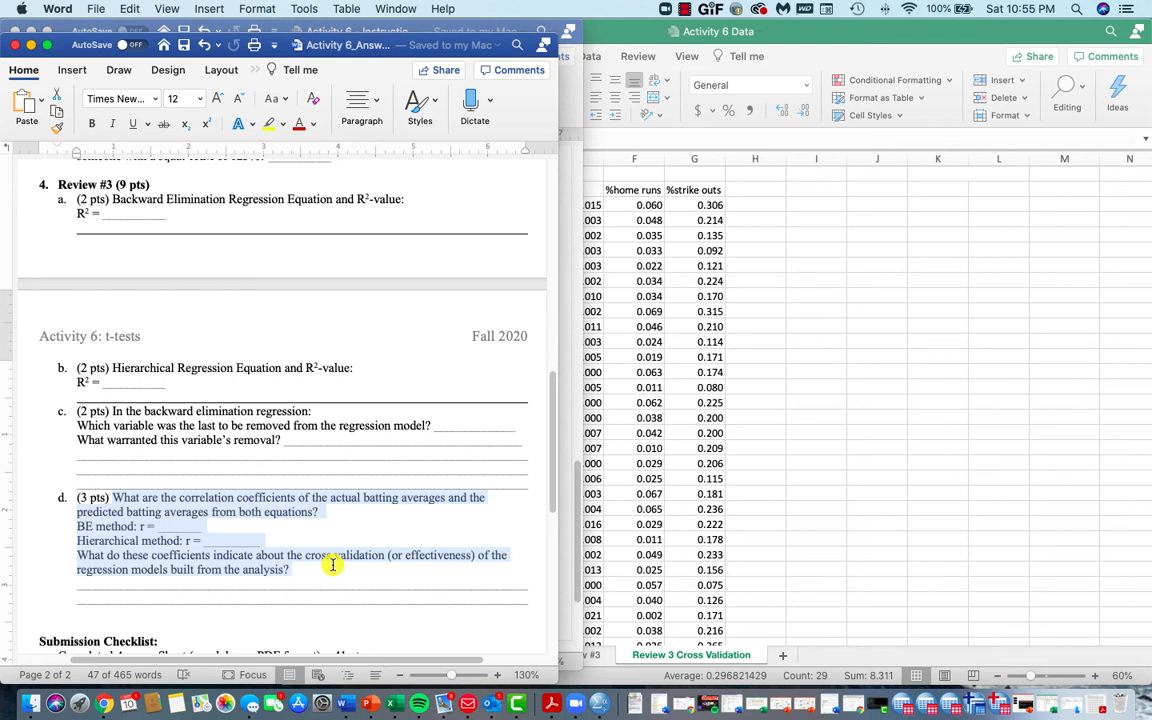
left_click(212, 606)
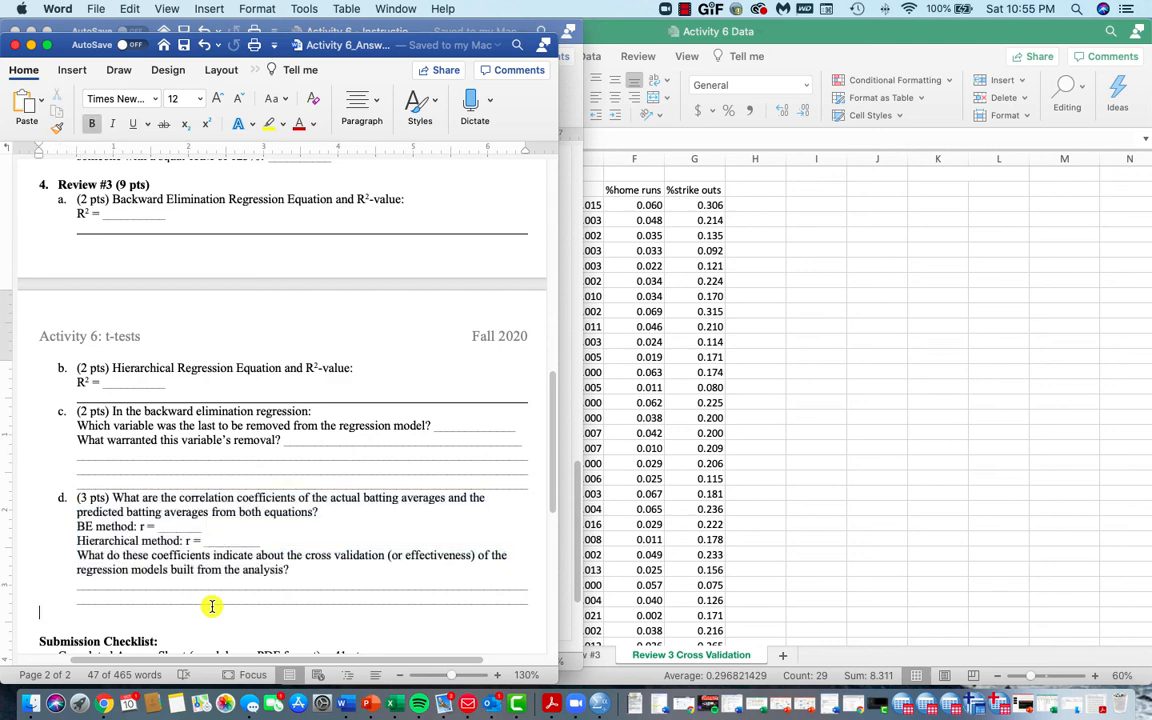
- Read the submission checklist at the end of the answer sheet, highlight its three items, and return to the earlier review questions
scroll(212, 606, "down", 5)
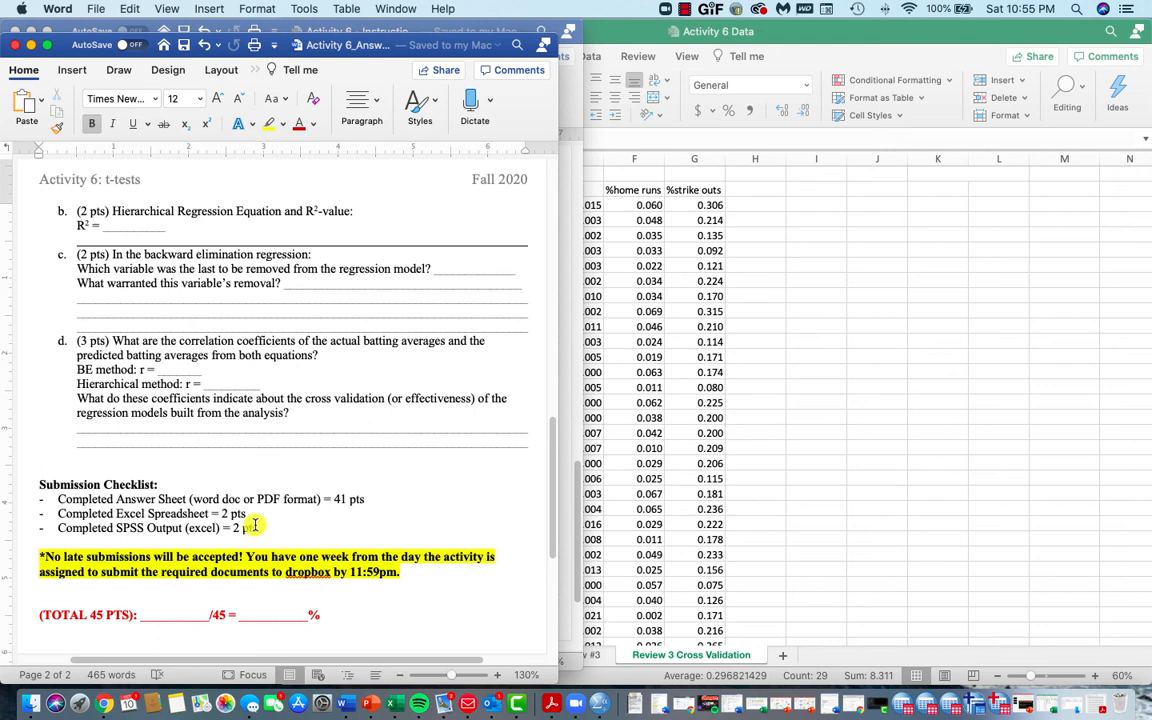
left_click_drag(257, 527, 80, 499)
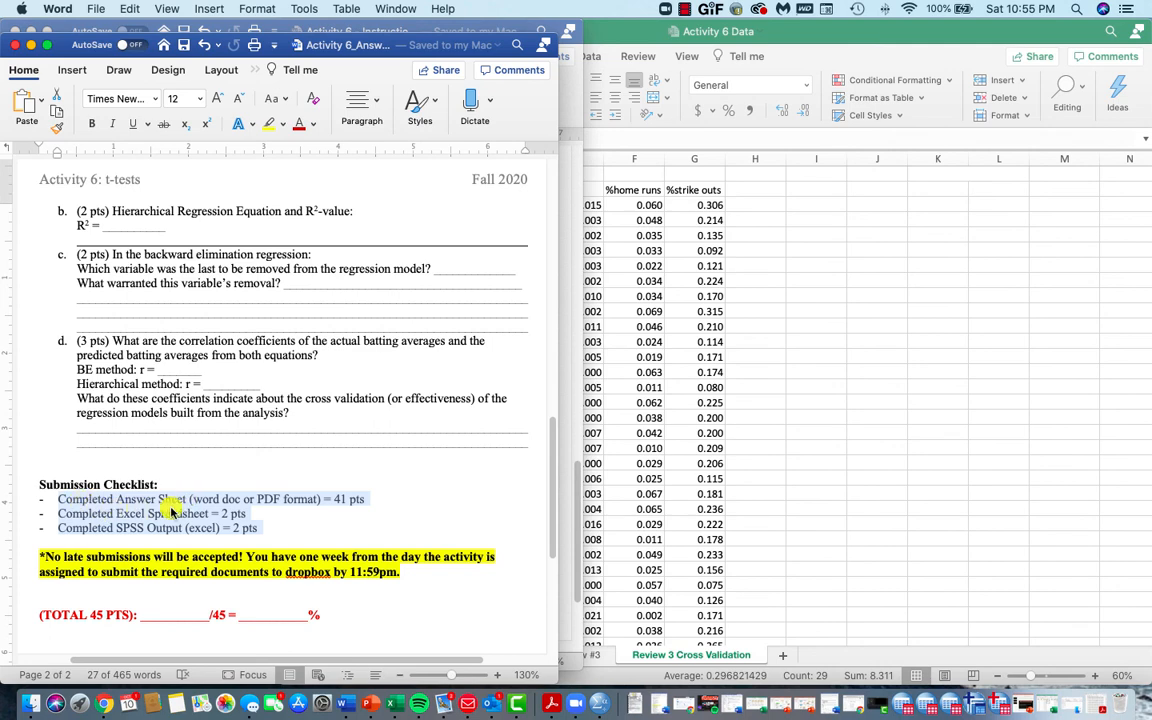
scroll(275, 342, "up", 10)
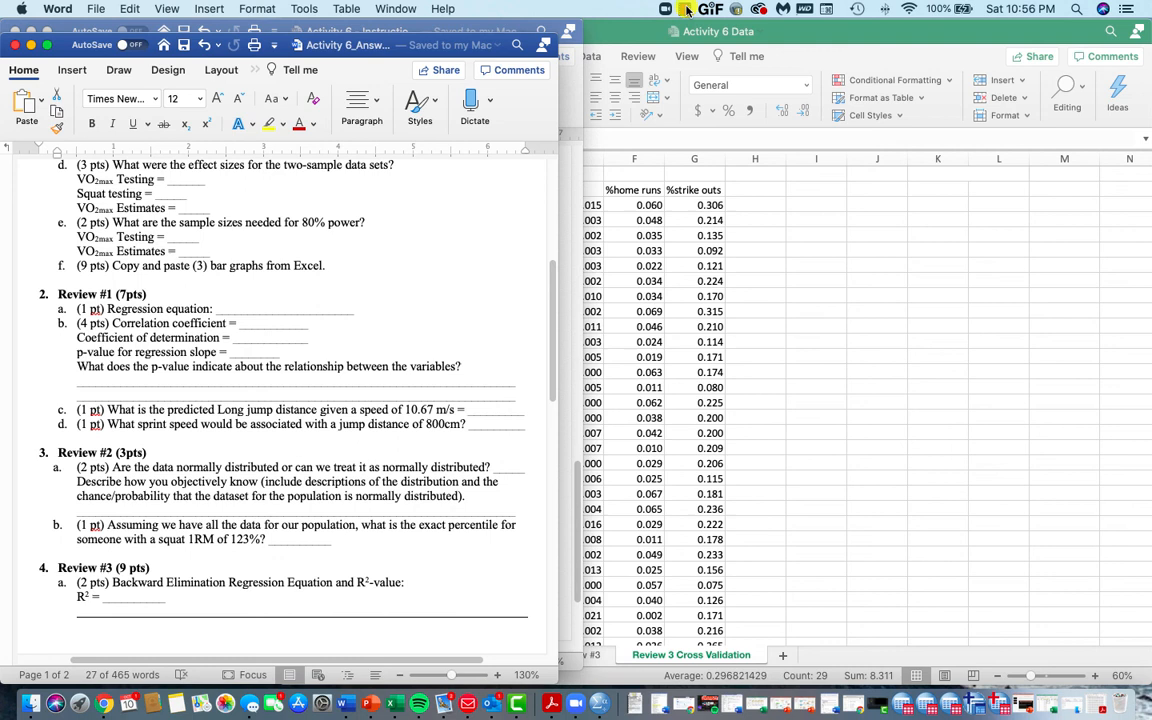
left_click(686, 10)
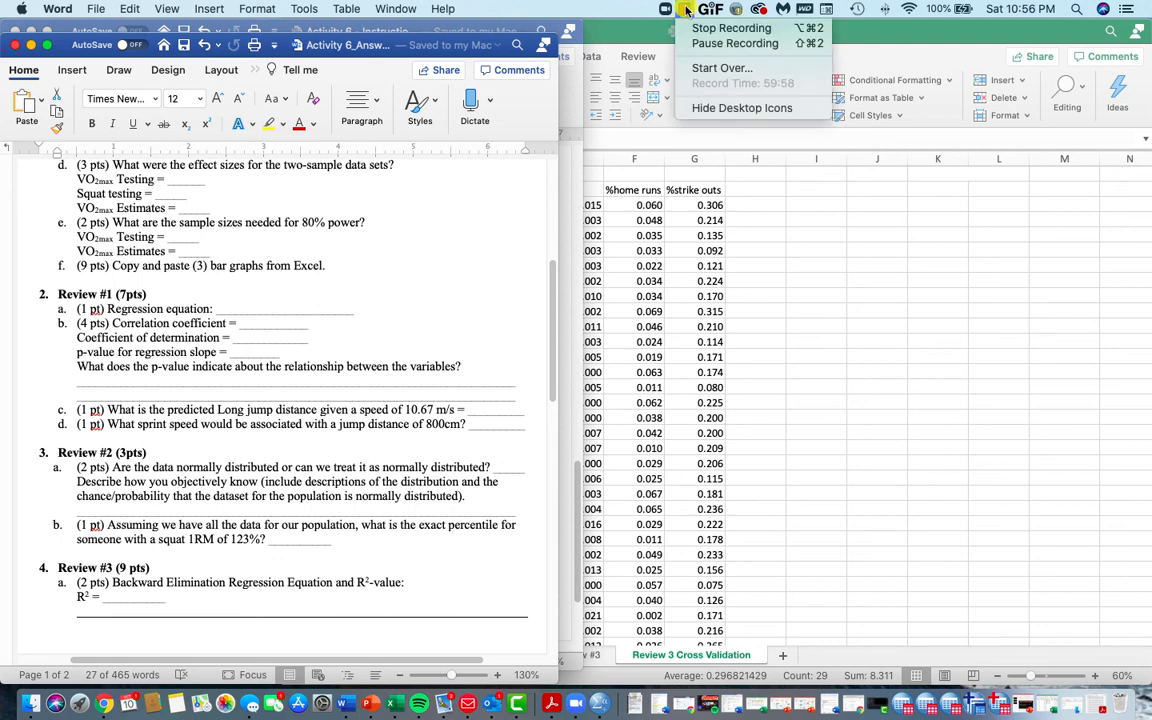